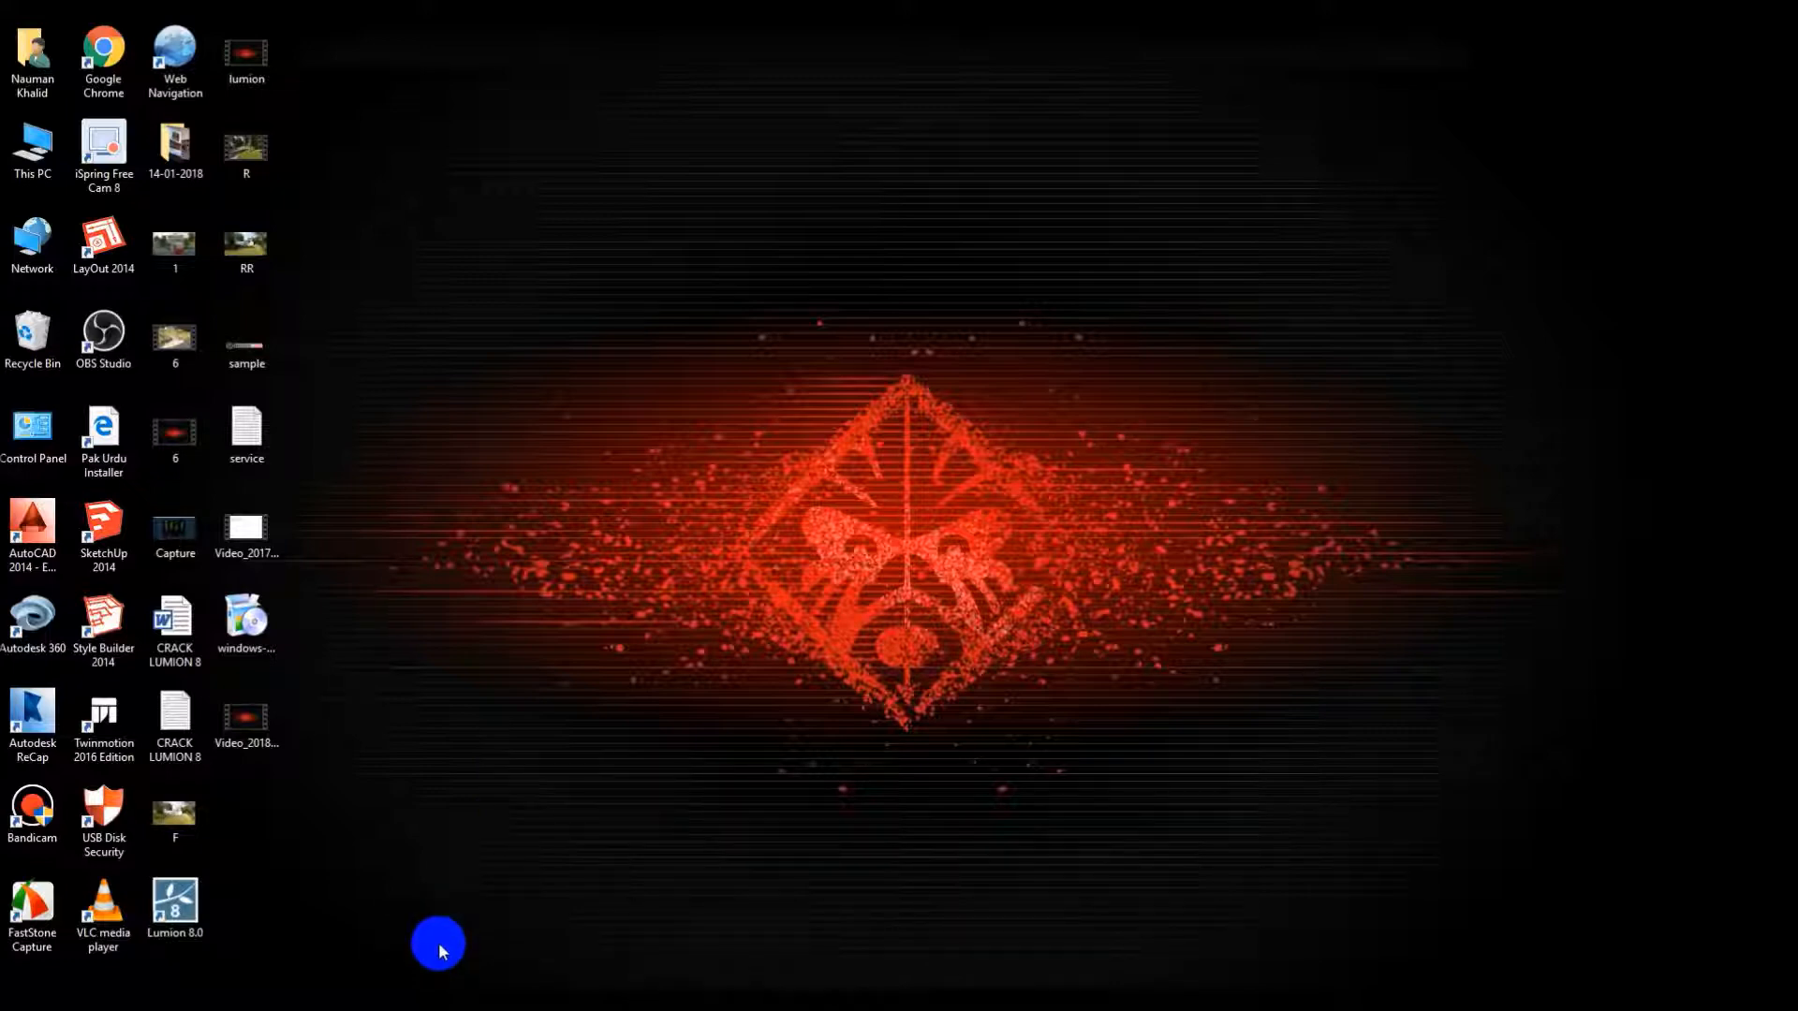
# Switch to Twinmotion and add the Rocky Grasslands terrain from the Nature terrain library to the scene
pyautogui.click(385, 1004)
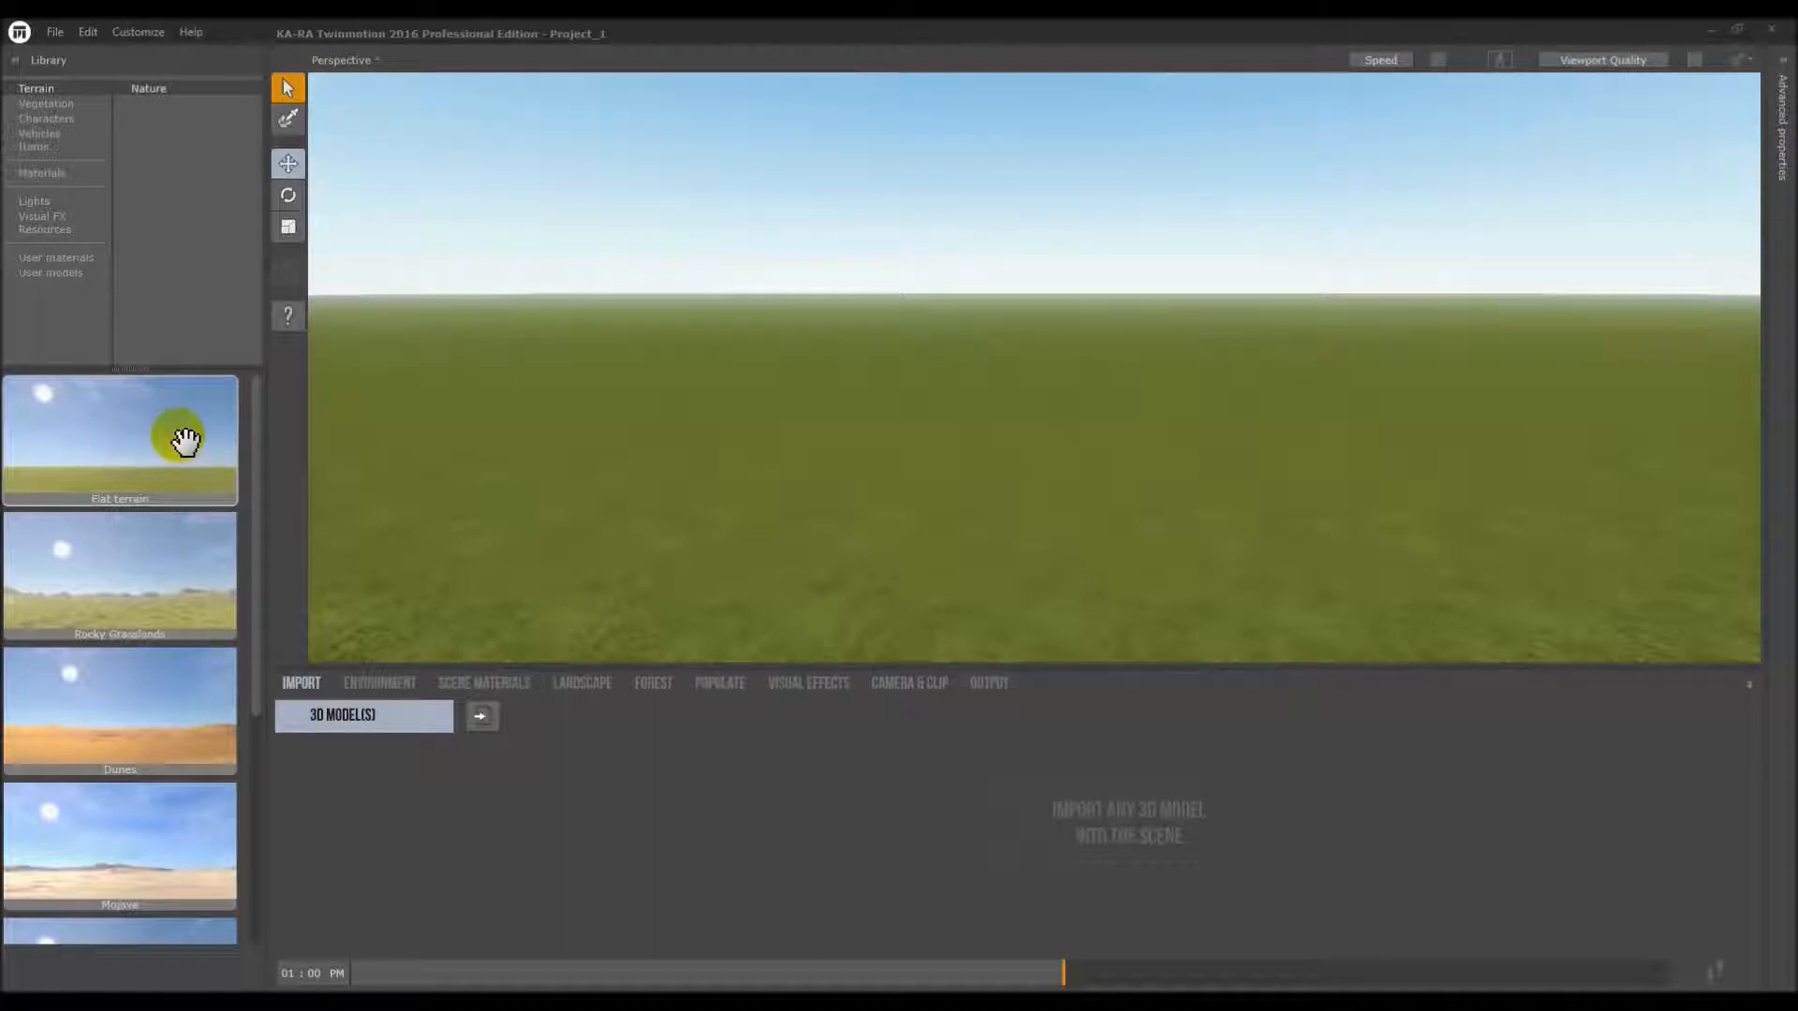
pyautogui.scroll(-1, 152, 481)
pyautogui.scroll(1, 150, 496)
pyautogui.scroll(-1, 178, 474)
pyautogui.scroll(-2, 181, 473)
pyautogui.scroll(3, 179, 496)
pyautogui.scroll(1, 183, 507)
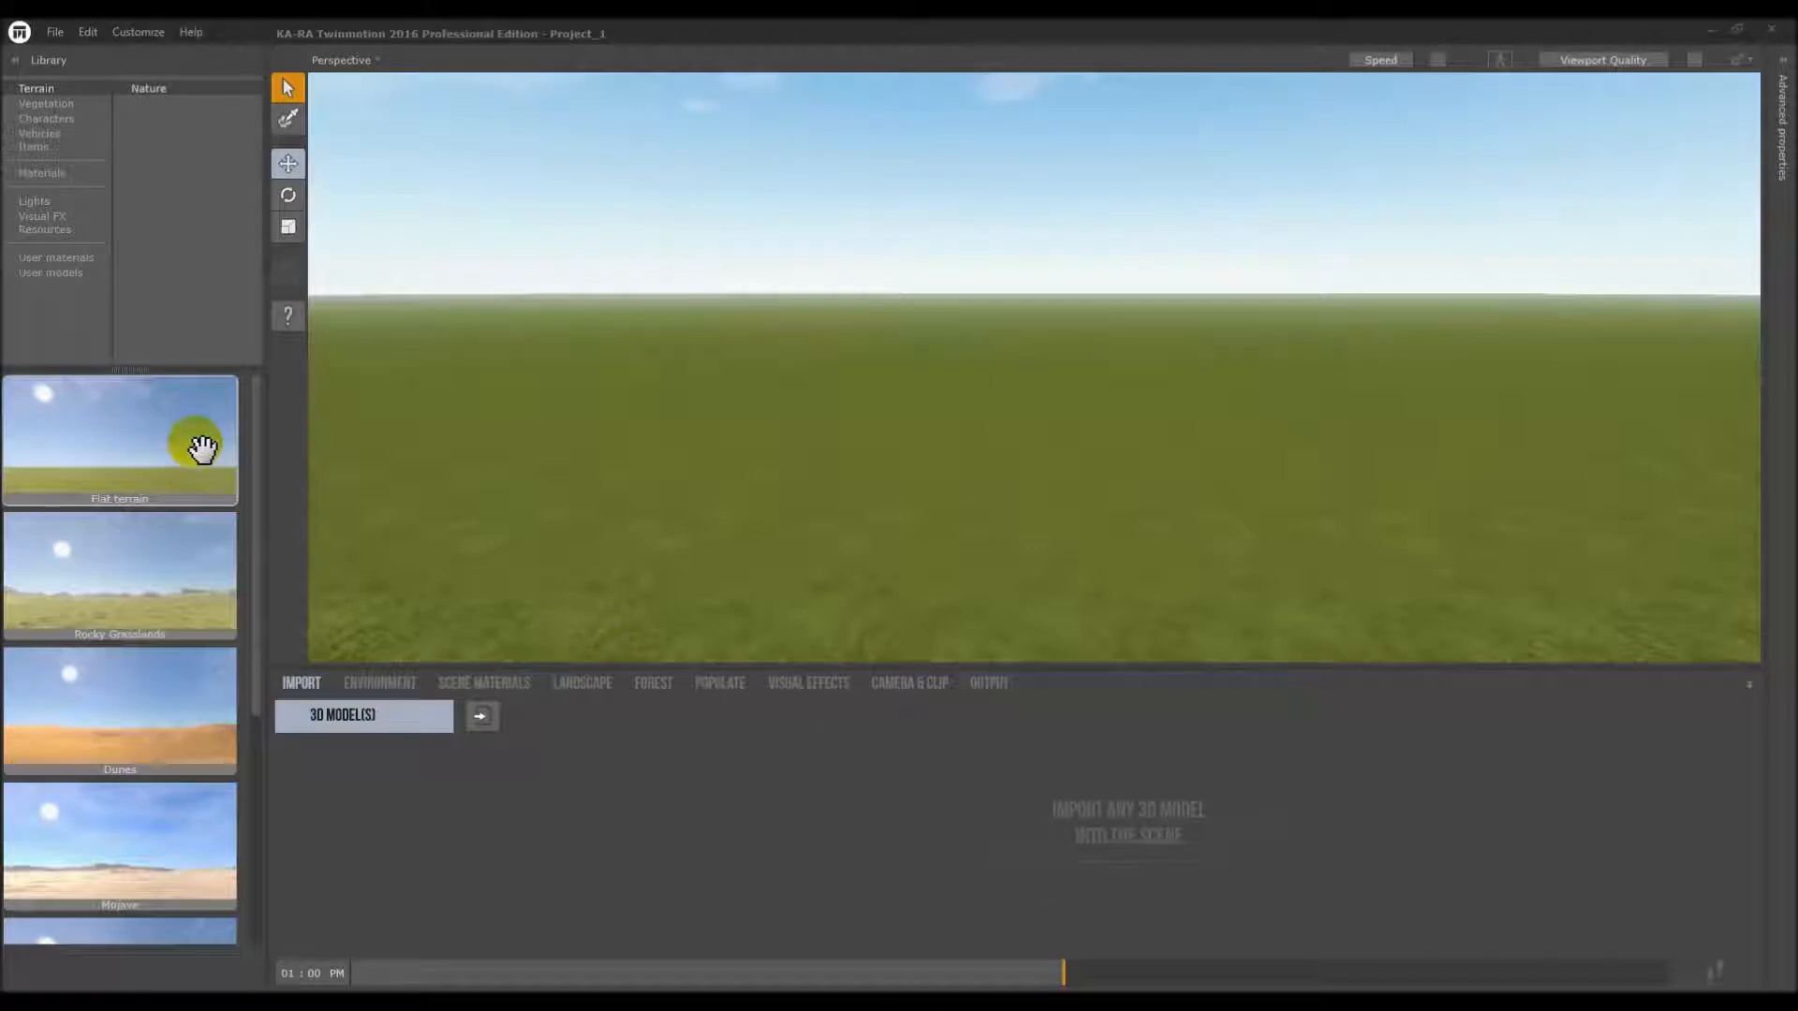
pyautogui.moveTo(110, 571); pyautogui.dragTo(868, 511)
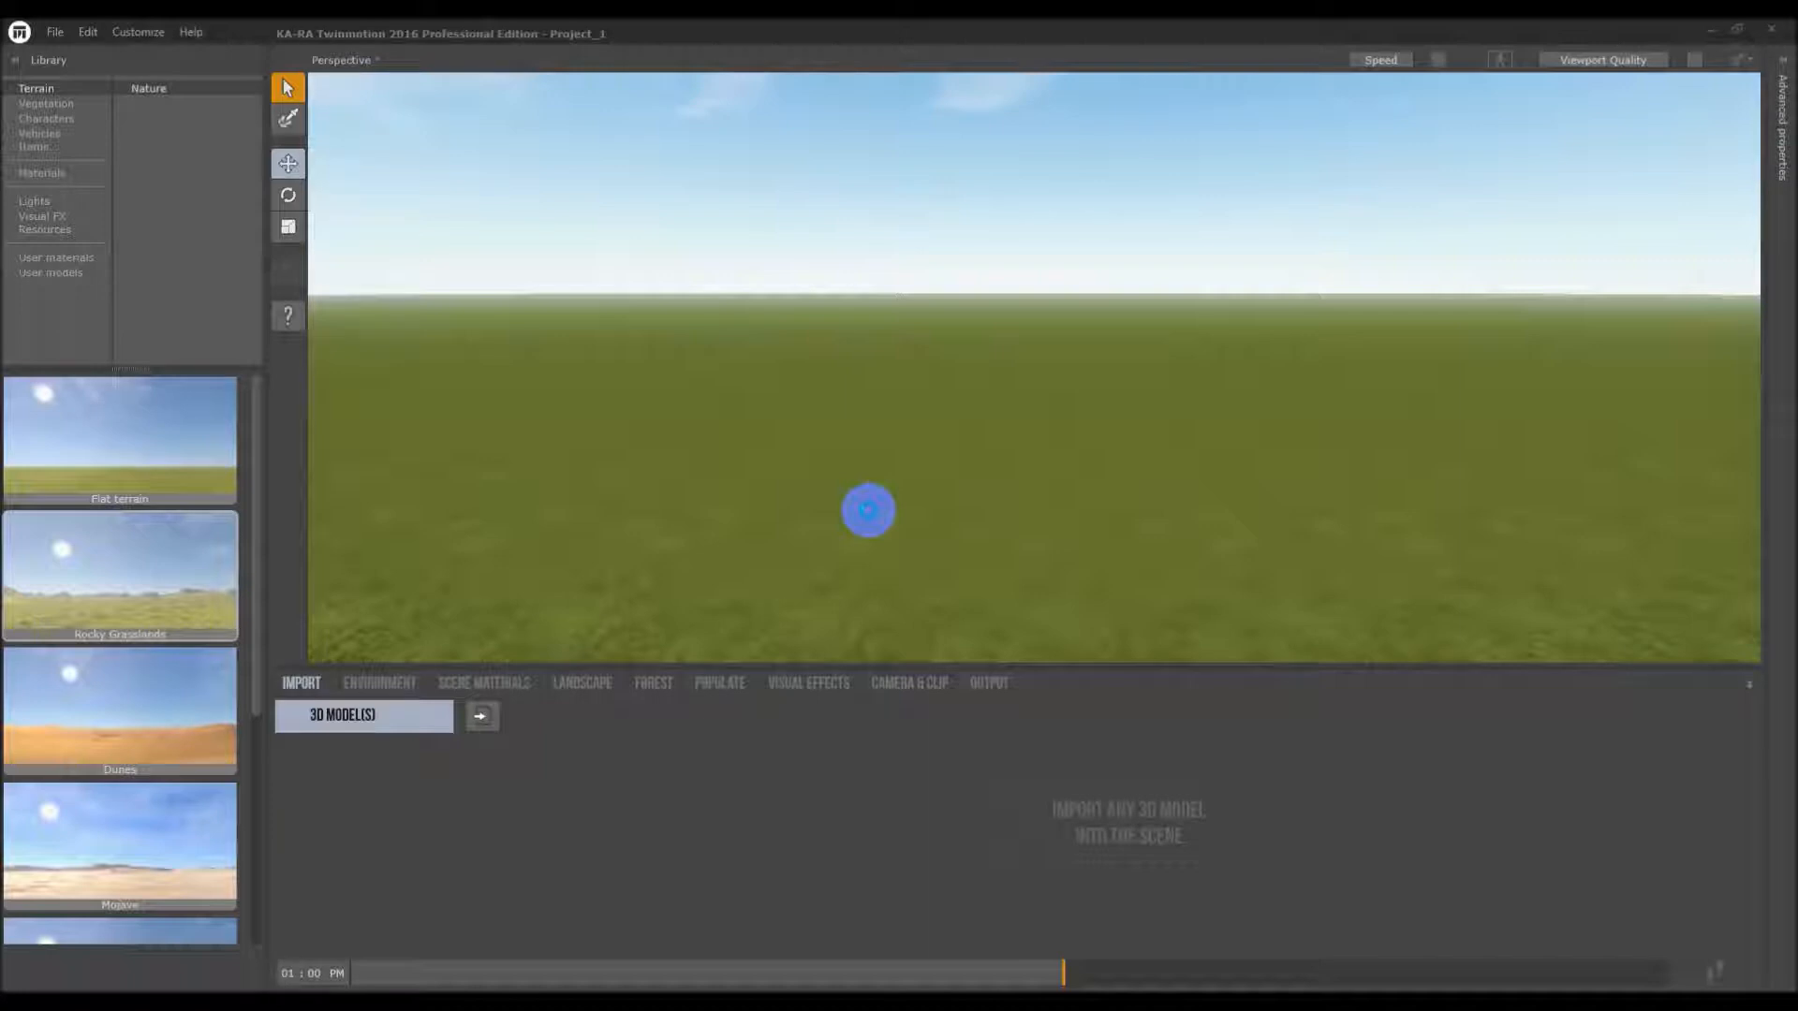
pyautogui.click(868, 510)
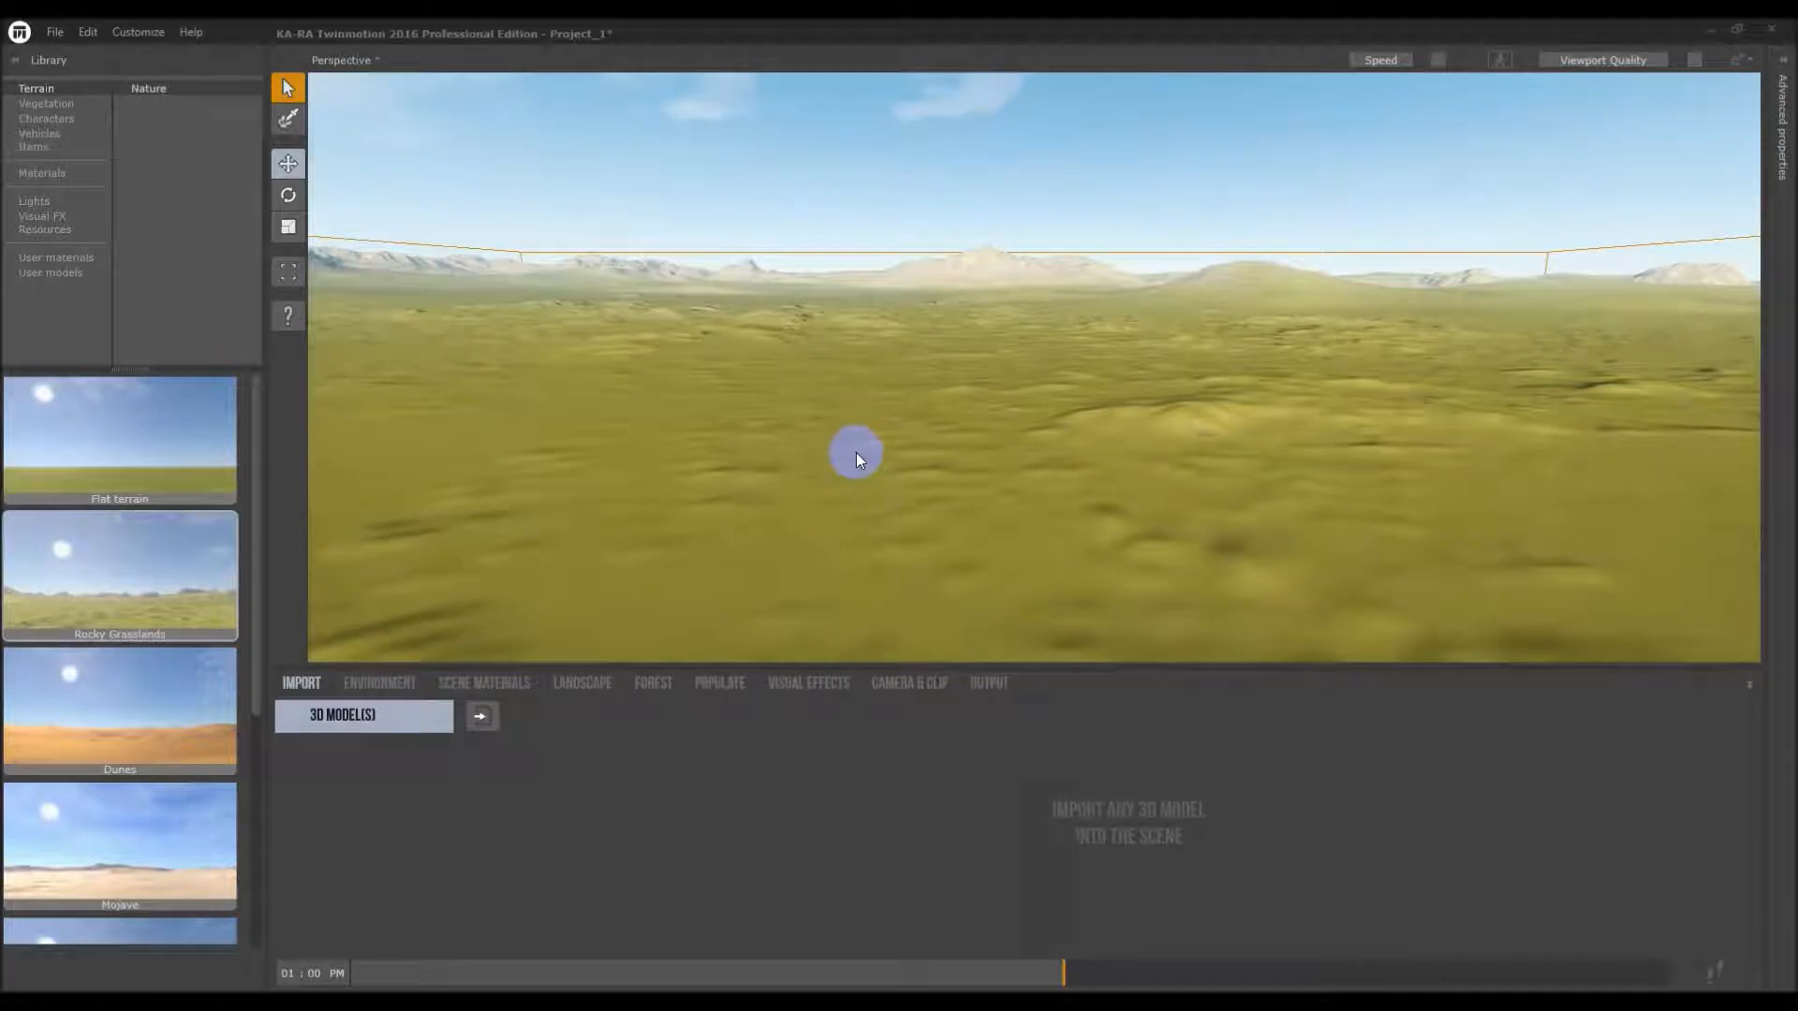
pyautogui.press('Escape')
pyautogui.moveTo(682, 345); pyautogui.dragTo(1032, 366, button='right')
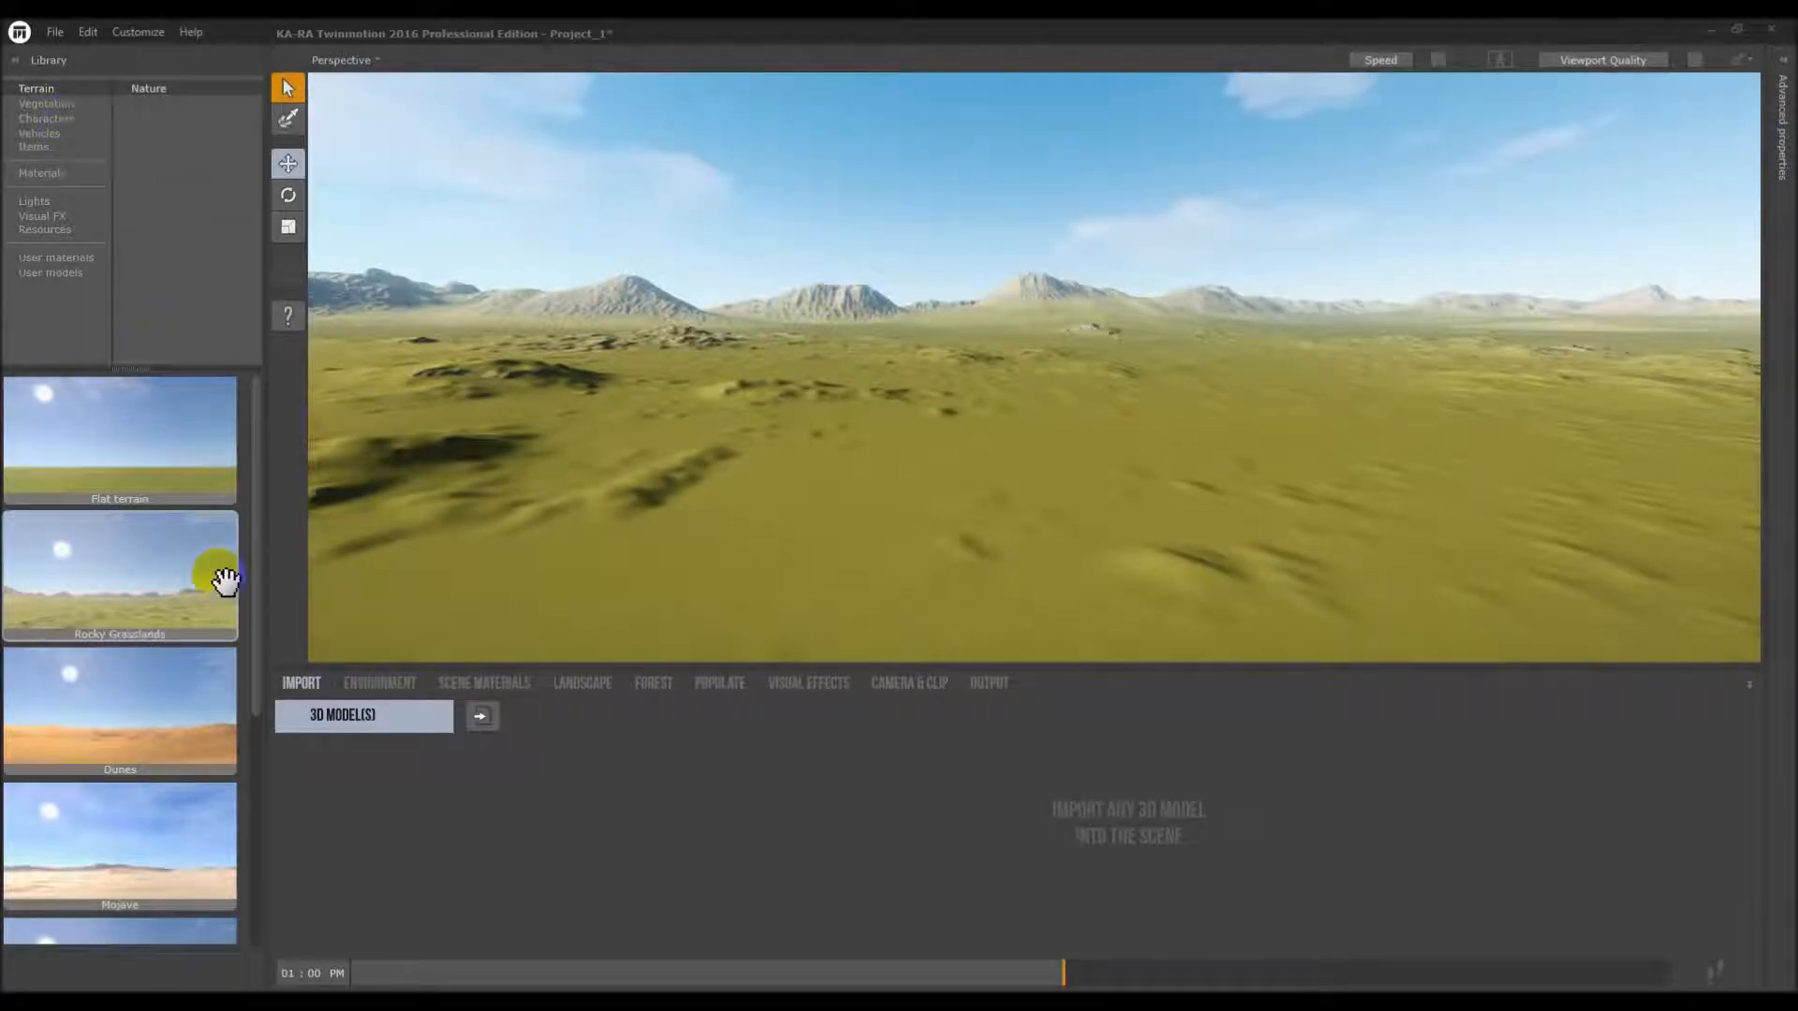
pyautogui.scroll(-3, 193, 690)
pyautogui.scroll(3, 188, 699)
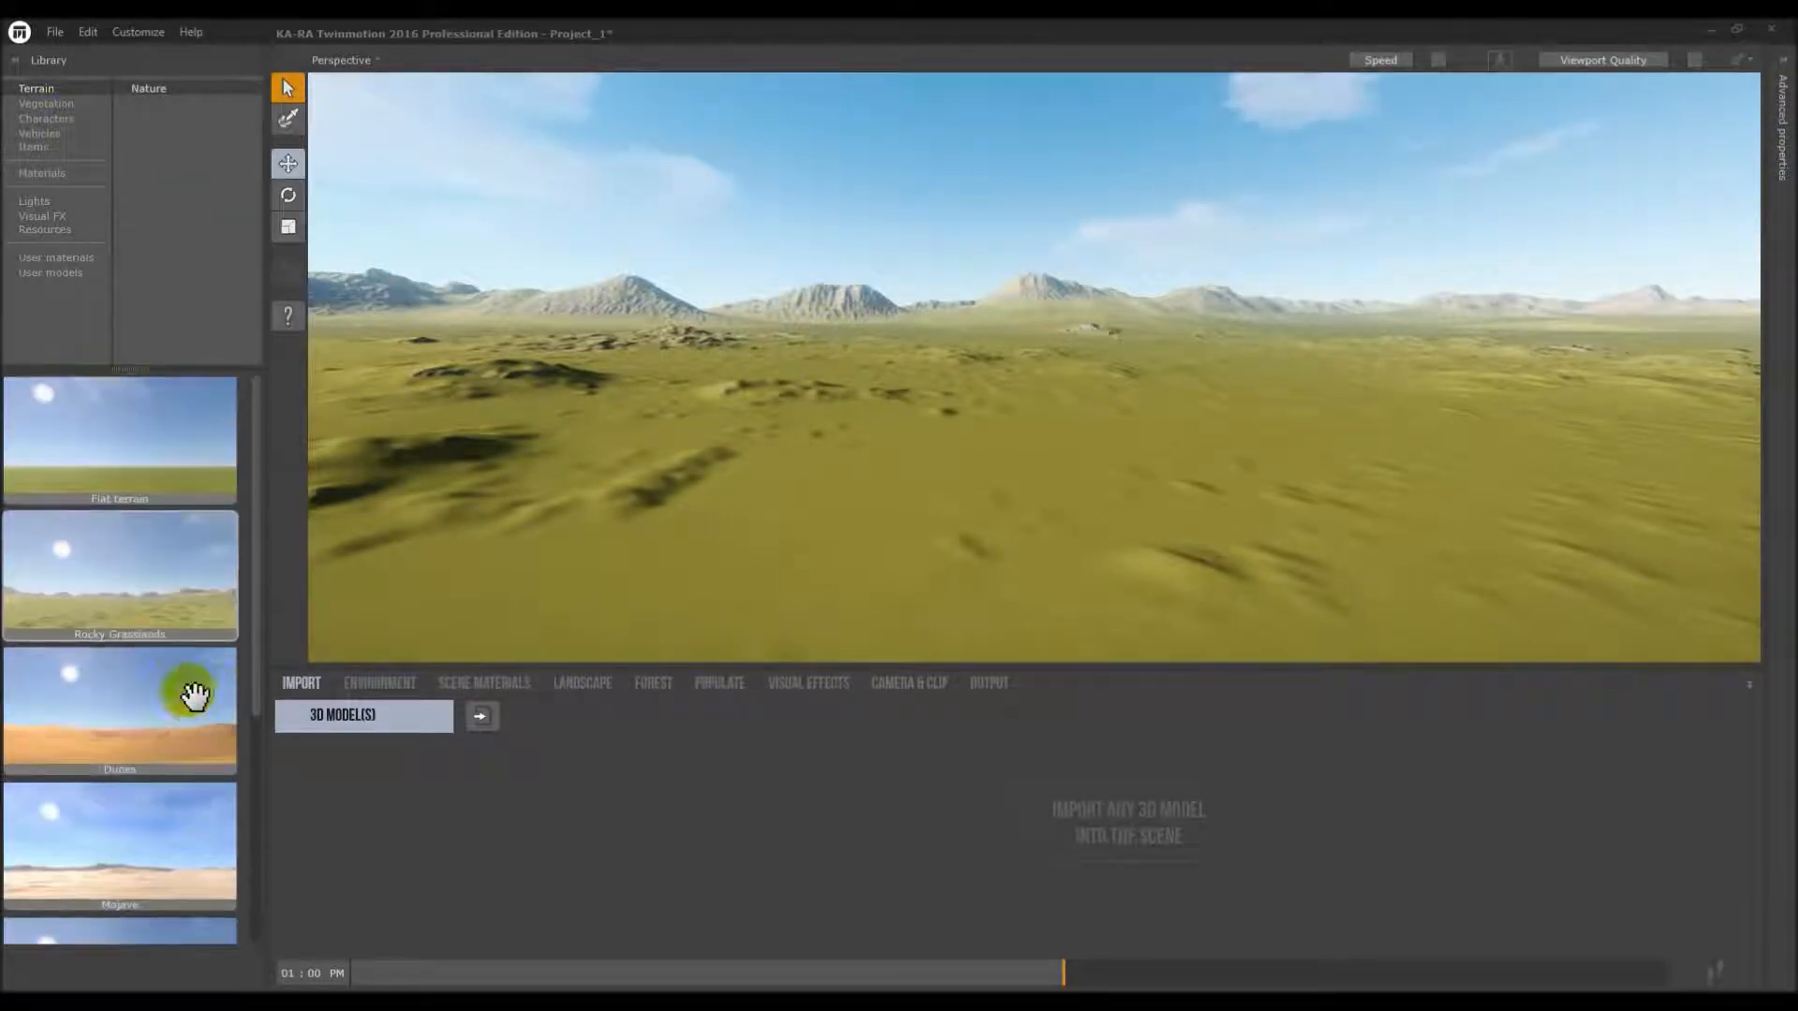
# Place an American sycamore 04 from the Urban vegetation library on the grassland in the foreground
pyautogui.click(54, 103)
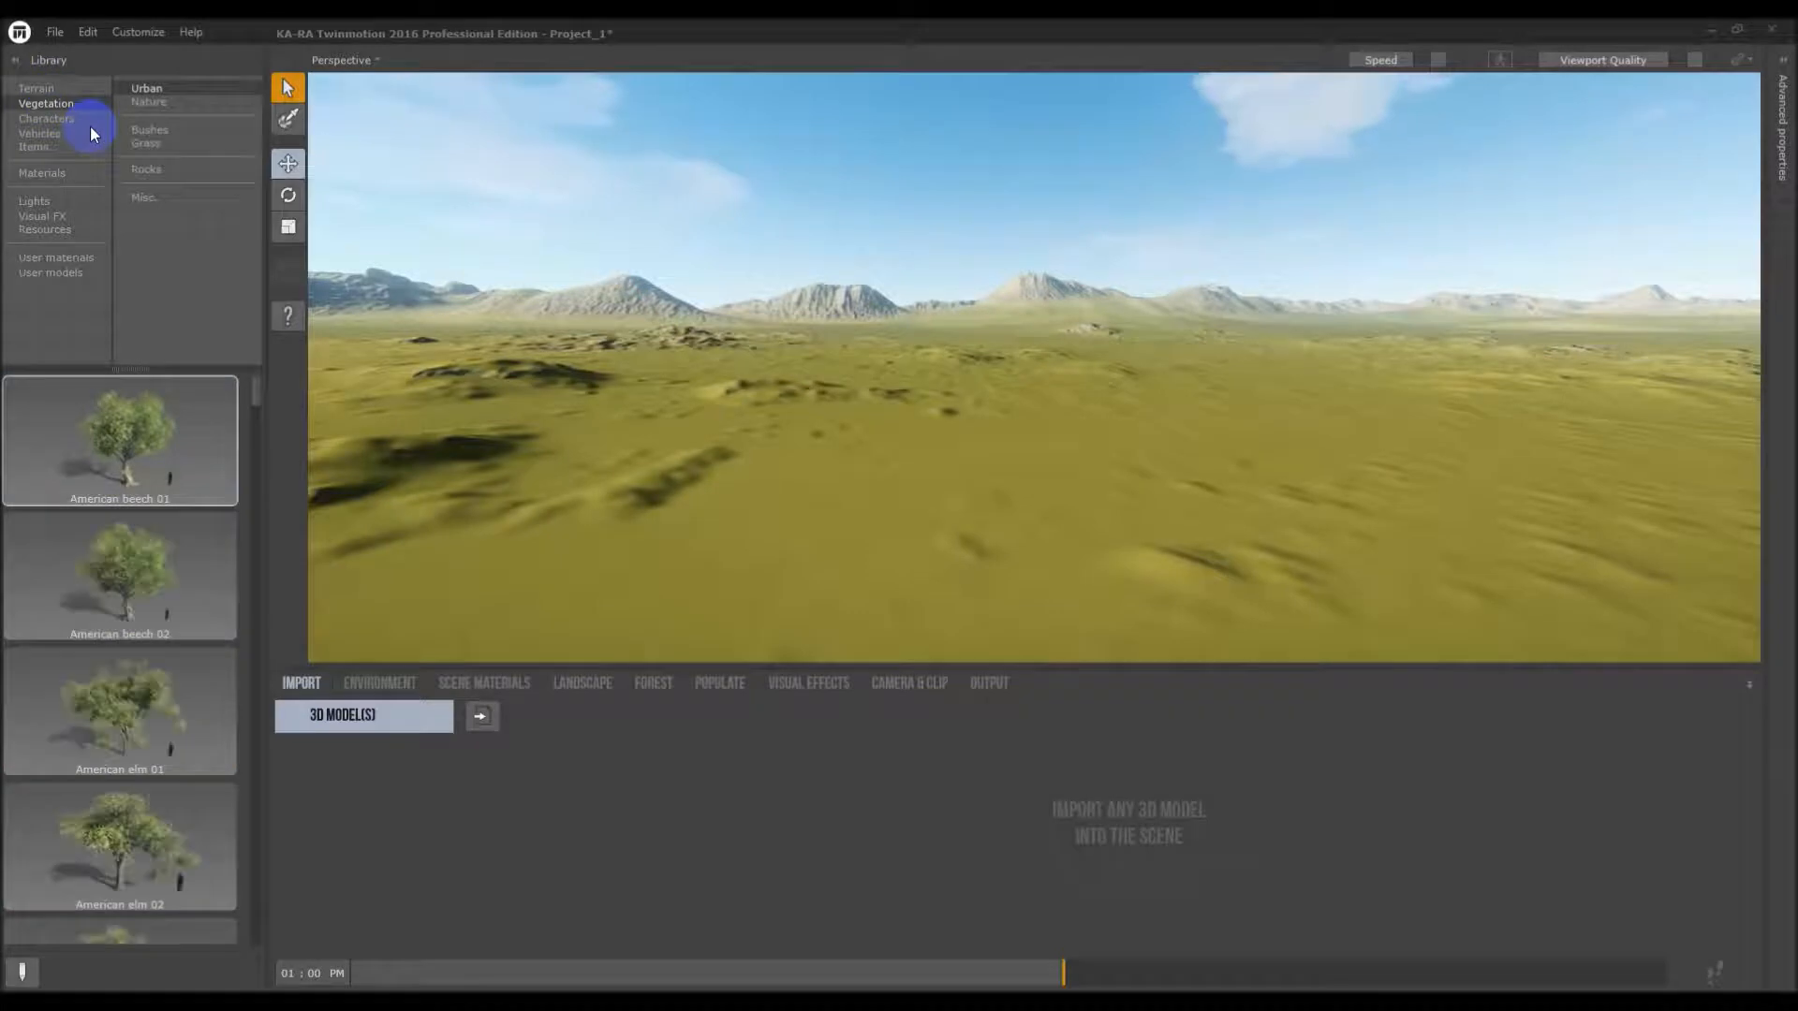
pyautogui.scroll(-3, 201, 599)
pyautogui.scroll(-10, 204, 606)
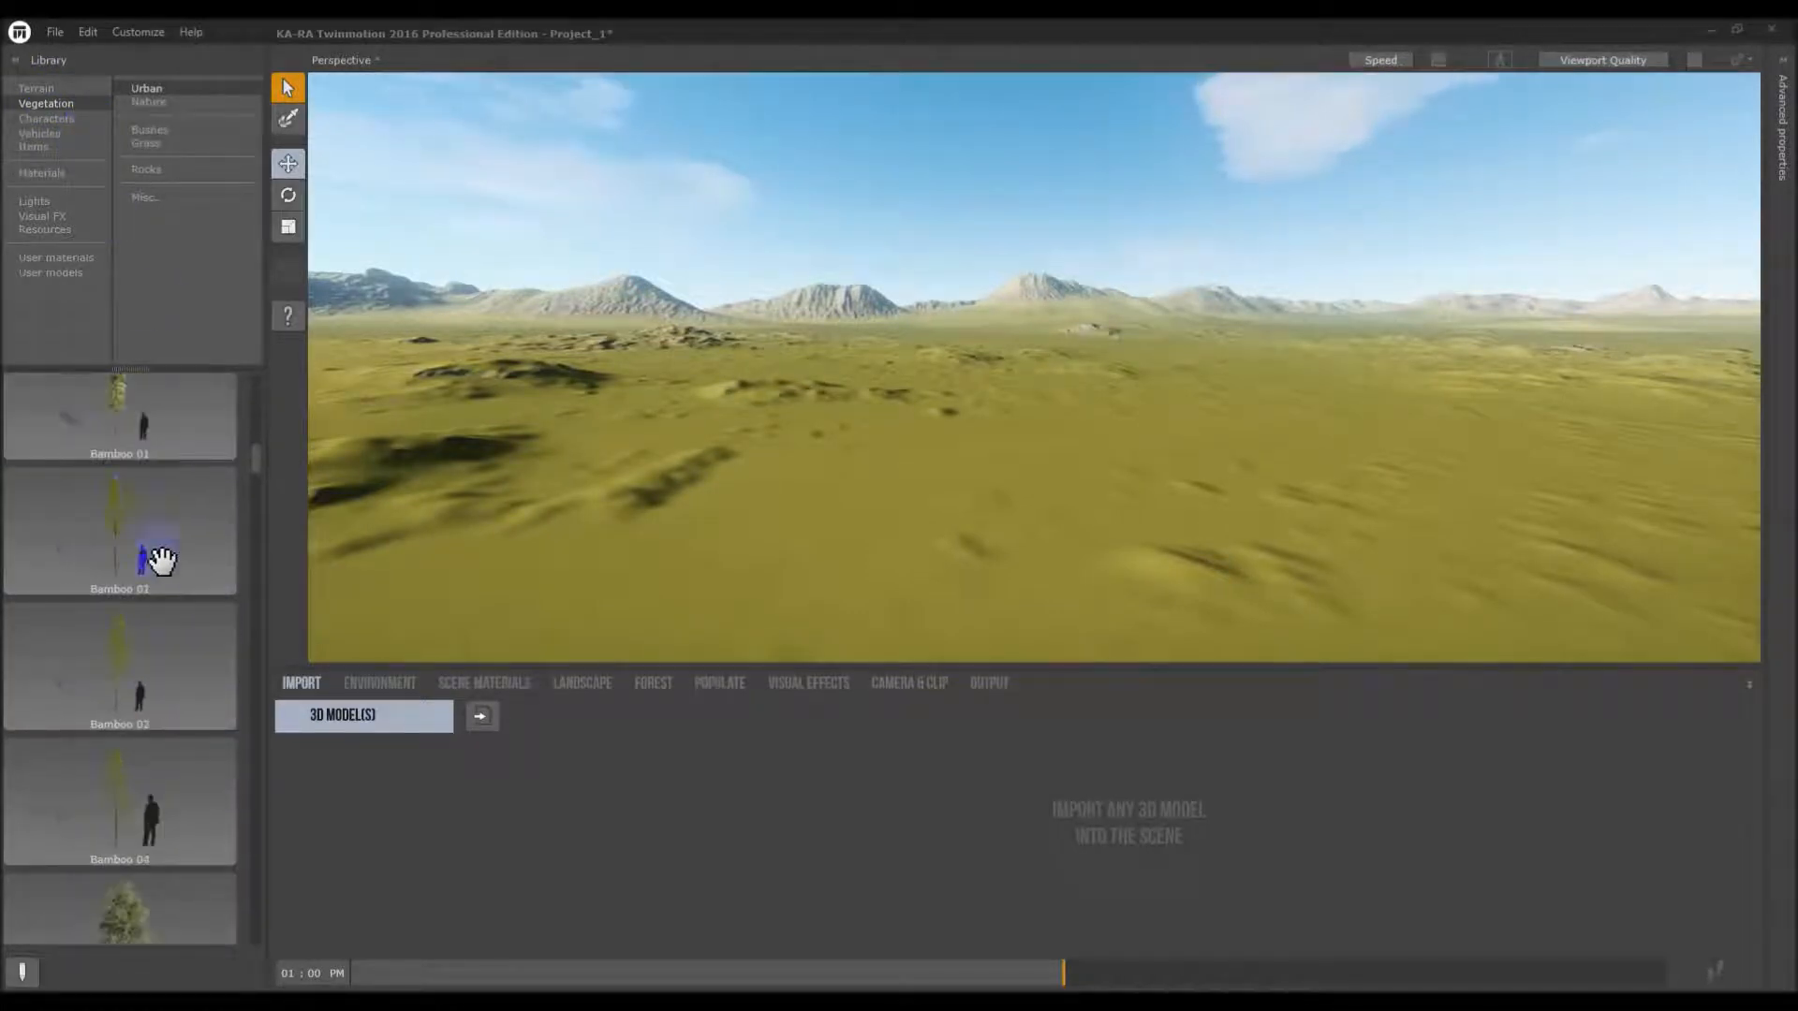
pyautogui.scroll(-2, 159, 571)
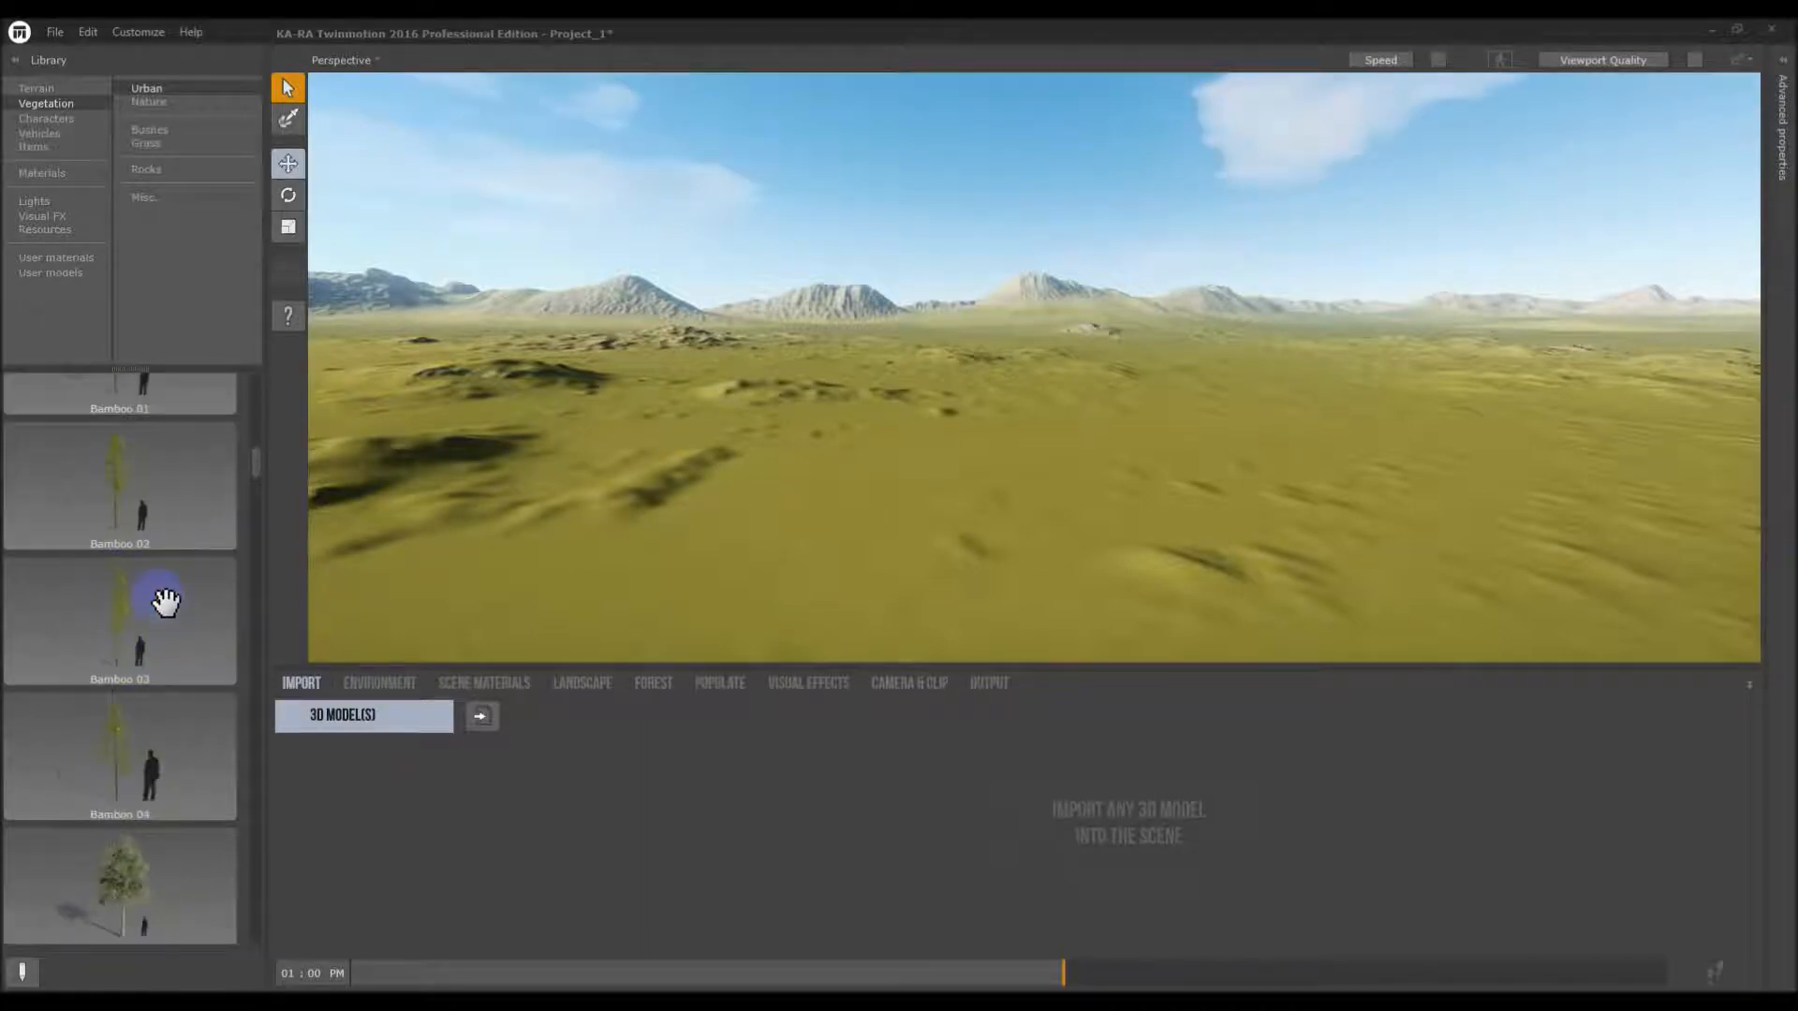
pyautogui.scroll(2, 161, 602)
pyautogui.moveTo(131, 461); pyautogui.dragTo(831, 573)
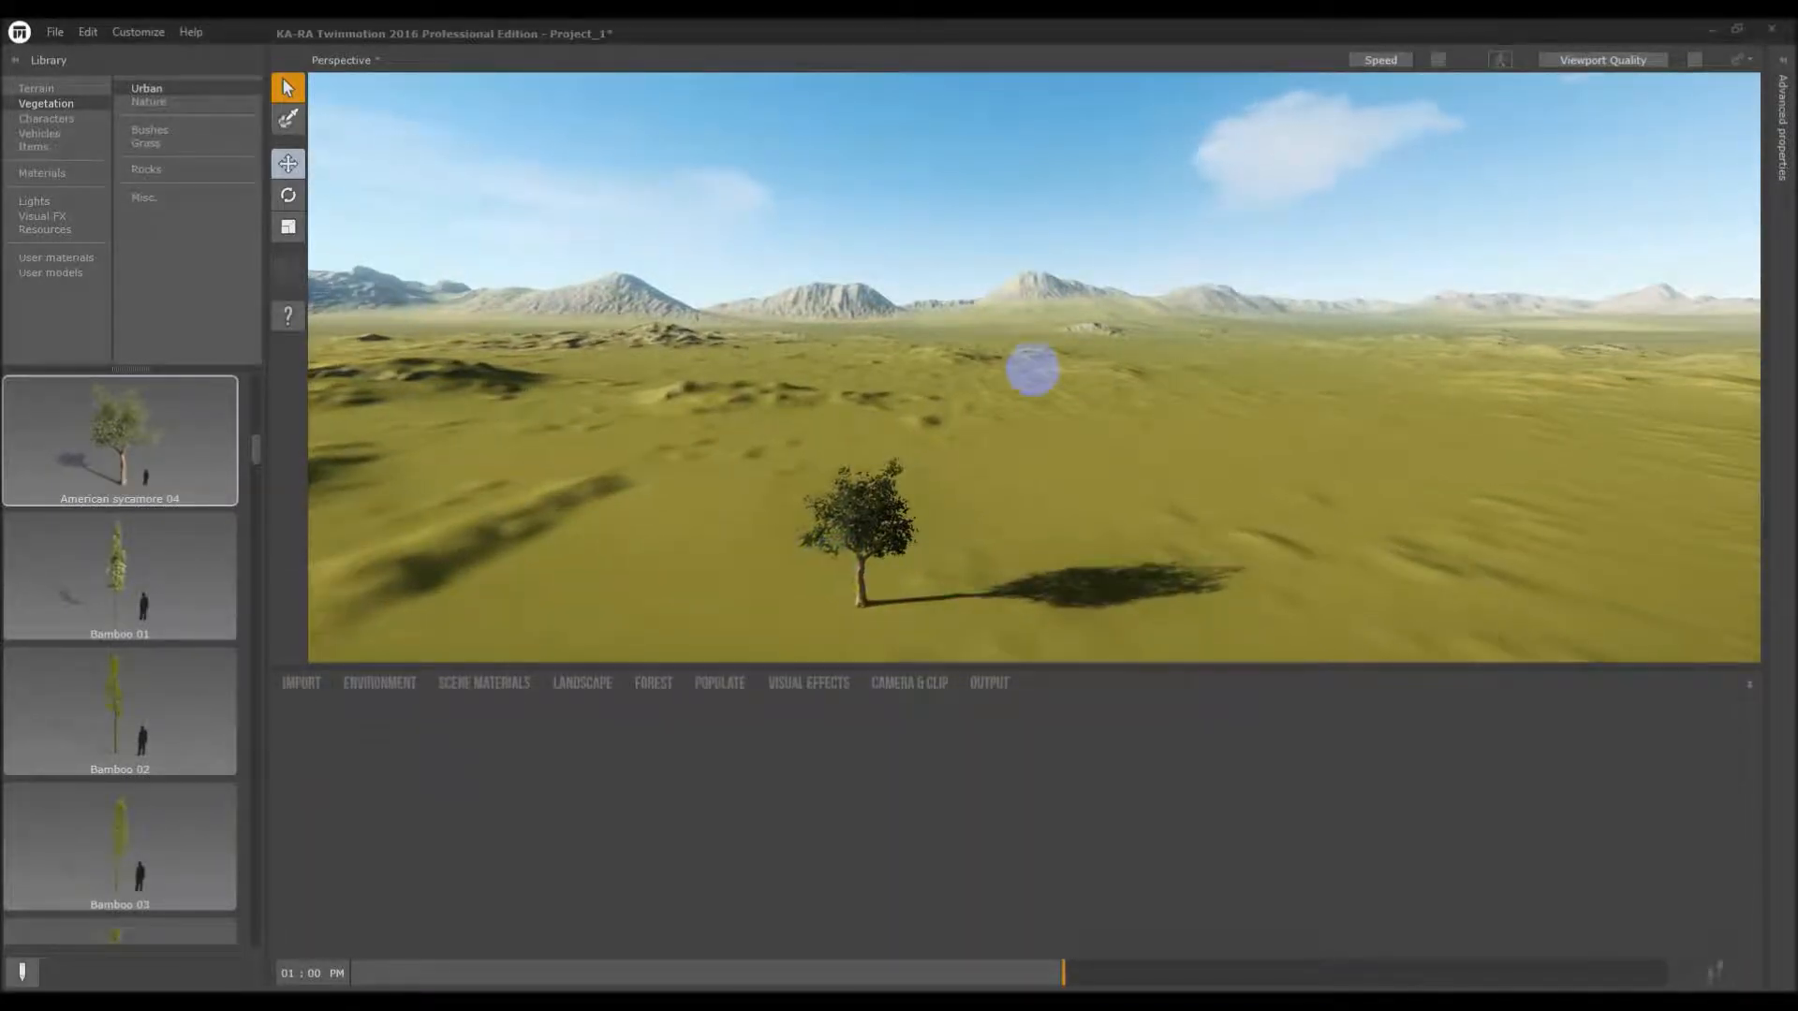
# Try to select the placed sycamore tree in the scene
pyautogui.moveTo(1035, 369); pyautogui.dragTo(833, 530, button='right')
pyautogui.scroll(2, 860, 412)
pyautogui.scroll(2, 859, 387)
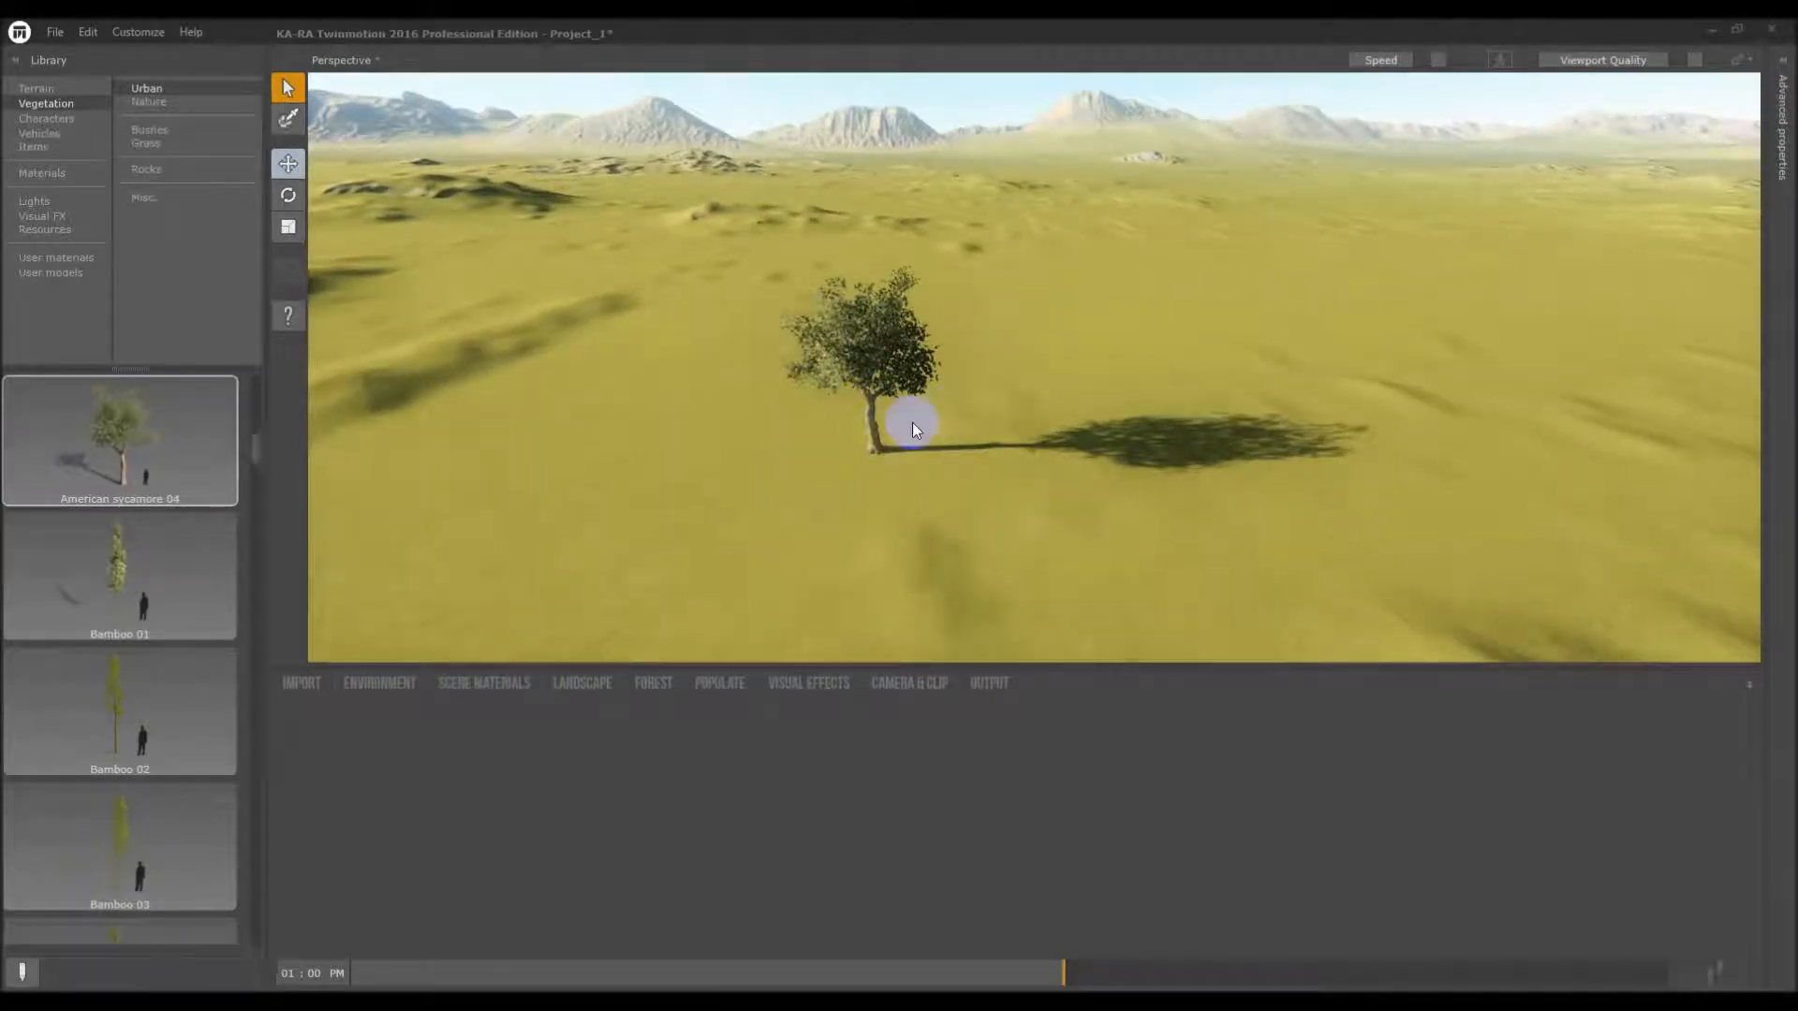
pyautogui.click(874, 361)
pyautogui.scroll(-1, 903, 396)
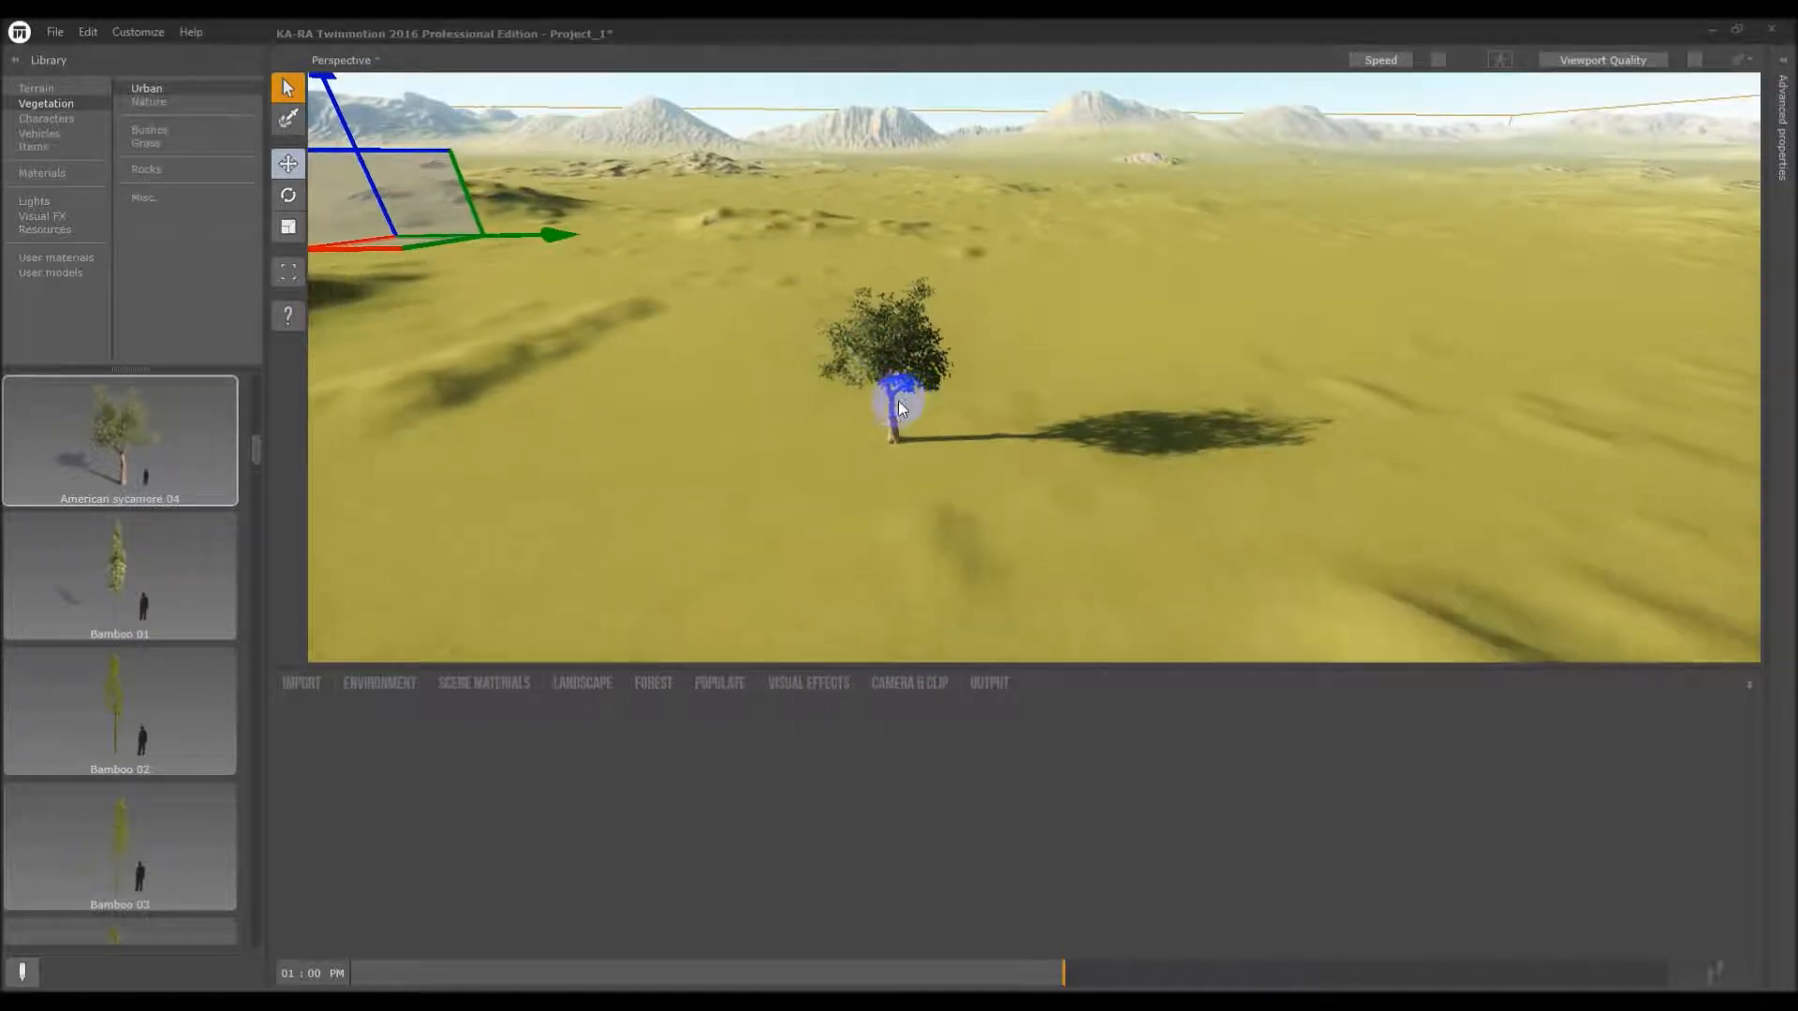
pyautogui.scroll(-1, 1062, 301)
pyautogui.scroll(-1, 594, 437)
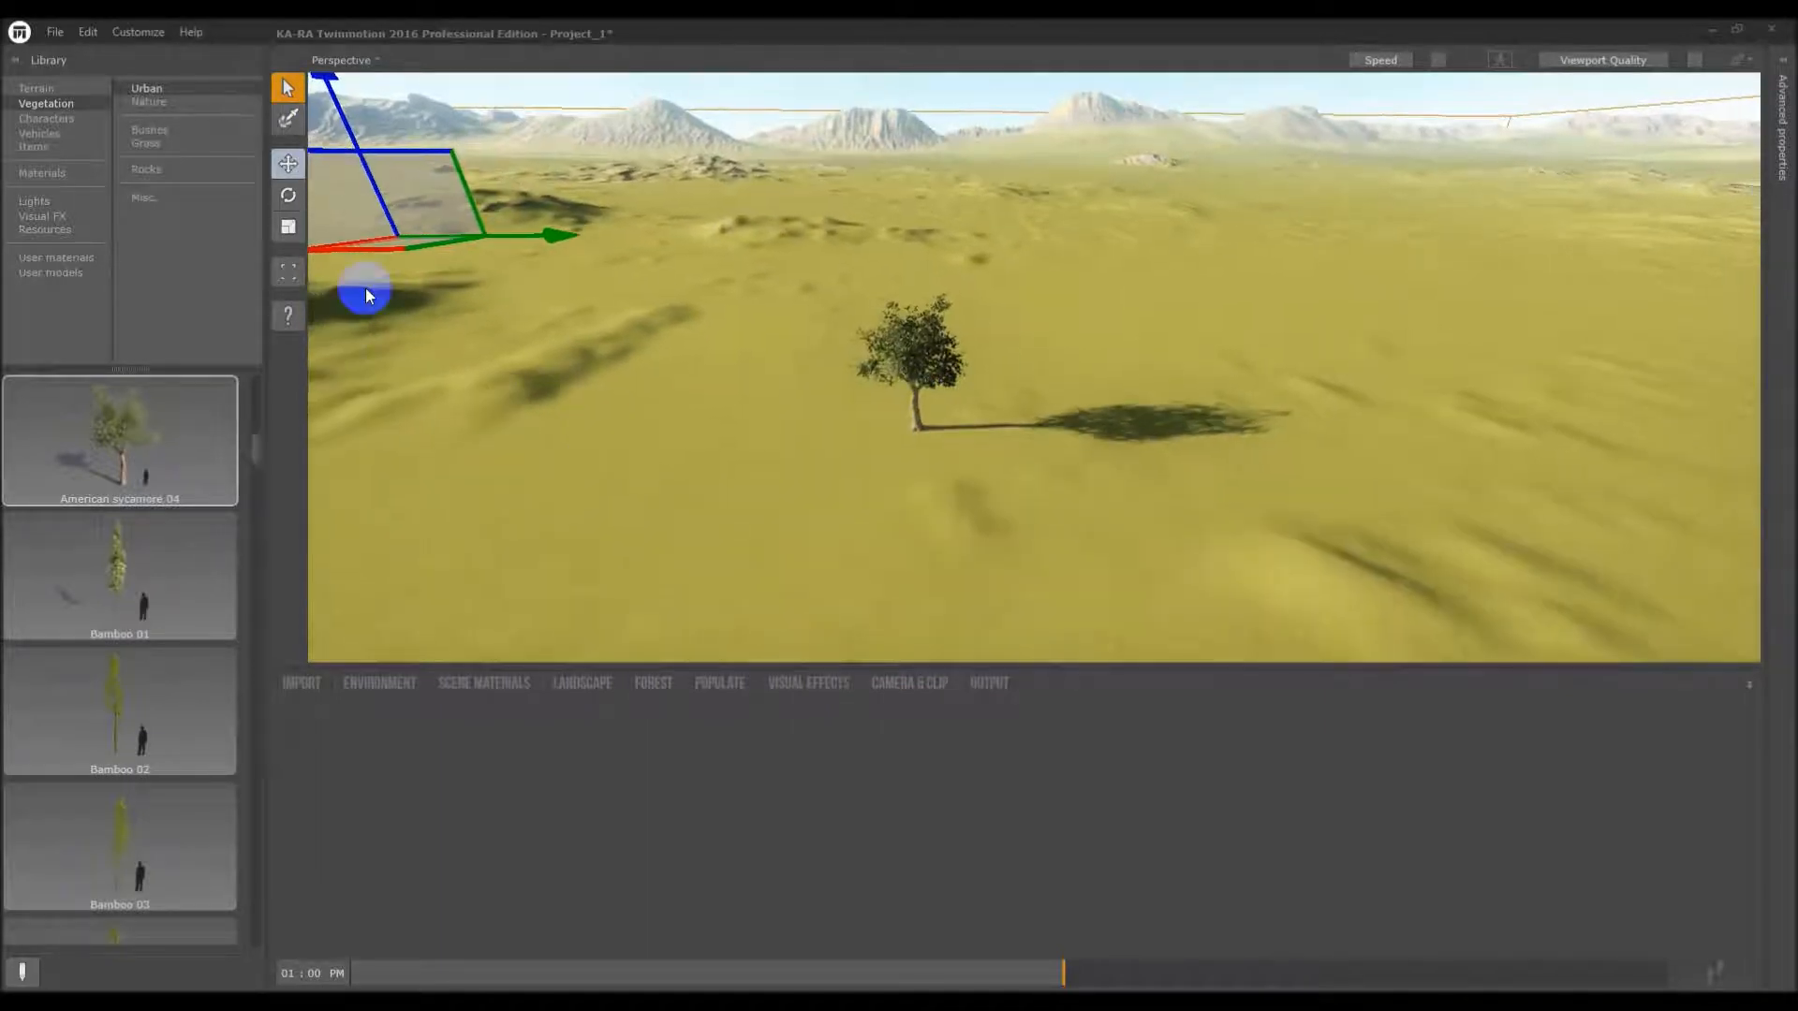
# Look through the Nature, Bushes and Grass categories of the vegetation library
pyautogui.click(156, 98)
pyautogui.moveTo(256, 397); pyautogui.dragTo(256, 459)
pyautogui.click(164, 128)
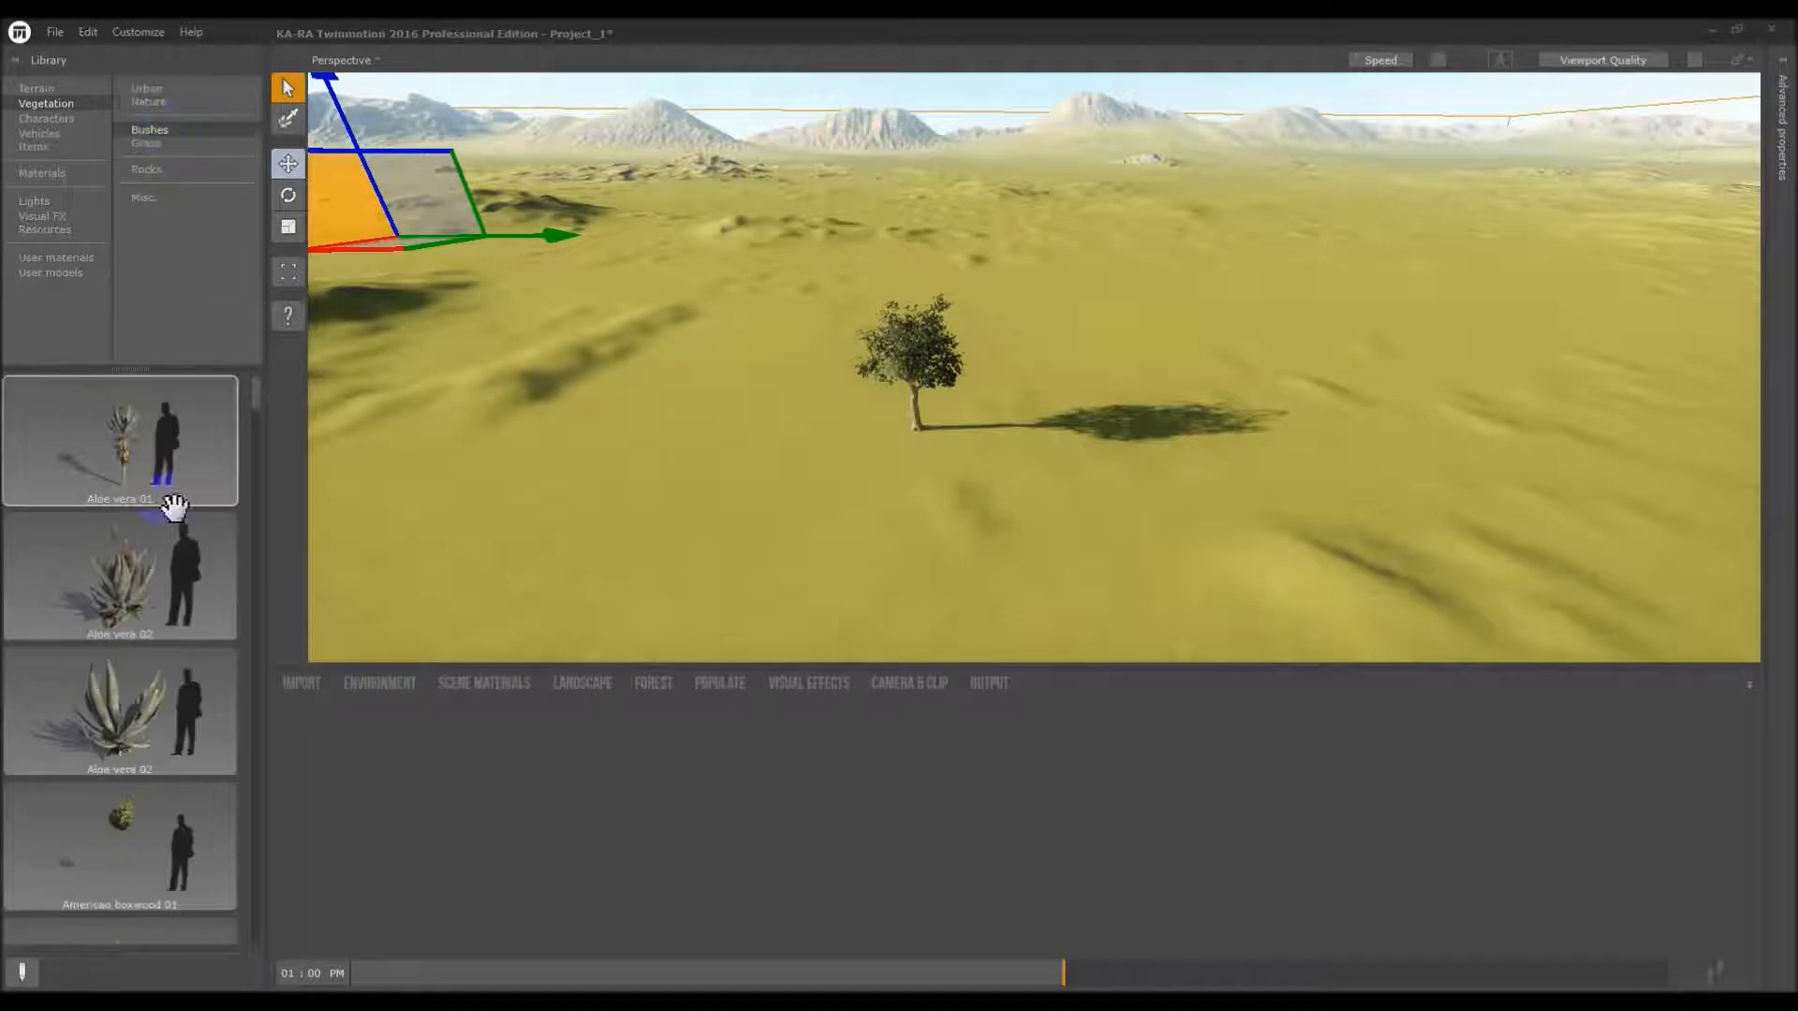
pyautogui.scroll(-3, 103, 728)
pyautogui.scroll(-10, 103, 728)
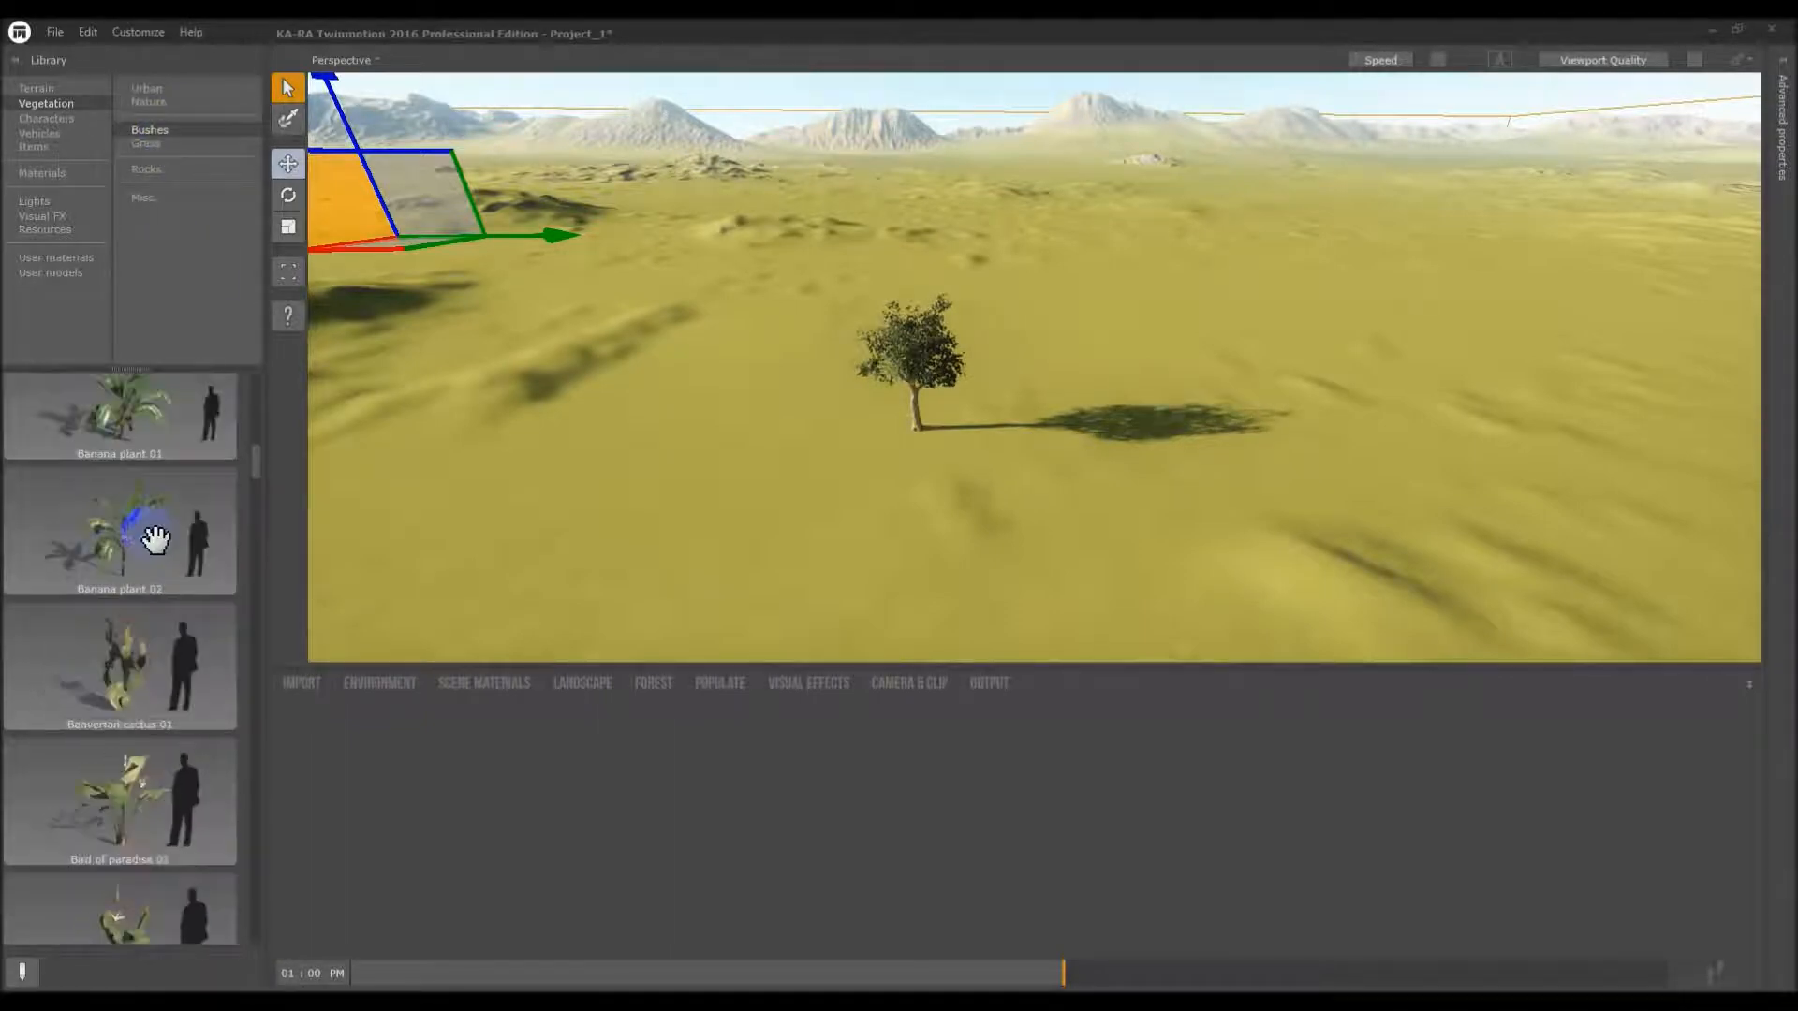
pyautogui.scroll(-5, 159, 543)
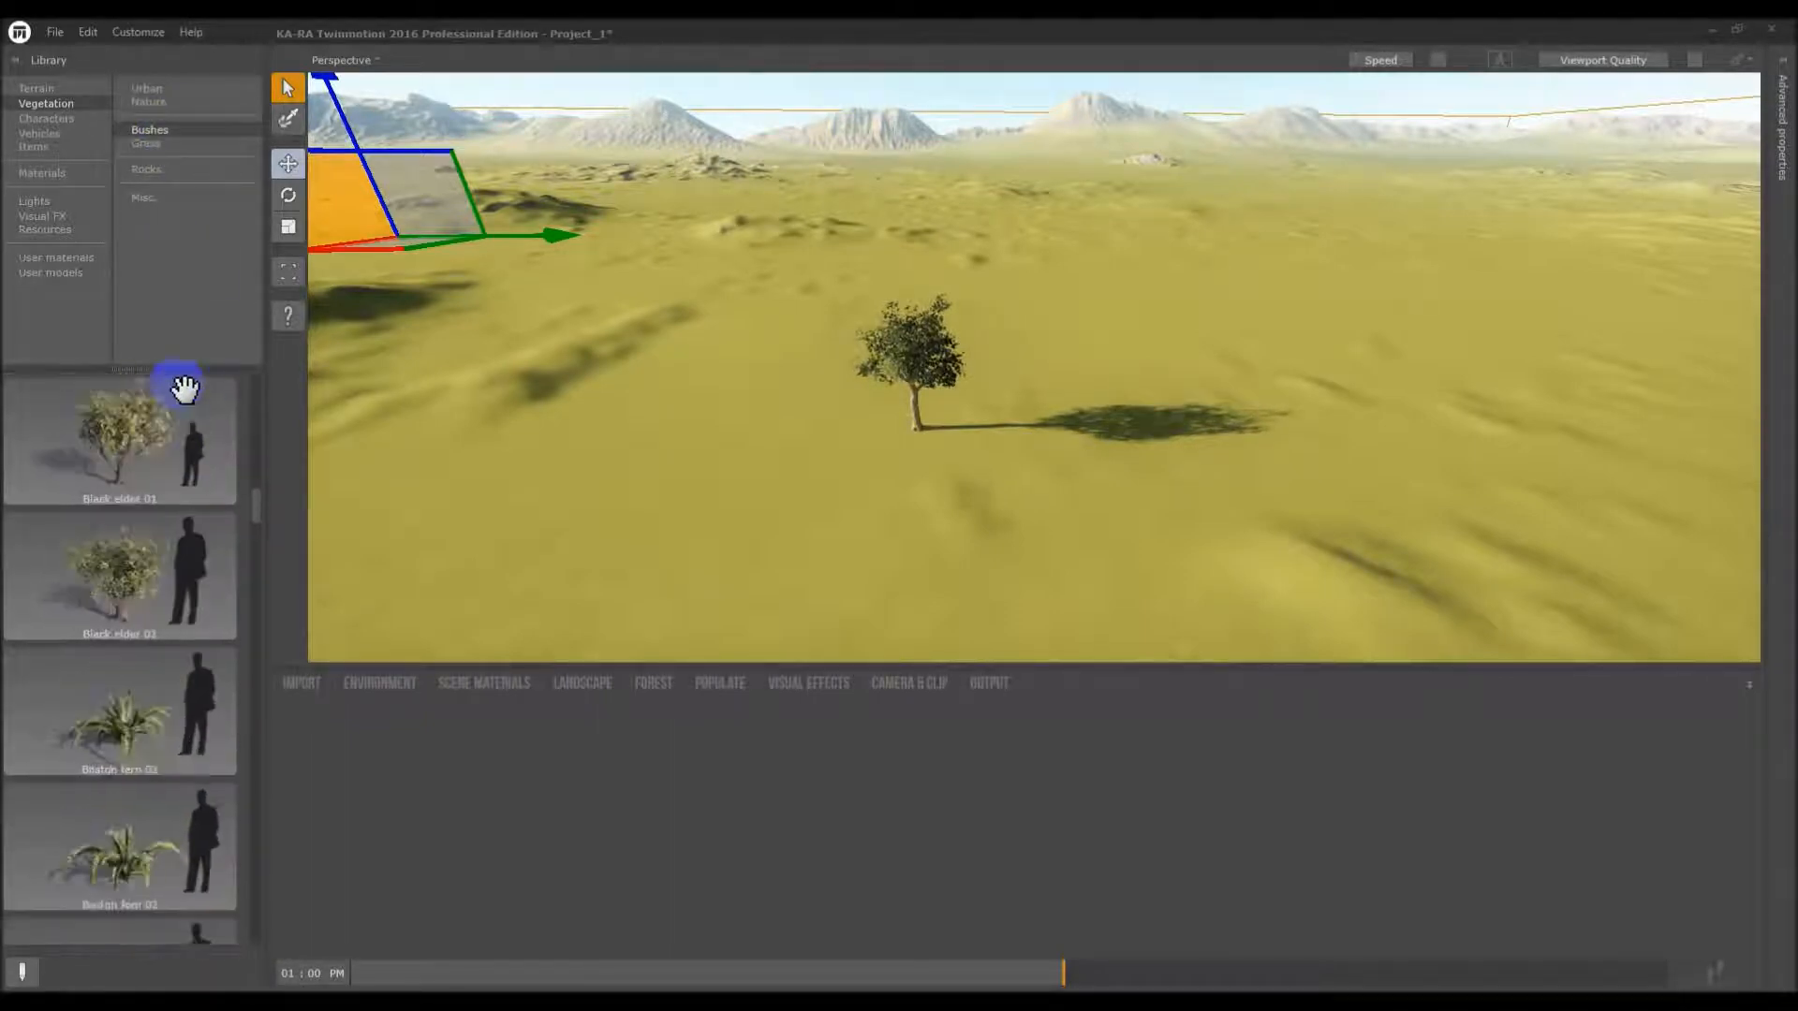
pyautogui.click(178, 142)
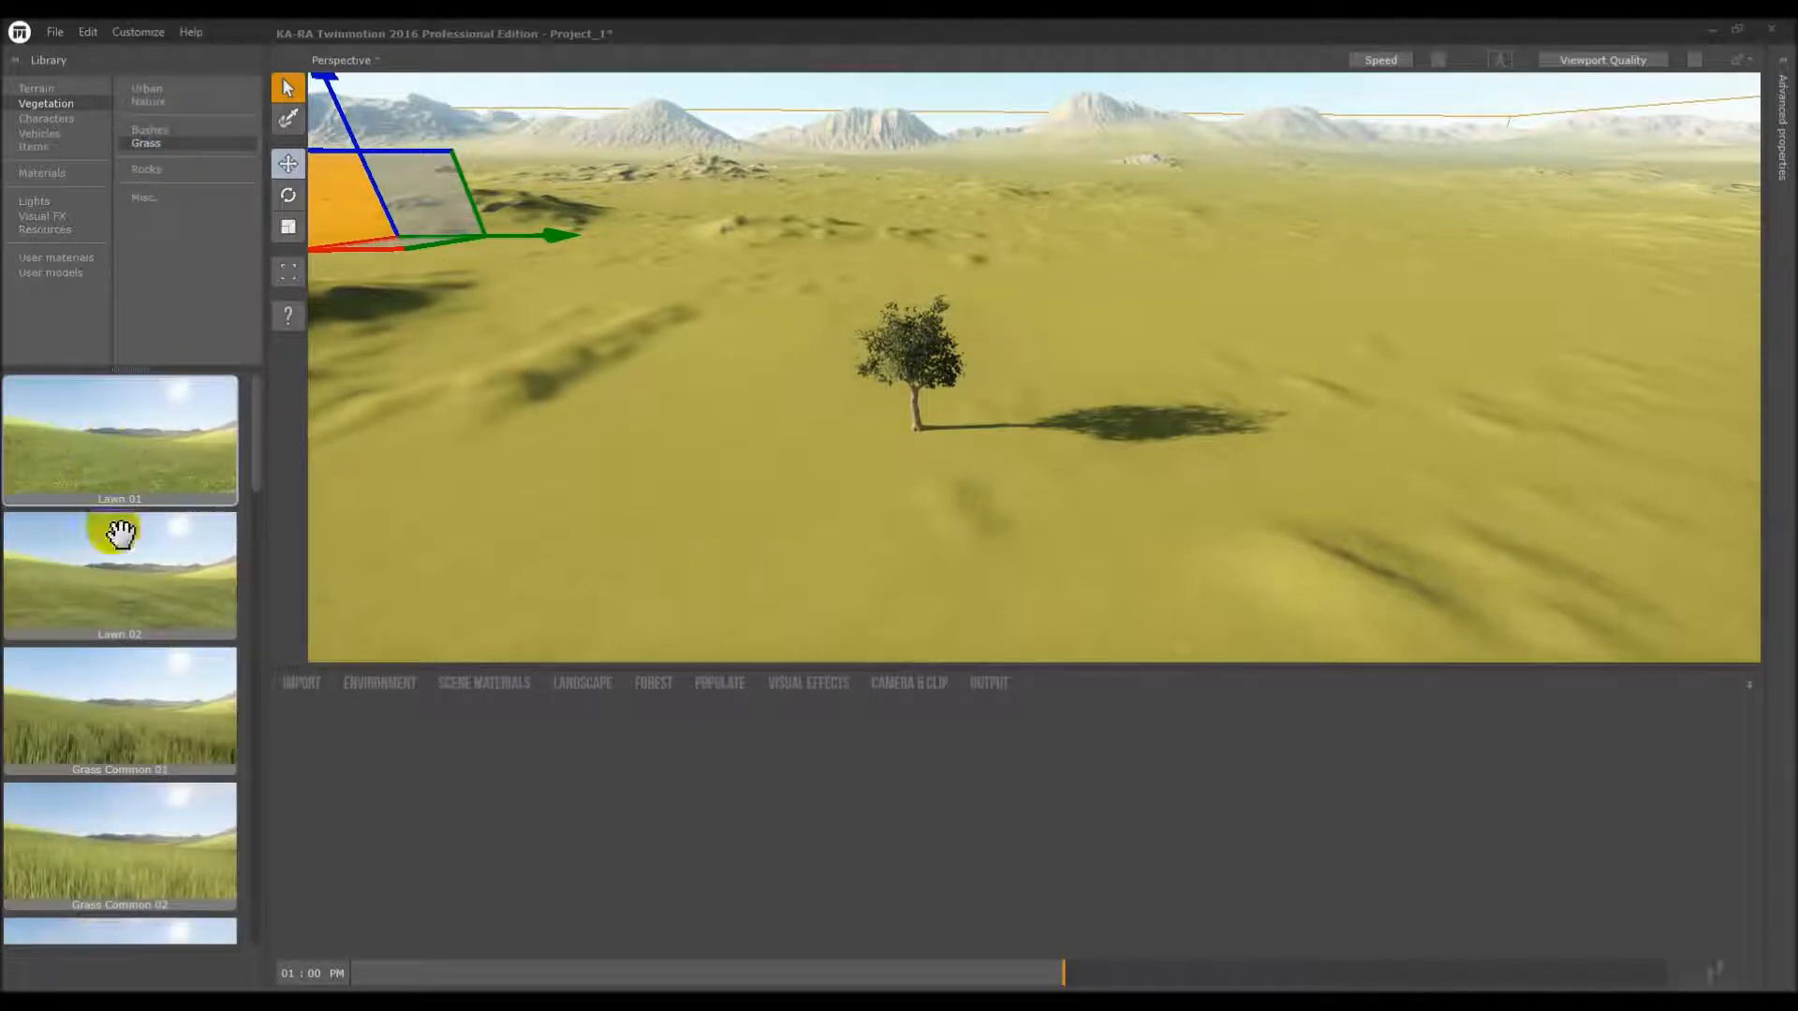
pyautogui.scroll(-1, 220, 490)
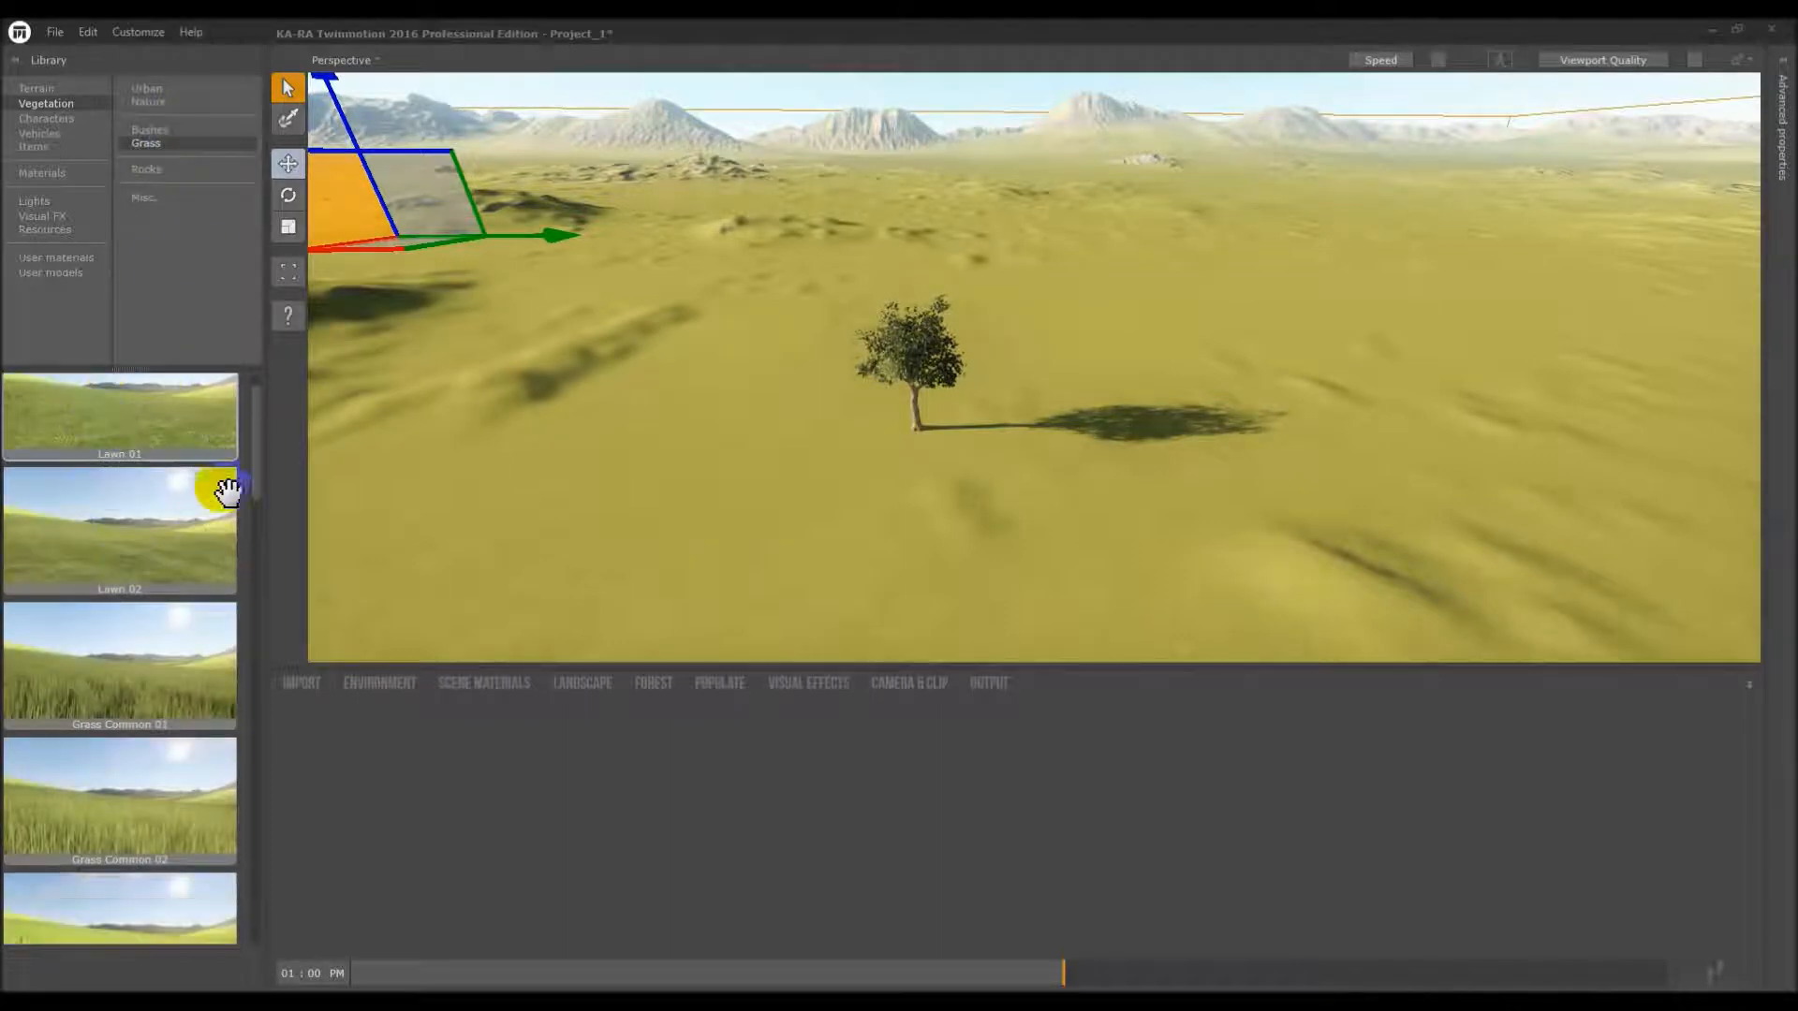
# Look through the Rocks and Misc. categories of the vegetation library, including the green walls and ivy
pyautogui.click(171, 171)
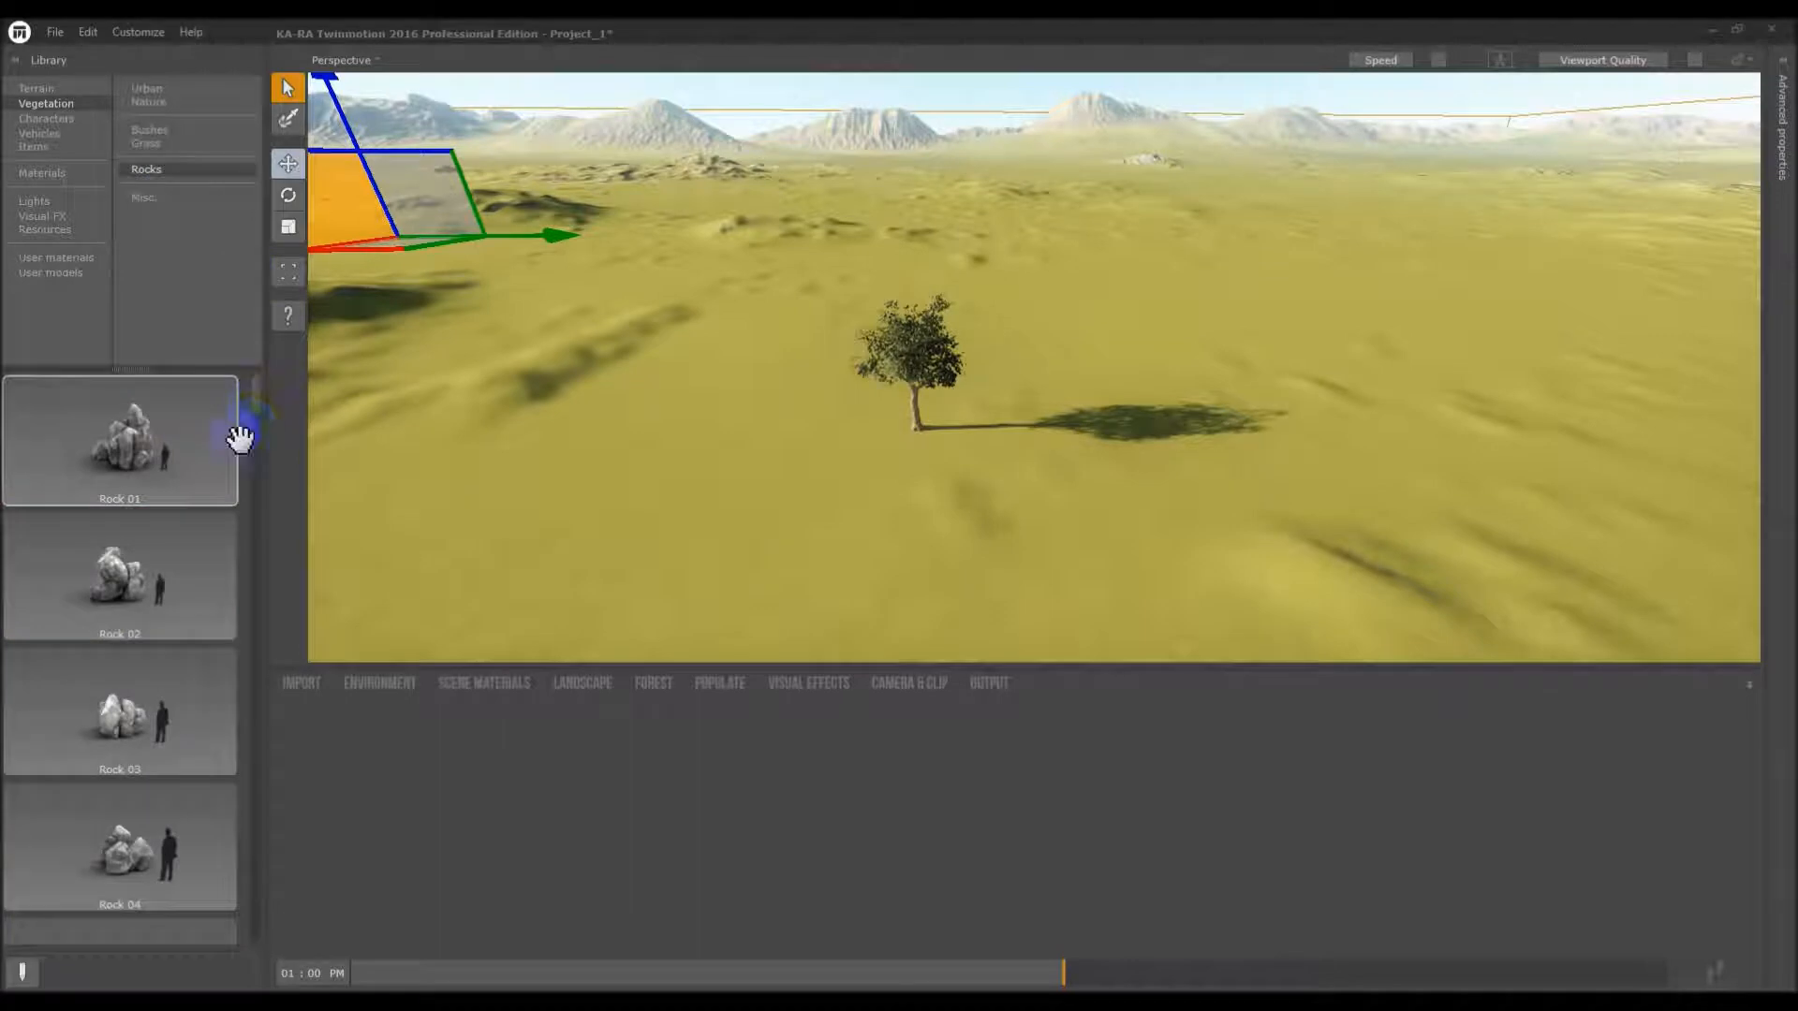
pyautogui.moveTo(257, 409); pyautogui.dragTo(261, 497)
pyautogui.click(159, 194)
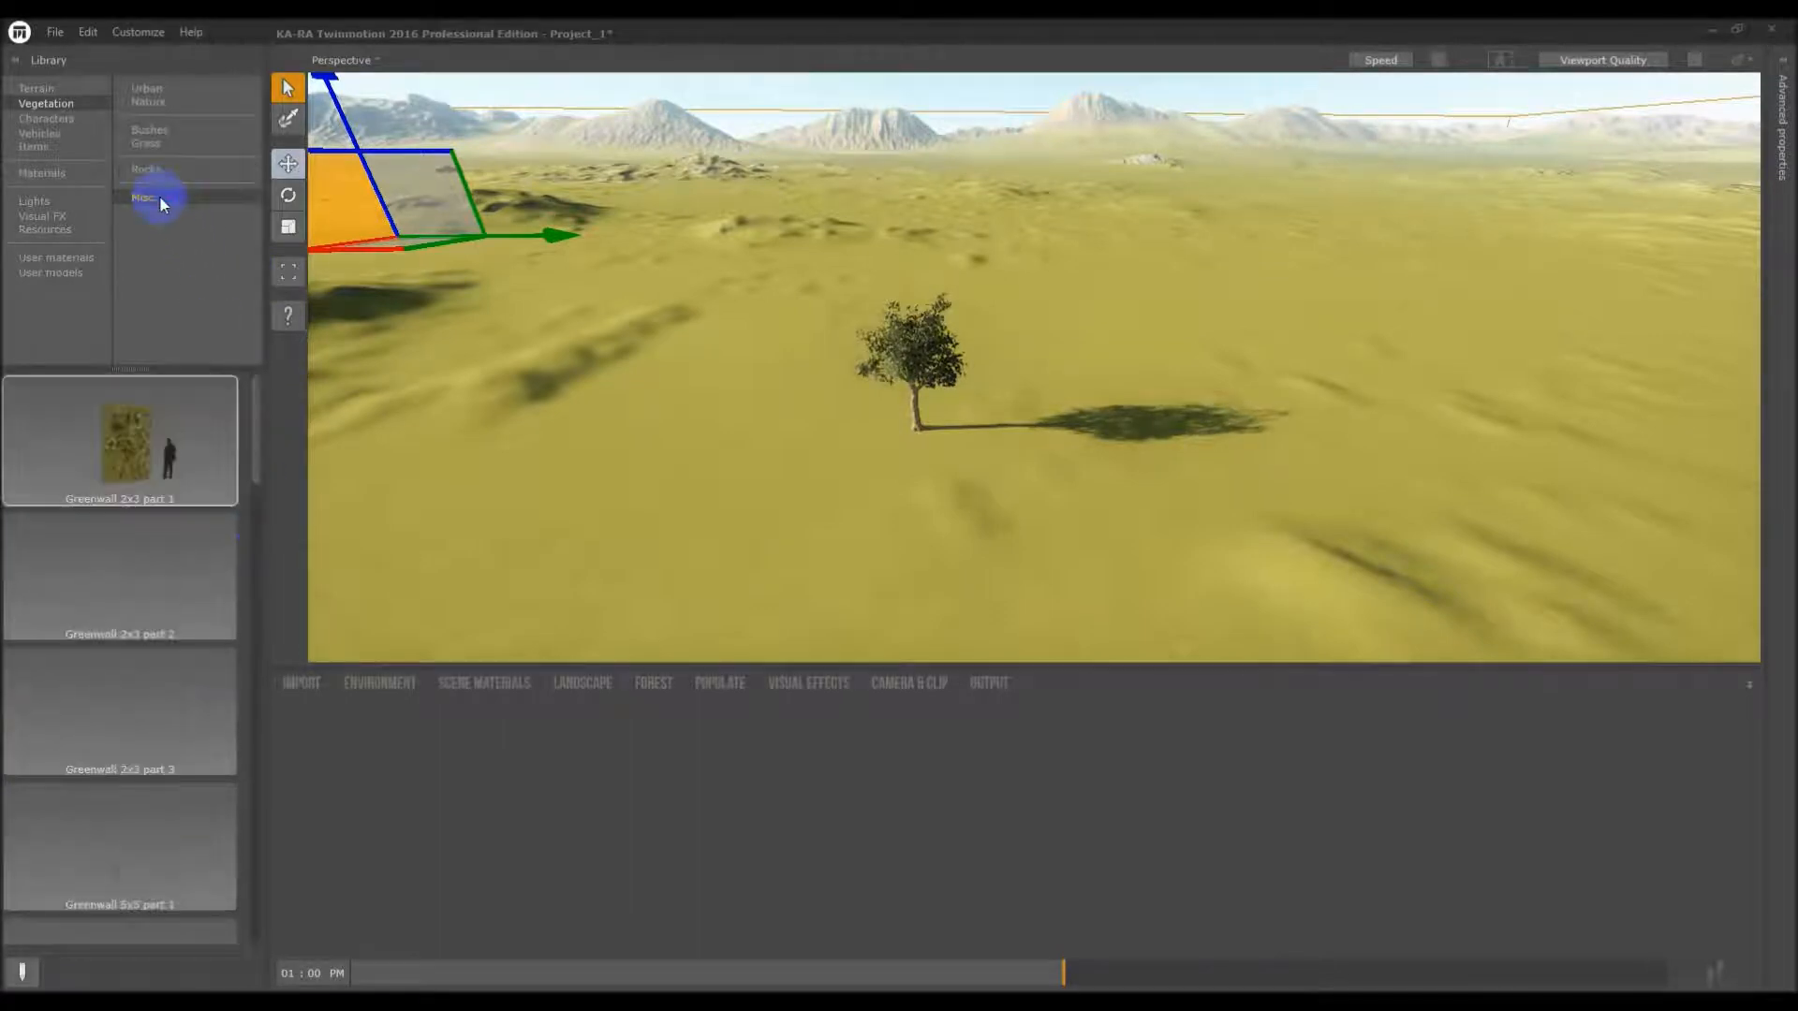
pyautogui.scroll(-2, 161, 661)
pyautogui.scroll(-8, 161, 661)
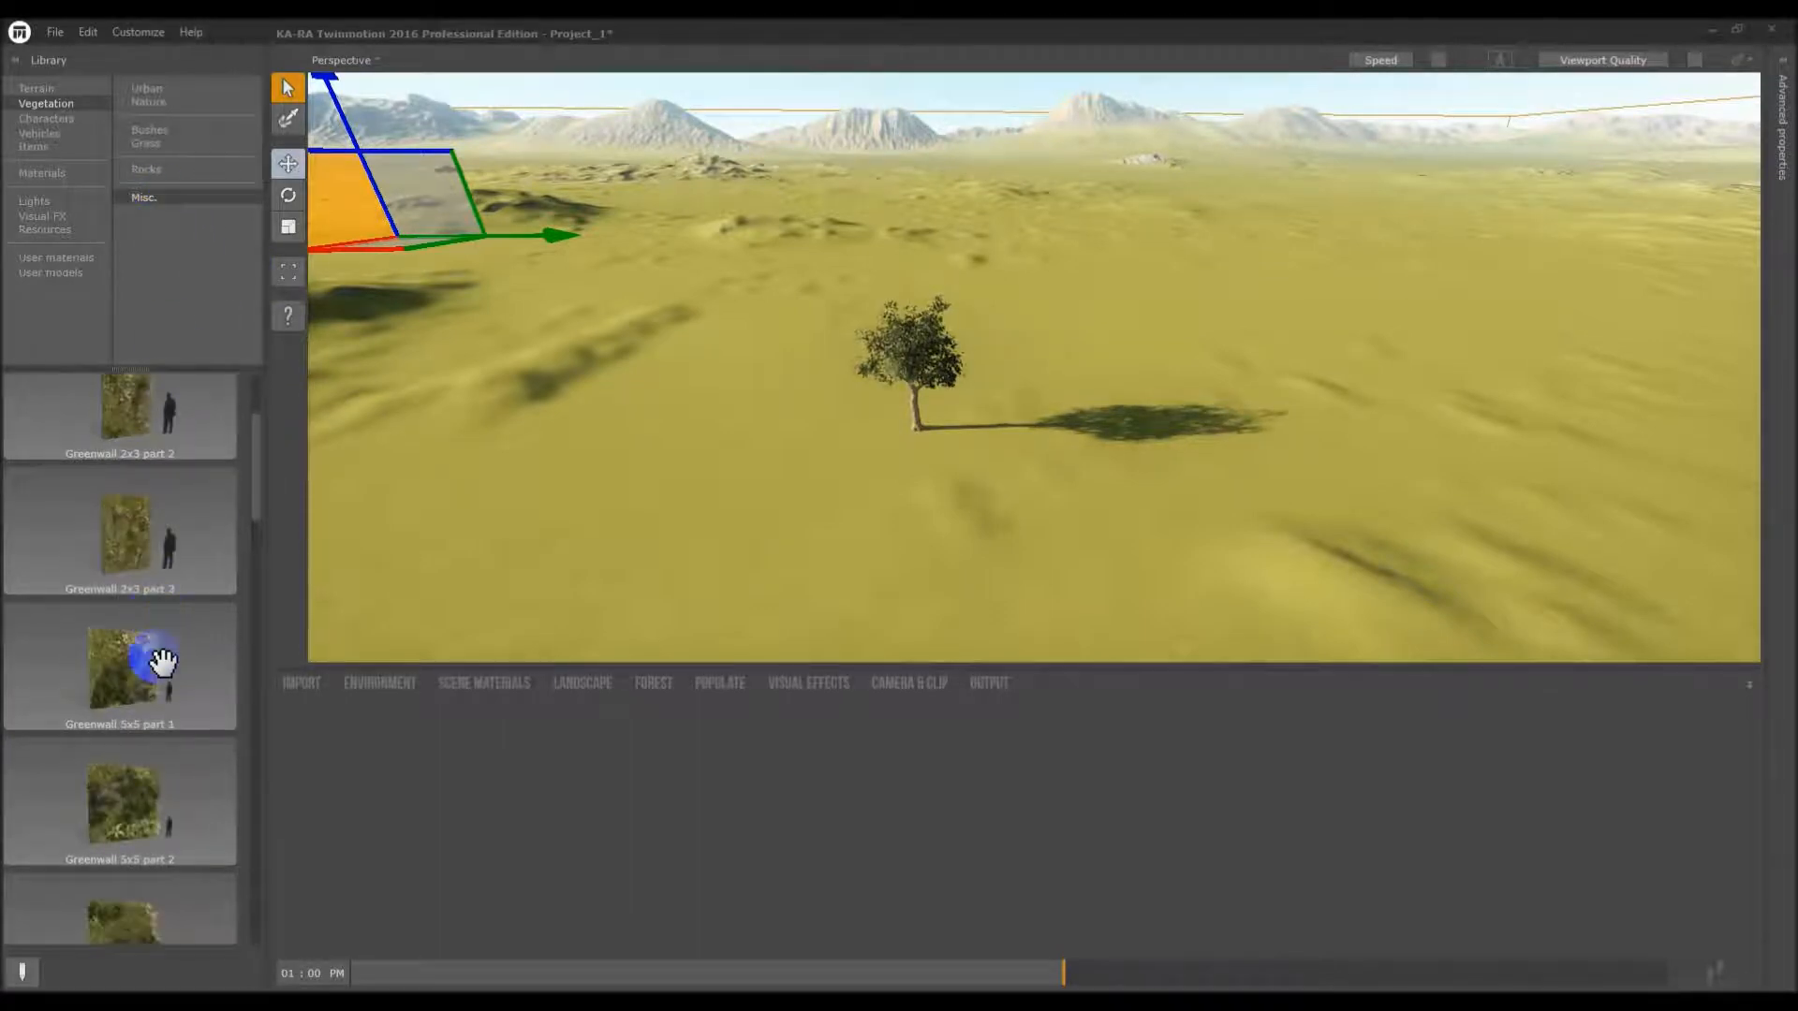
pyautogui.scroll(-2, 166, 682)
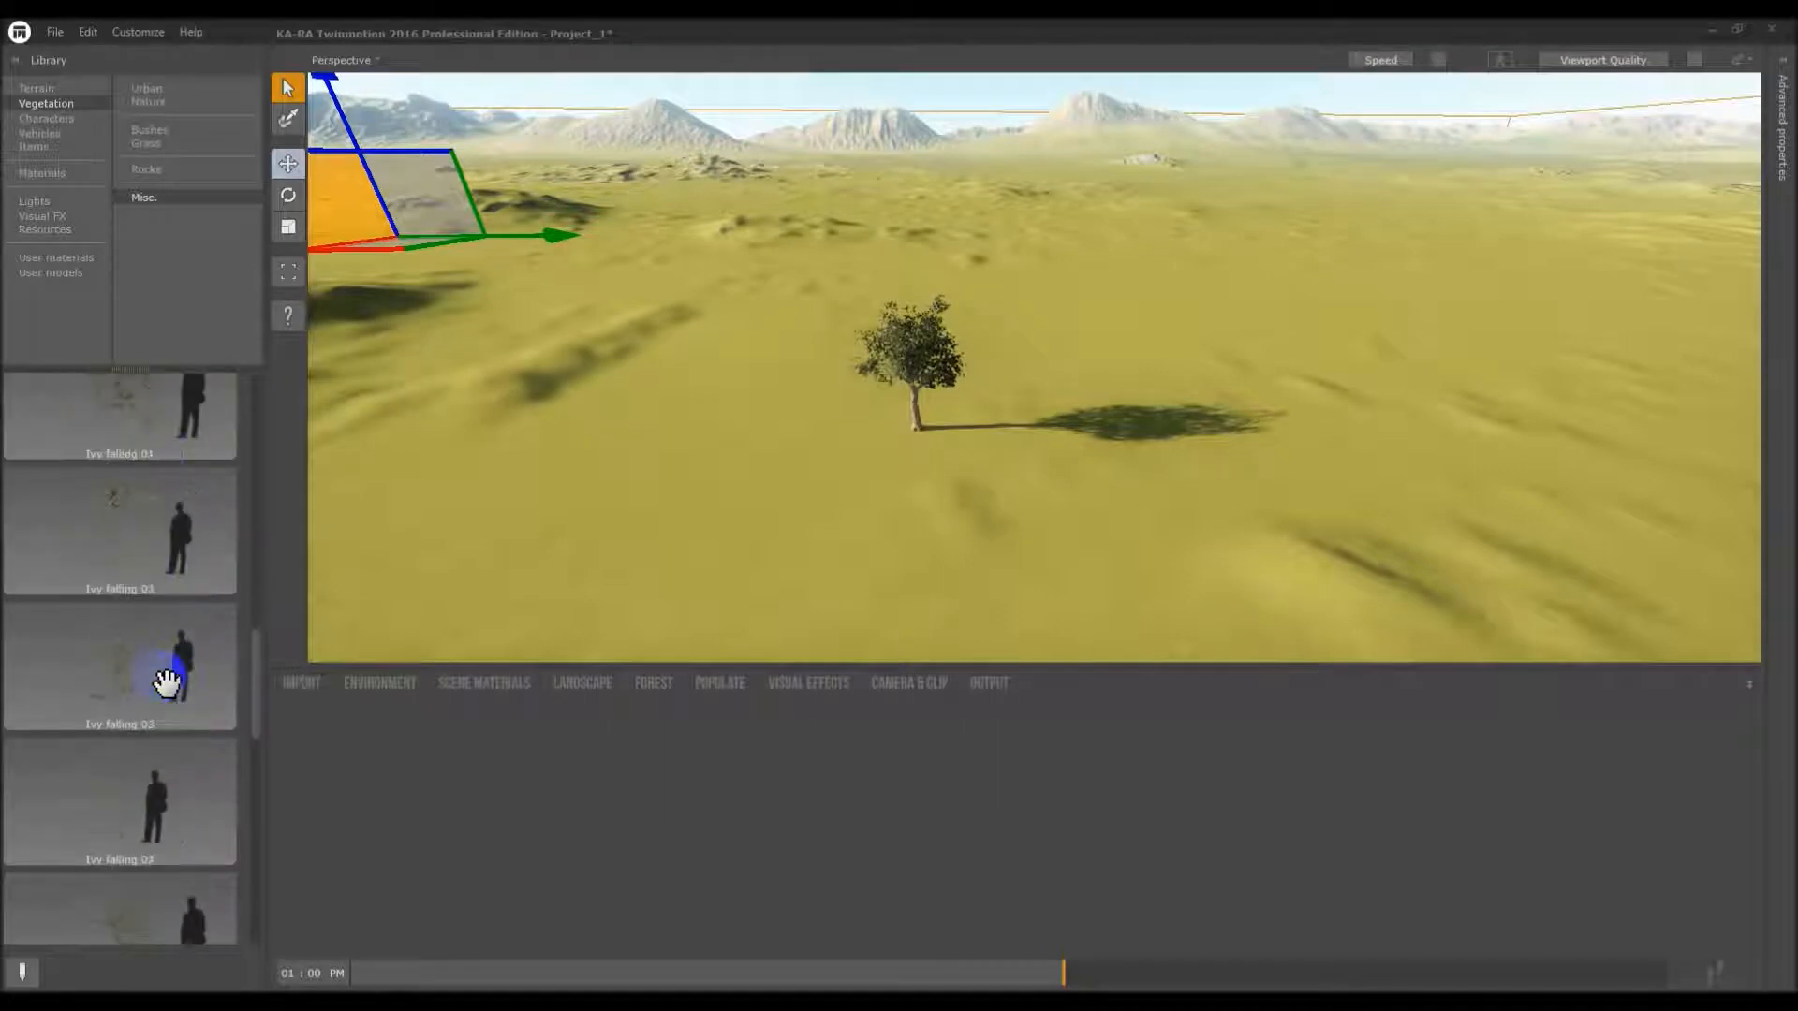
pyautogui.scroll(-3, 165, 684)
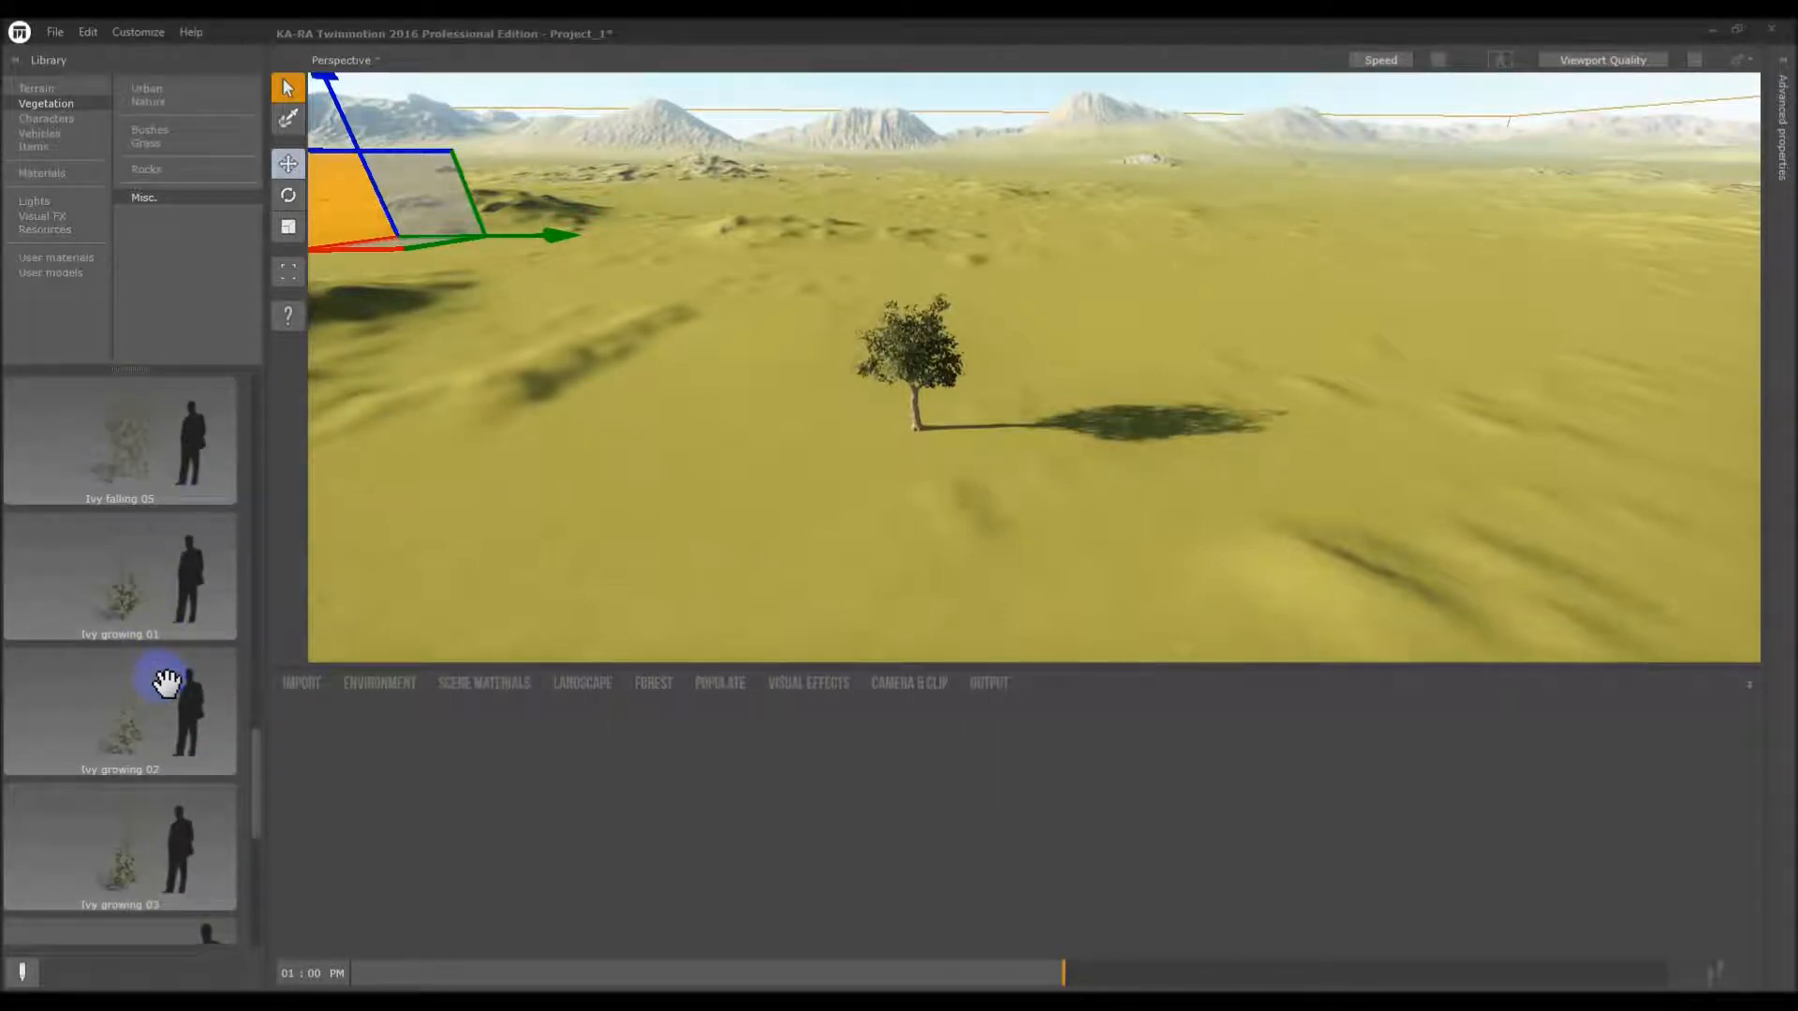
# Look through the Business and Casual people in the Characters library
pyautogui.click(59, 120)
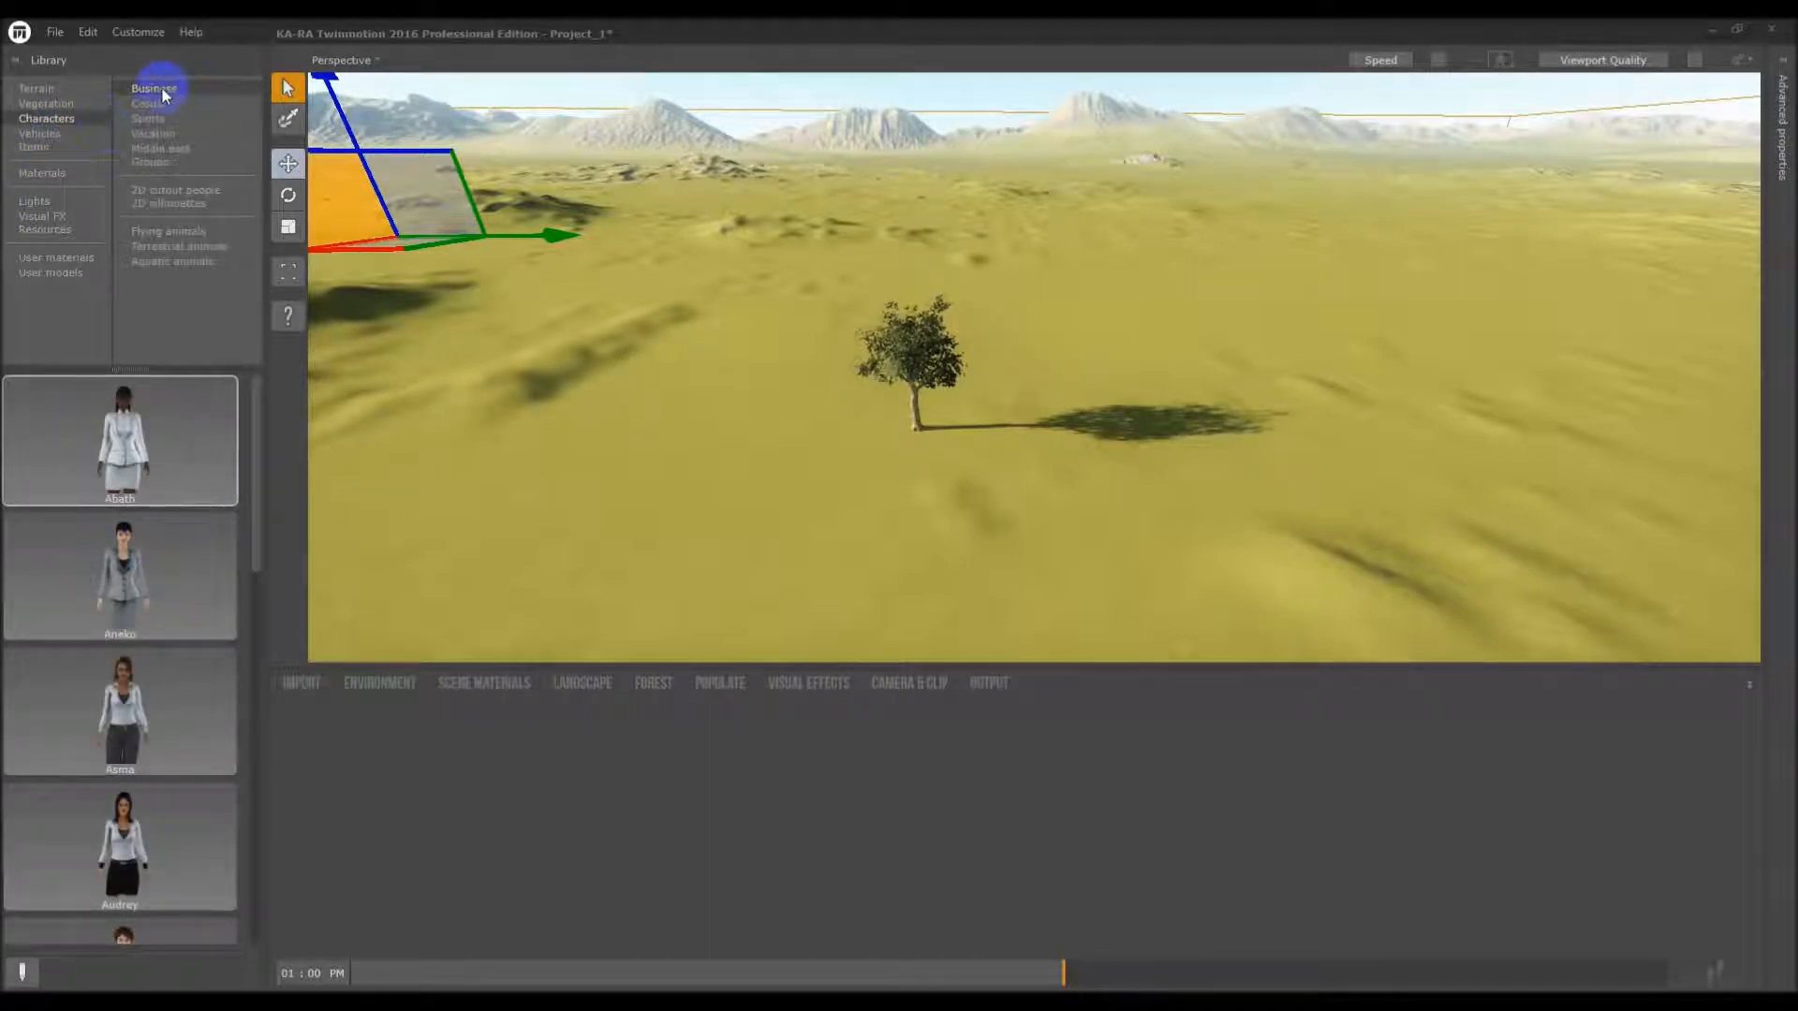
pyautogui.scroll(-5, 191, 507)
pyautogui.scroll(-5, 192, 505)
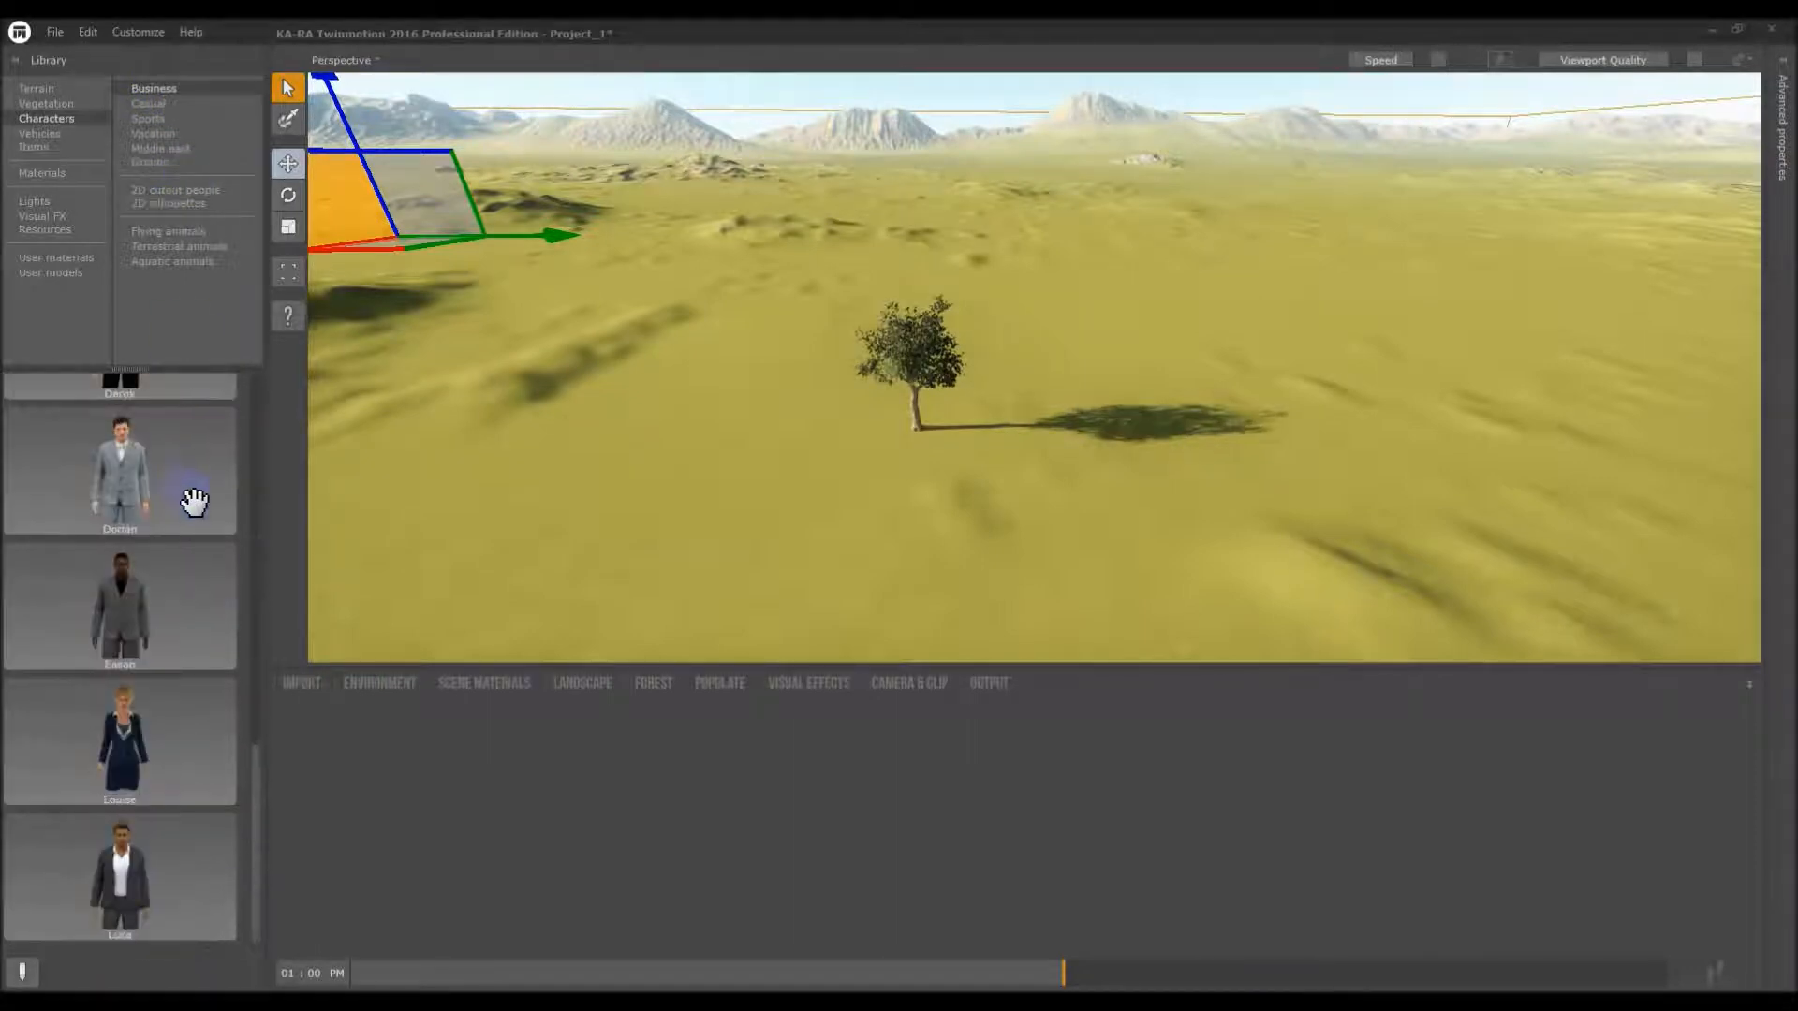
pyautogui.scroll(1, 226, 573)
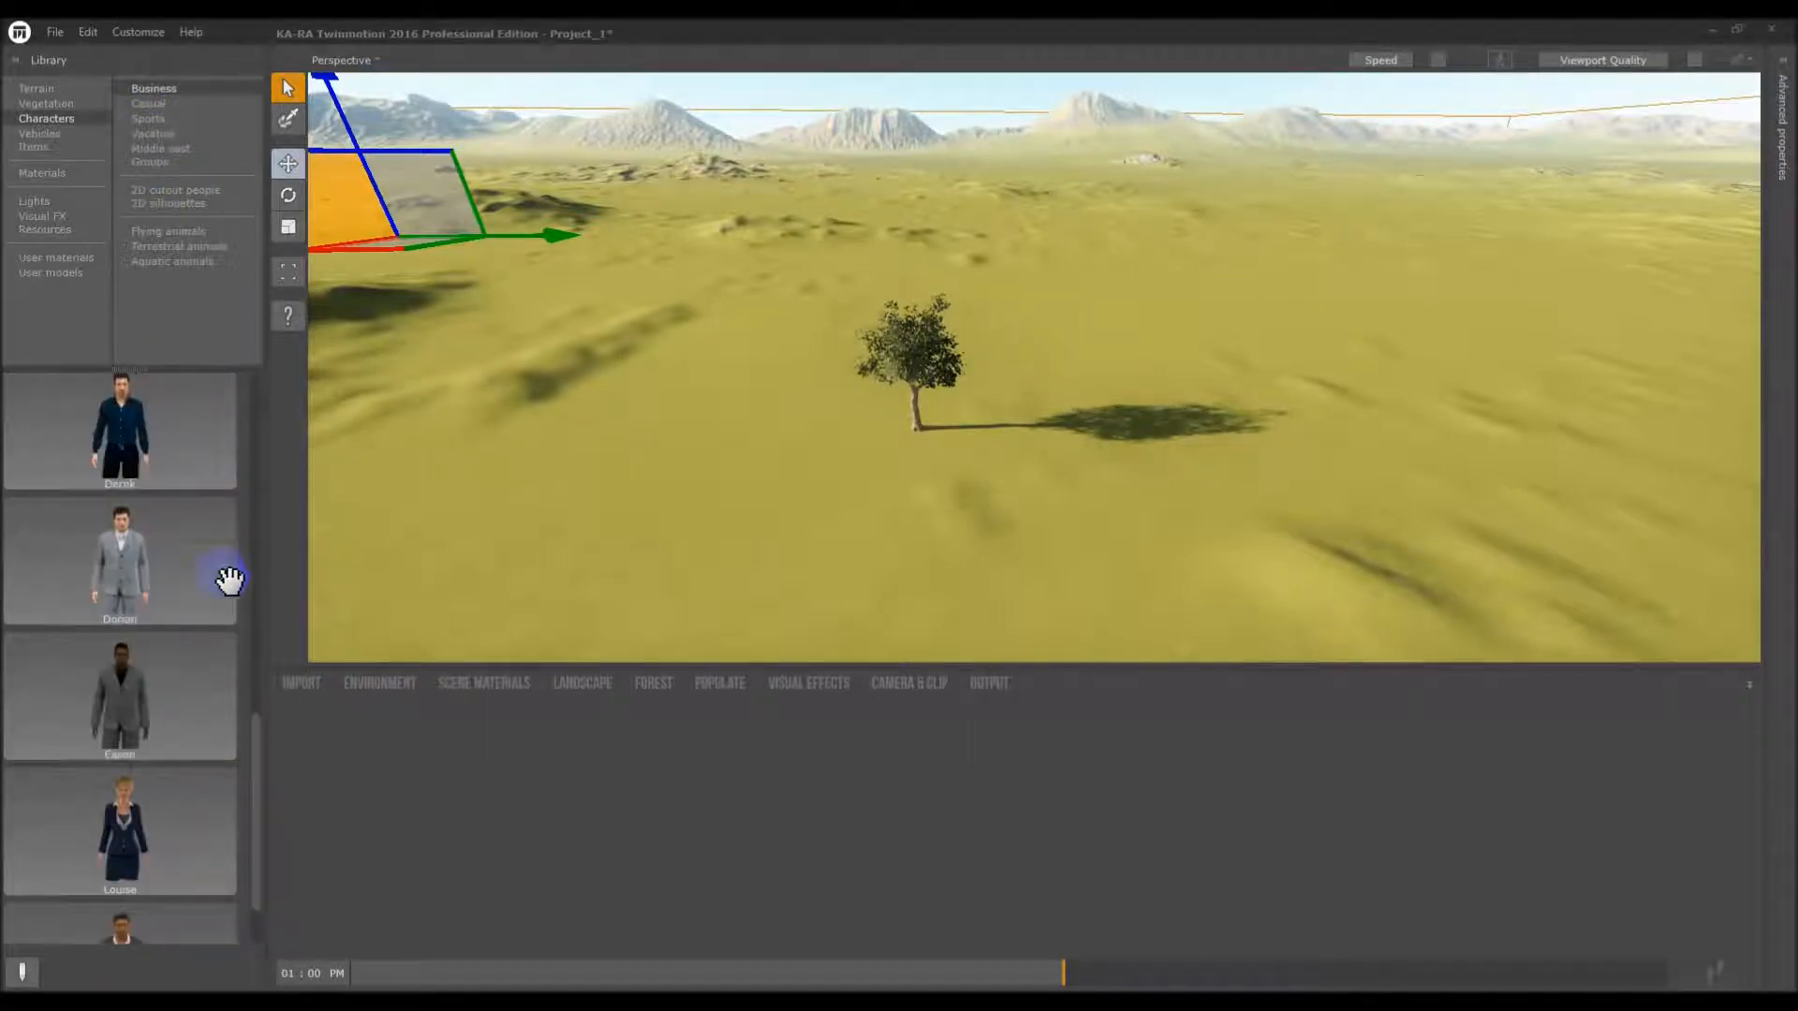
pyautogui.scroll(-1, 156, 543)
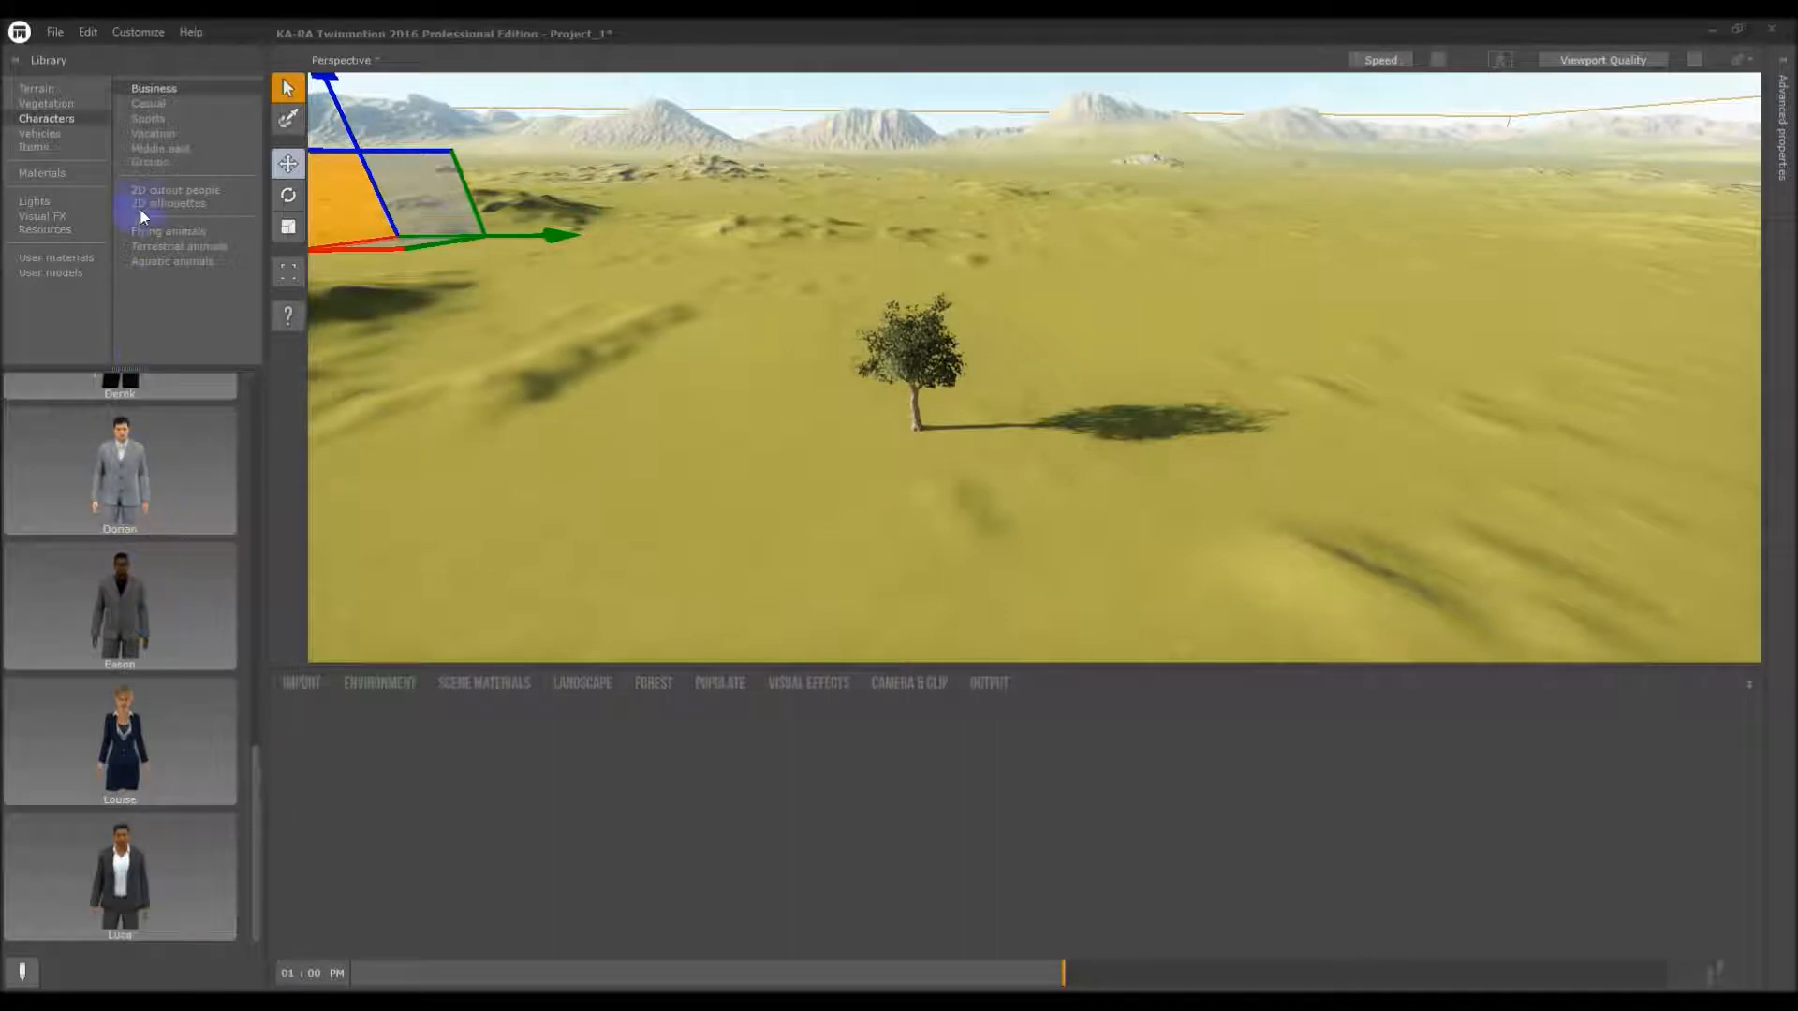
pyautogui.click(154, 109)
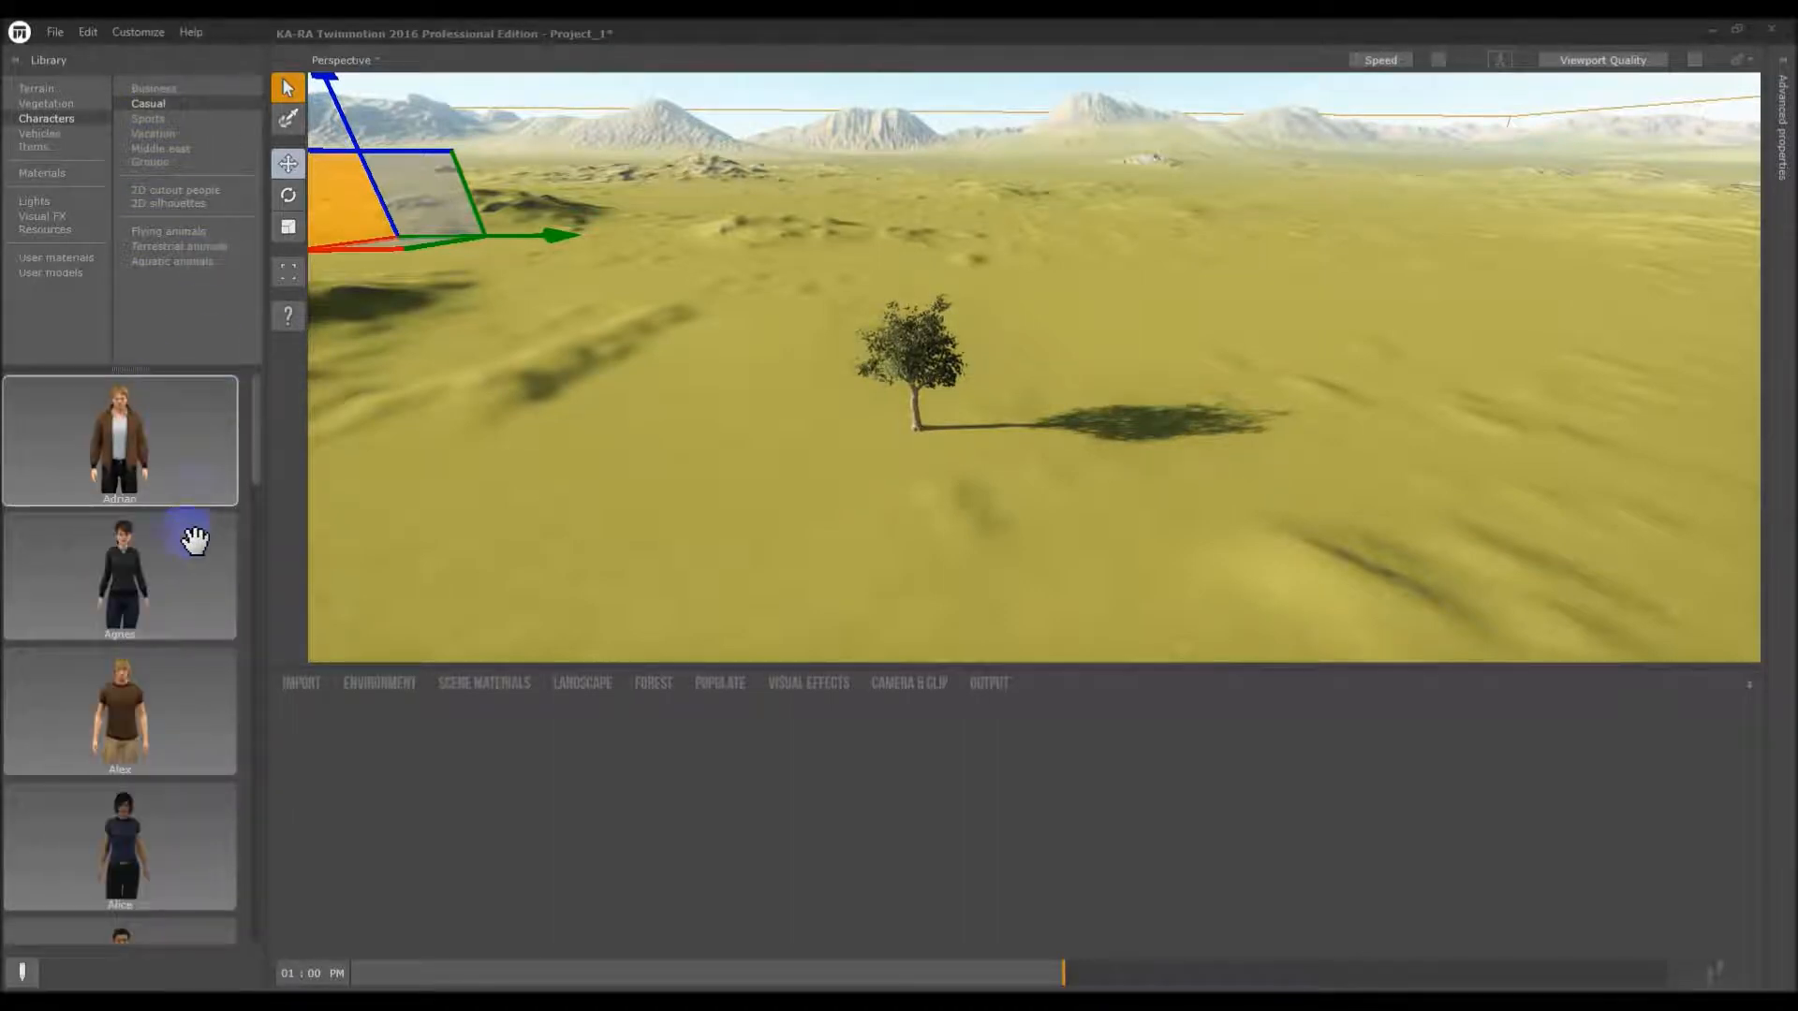
pyautogui.scroll(-2, 187, 561)
pyautogui.scroll(-5, 185, 584)
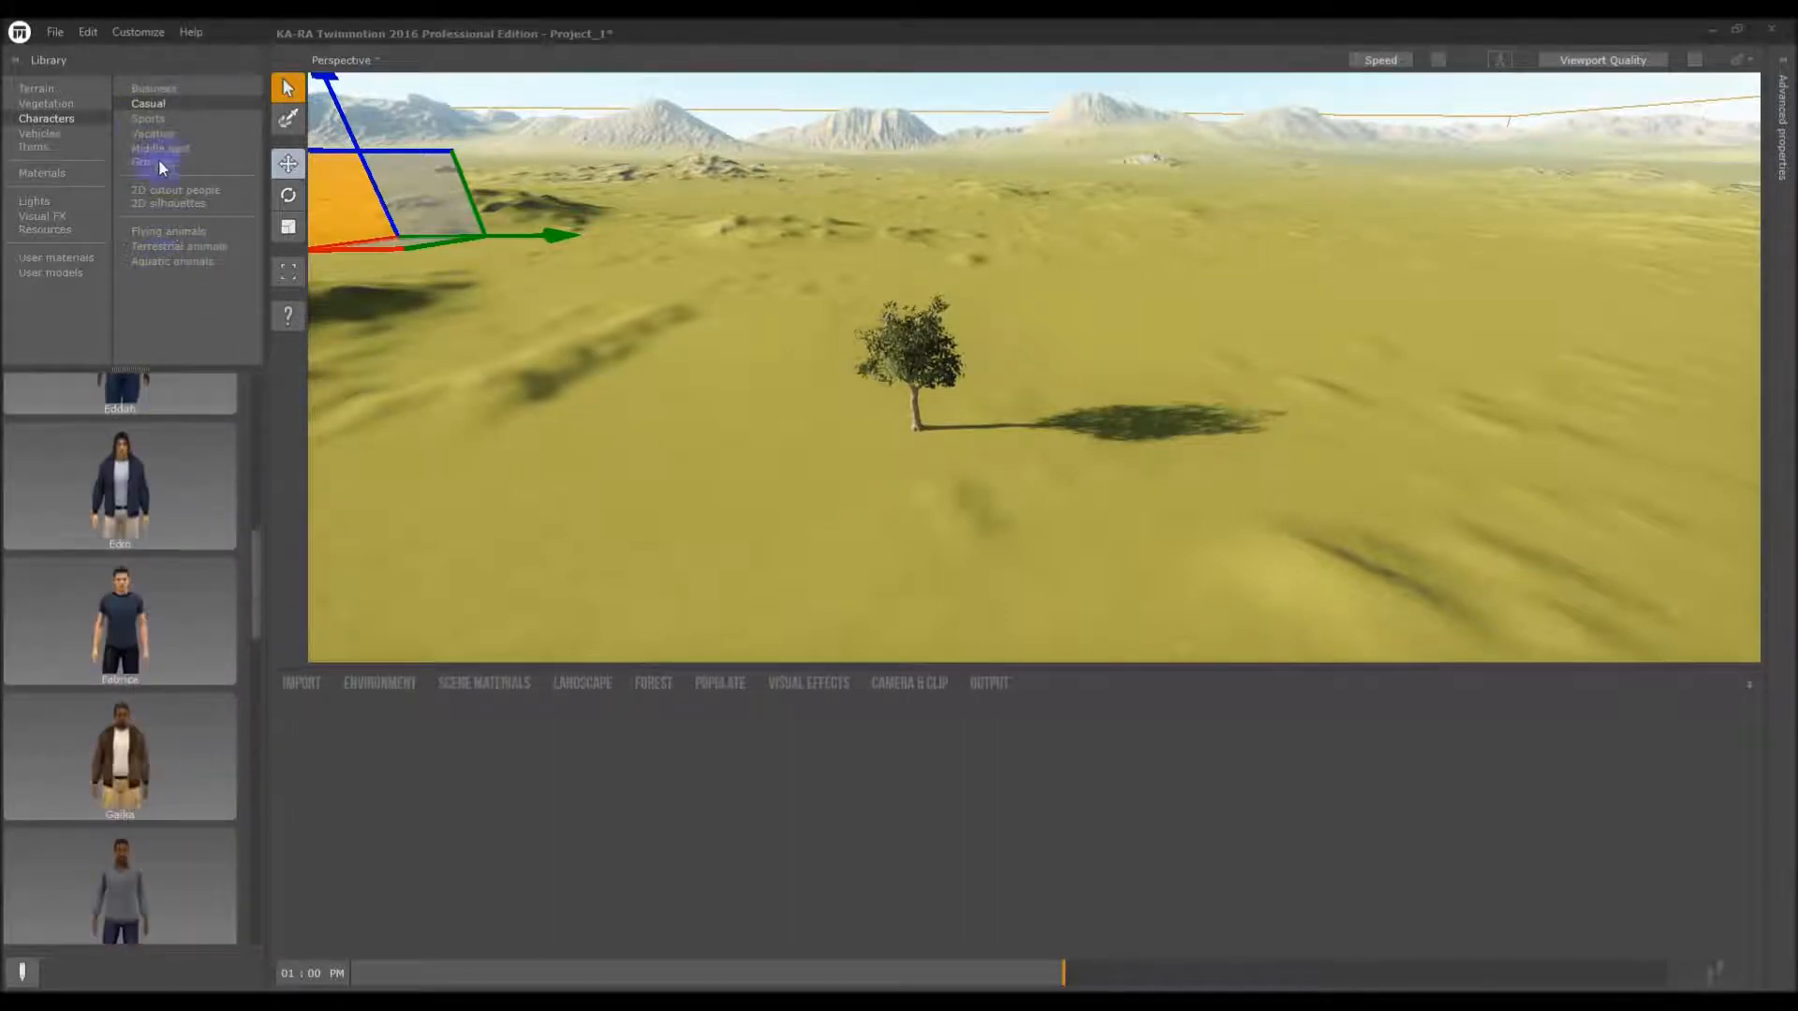
# Look through the Sports, Vacation and Middle east people in the Characters library
pyautogui.click(147, 119)
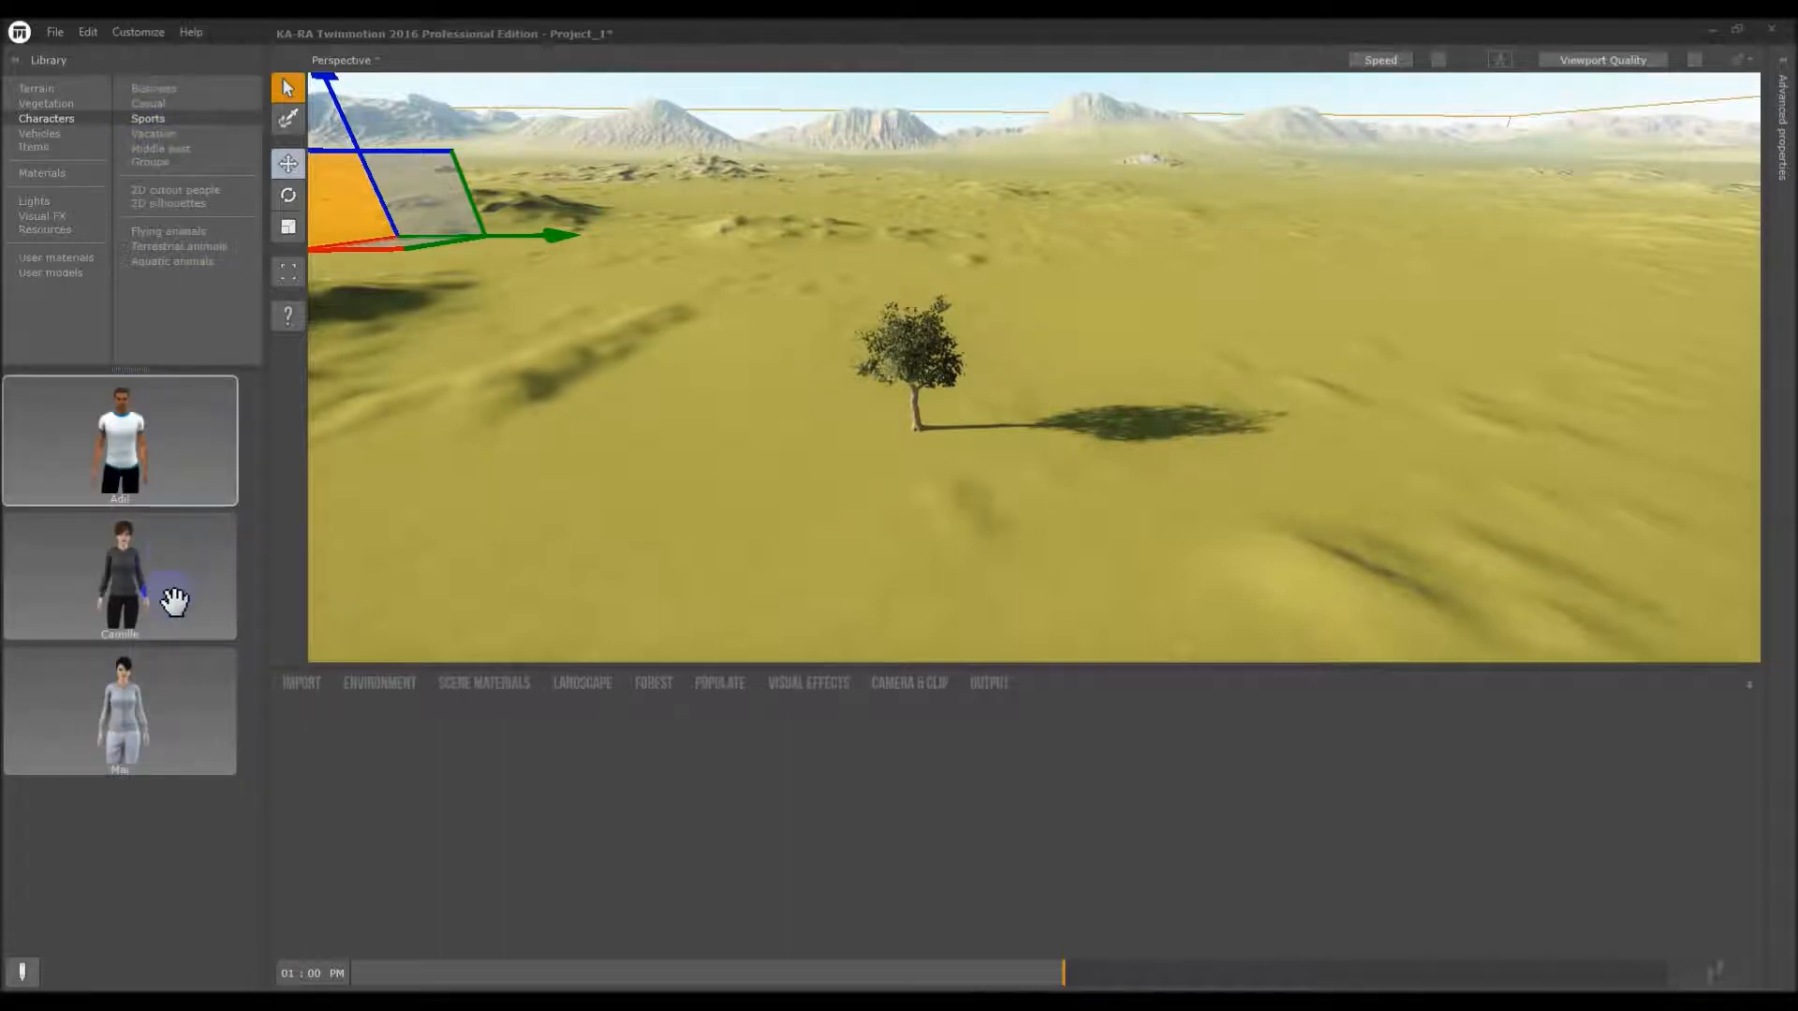
pyautogui.click(171, 132)
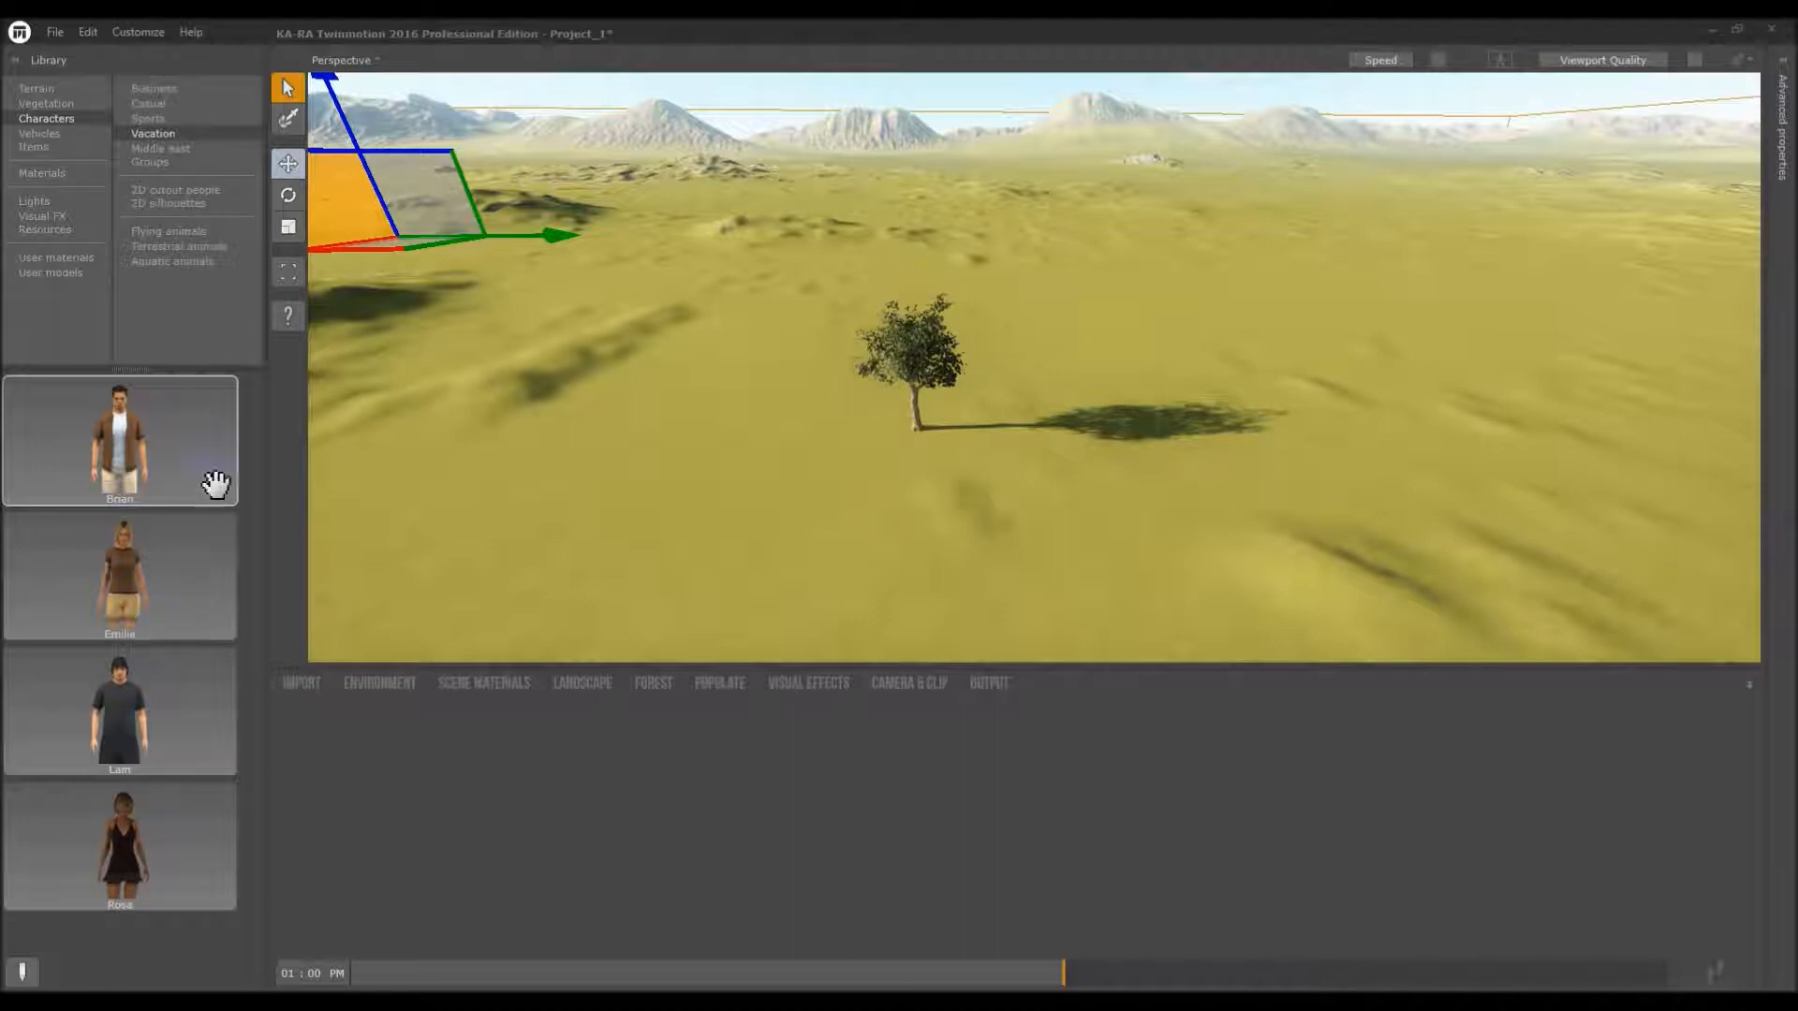
pyautogui.click(167, 149)
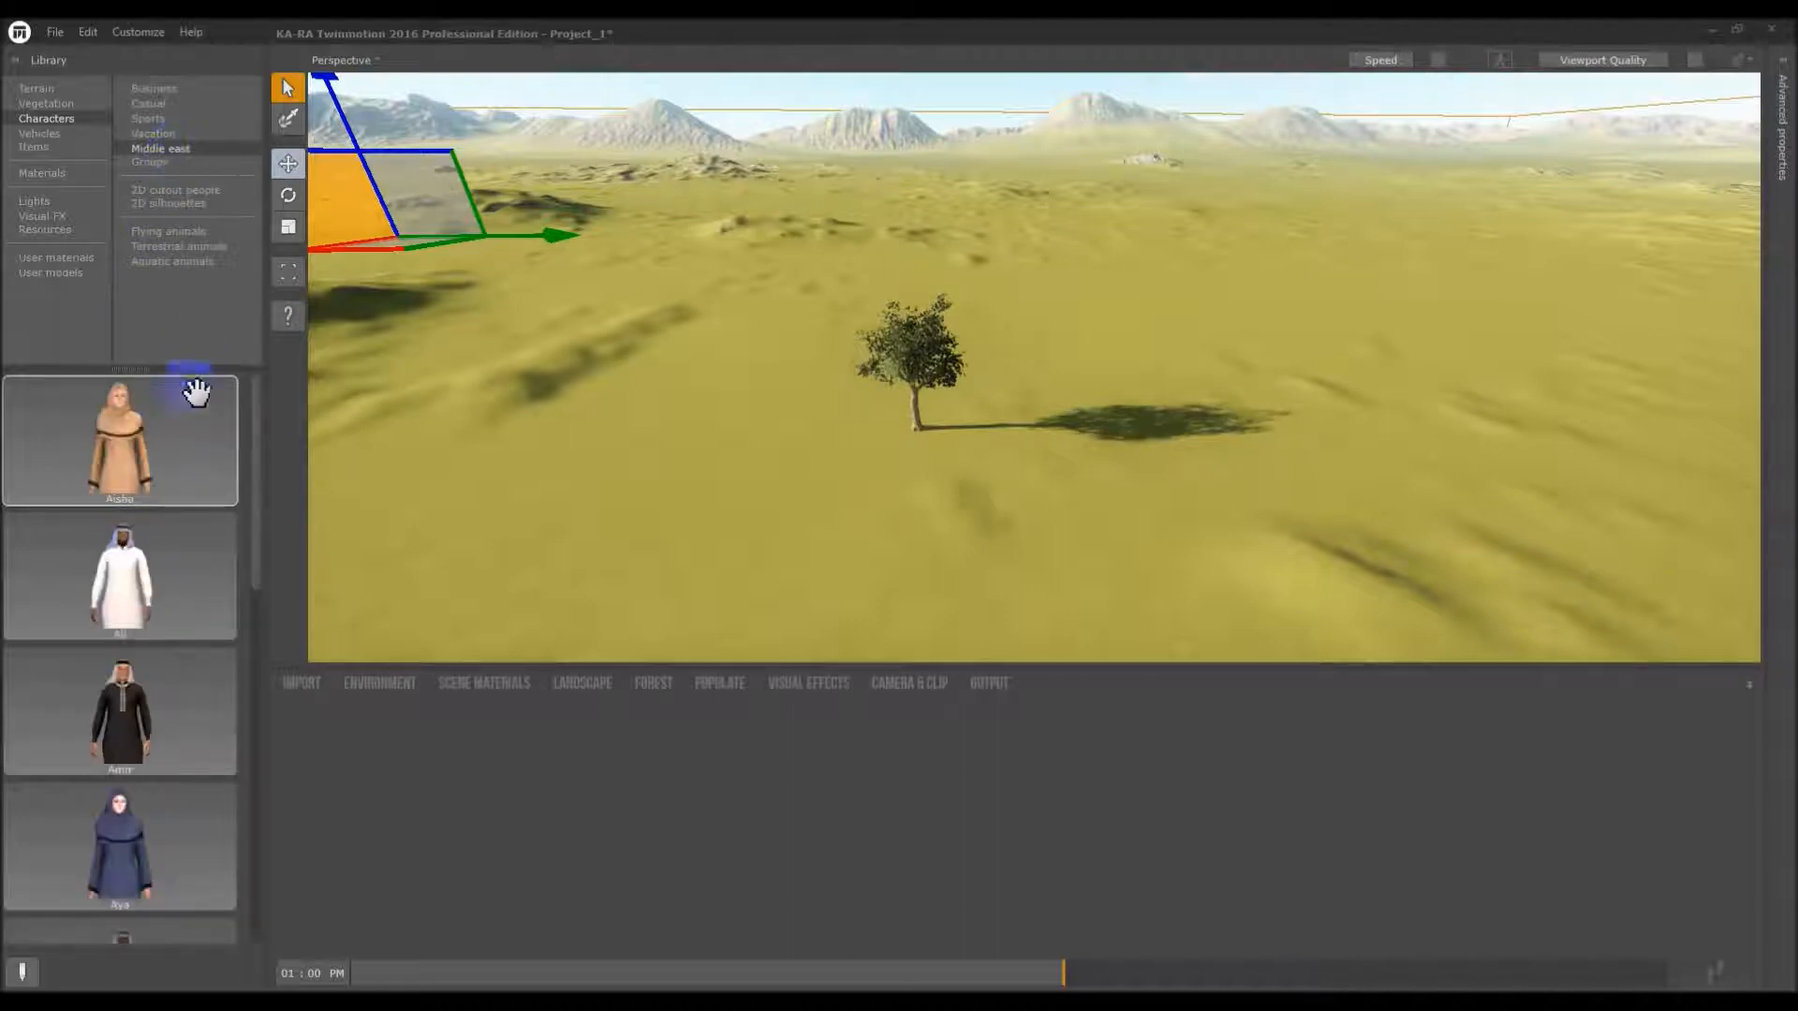
pyautogui.scroll(-3, 181, 633)
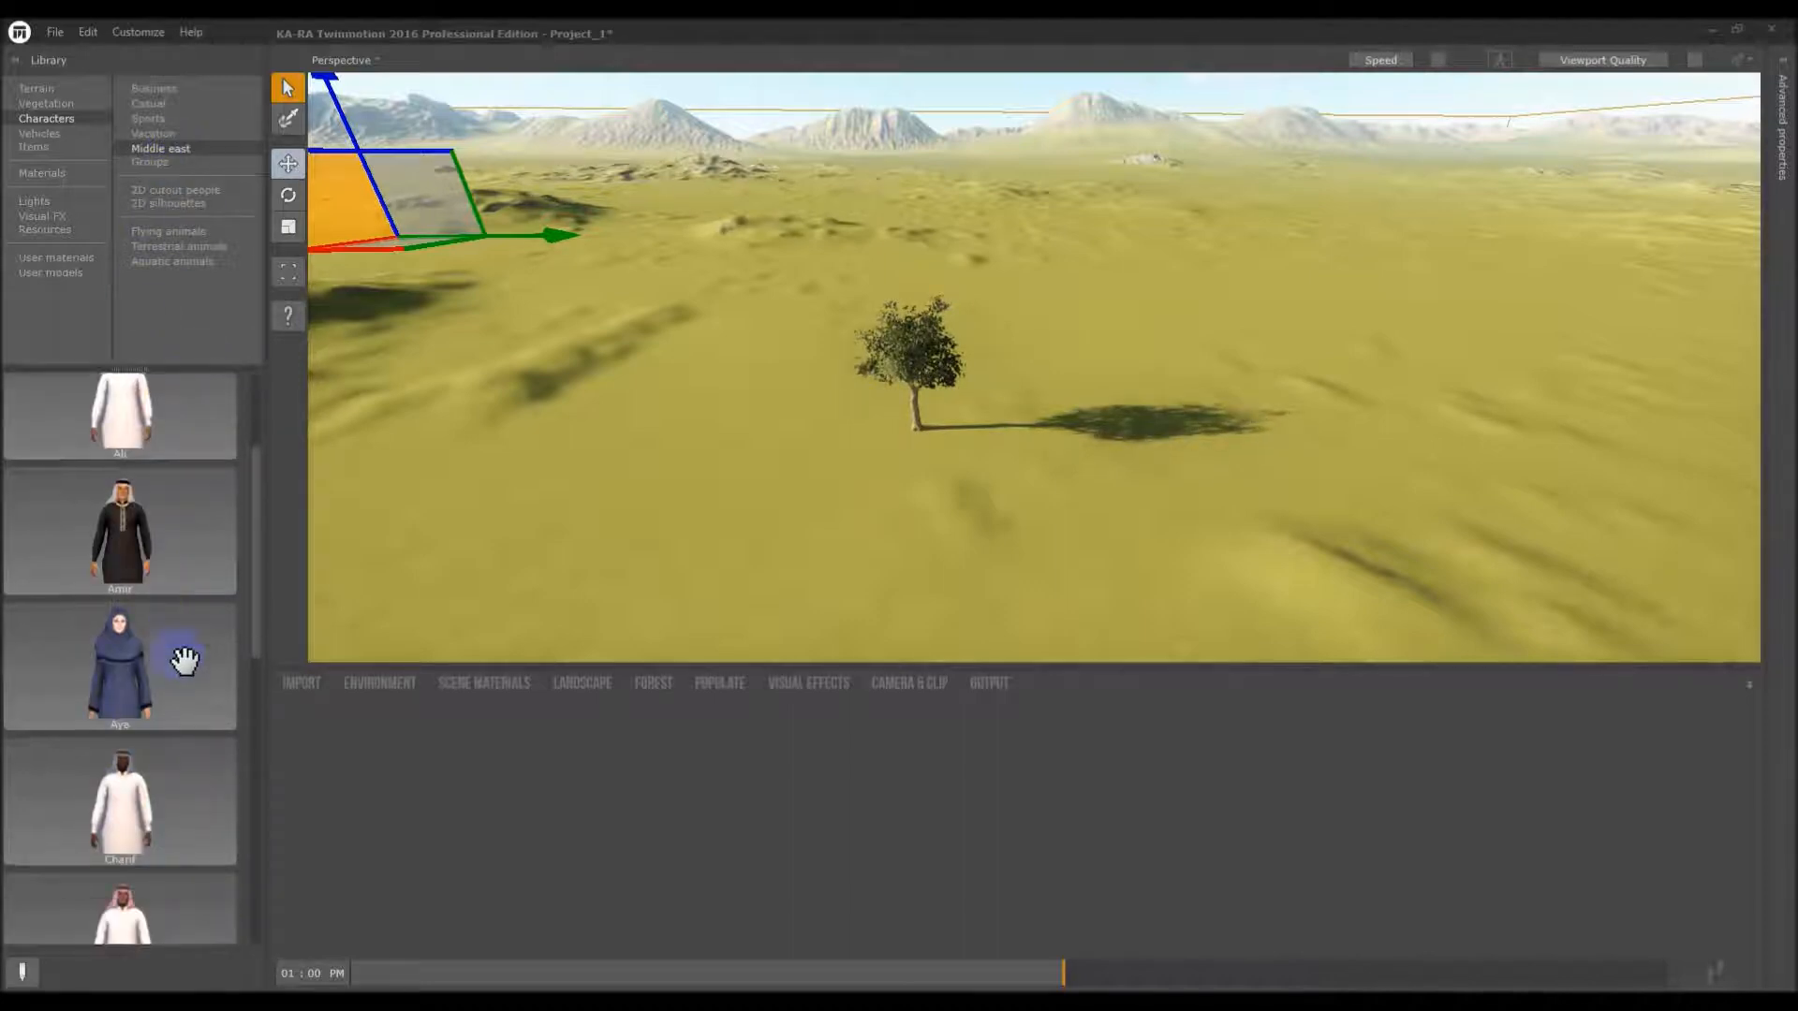
pyautogui.scroll(-2, 183, 632)
pyautogui.scroll(5, 181, 627)
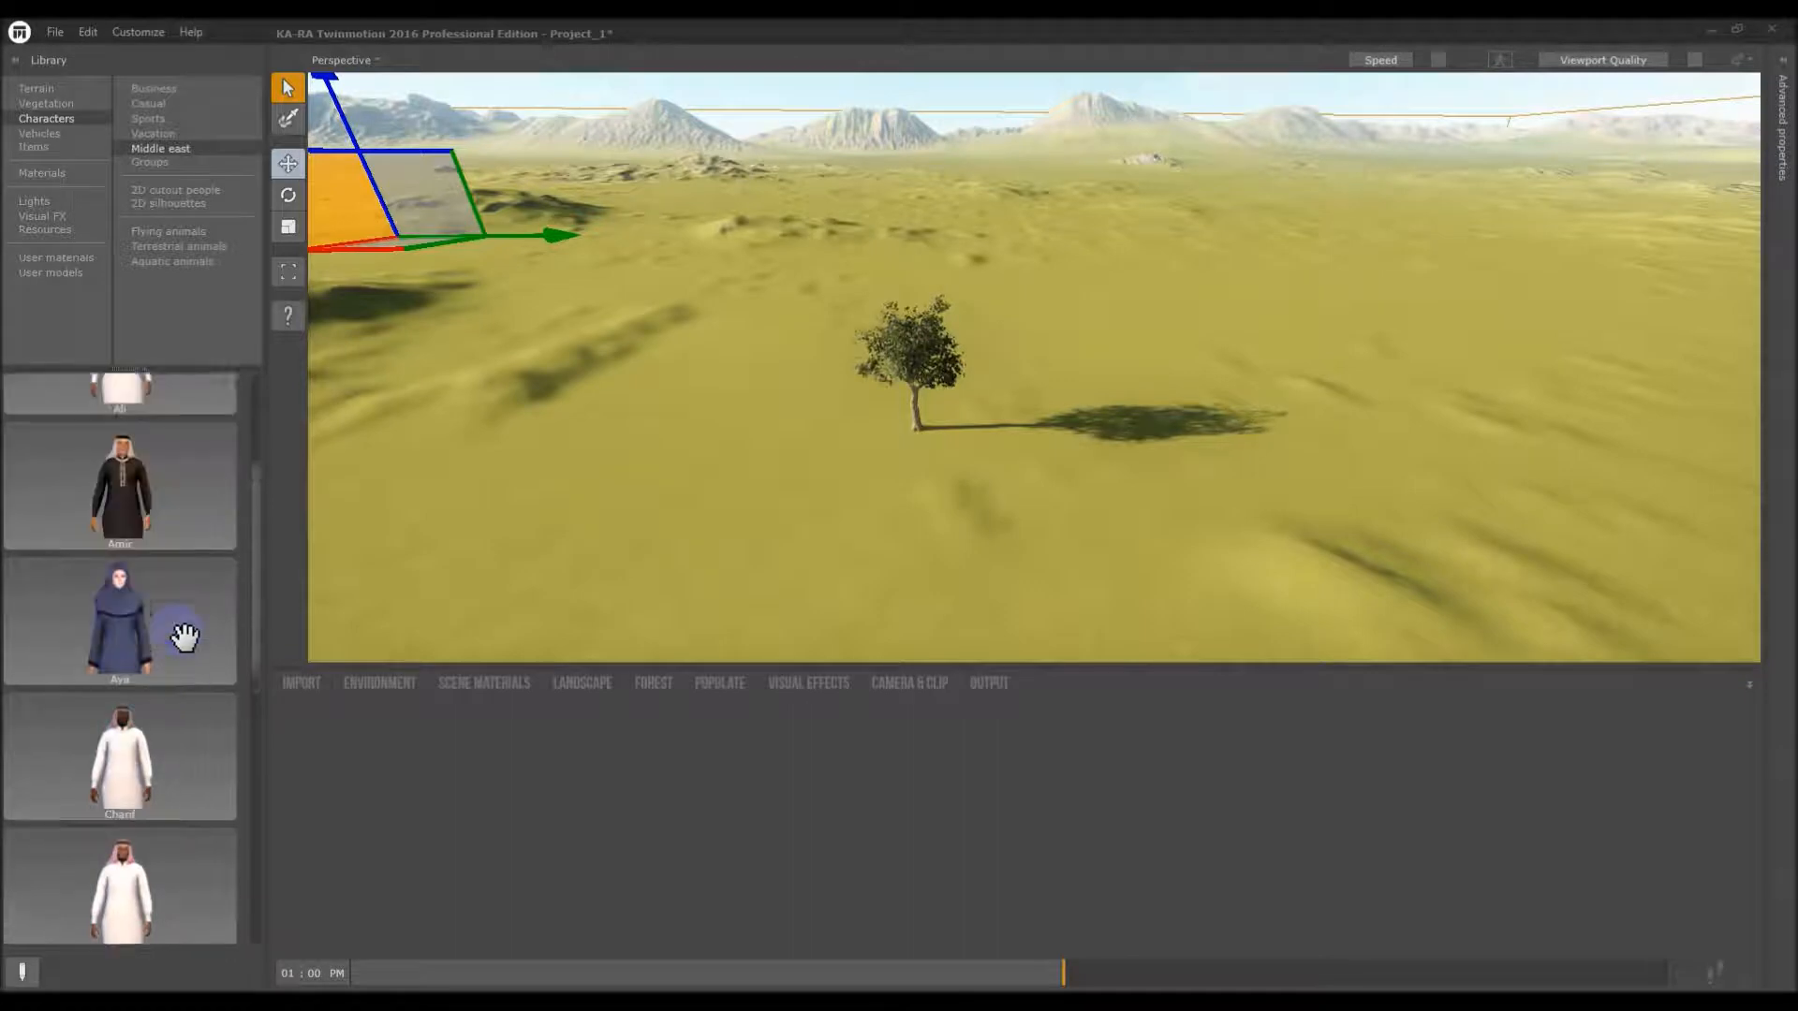
pyautogui.scroll(-10, 171, 552)
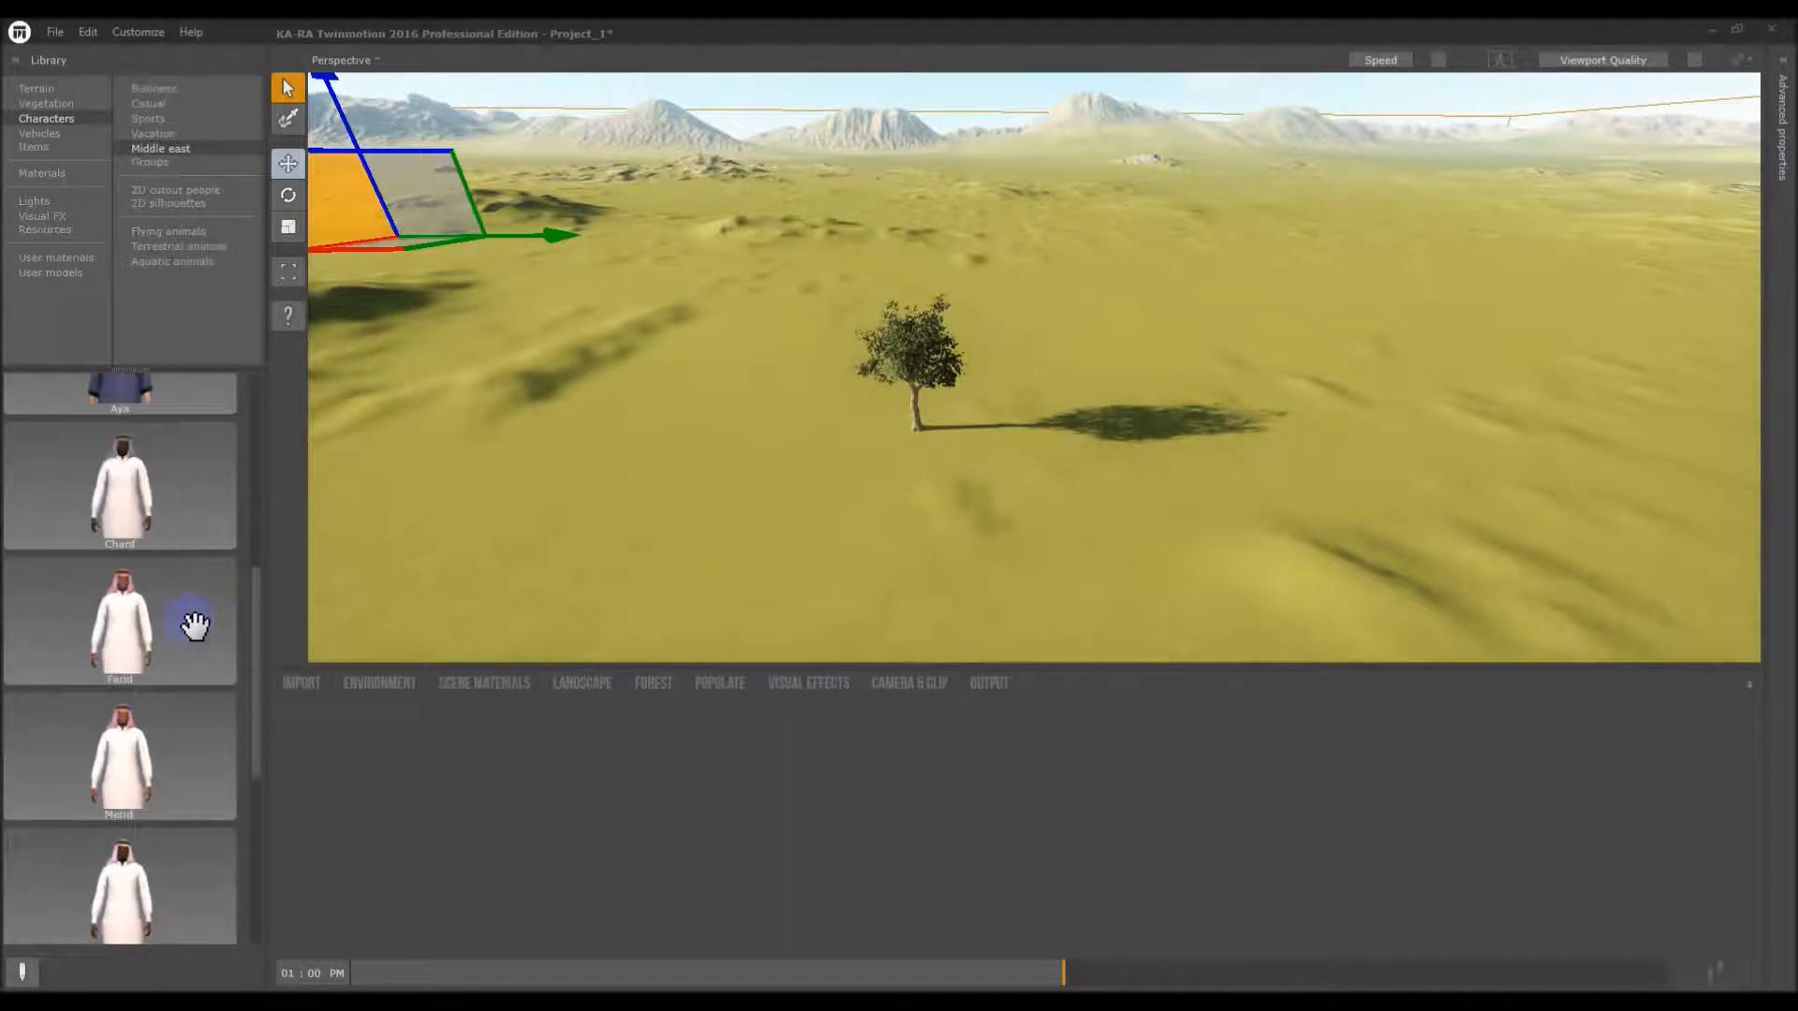
# Look through the rest of the Middle east people, the Groups, the 2D cutout people and the 2D silhouettes in the Characters library
pyautogui.scroll(-1, 195, 626)
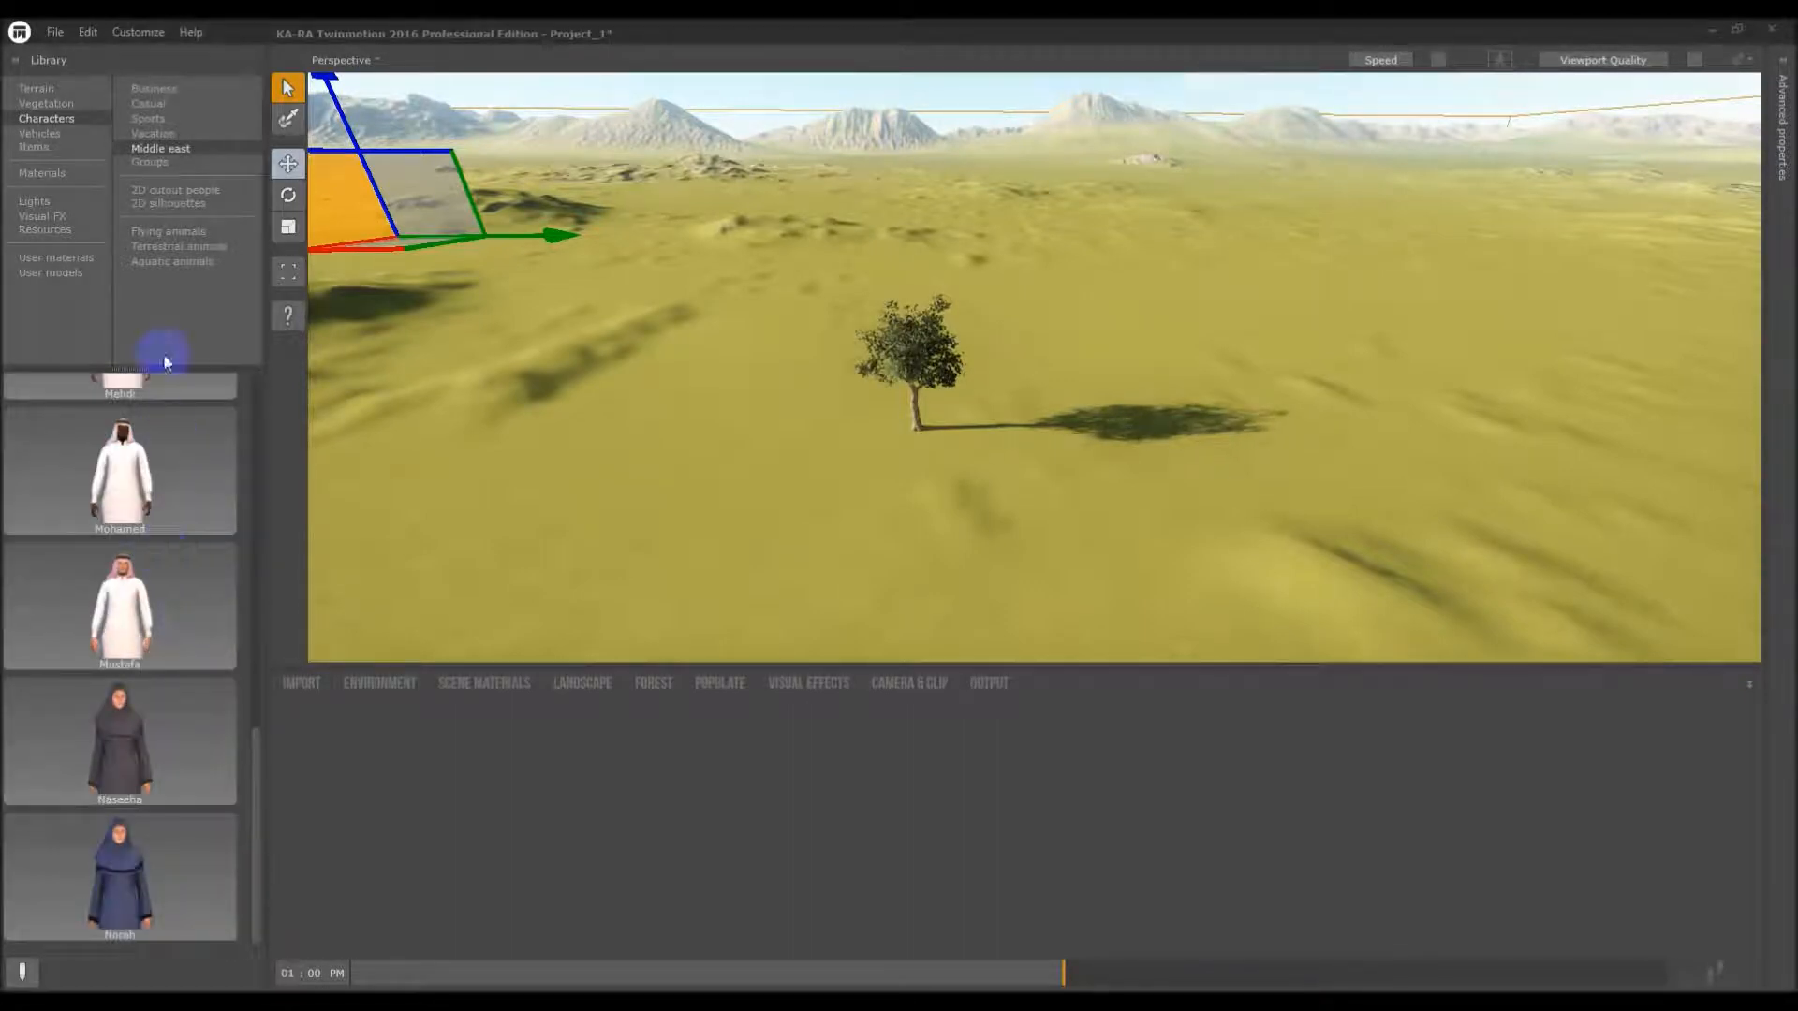
pyautogui.click(148, 163)
pyautogui.scroll(-5, 174, 485)
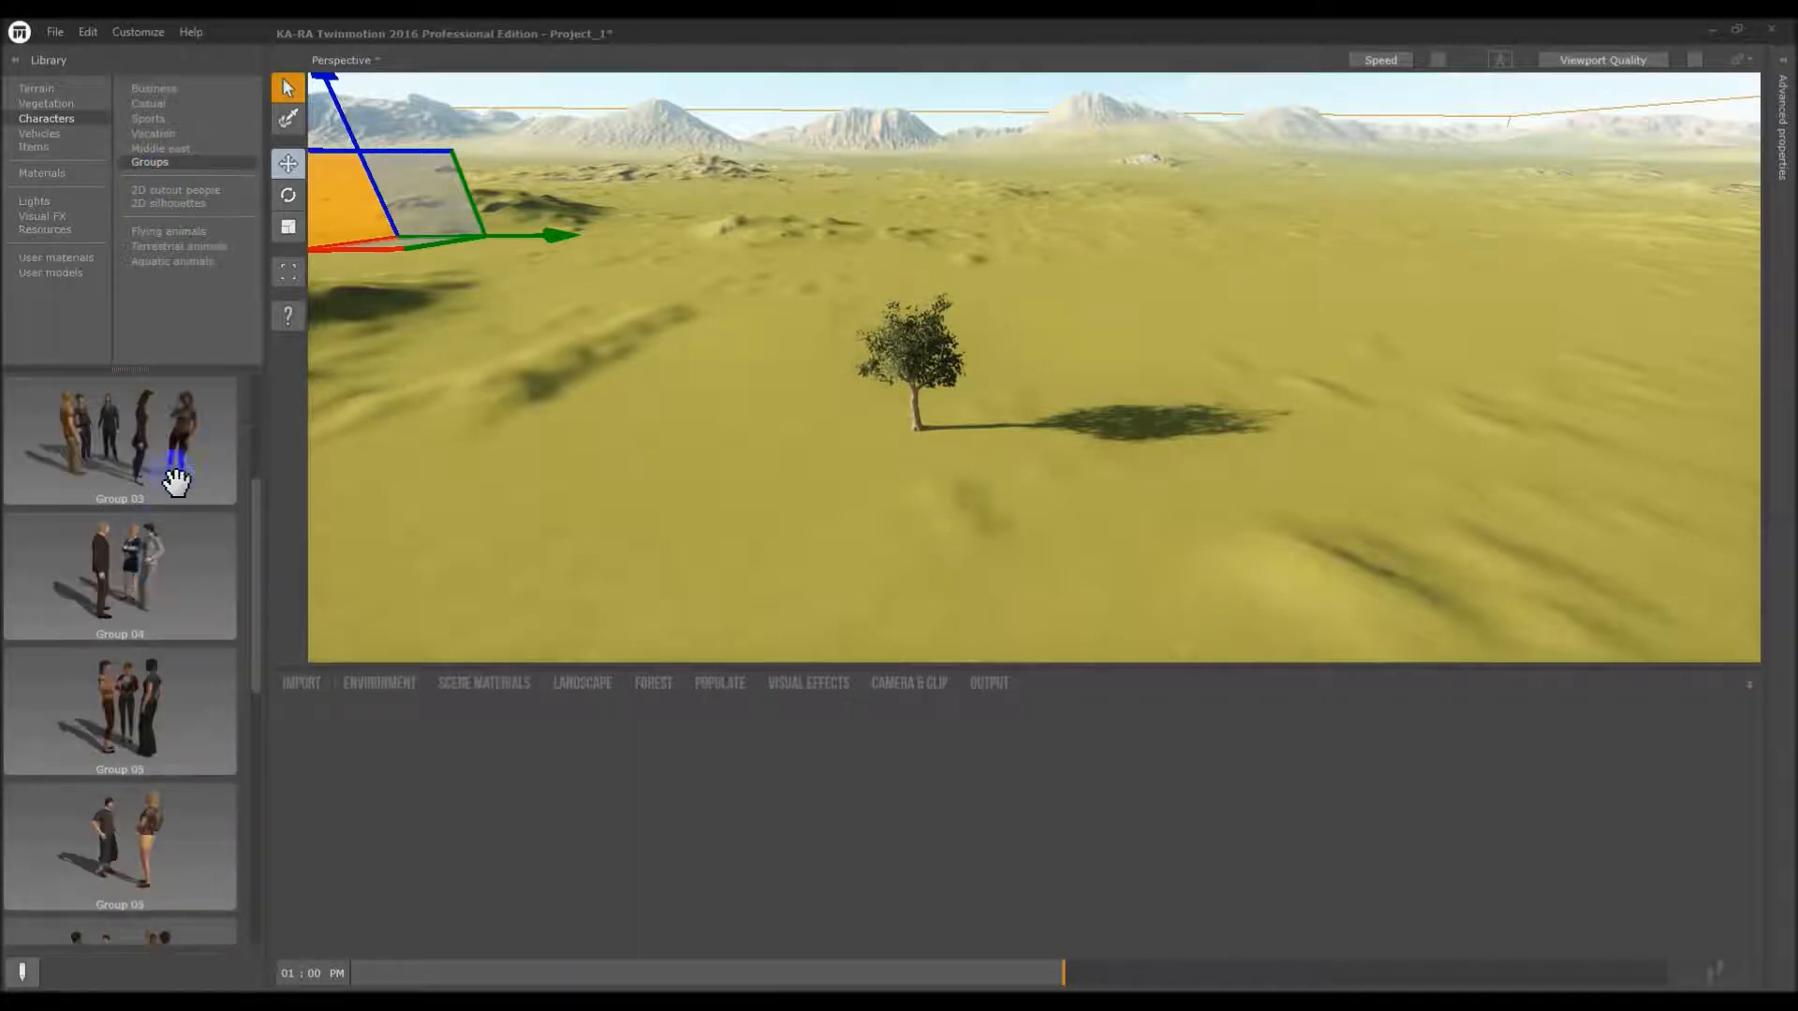
pyautogui.scroll(-6, 174, 482)
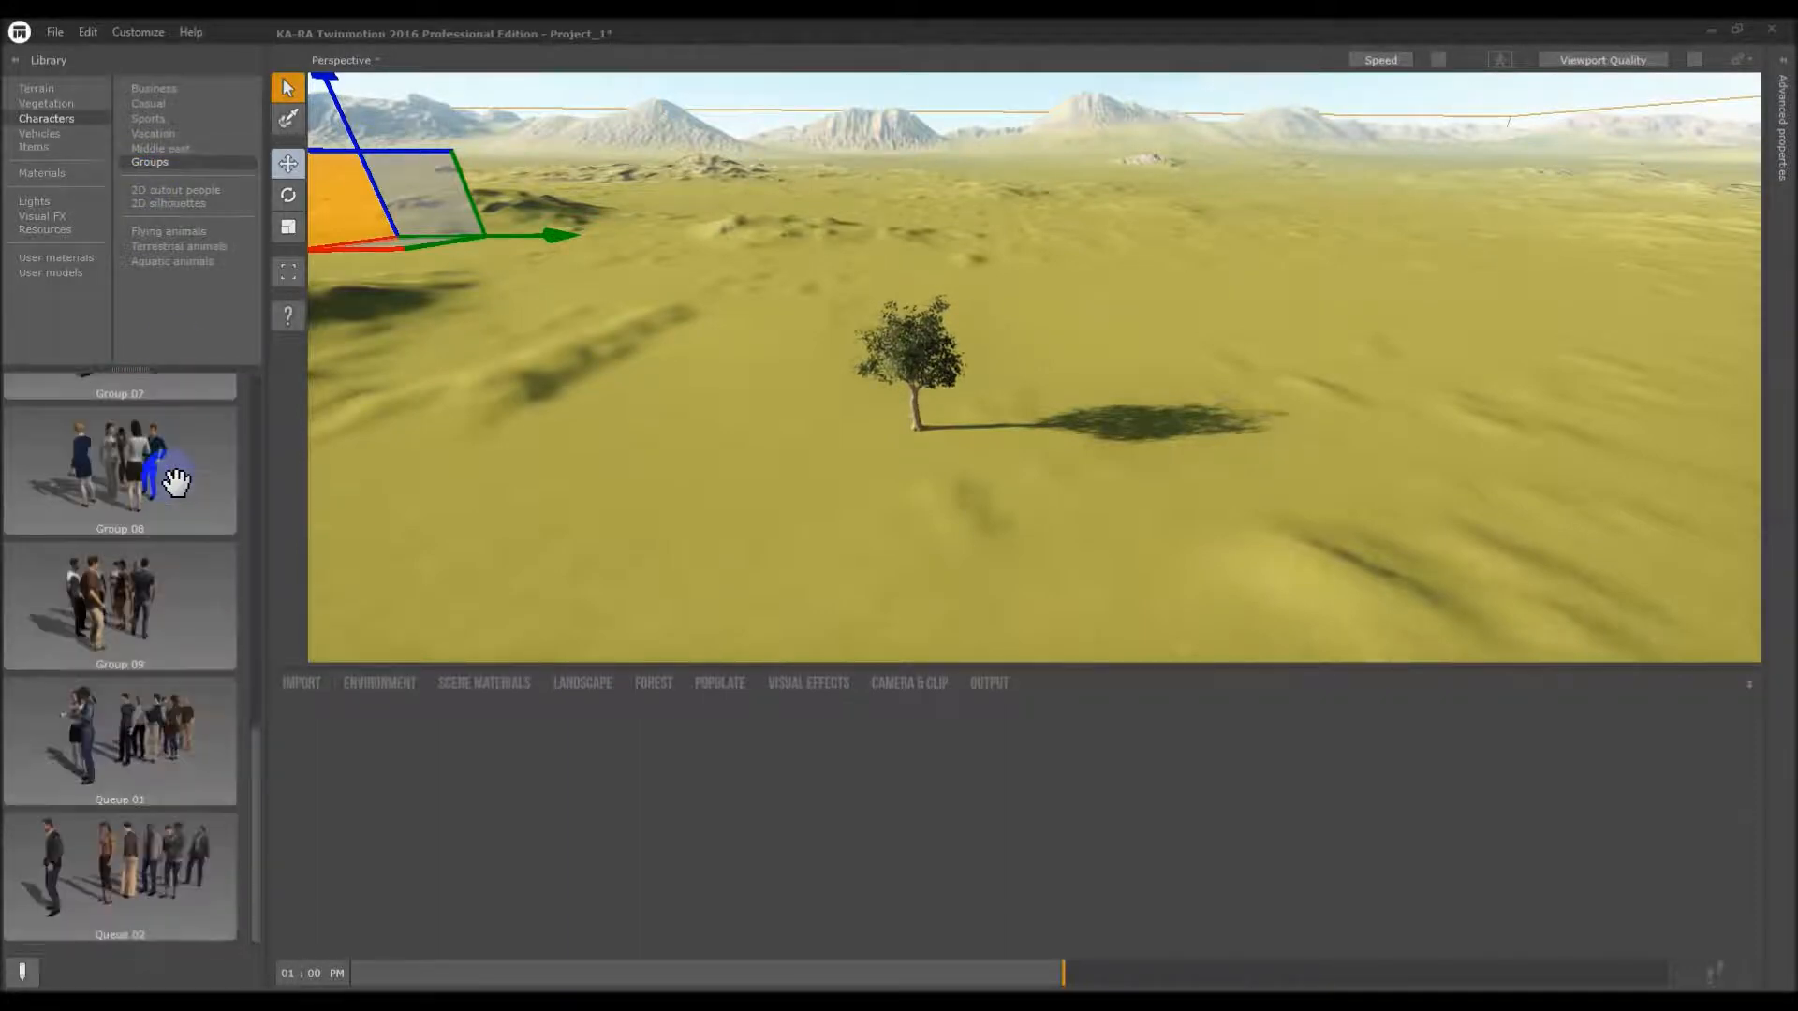
pyautogui.click(172, 191)
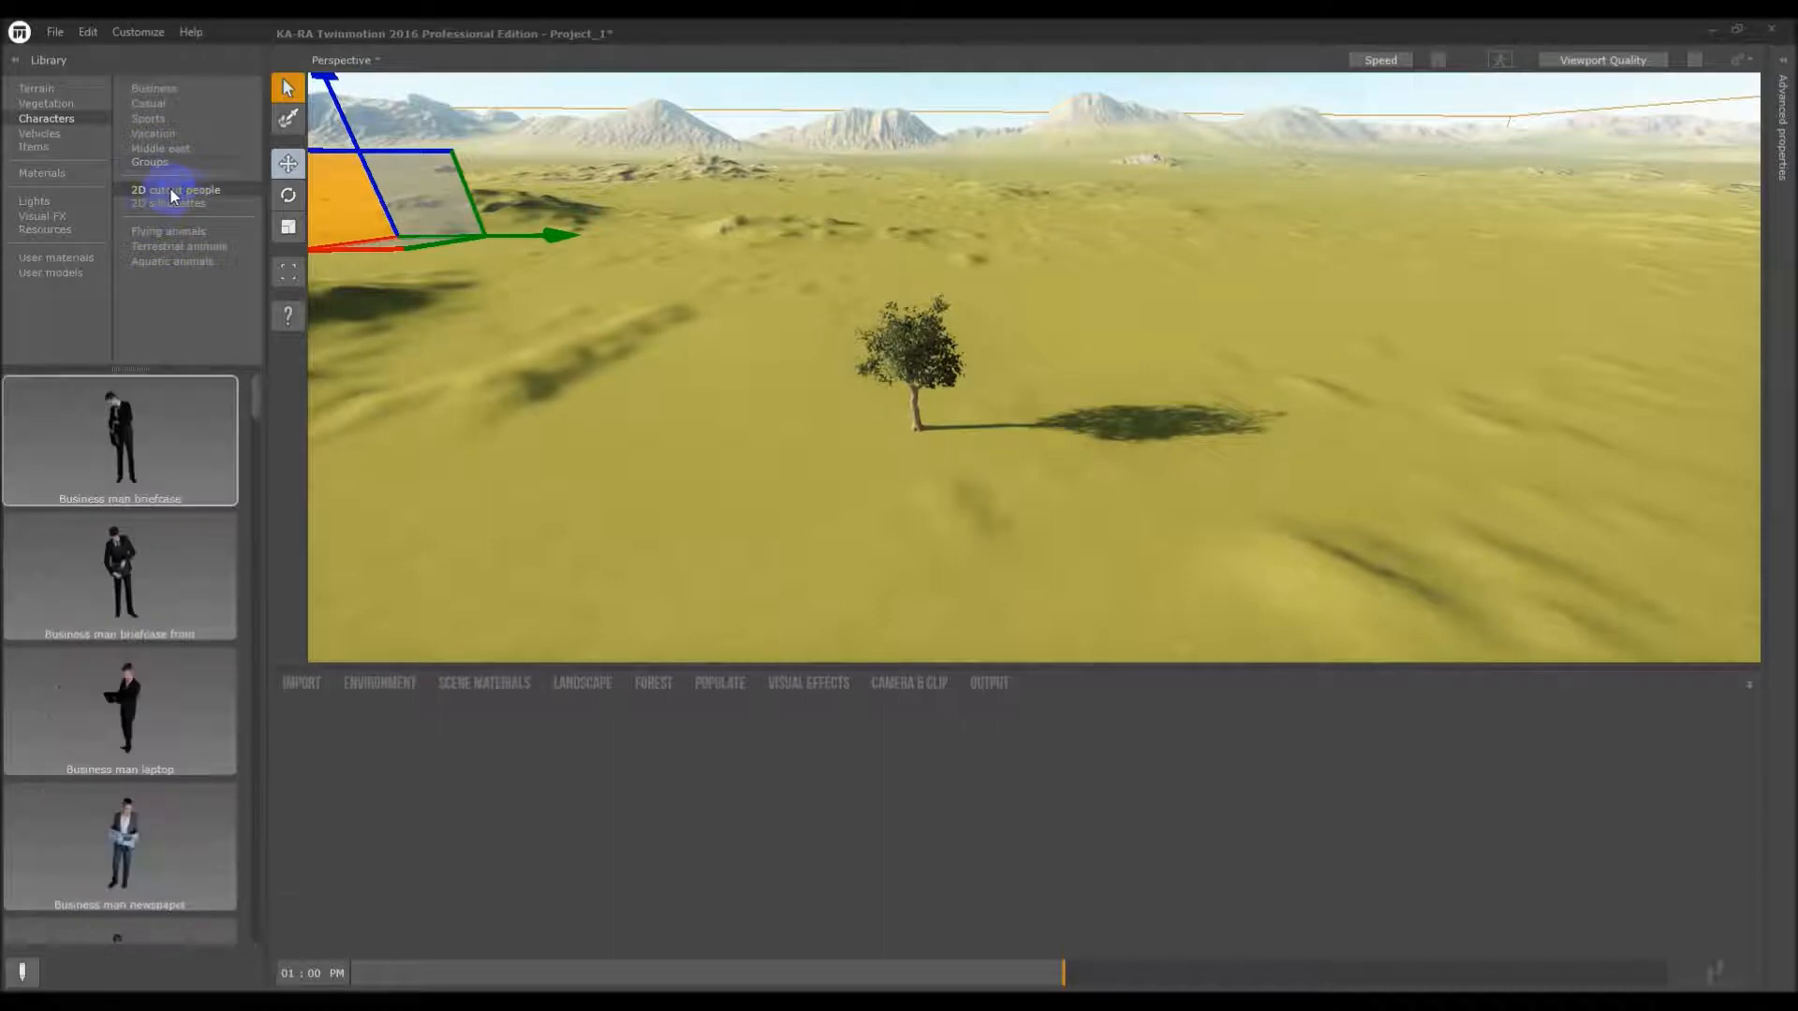
pyautogui.click(188, 204)
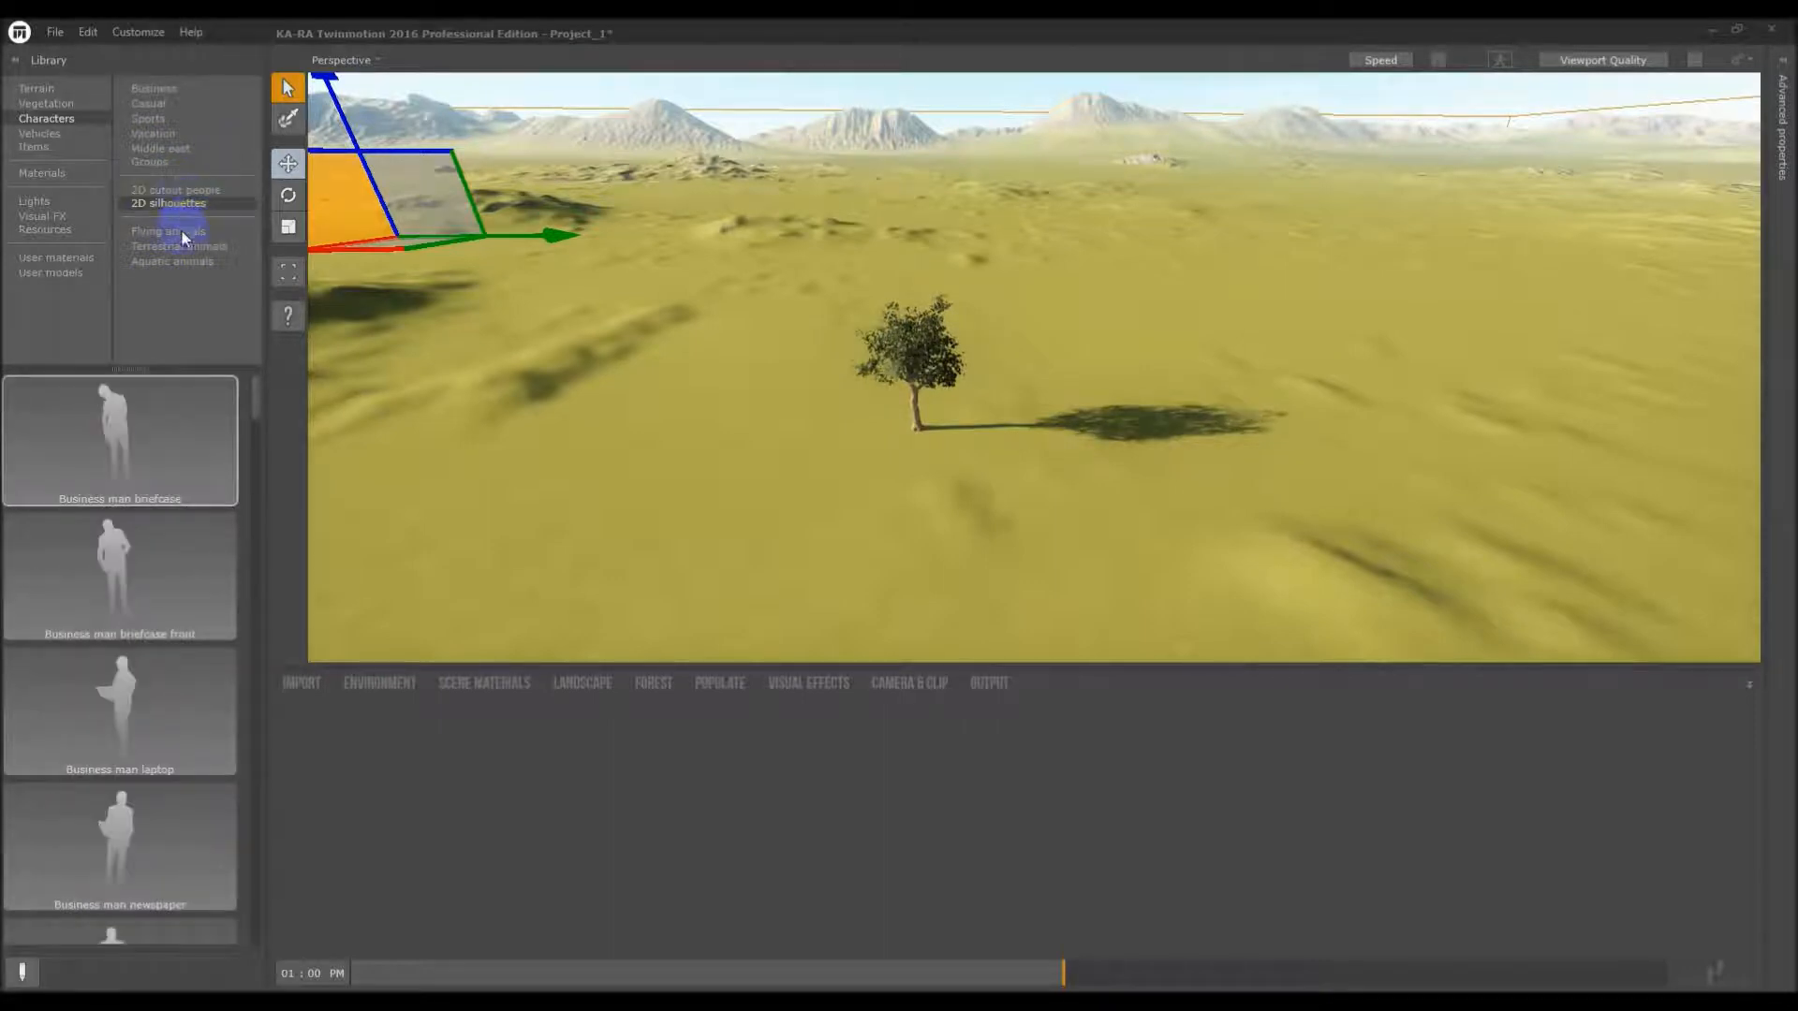
# Look through the Flying, Terrestrial and Aquatic animals in the Characters library
pyautogui.click(184, 231)
pyautogui.scroll(-1, 187, 561)
pyautogui.scroll(-3, 187, 655)
pyautogui.scroll(4, 207, 630)
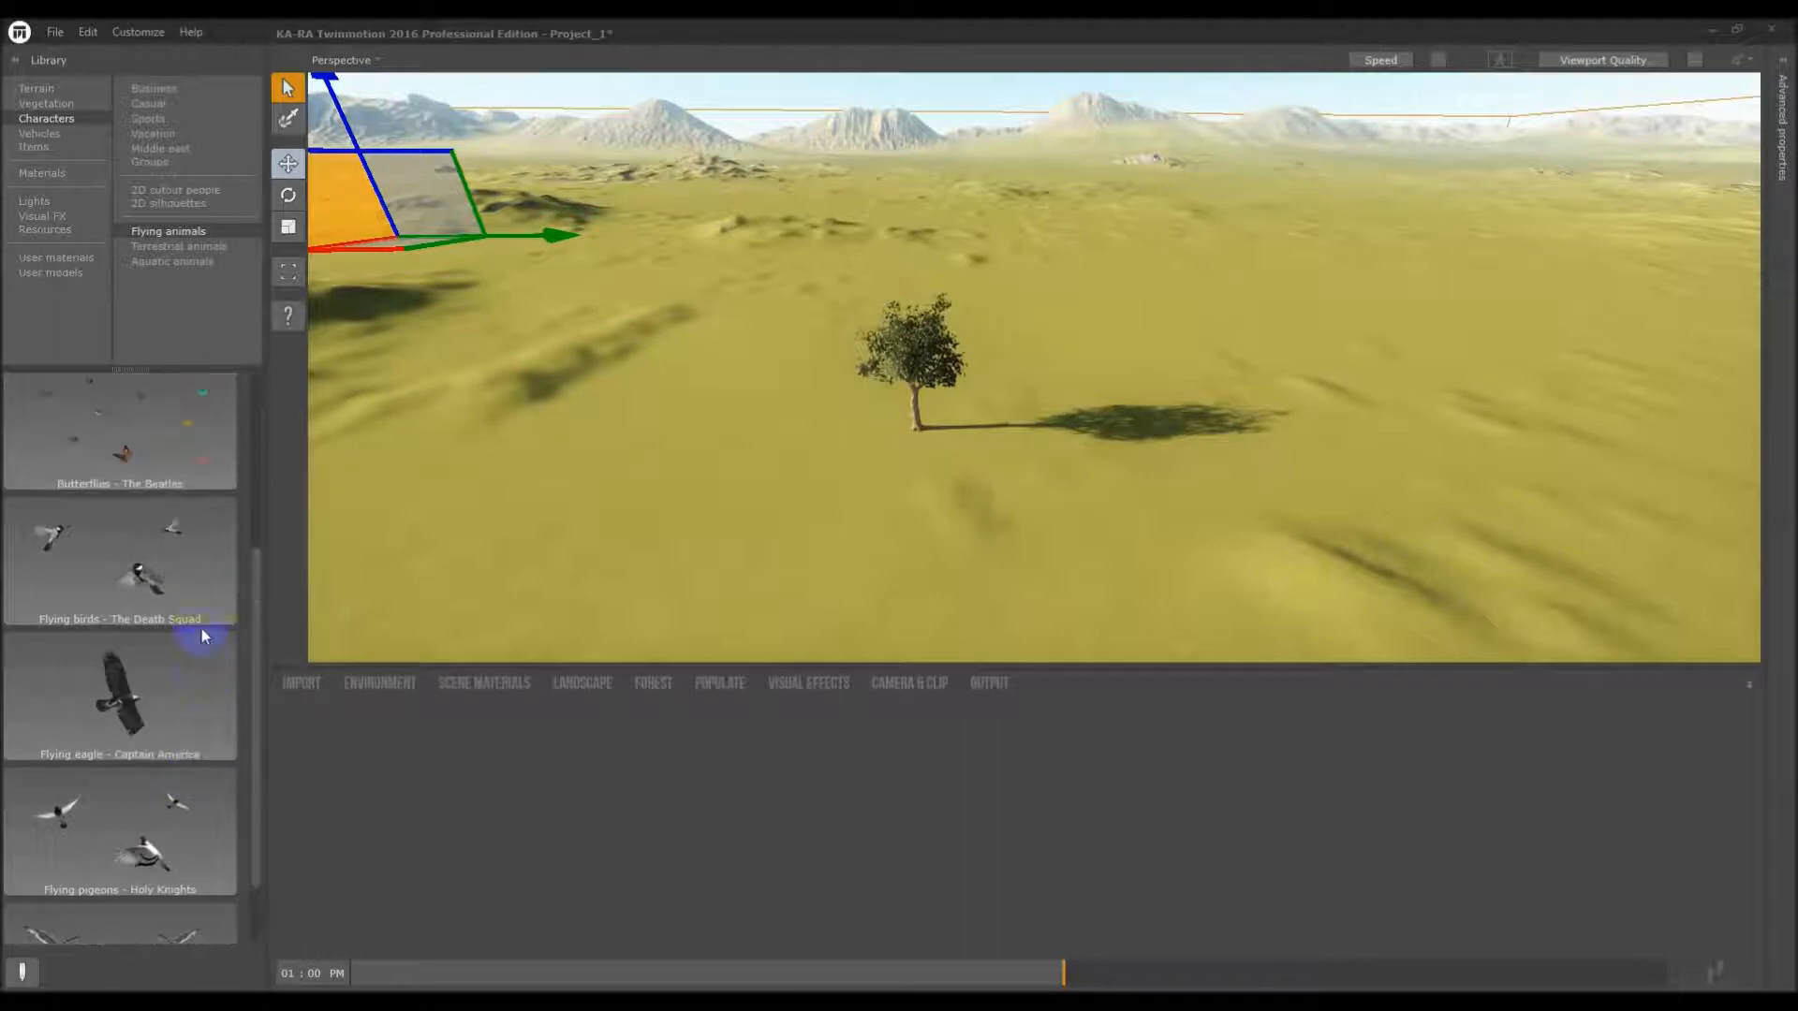
pyautogui.scroll(1, 202, 630)
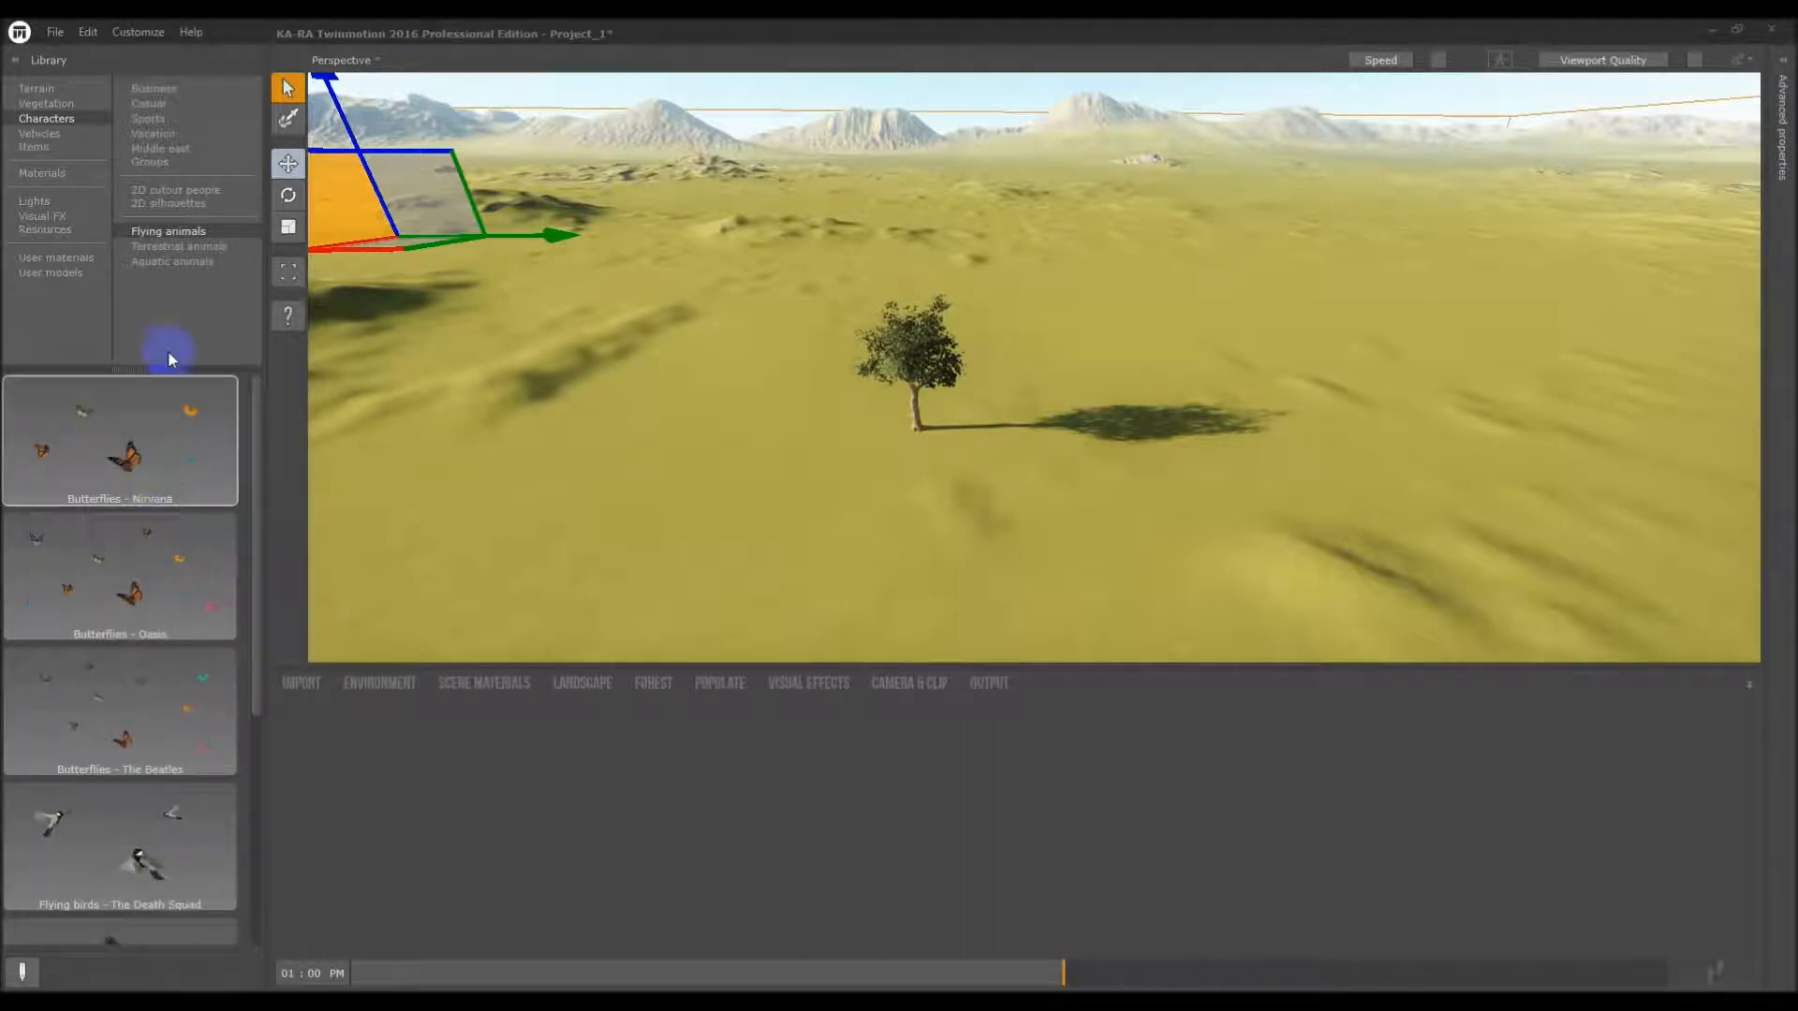
pyautogui.click(182, 248)
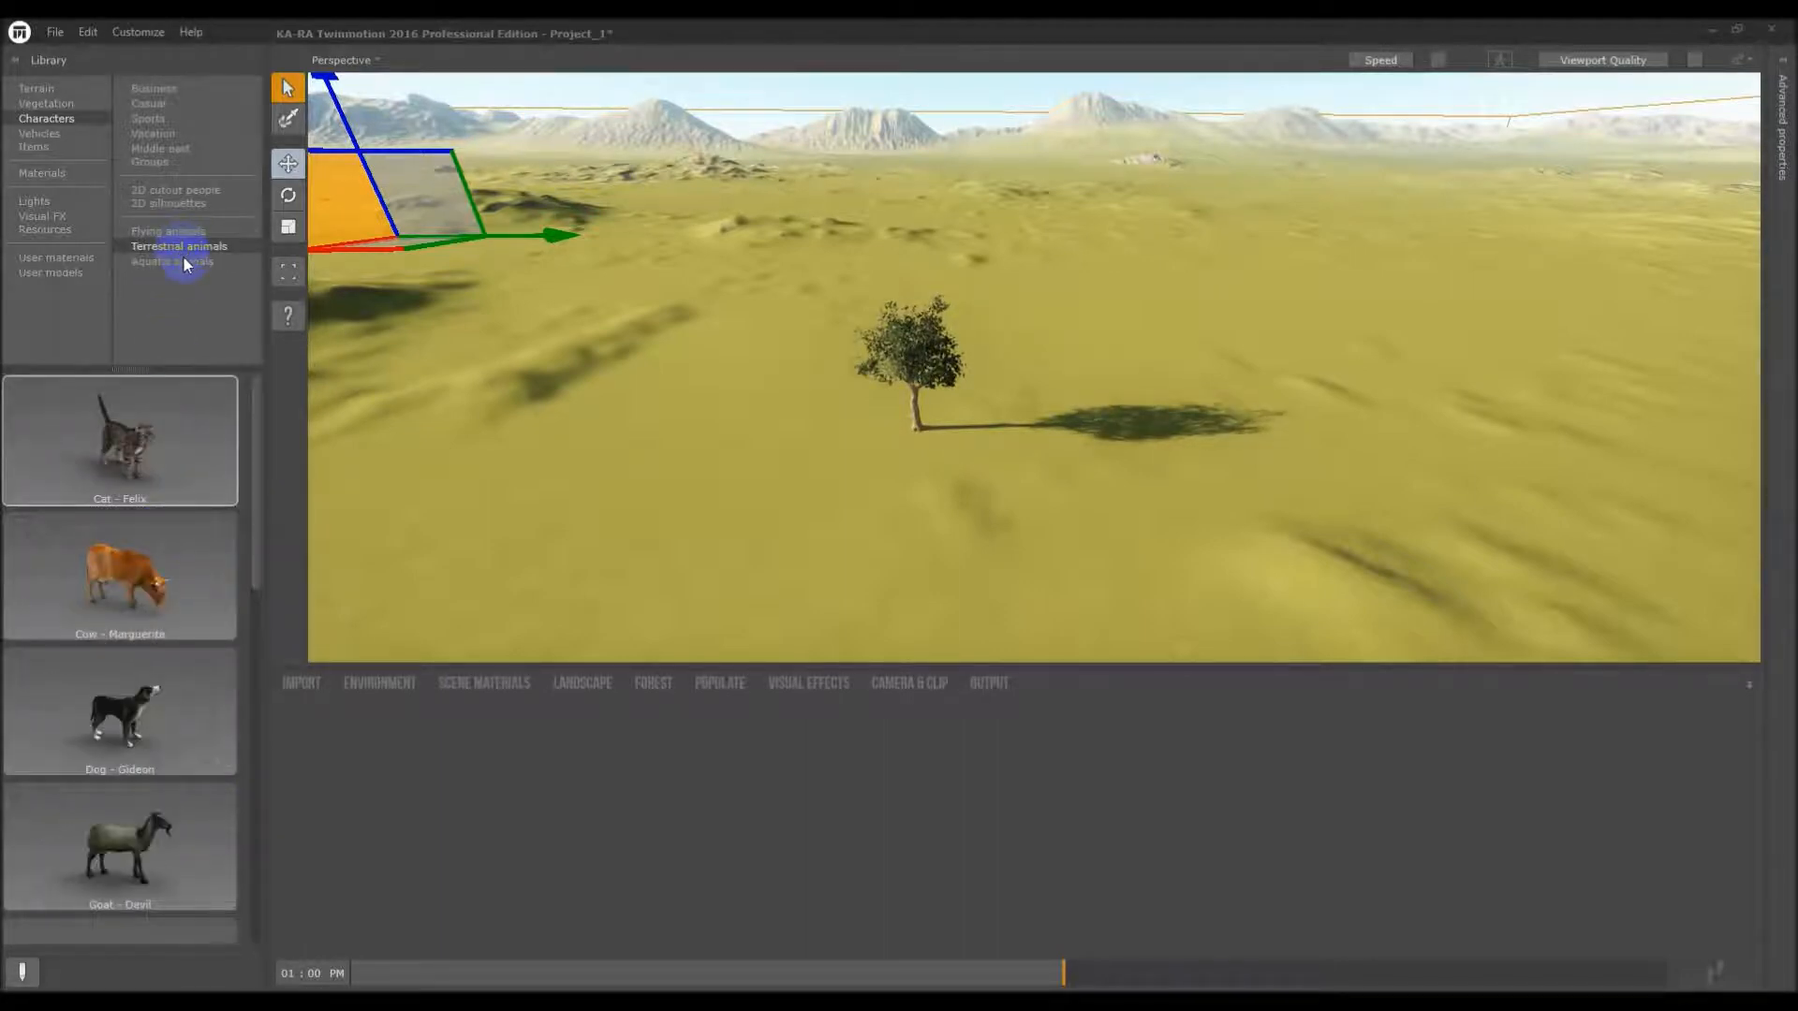
pyautogui.click(184, 259)
pyautogui.scroll(-5, 104, 615)
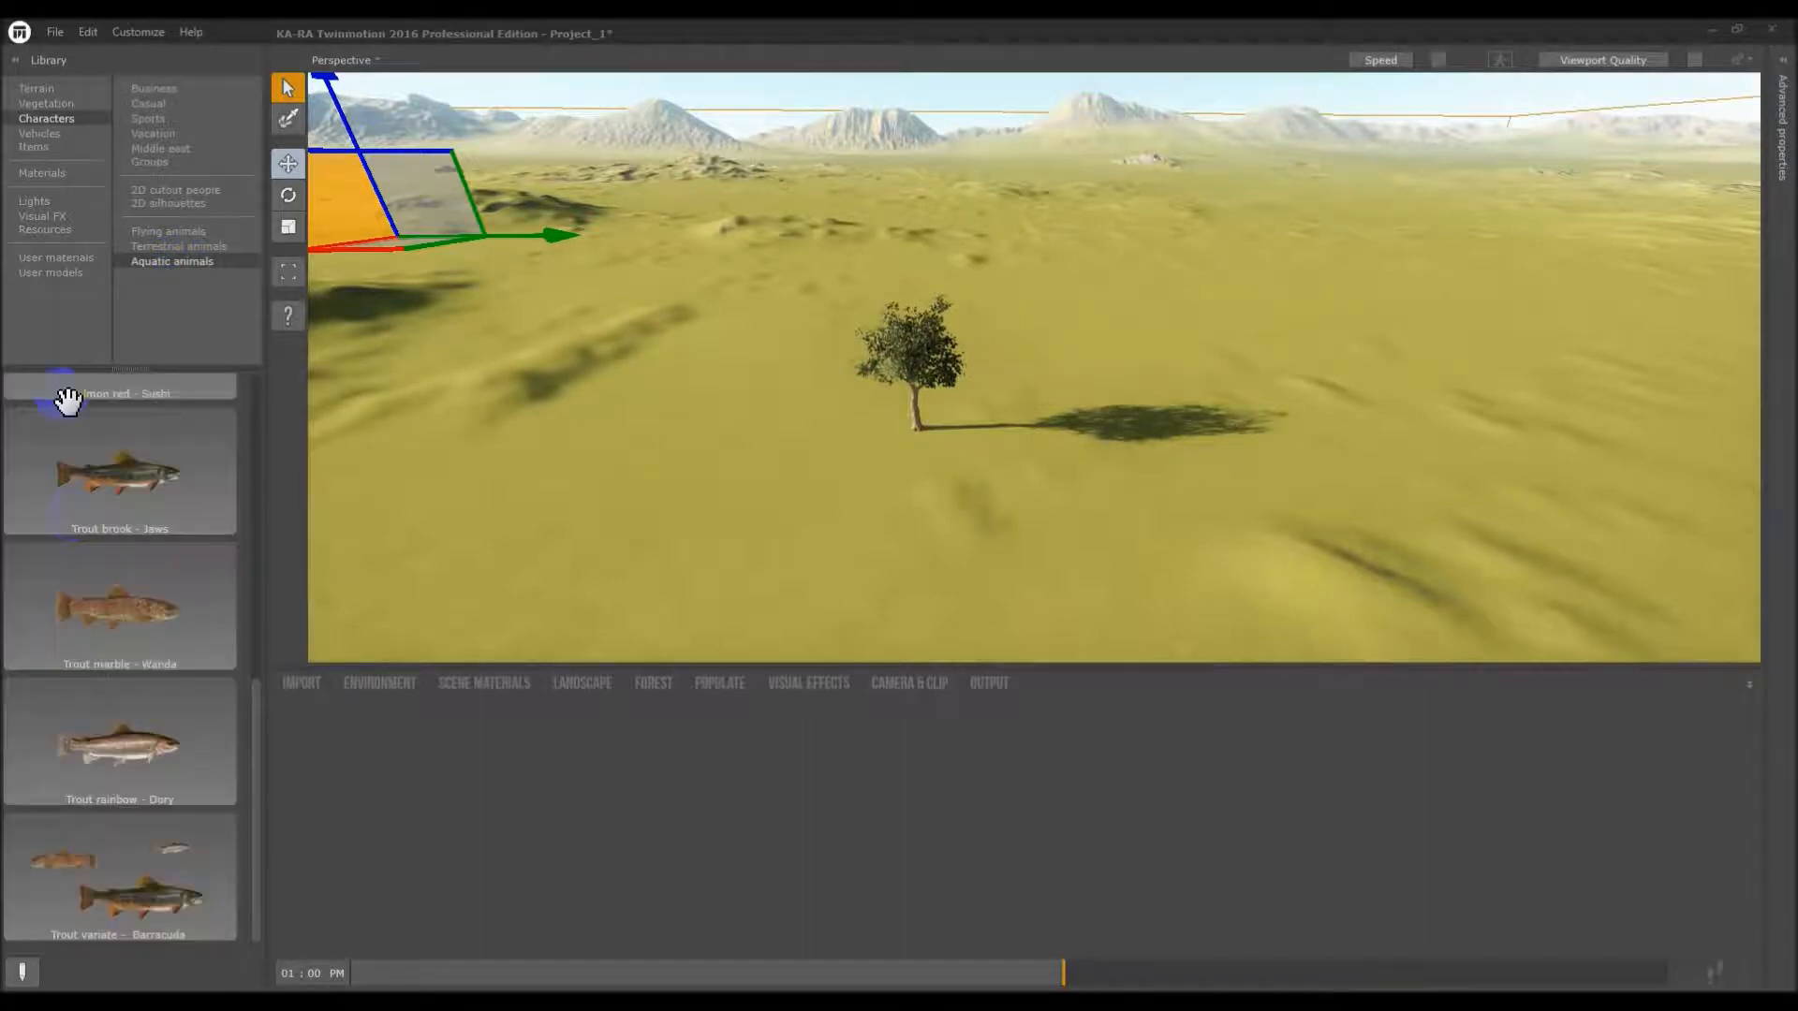
# Look through the Cars and Buses in the Vehicles library
pyautogui.click(60, 134)
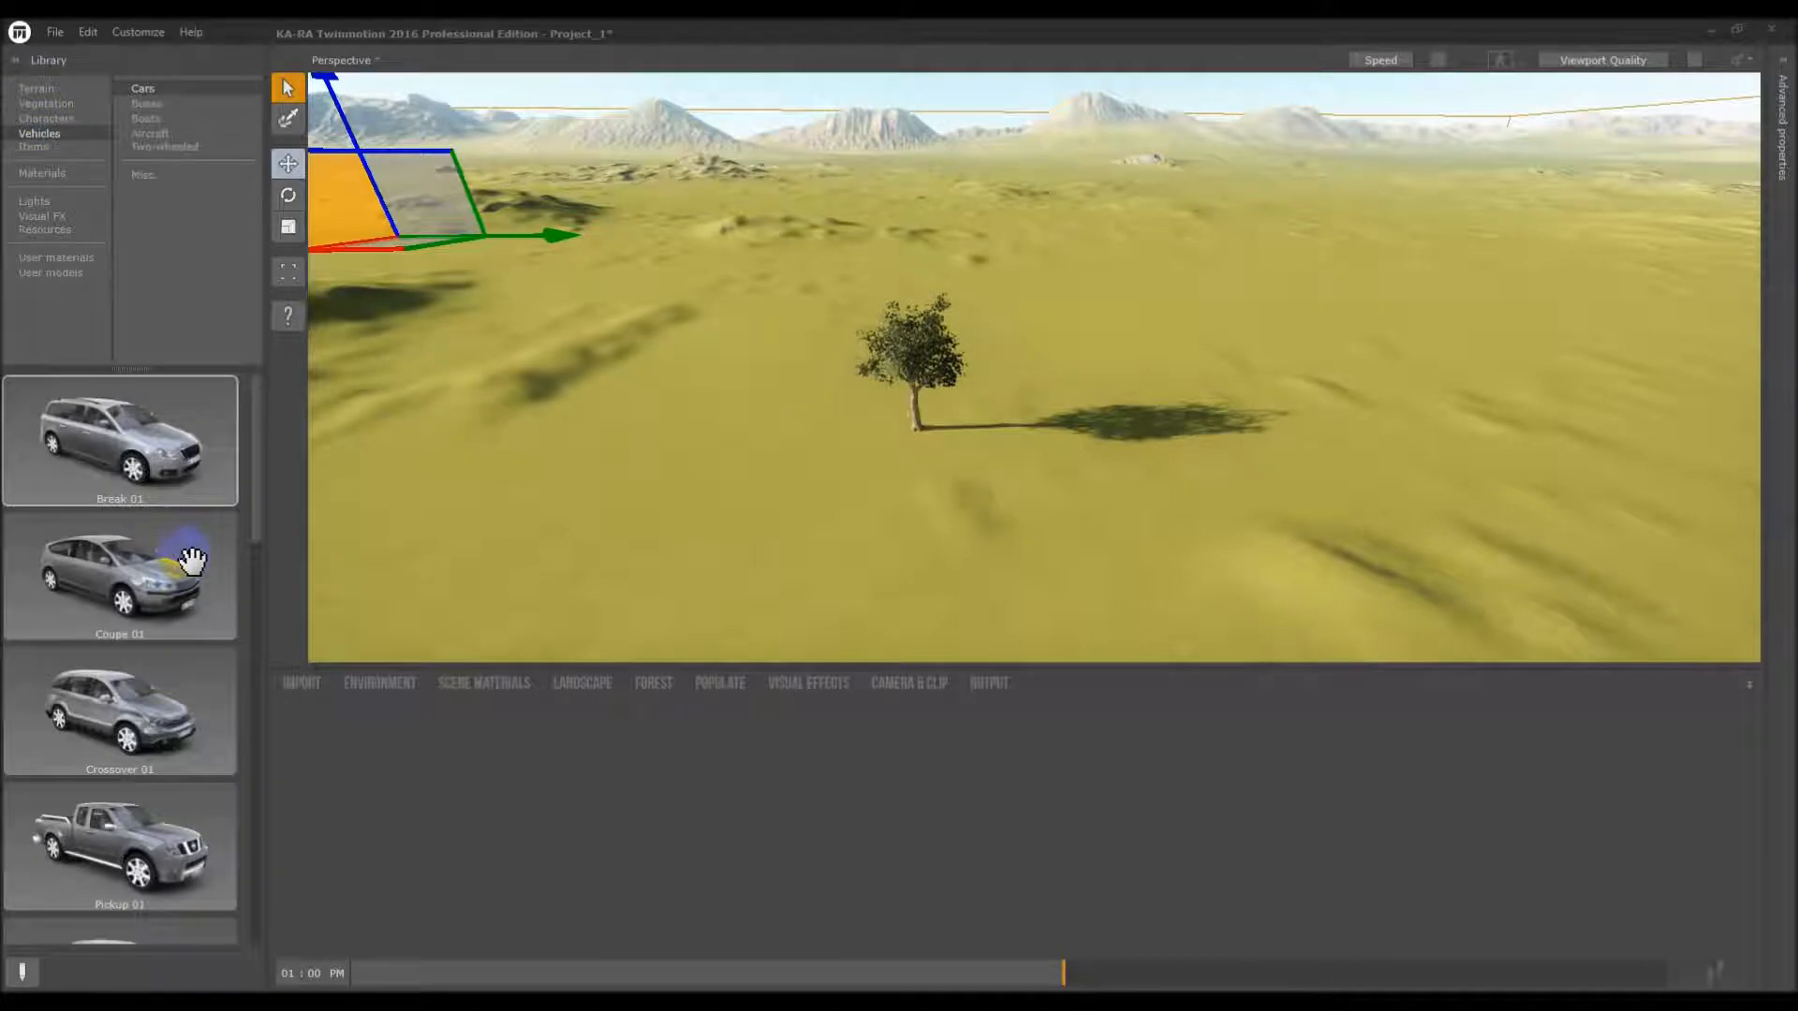
pyautogui.scroll(-2, 192, 560)
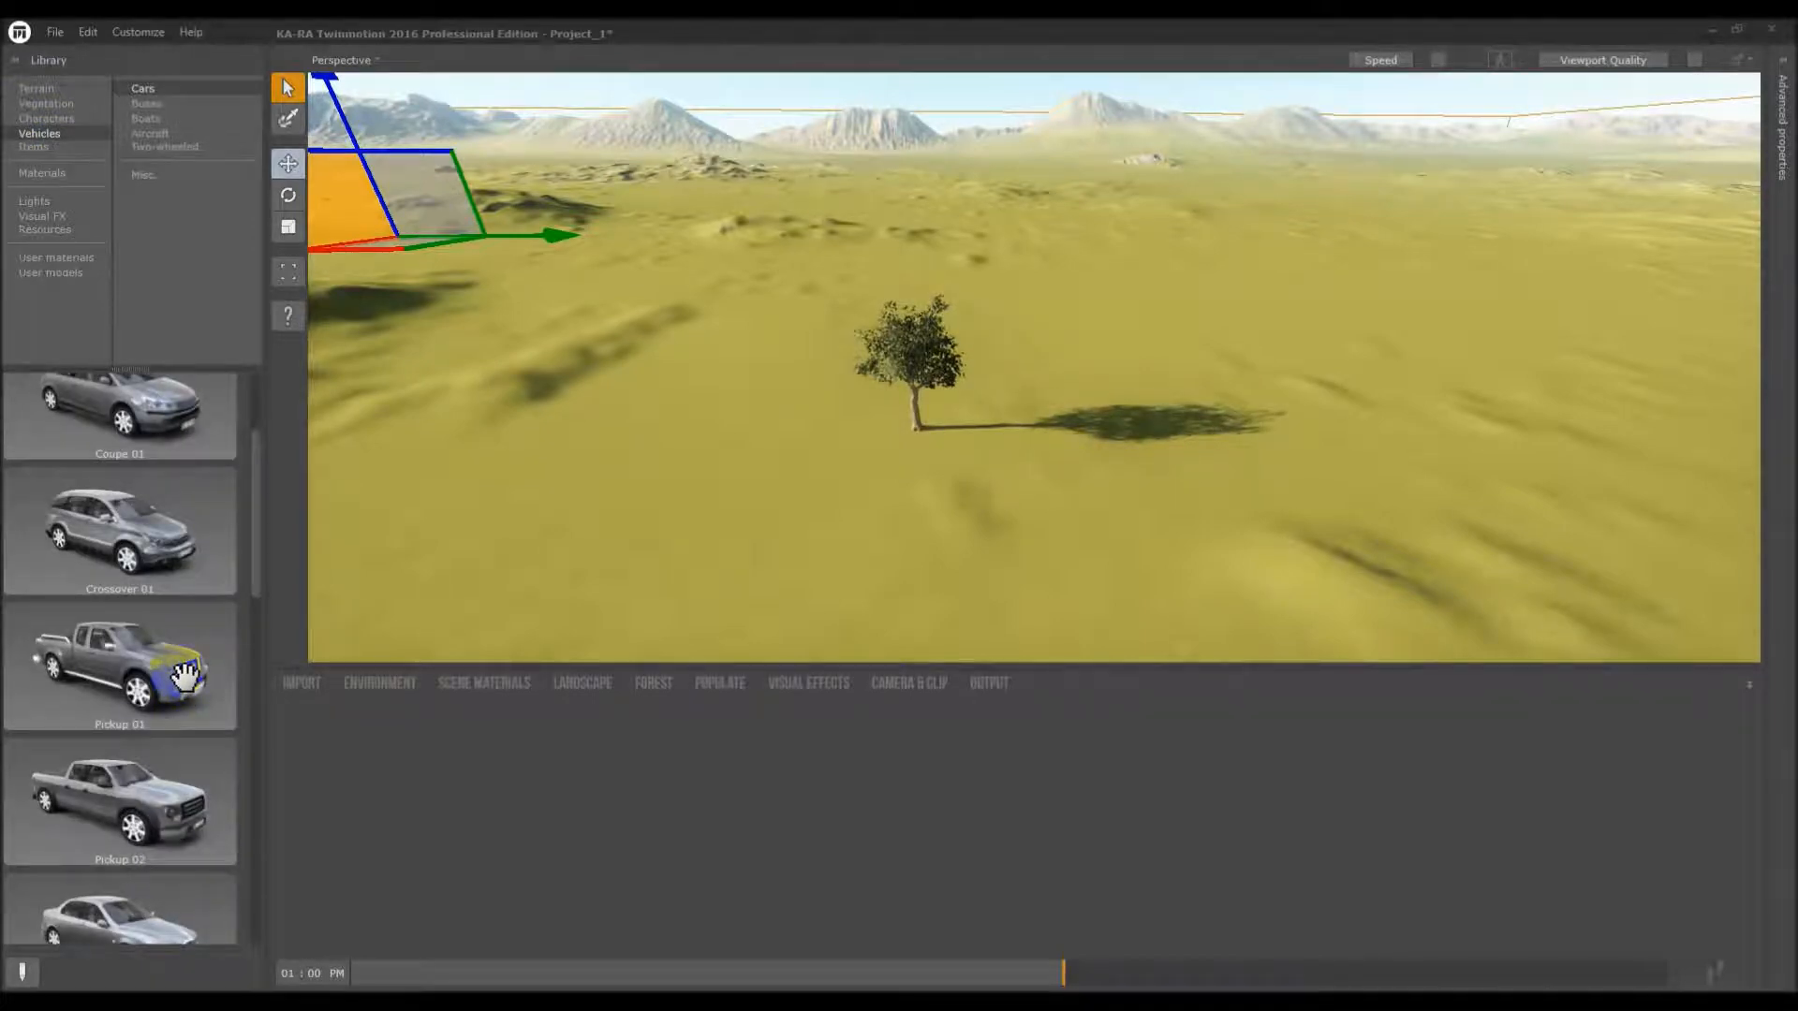
pyautogui.scroll(-5, 184, 676)
pyautogui.scroll(-3, 185, 660)
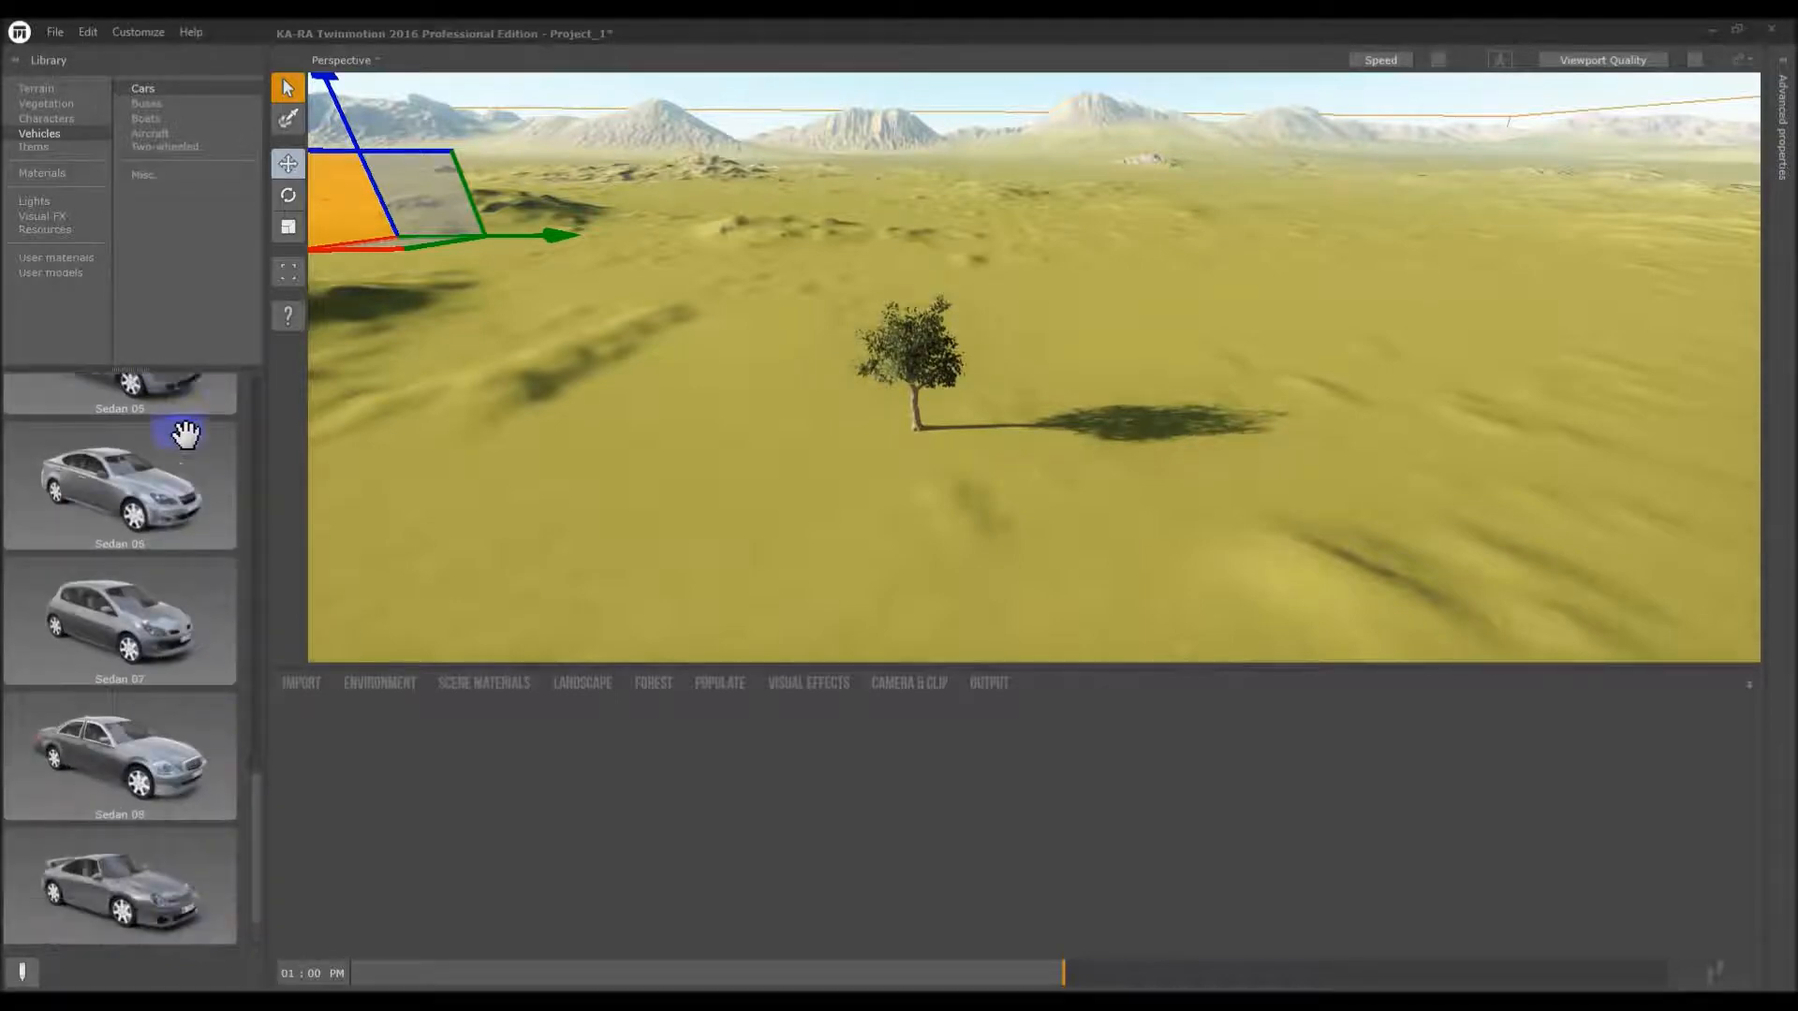
pyautogui.click(167, 103)
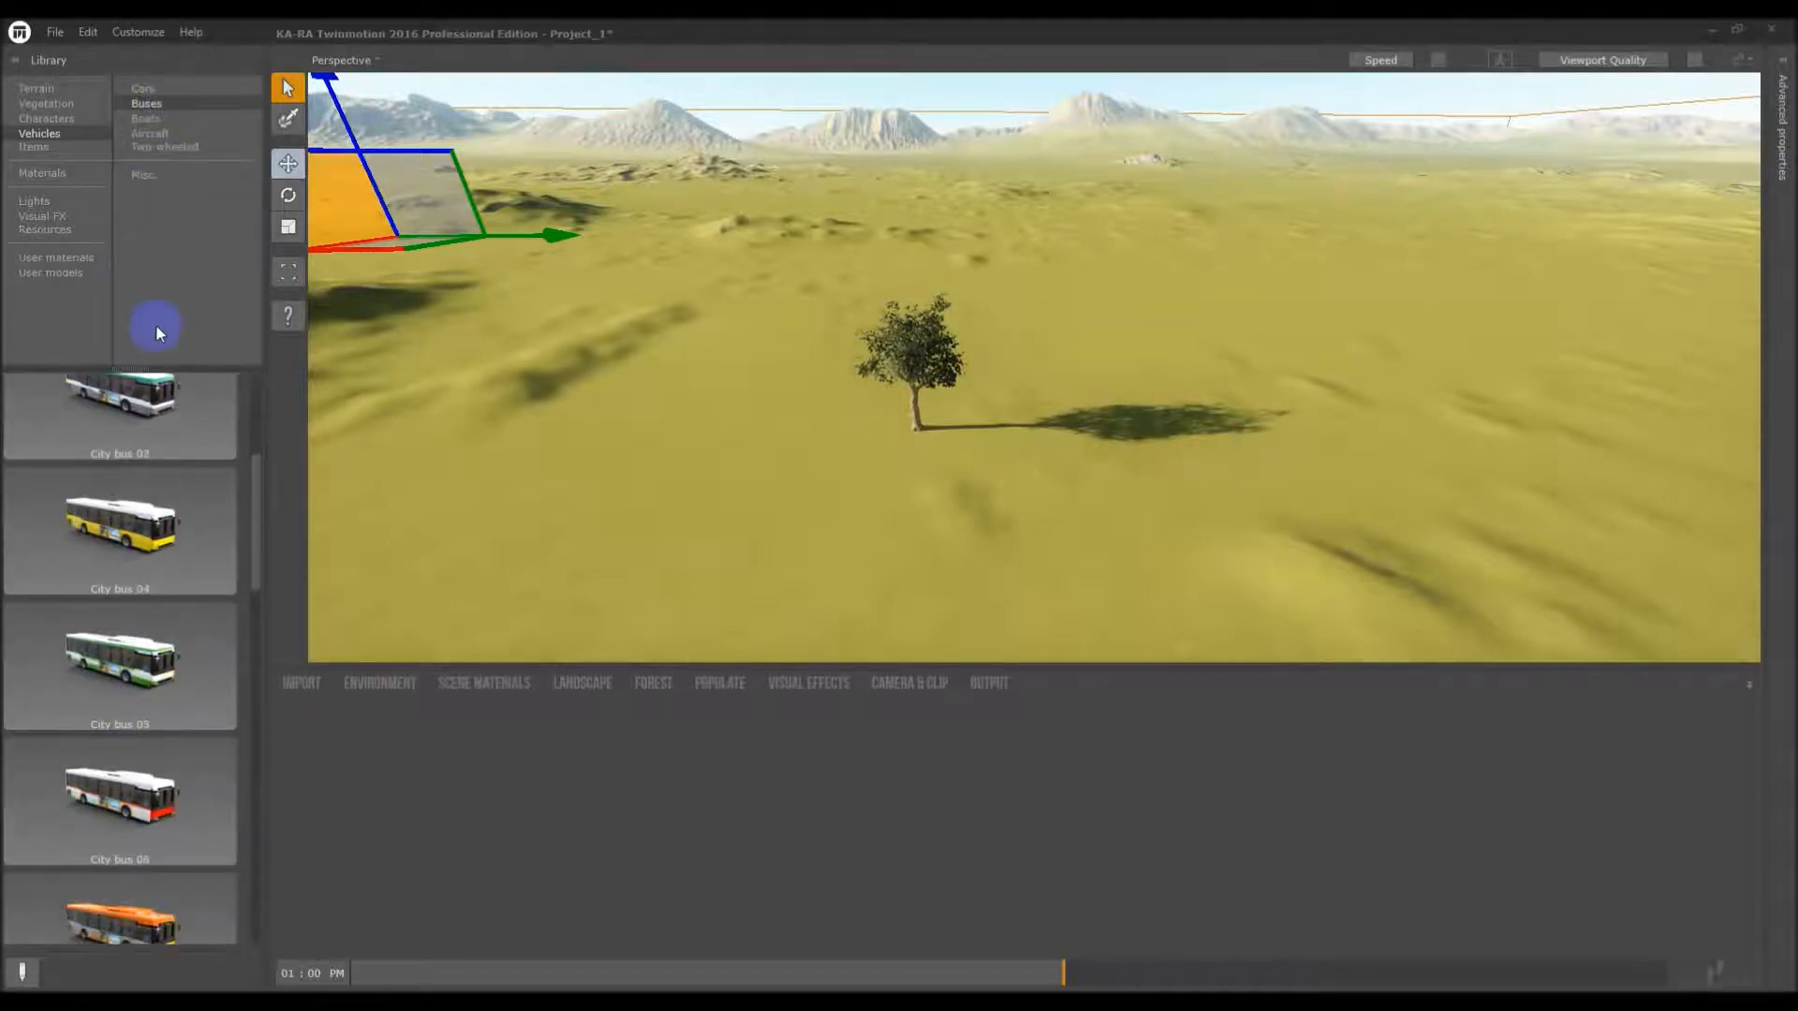
# Look through the Boats, Aircraft, Two-wheeled and Misc. categories of the Vehicles library
pyautogui.click(146, 119)
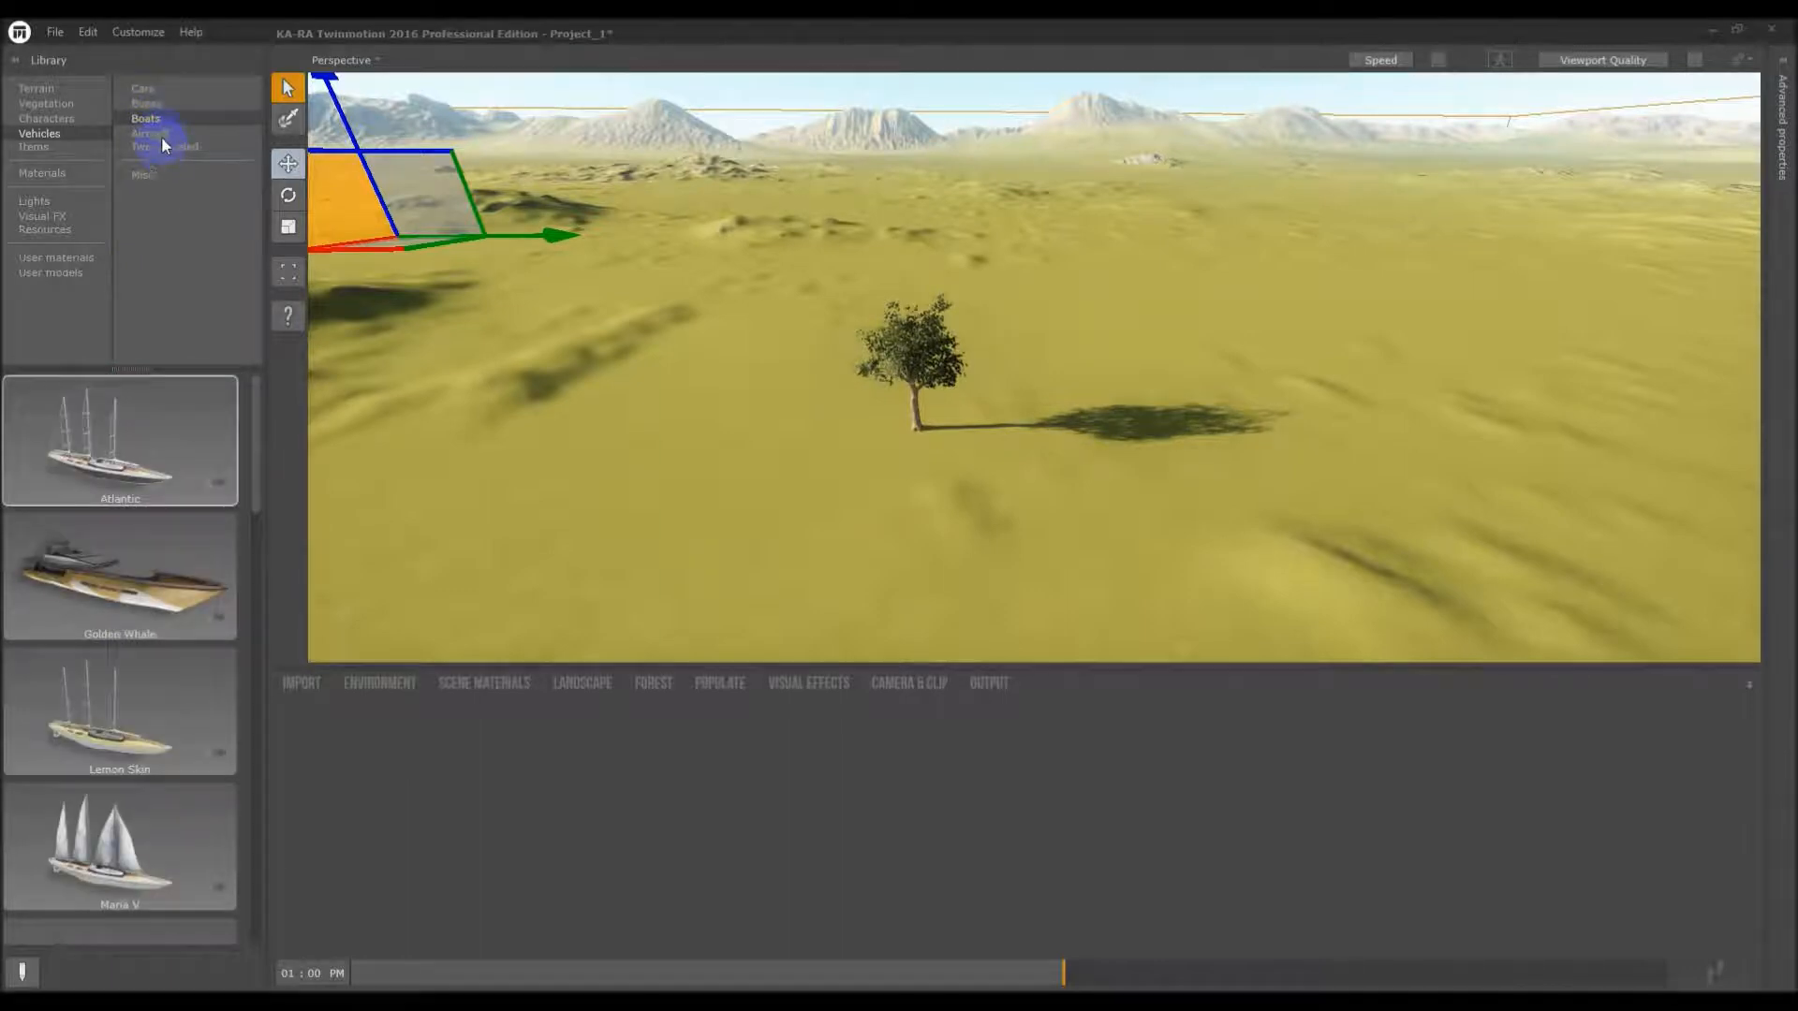
pyautogui.click(161, 132)
pyautogui.click(178, 148)
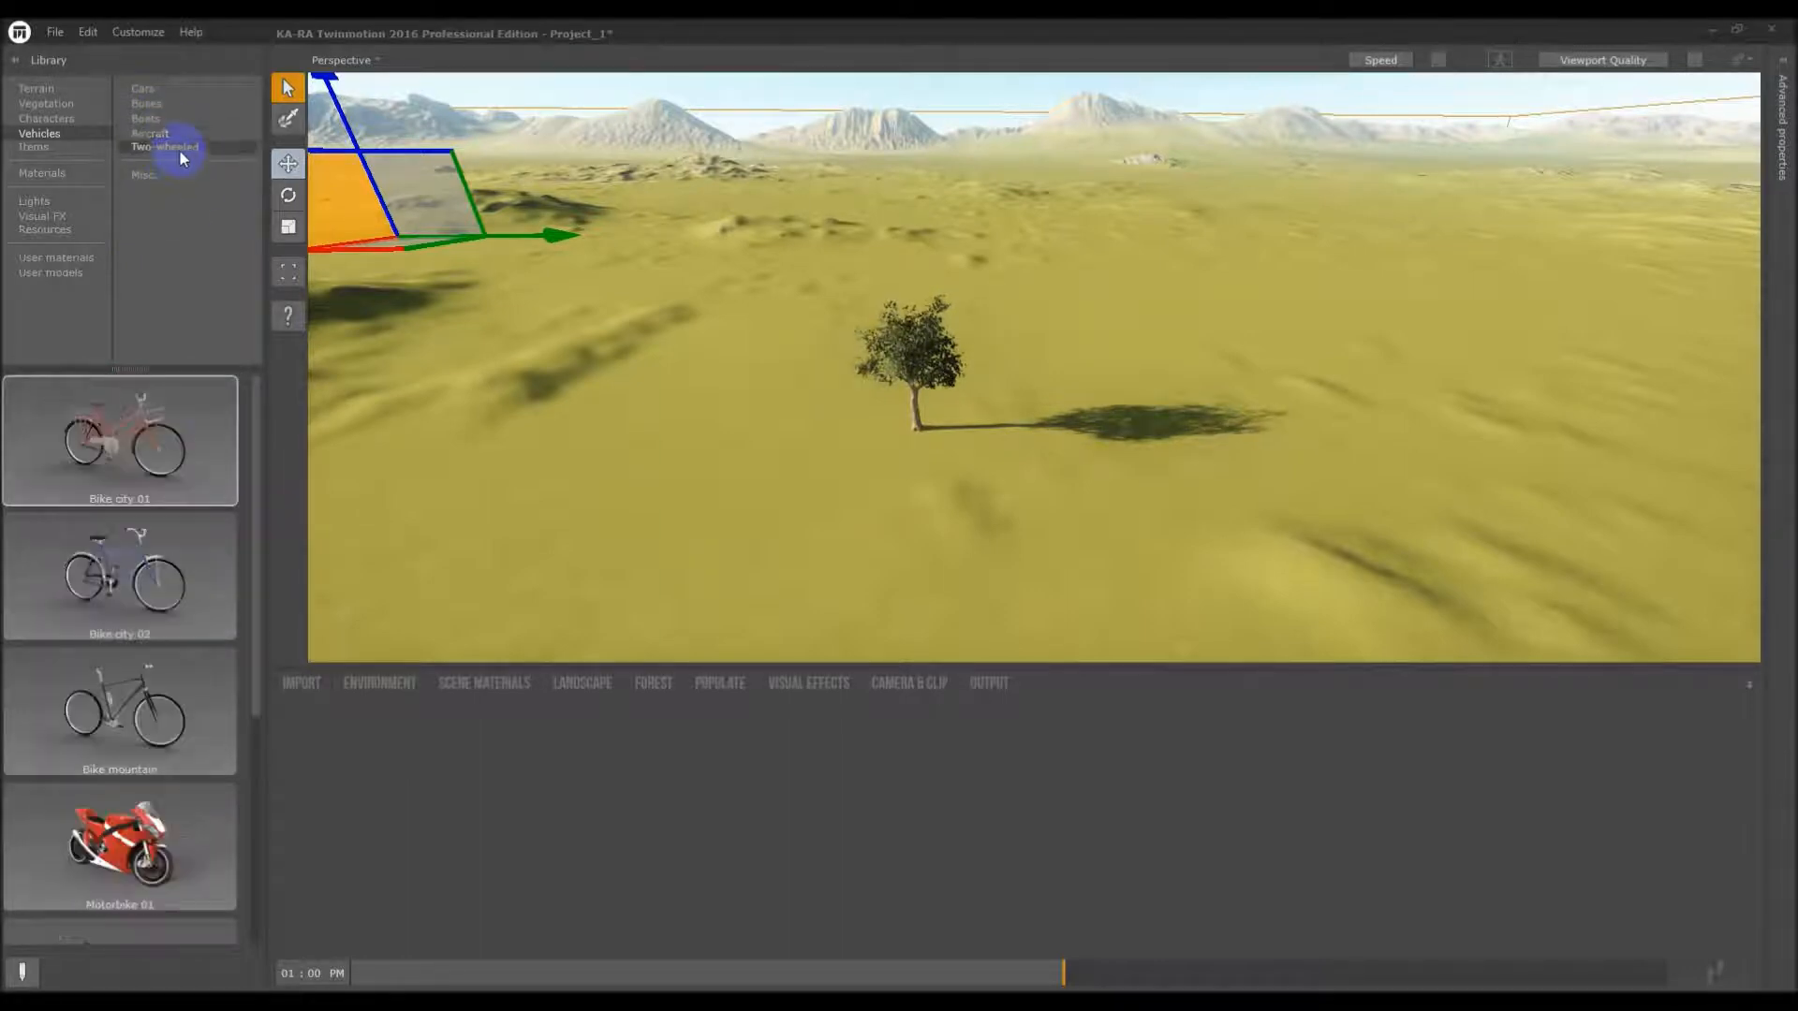
pyautogui.scroll(-3, 181, 562)
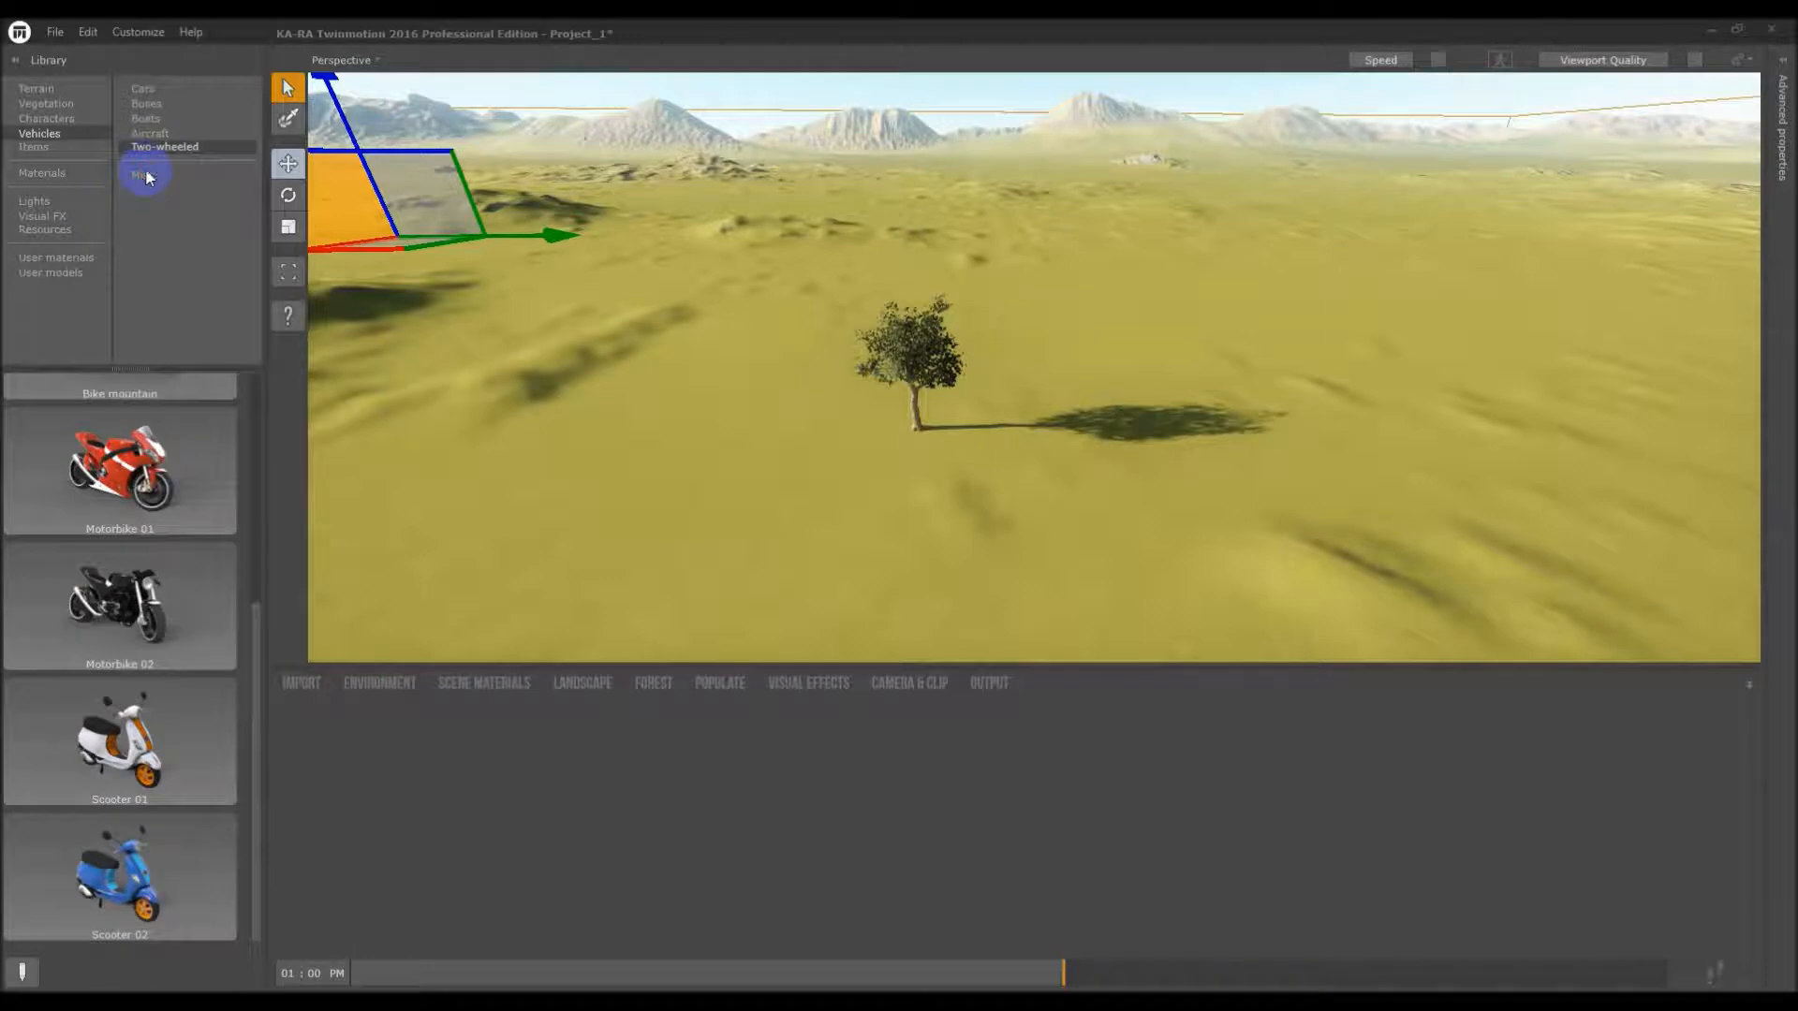
pyautogui.click(145, 175)
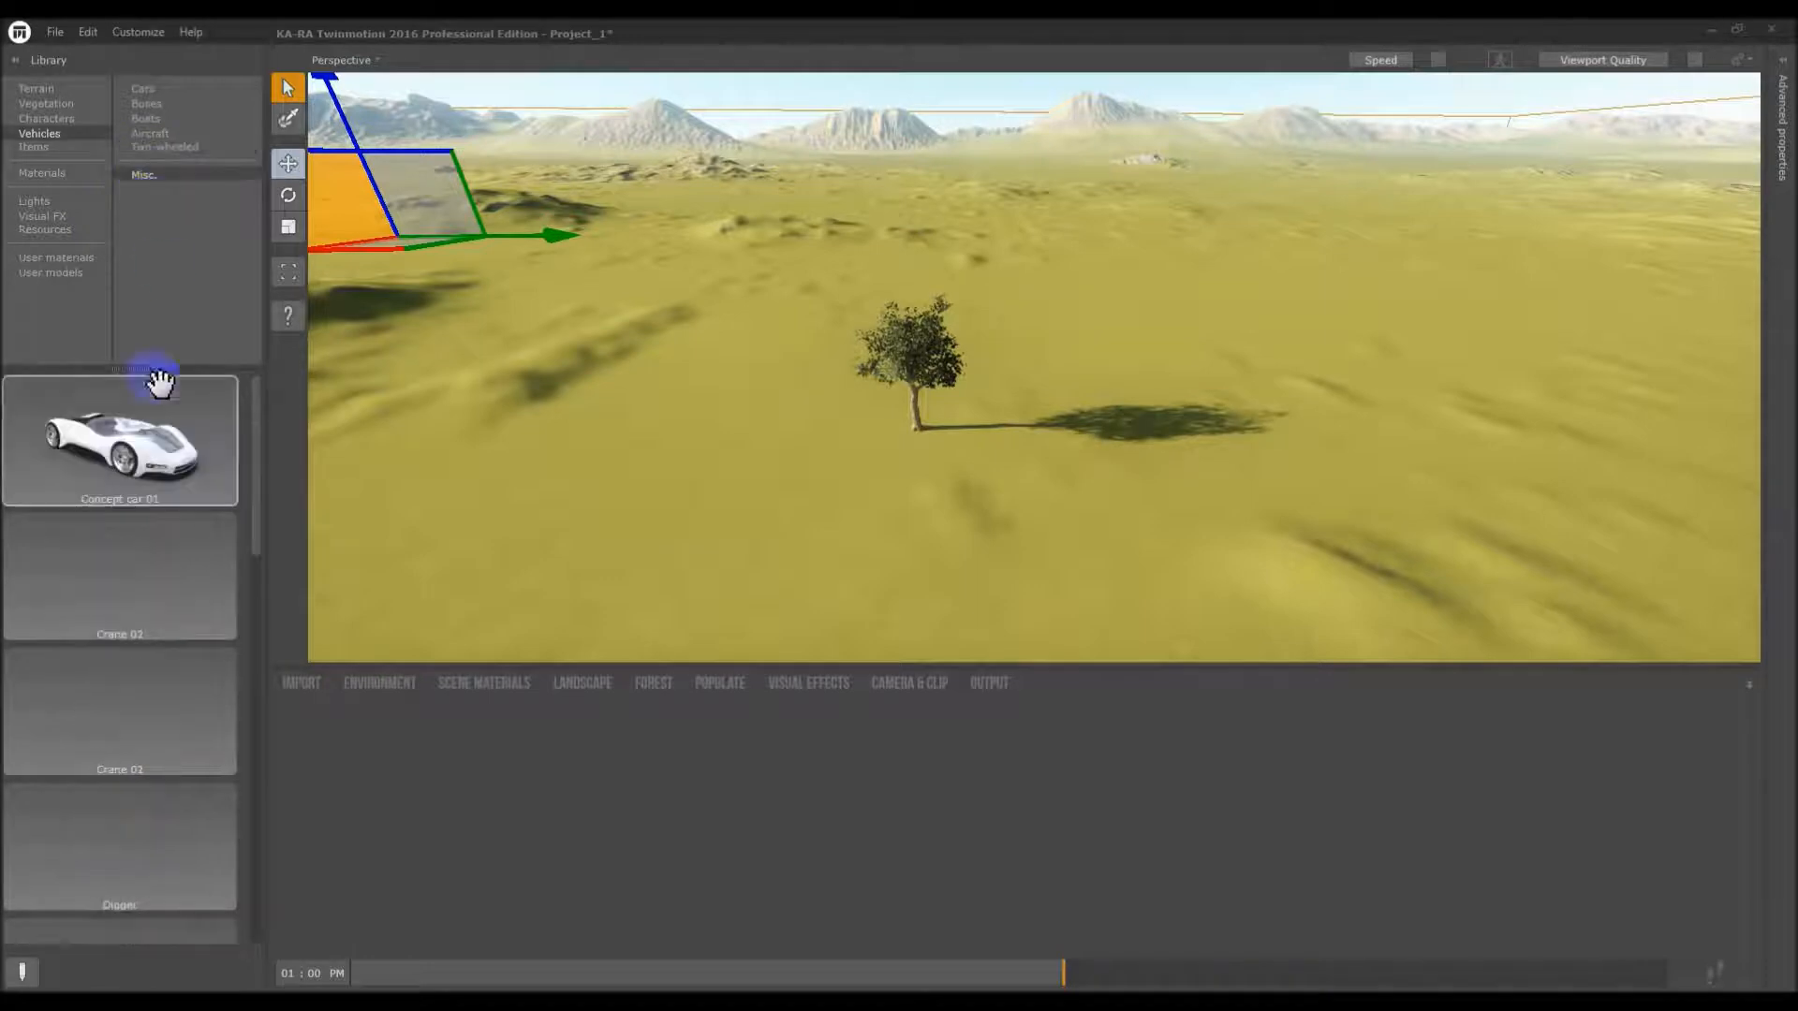
# Look through the Items library's Chairs, Seatings, Equipment, Roof equipment, Street lights, Street equipment and Street signs
pyautogui.click(48, 147)
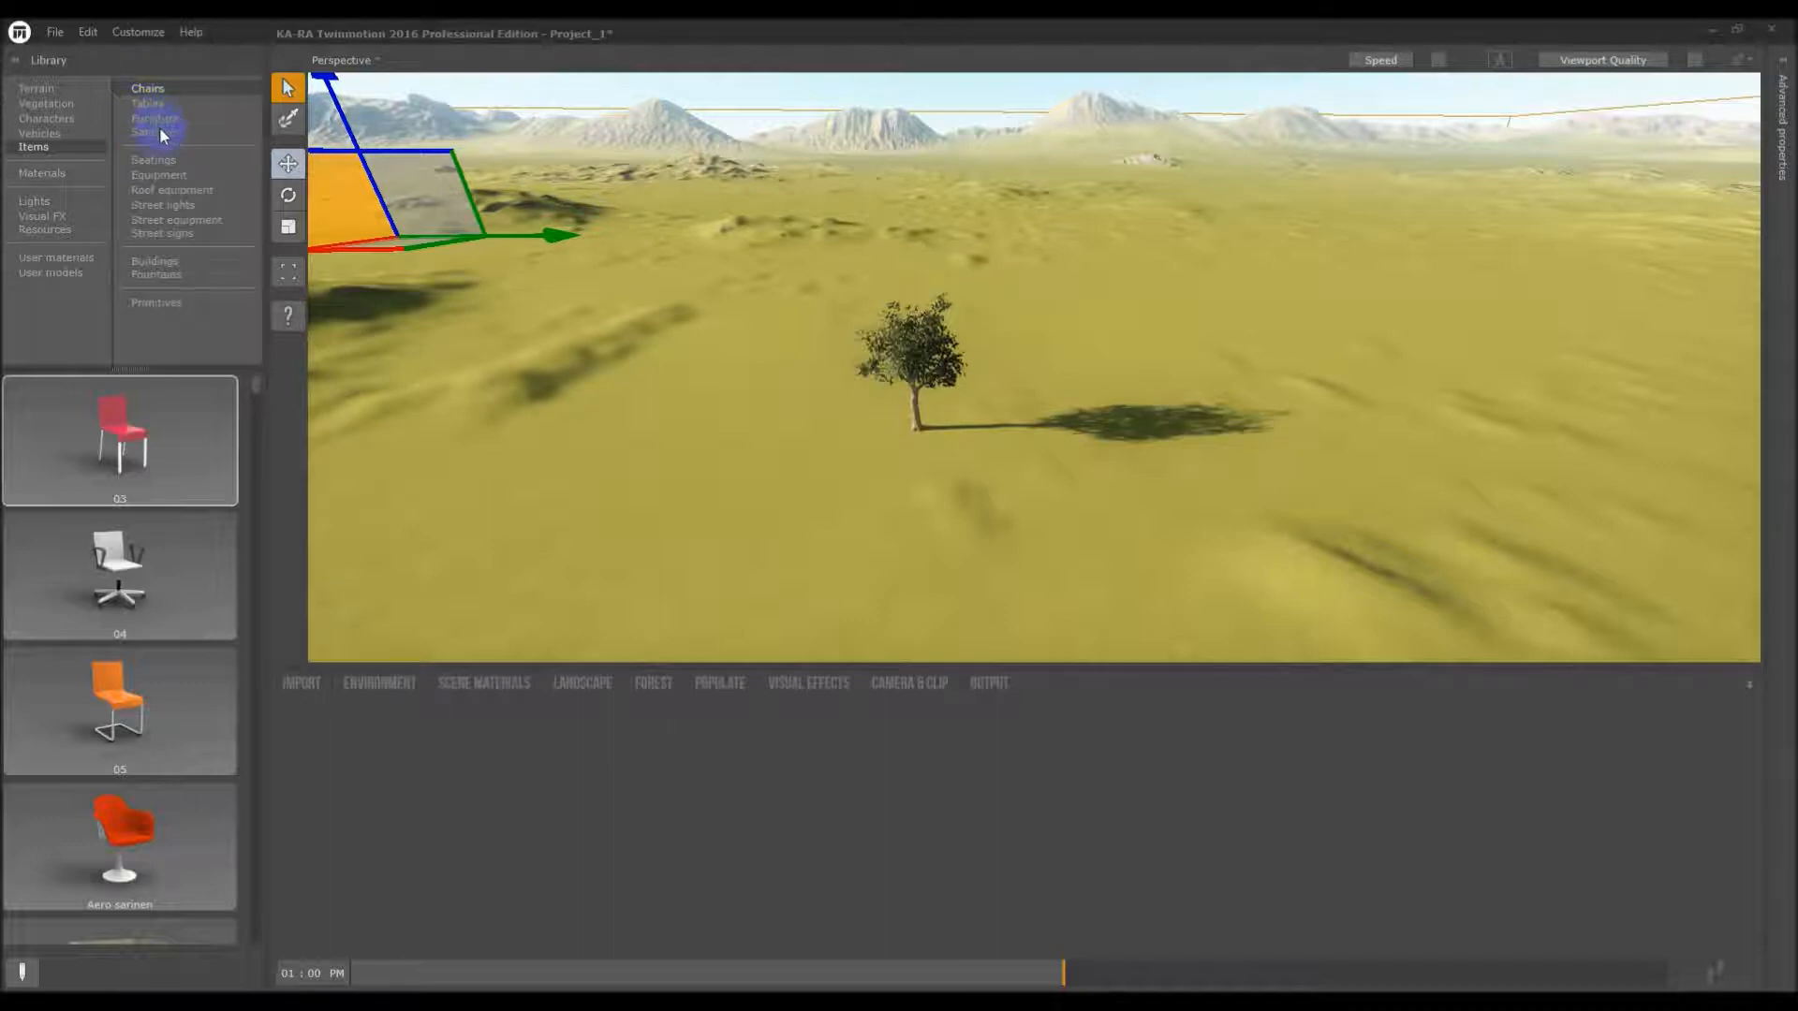
pyautogui.click(151, 160)
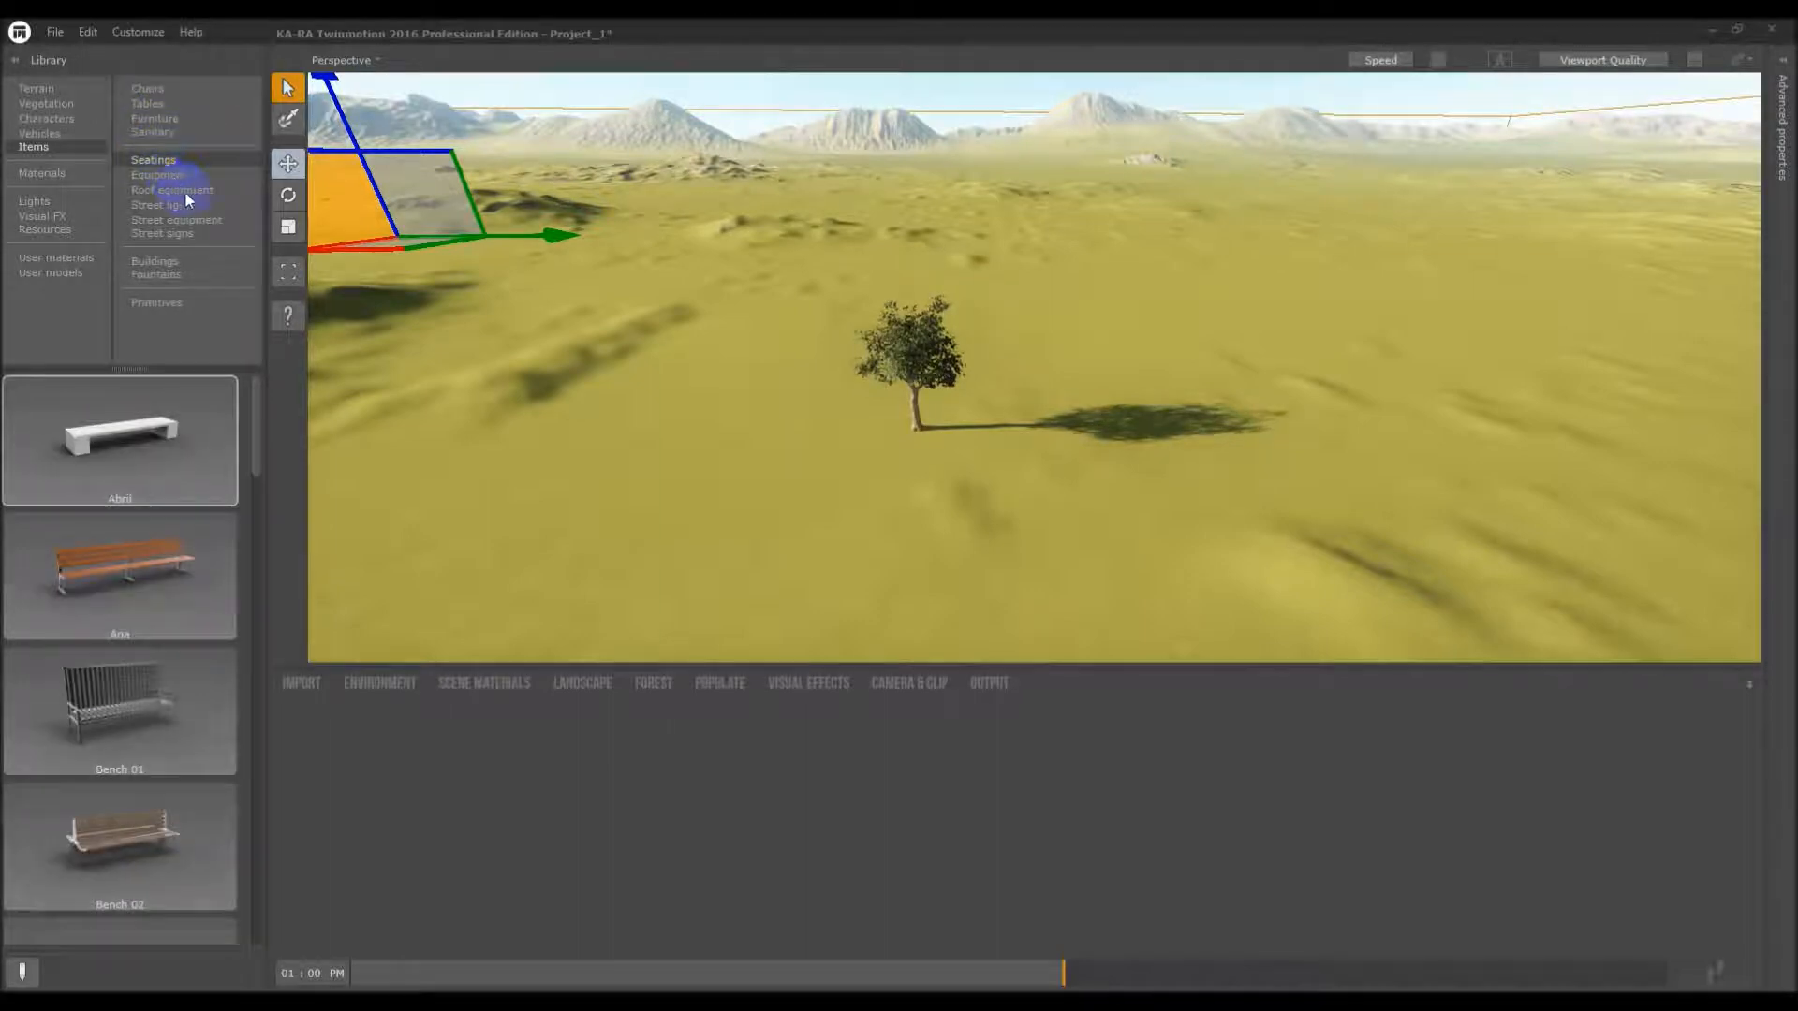
pyautogui.click(175, 176)
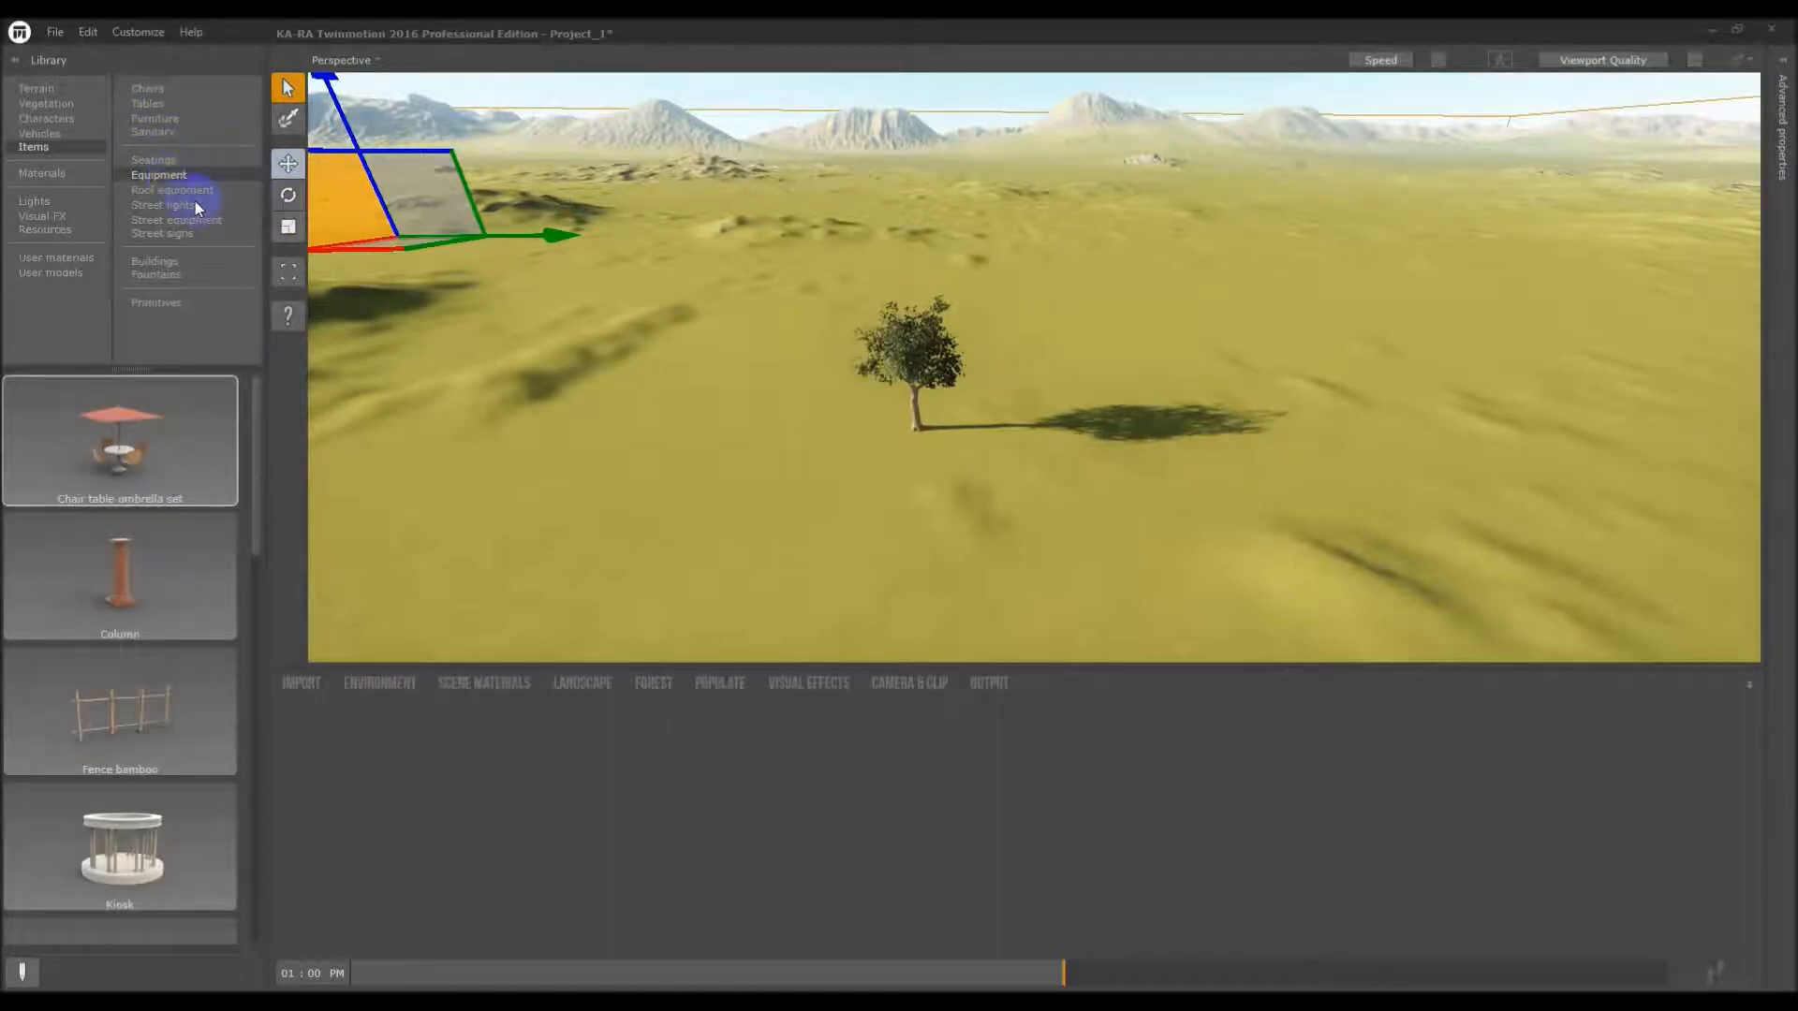
pyautogui.click(187, 192)
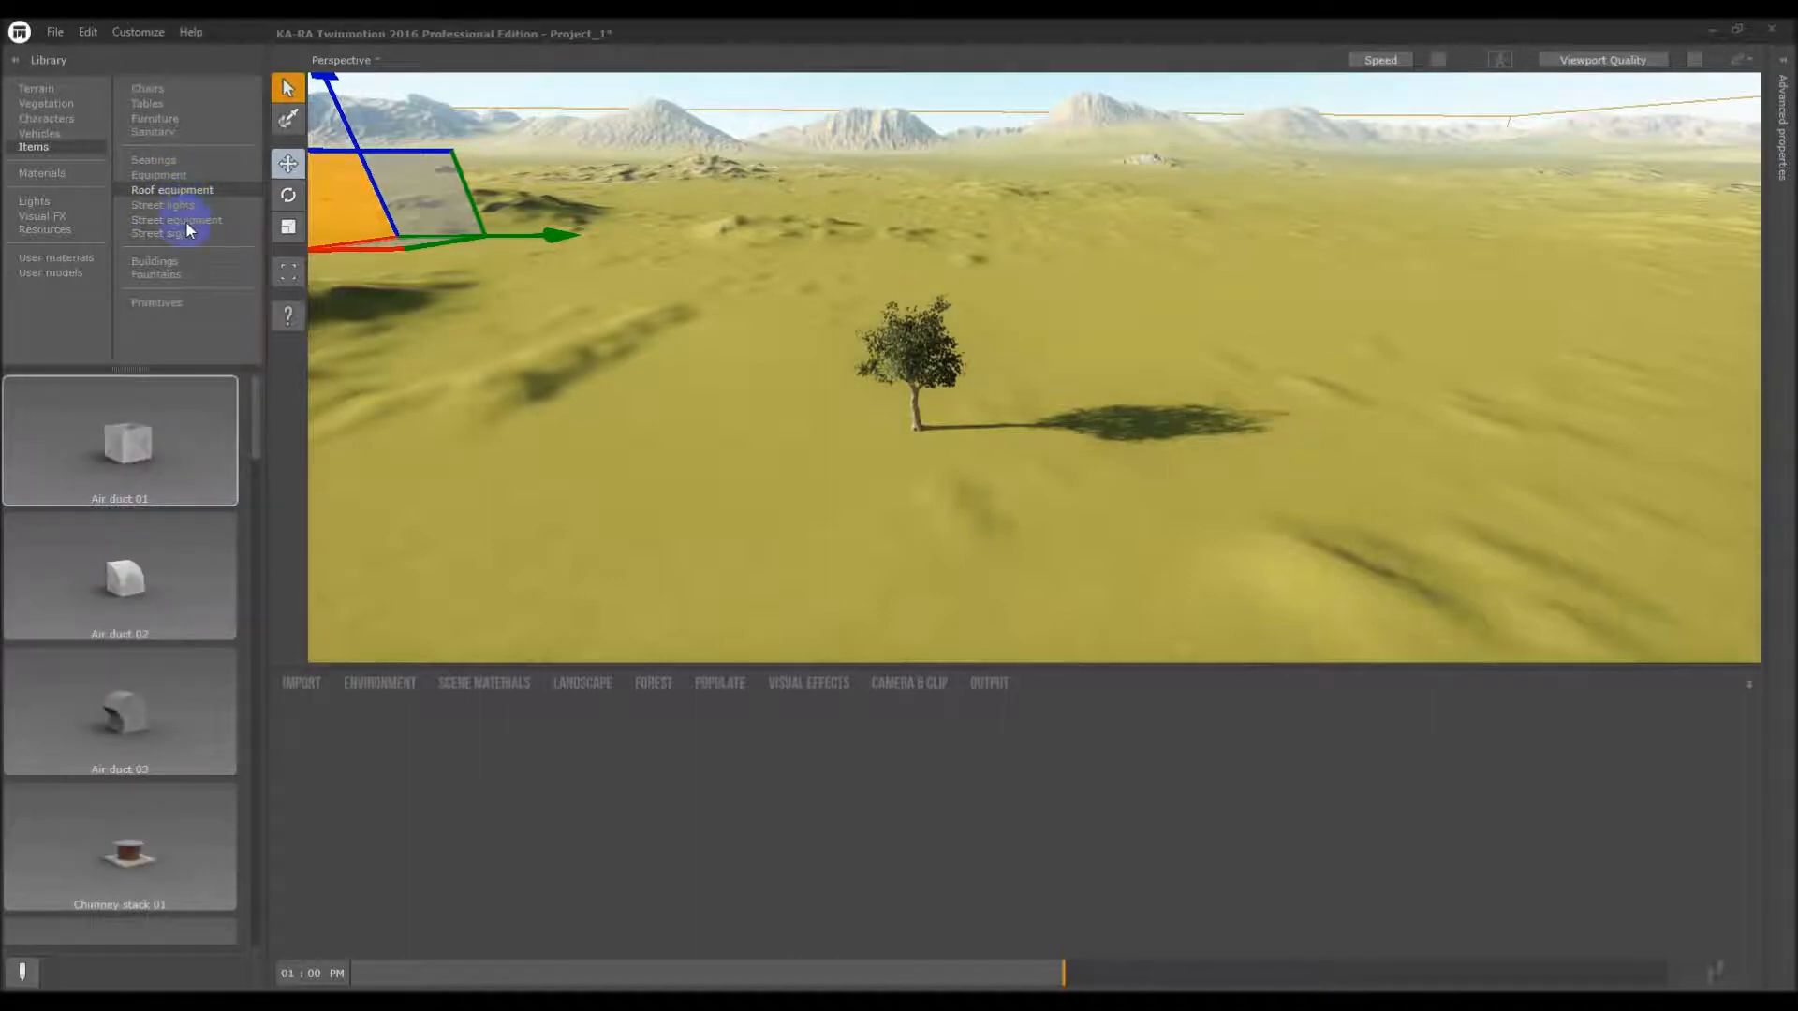
pyautogui.click(178, 206)
pyautogui.click(179, 221)
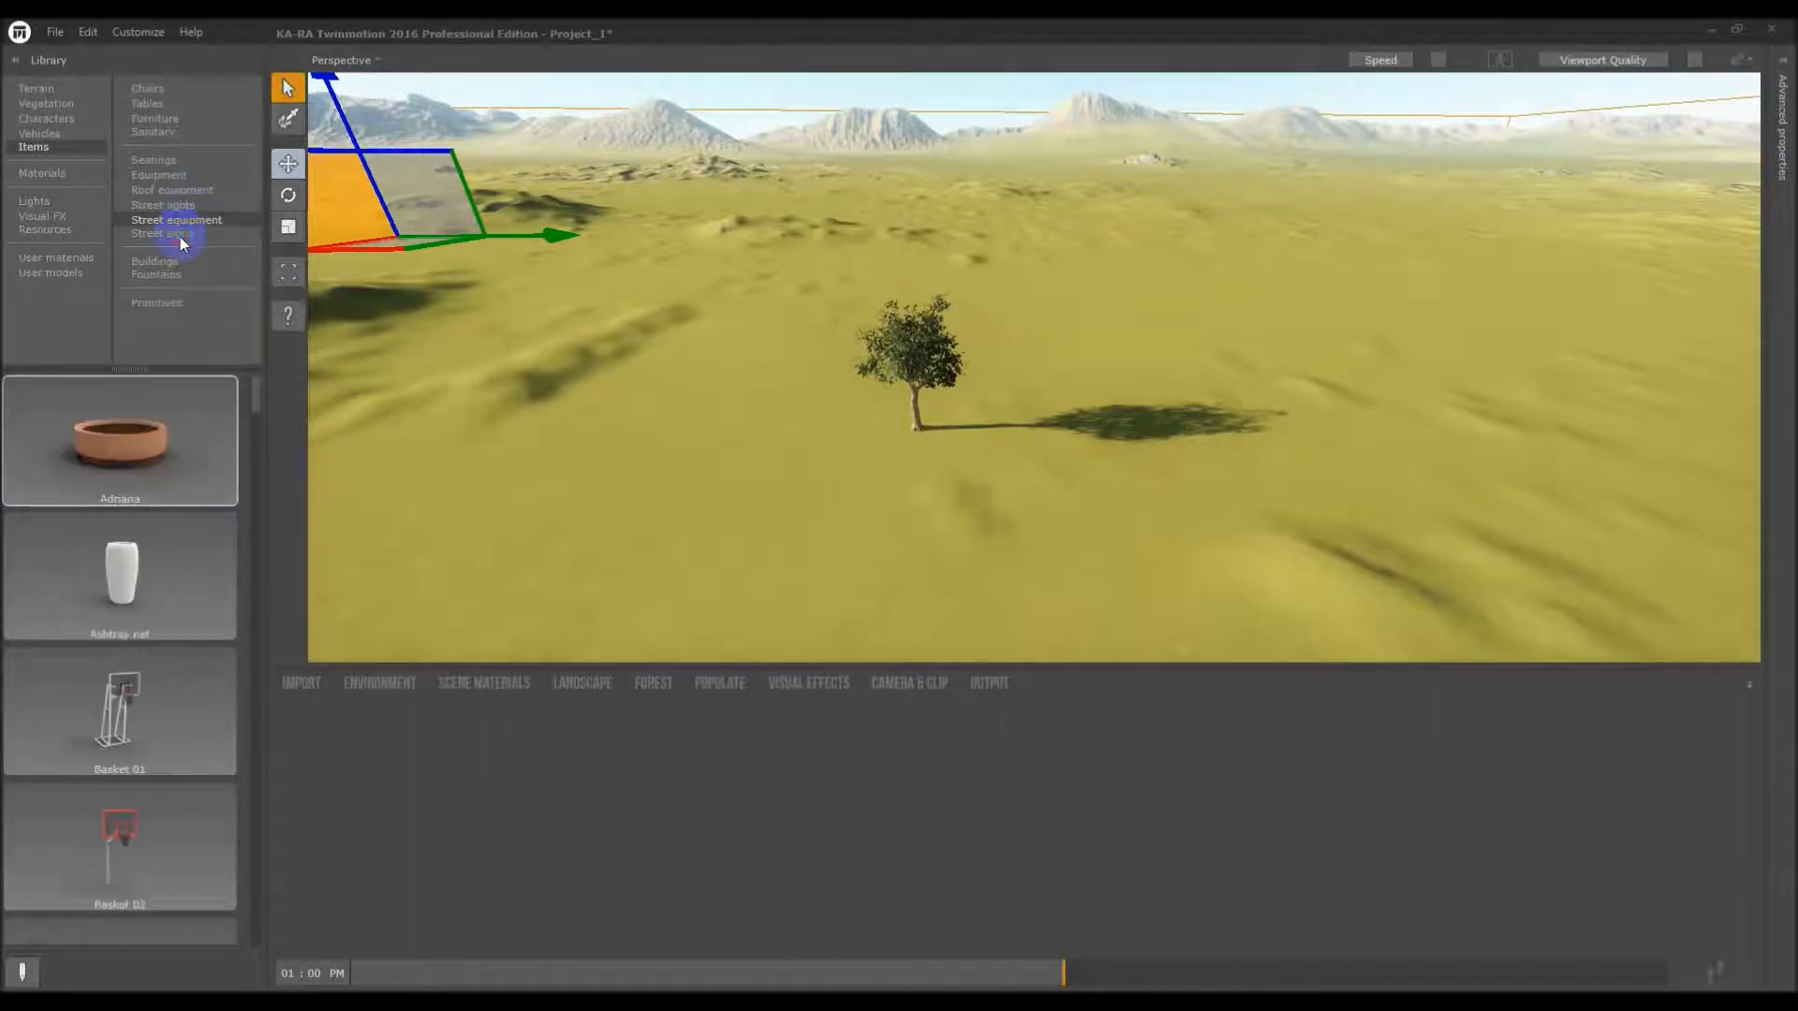
pyautogui.click(180, 235)
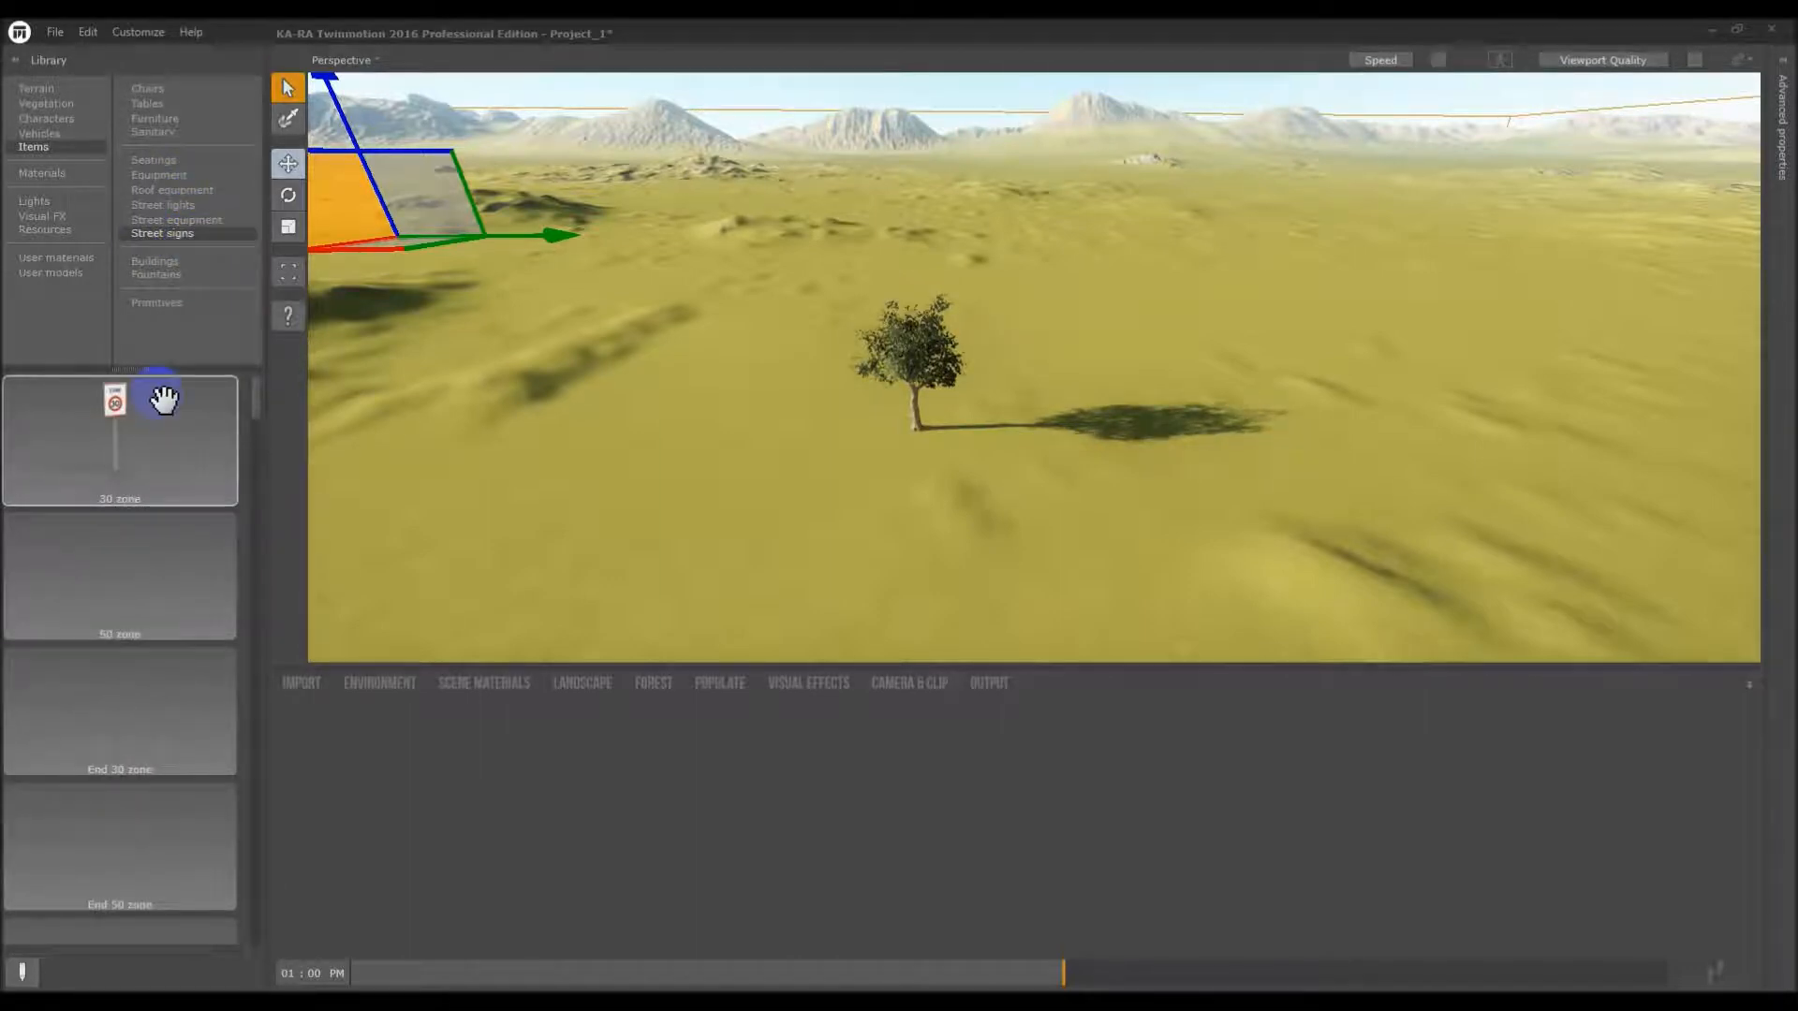
# Place Building 03 from the library's Buildings items on the terrain near the tree and view it from farther away
pyautogui.click(157, 263)
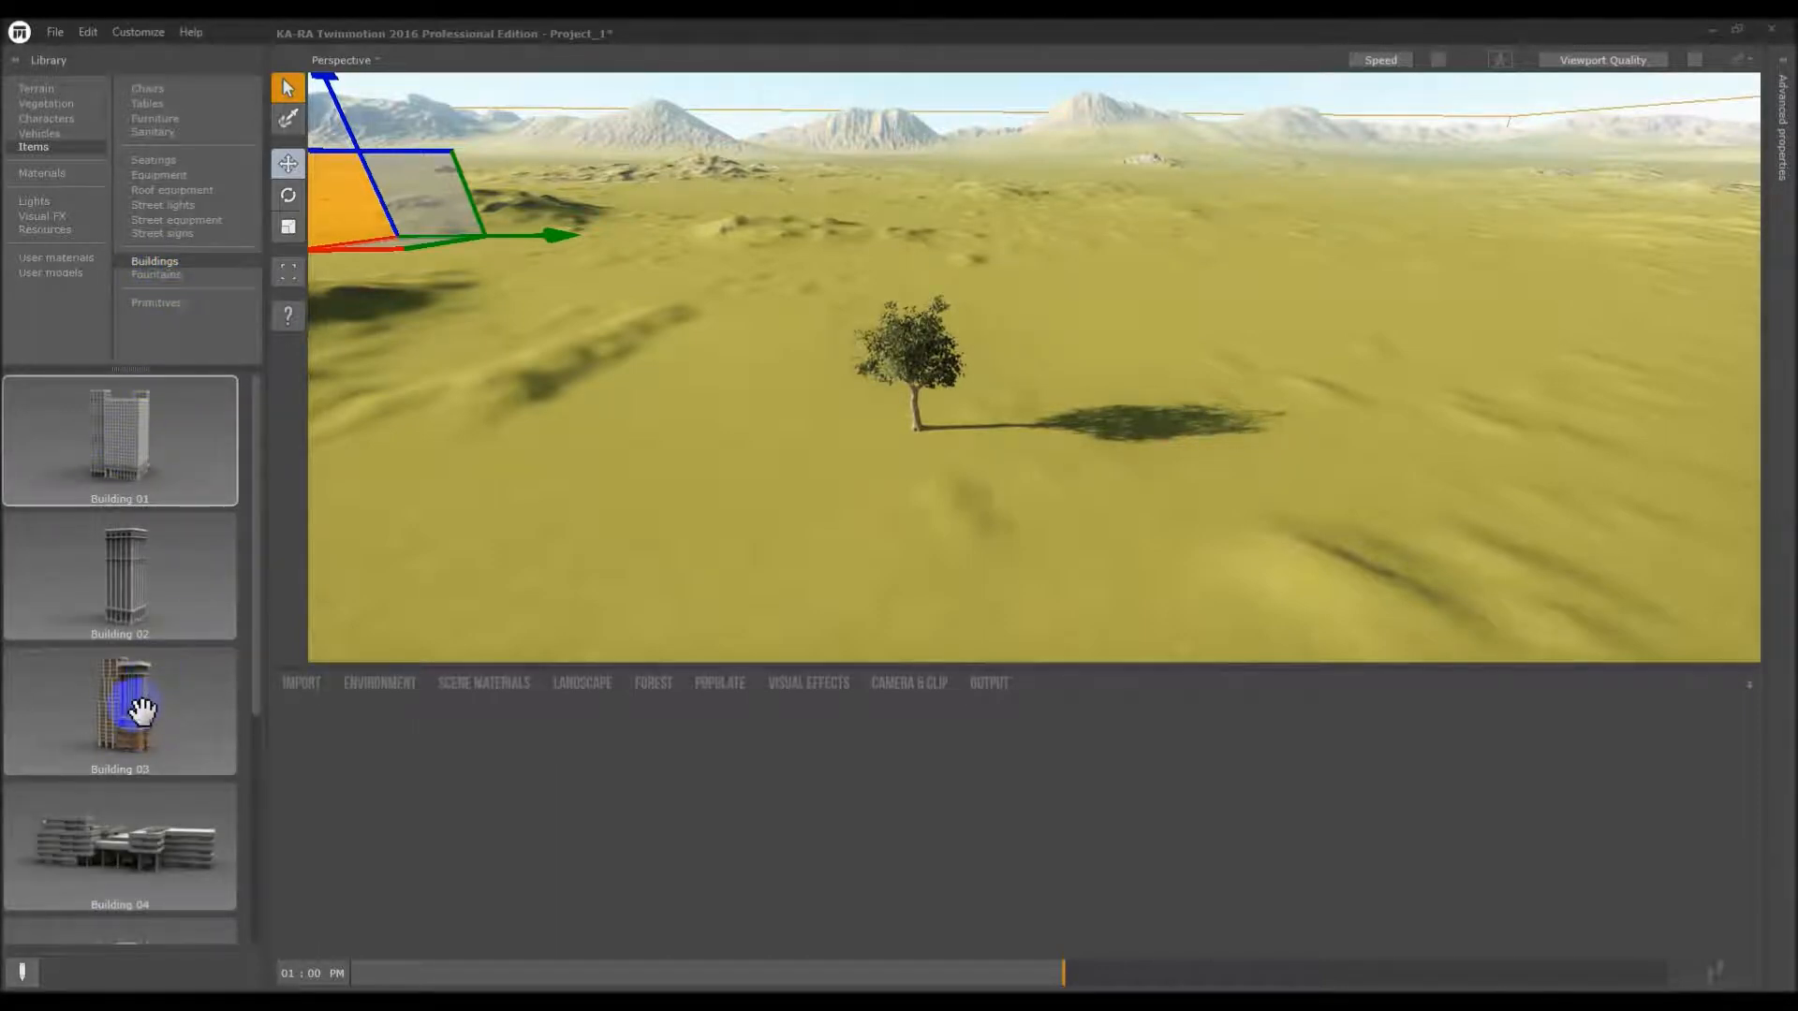
pyautogui.moveTo(134, 709); pyautogui.dragTo(1032, 511)
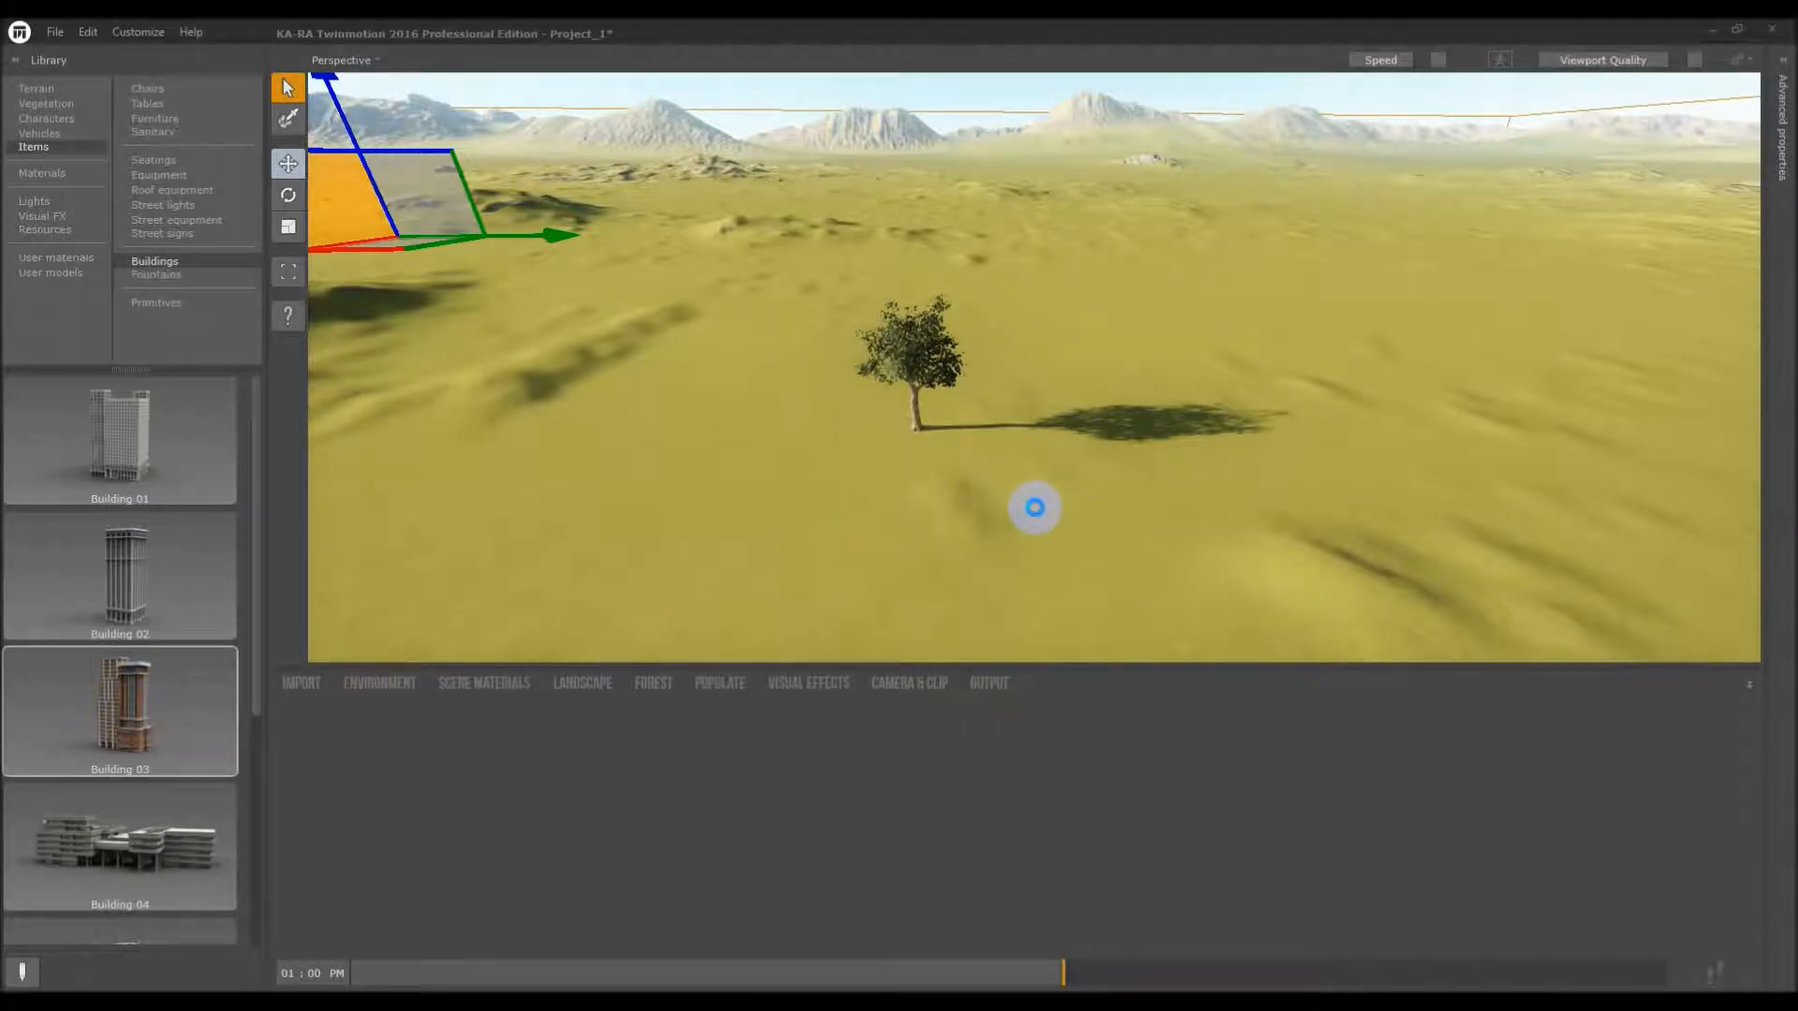
pyautogui.scroll(-3, 890, 374)
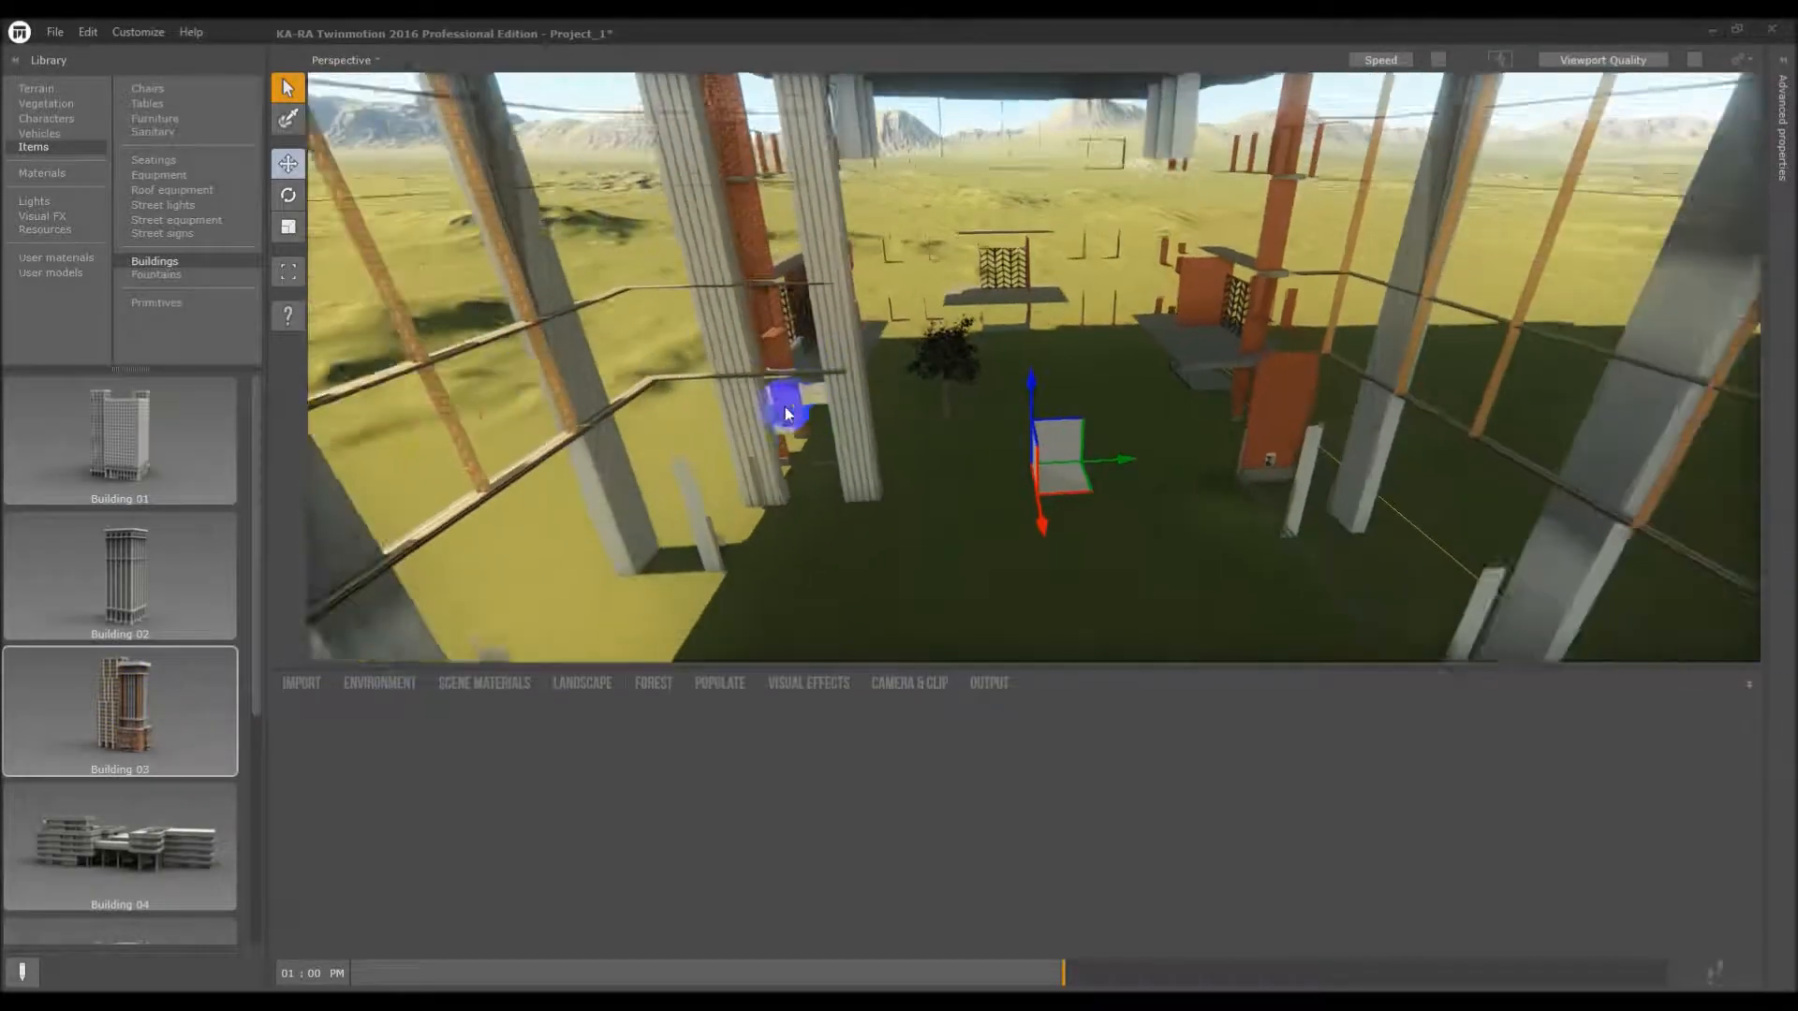
pyautogui.scroll(-6, 787, 412)
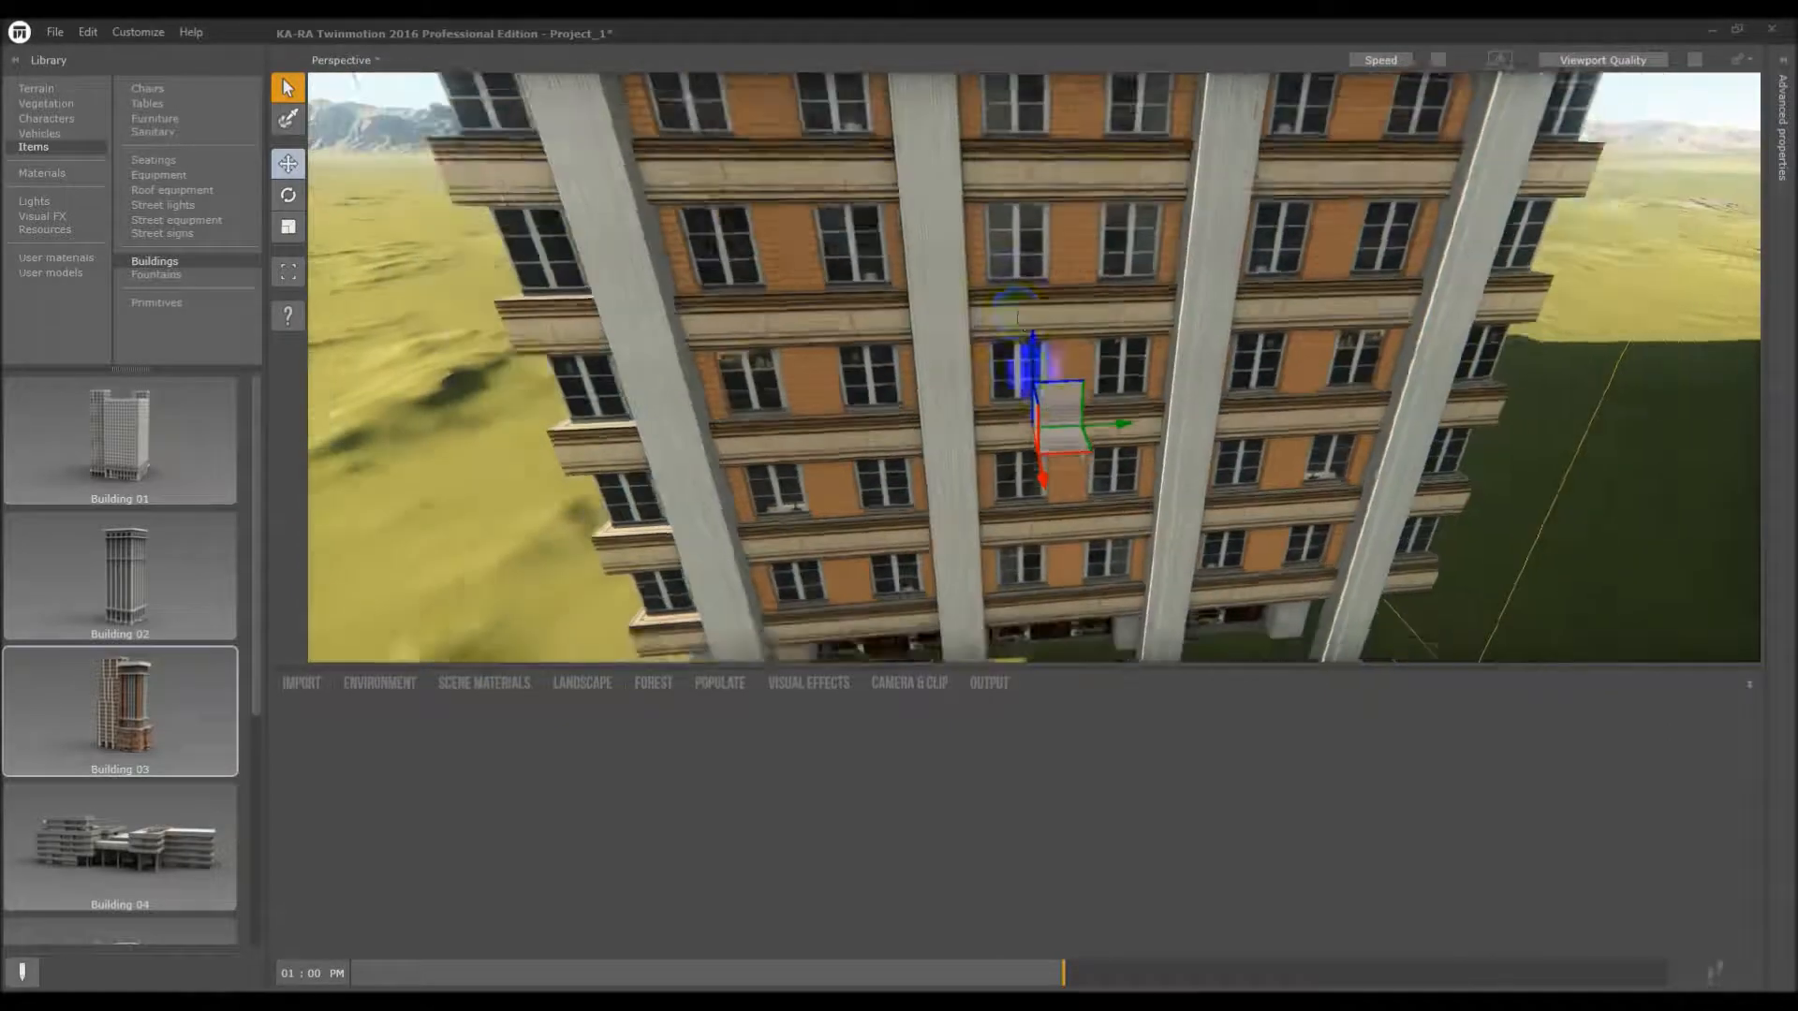
pyautogui.scroll(-6, 1018, 315)
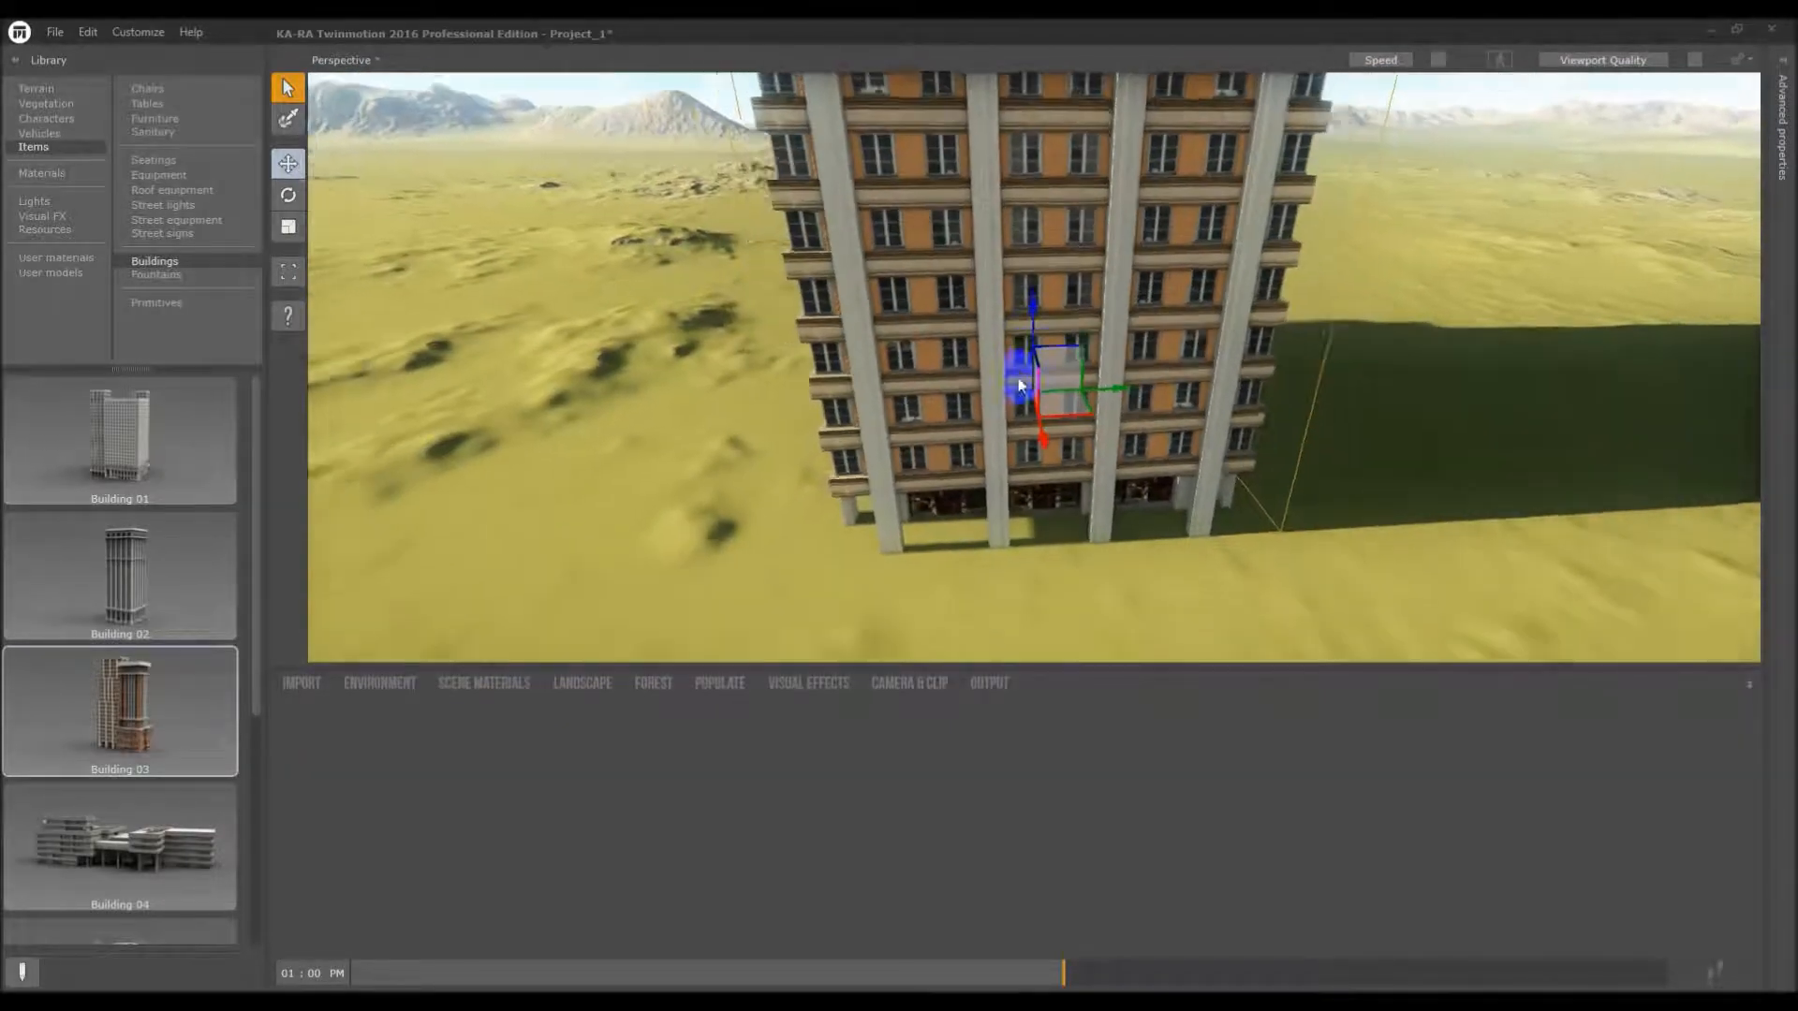
pyautogui.scroll(-2, 1024, 385)
pyautogui.moveTo(1035, 385); pyautogui.dragTo(1023, 361, button='right')
pyautogui.scroll(-2, 1103, 457)
pyautogui.scroll(-2, 1107, 468)
pyautogui.scroll(-3, 990, 296)
pyautogui.moveTo(993, 301); pyautogui.dragTo(999, 410, button='right')
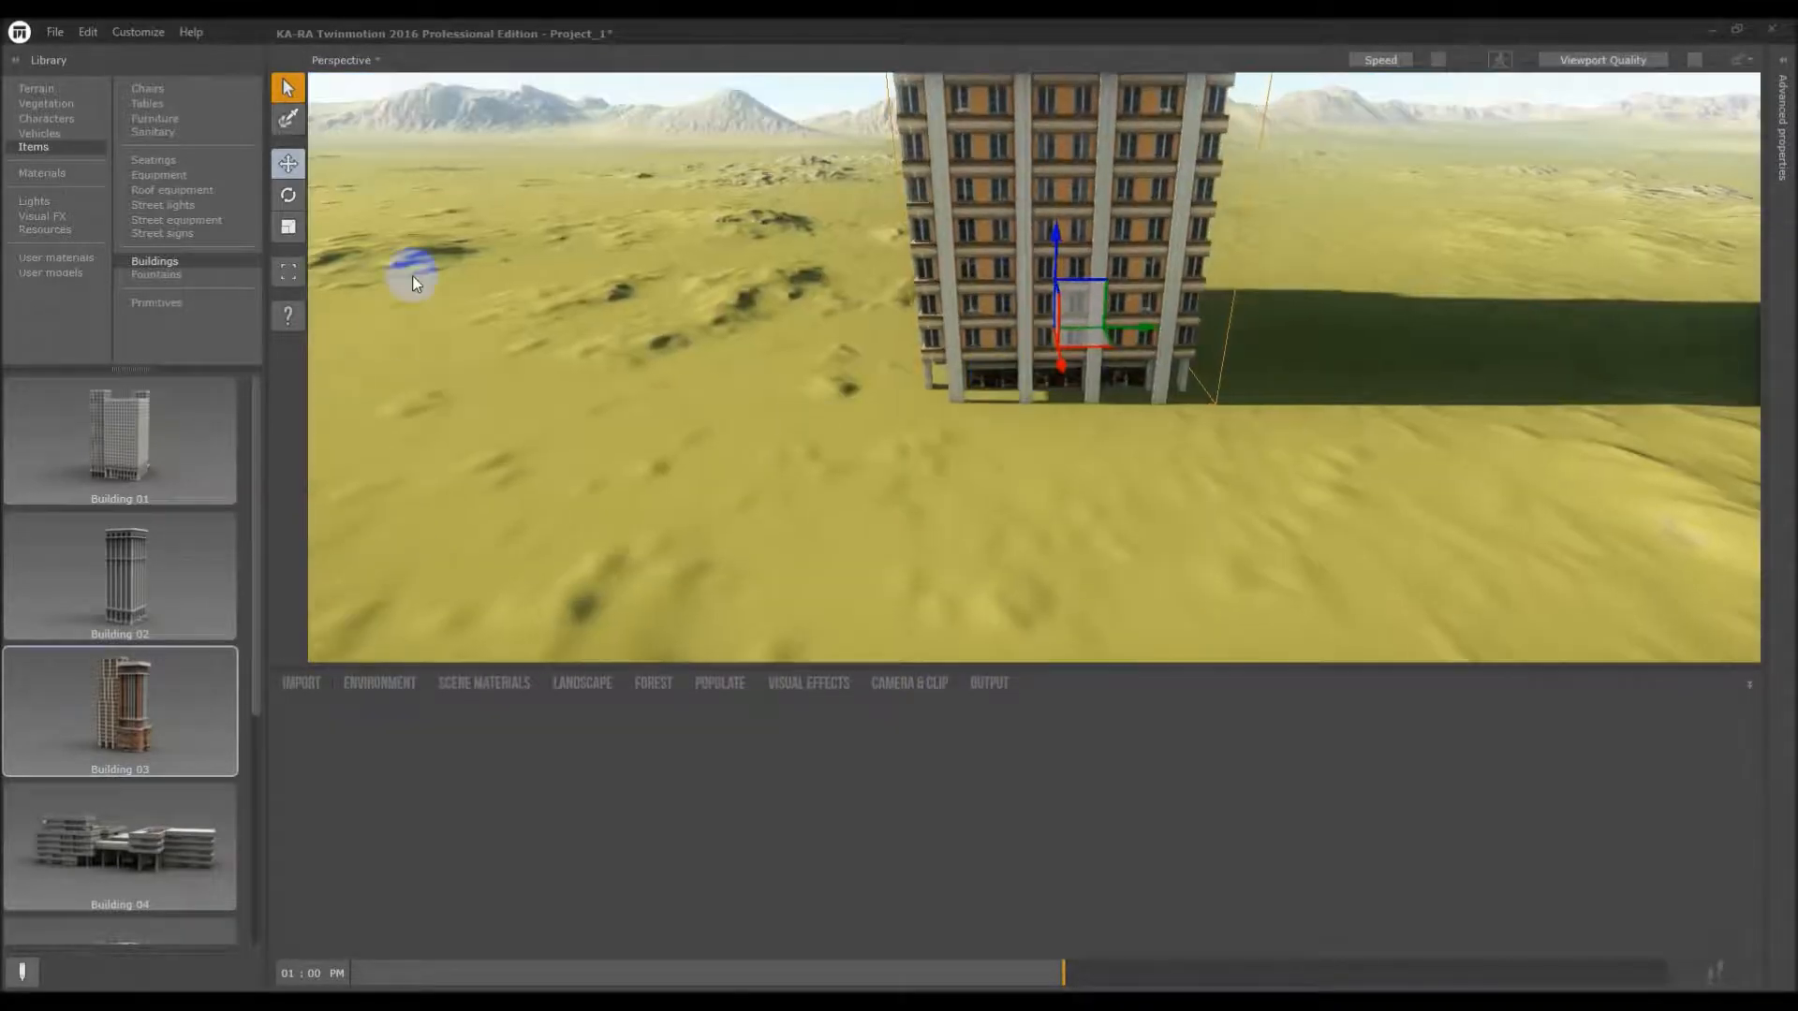
# Look through the domes and waterfalls in the Fountains category of the Items library
pyautogui.click(153, 275)
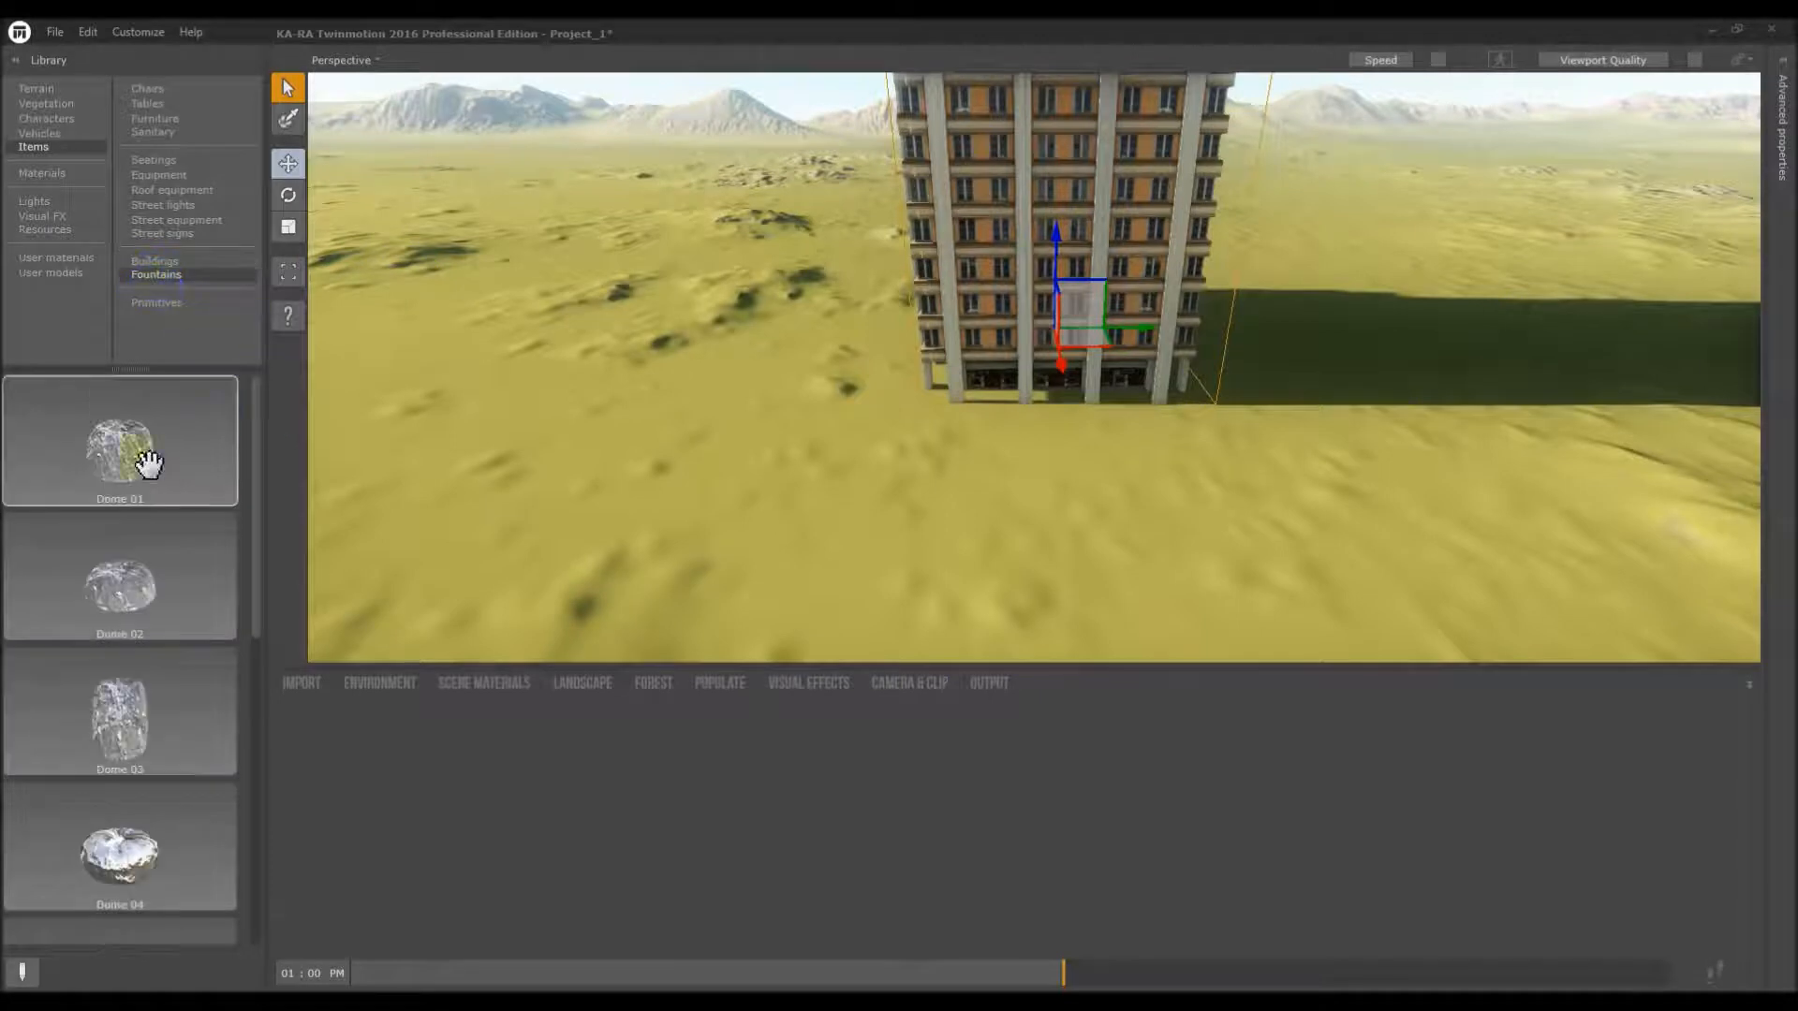
pyautogui.scroll(-2, 154, 561)
pyautogui.scroll(-4, 148, 590)
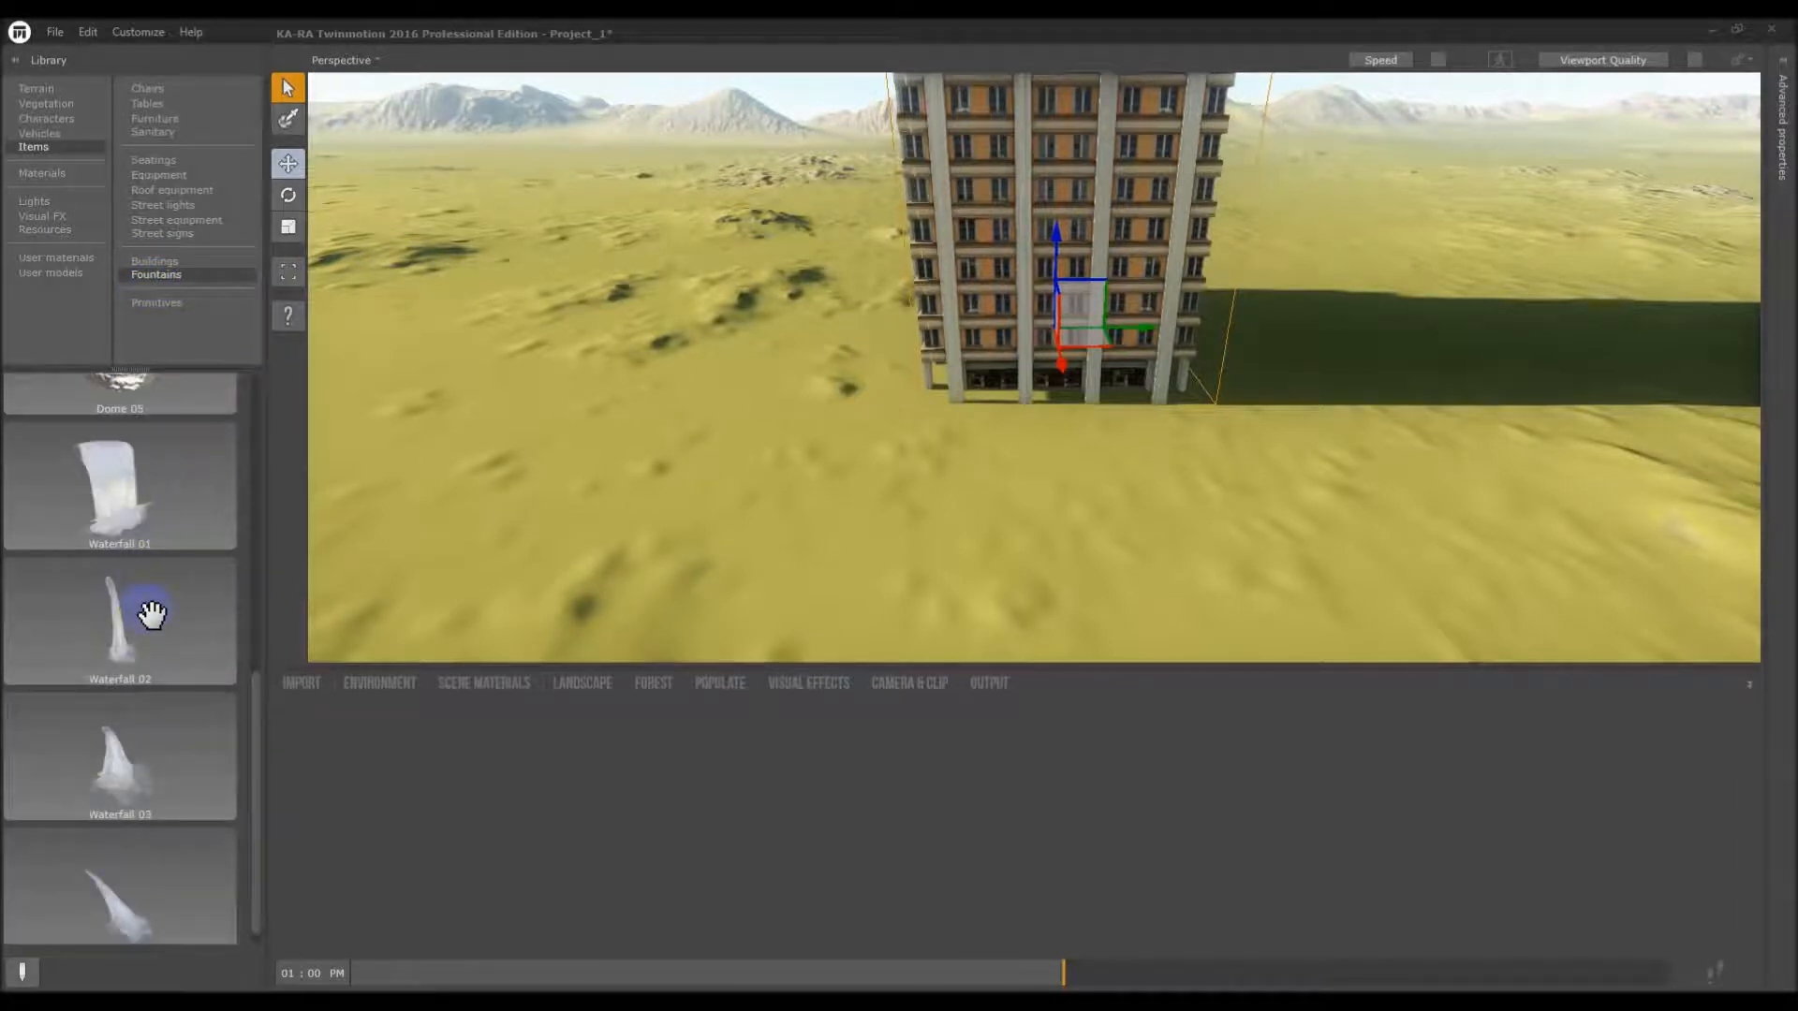
# Look through the Brick, Concrete, Grid, Tiles and Wood categories of the Materials library
pyautogui.click(43, 174)
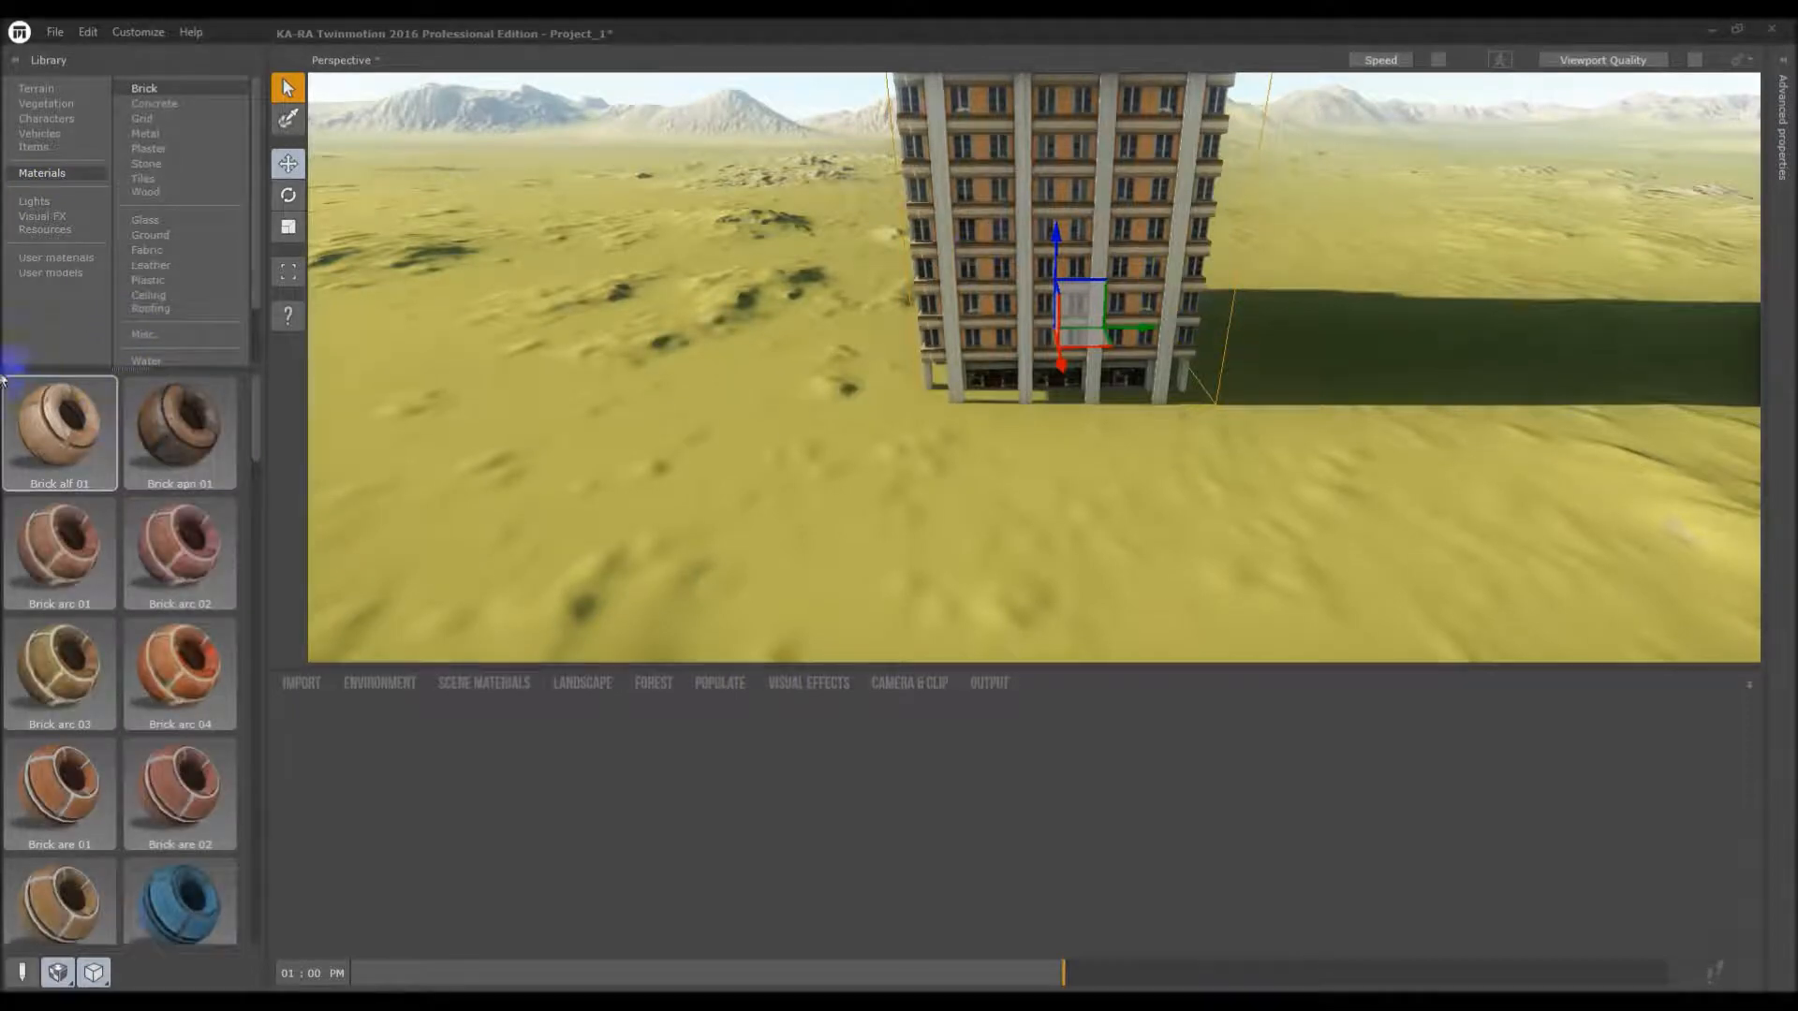
pyautogui.moveTo(256, 425)
pyautogui.mouseDown()
pyautogui.moveTo(237, 715)
pyautogui.moveTo(253, 393)
pyautogui.mouseUp()
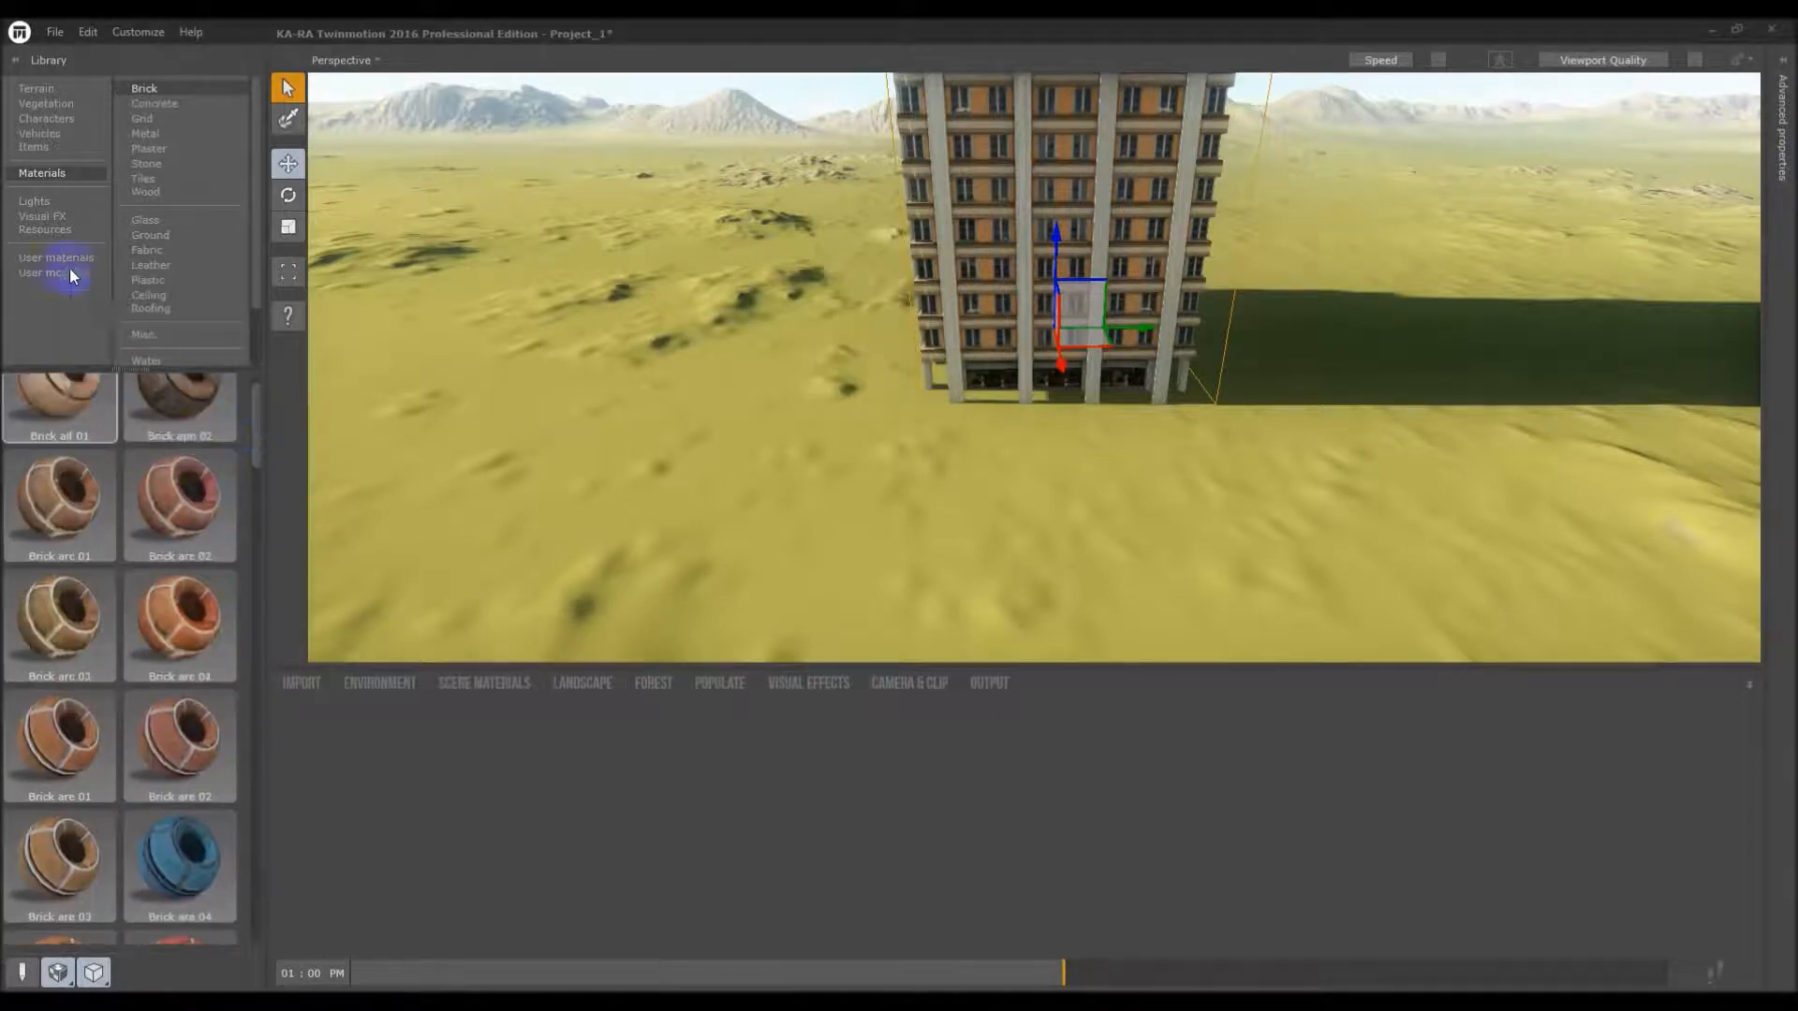
pyautogui.click(161, 105)
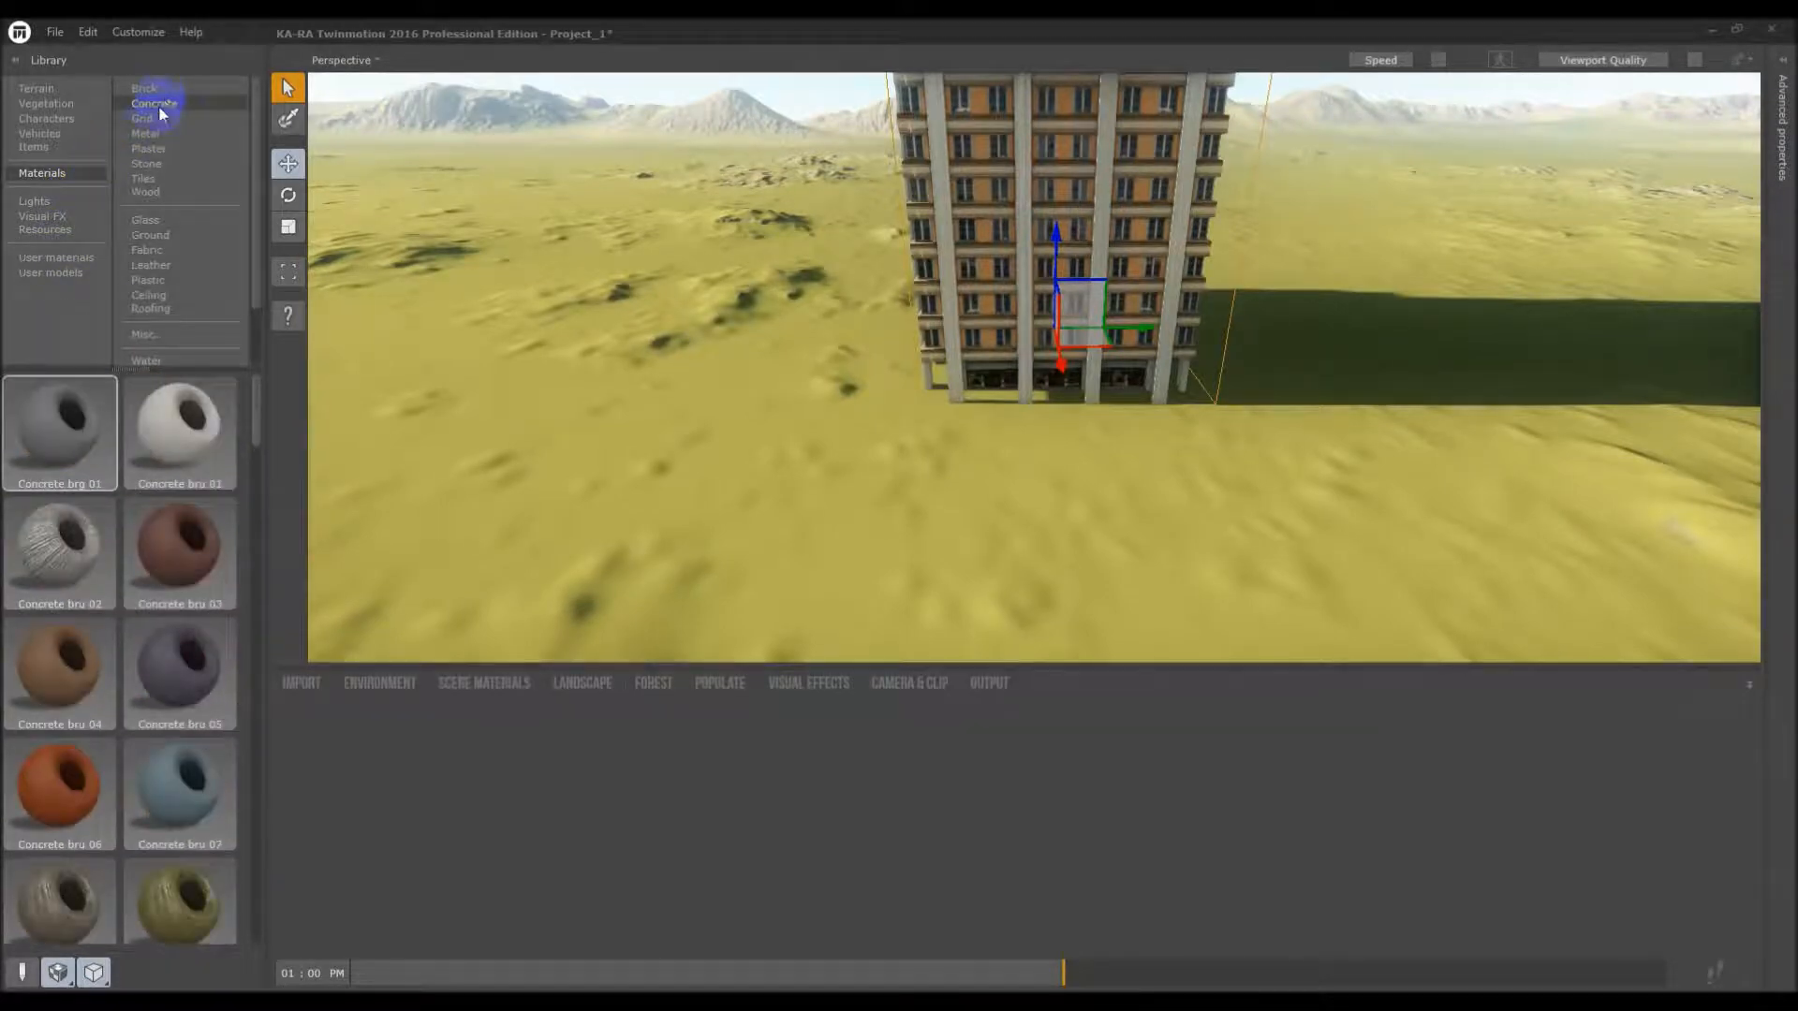
pyautogui.click(150, 120)
pyautogui.click(154, 177)
pyautogui.click(150, 191)
# Look through the Standard and IES categories of the Lights library
pyautogui.click(37, 202)
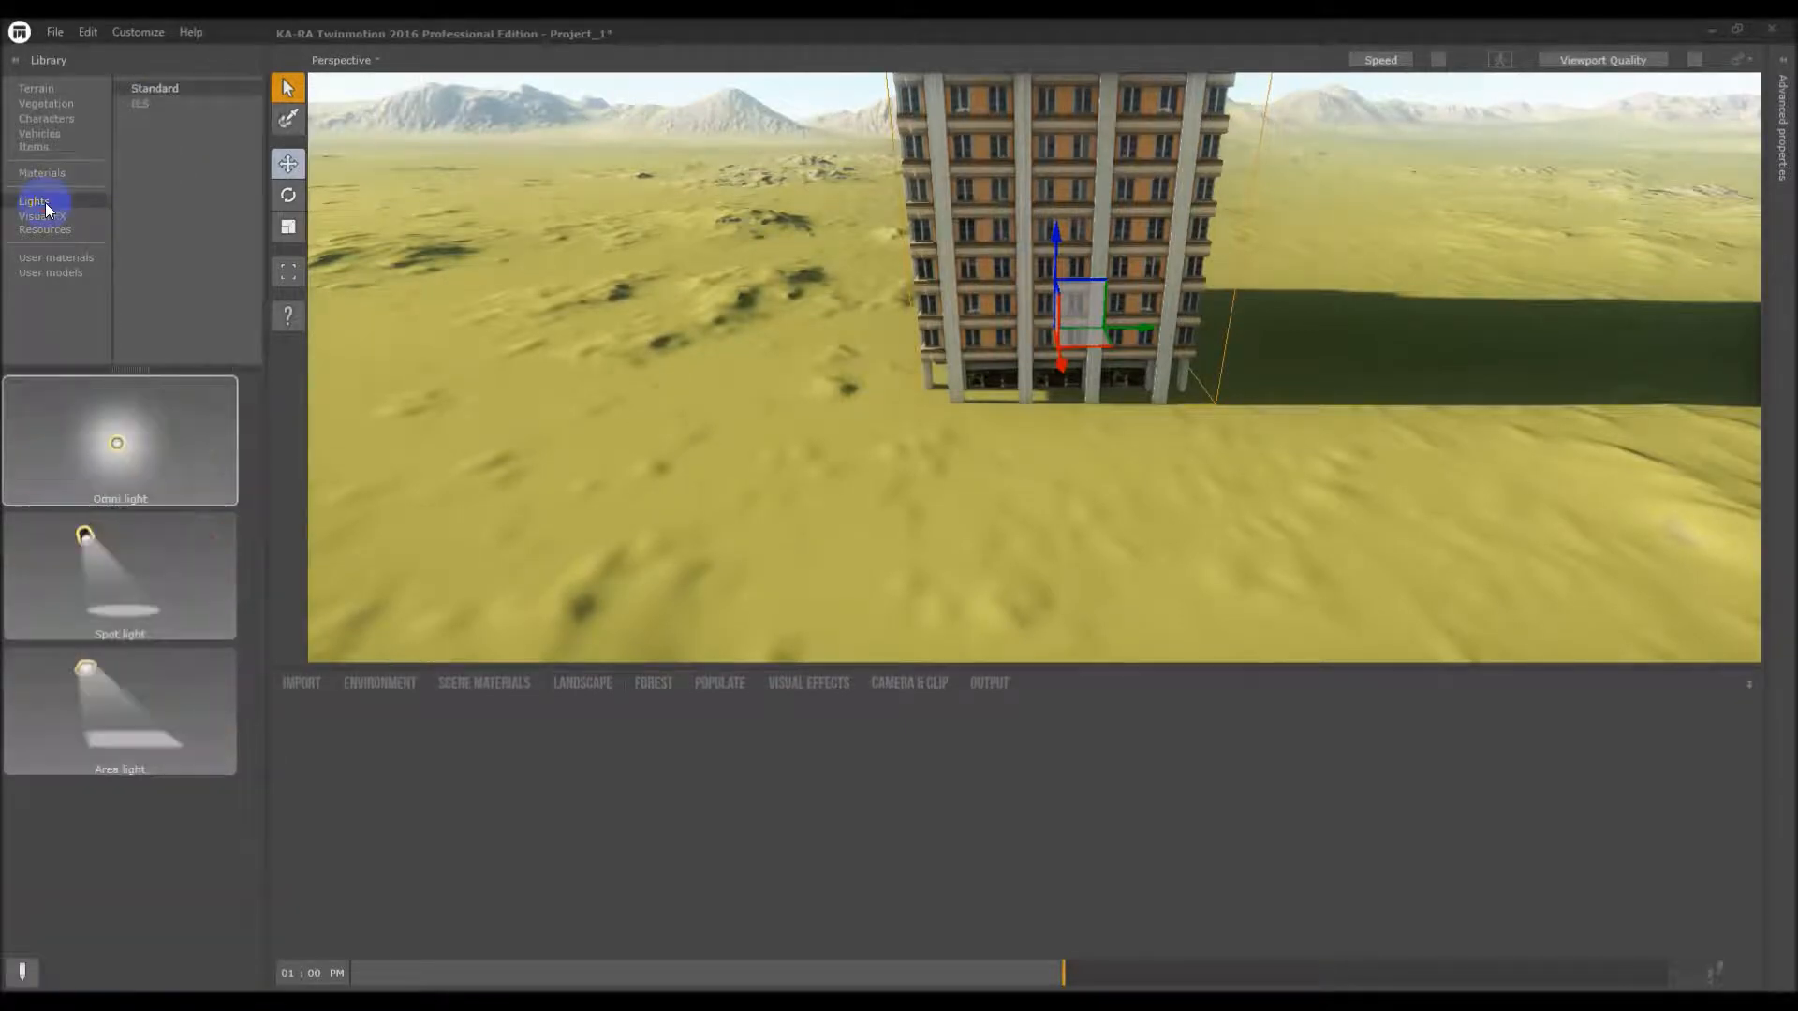
pyautogui.click(155, 105)
pyautogui.click(158, 90)
pyautogui.click(152, 103)
pyautogui.click(157, 91)
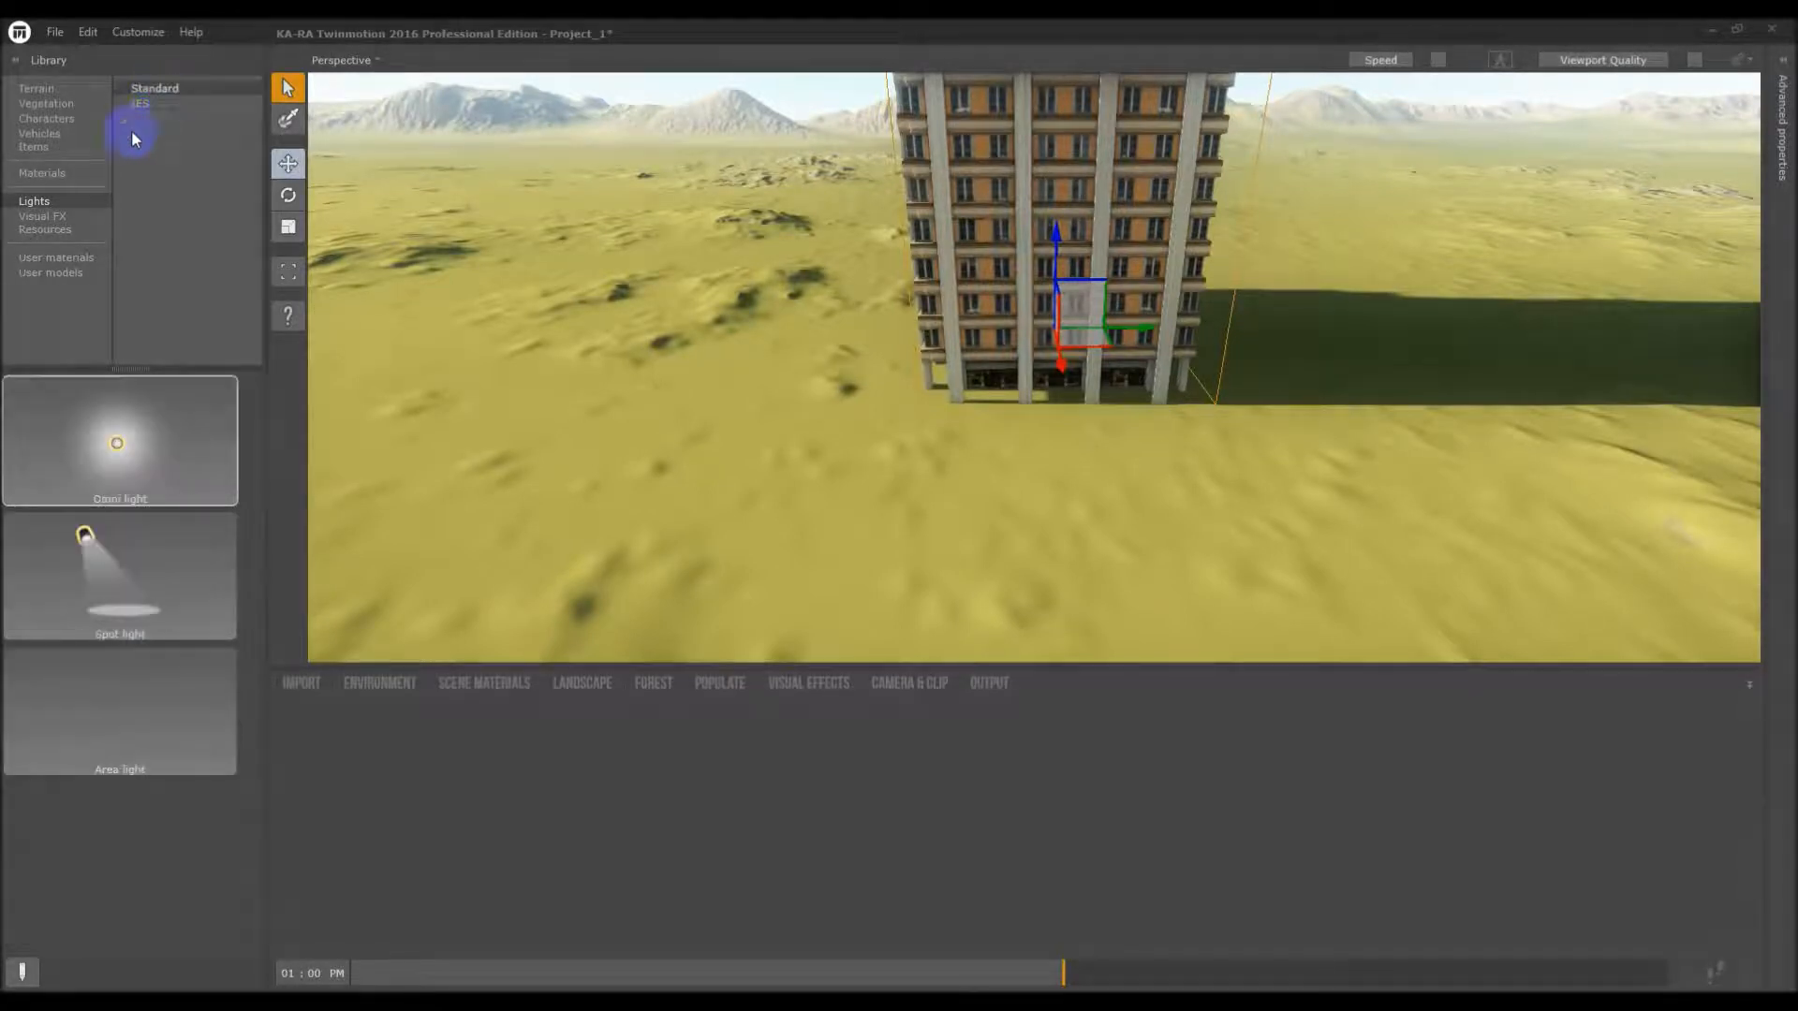
# Apply the Filmstock50 color effect from the Visual FX library's Colors category to the scene
pyautogui.click(43, 217)
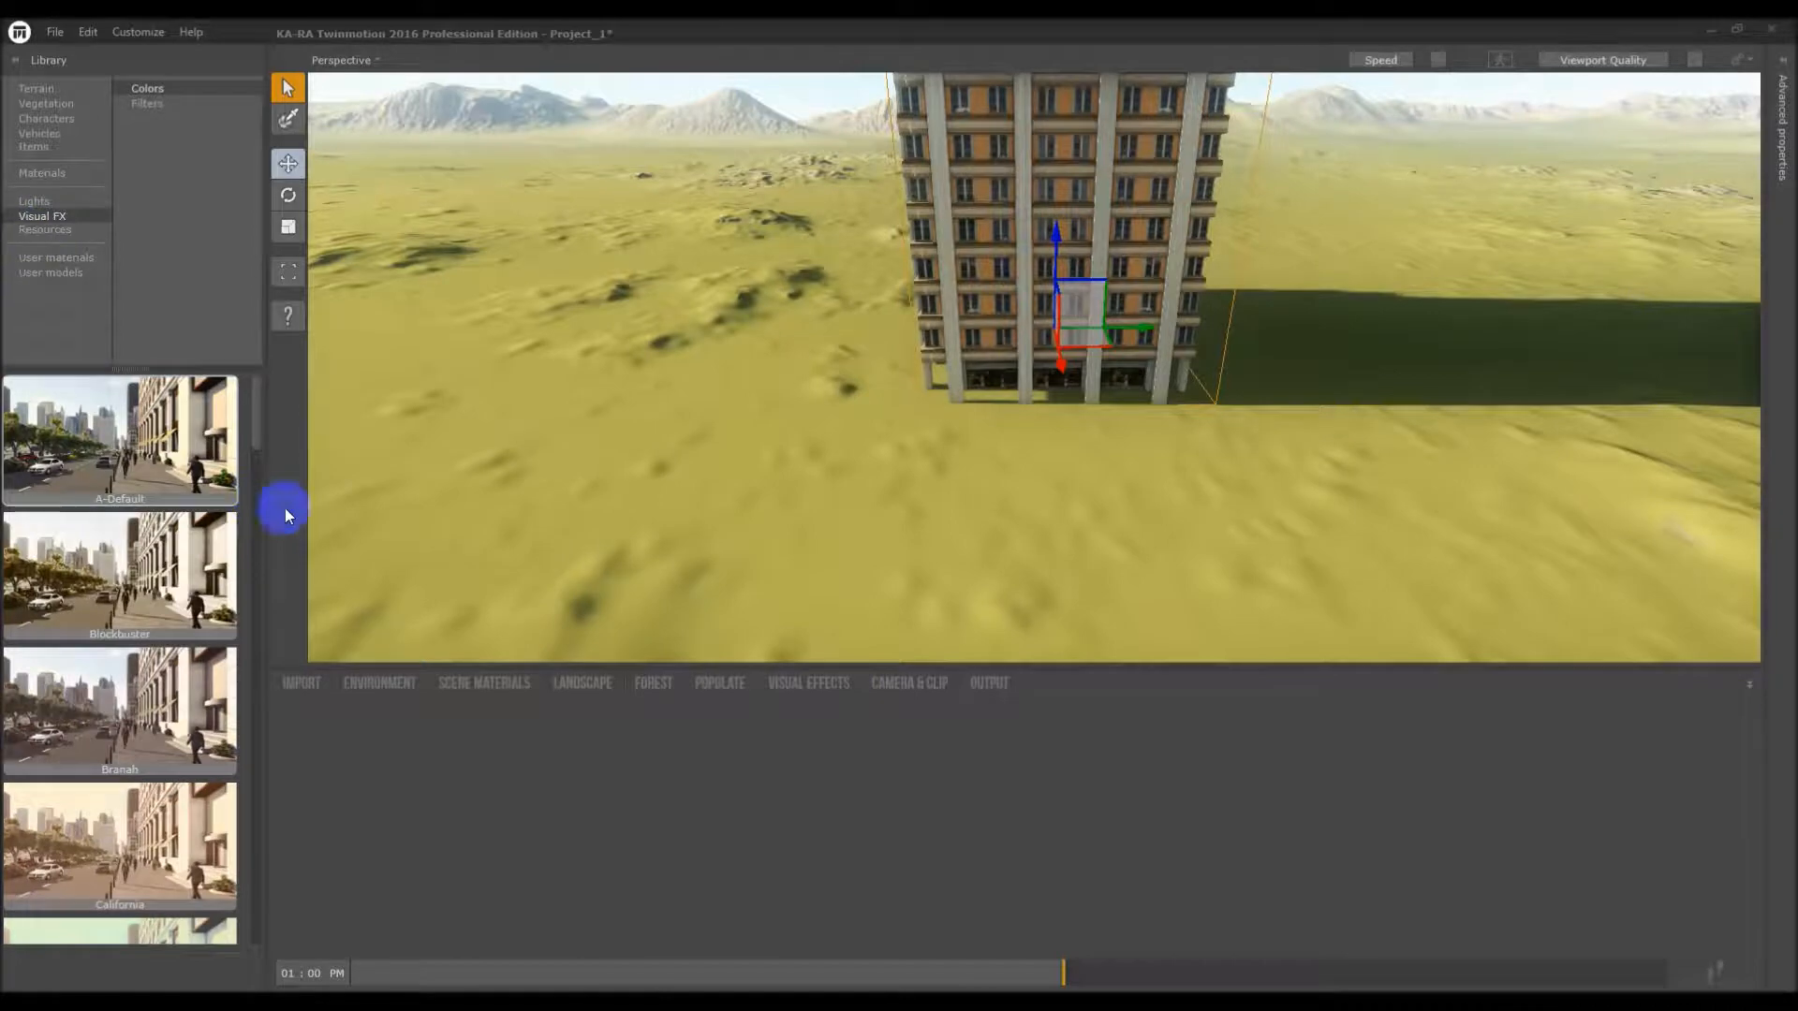
pyautogui.moveTo(820, 383); pyautogui.dragTo(1030, 369, button='right')
pyautogui.scroll(-2, 118, 771)
pyautogui.scroll(-6, 146, 770)
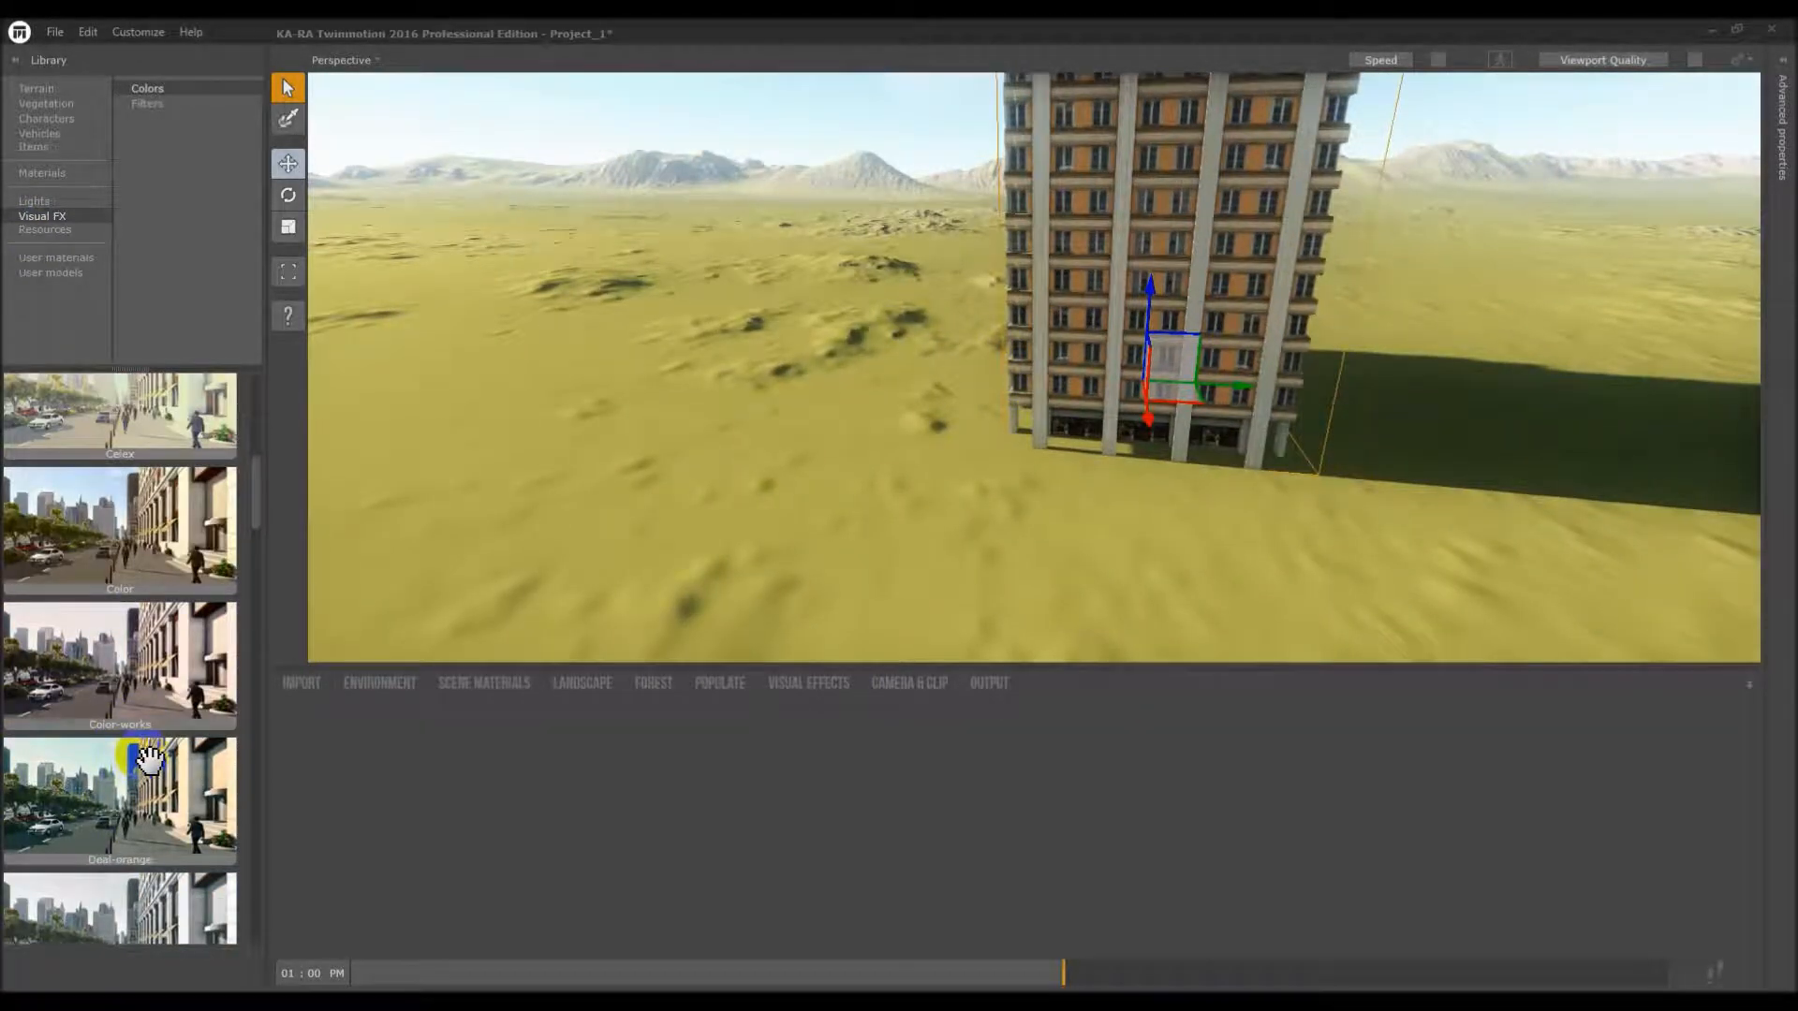
pyautogui.scroll(-1, 146, 754)
pyautogui.scroll(-1, 159, 824)
pyautogui.moveTo(163, 845); pyautogui.dragTo(930, 481)
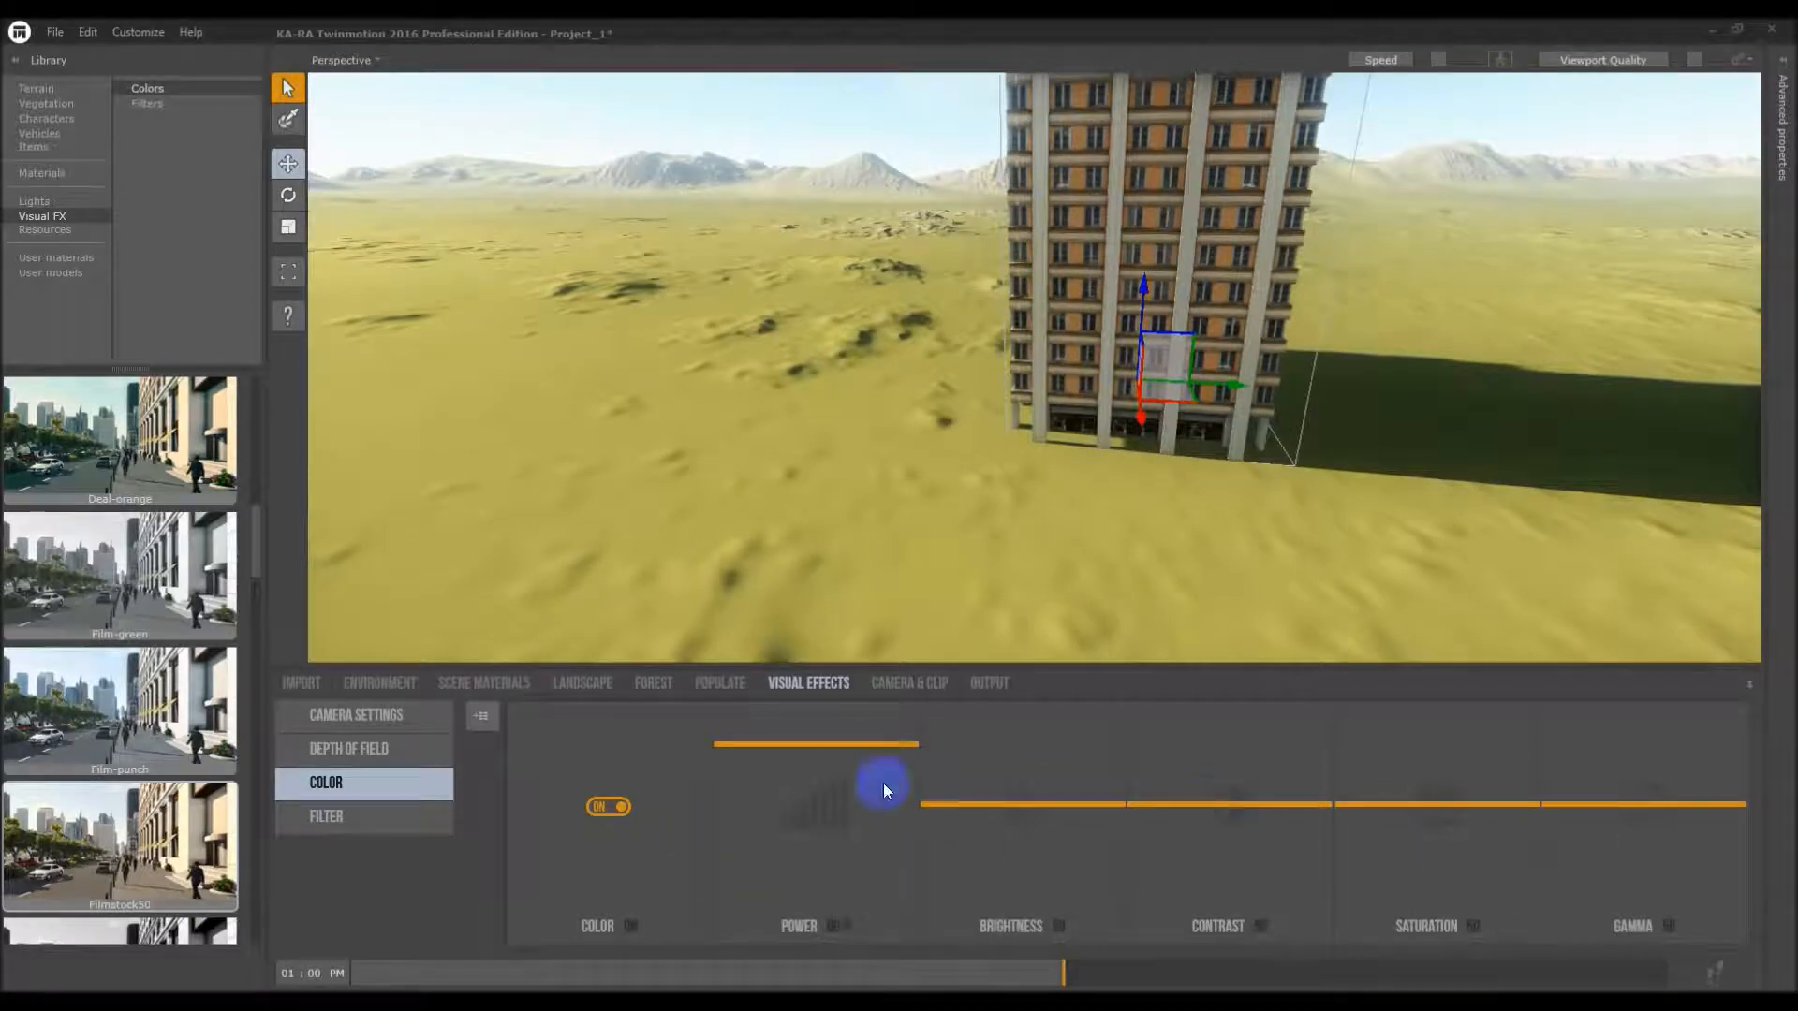
# Look at the library's Resources, User materials and User models categories
pyautogui.click(53, 232)
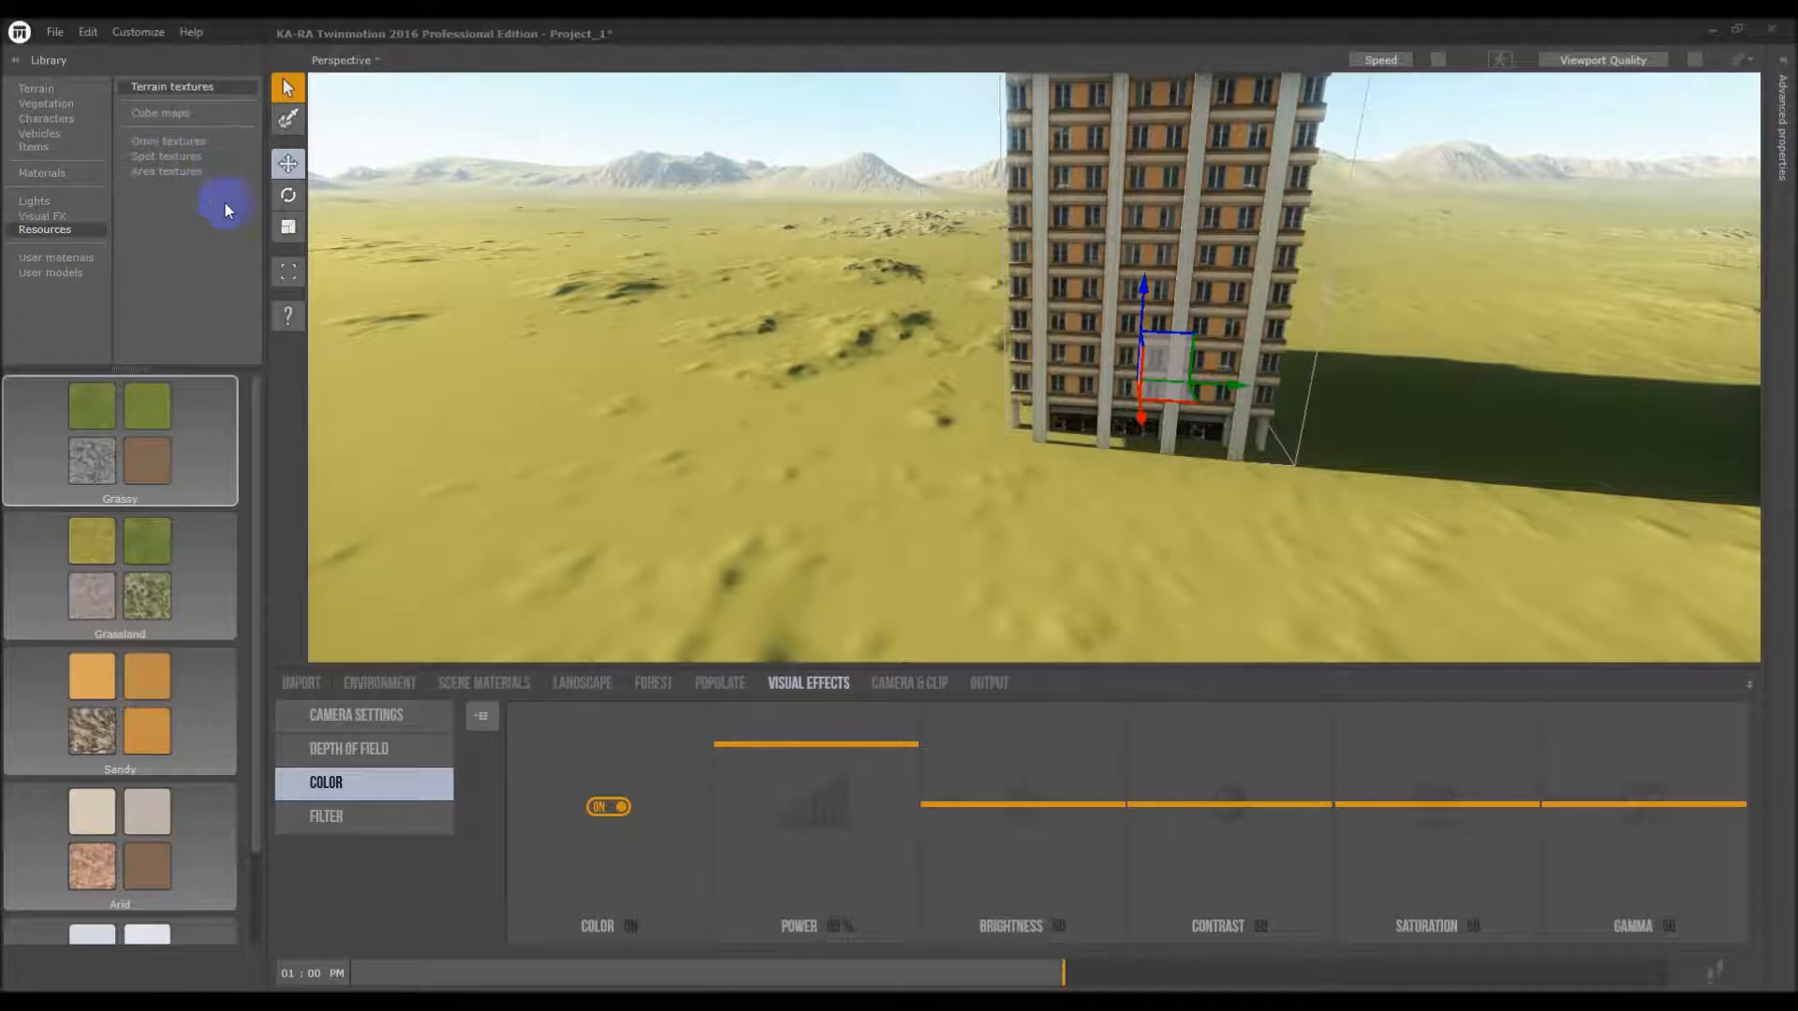
pyautogui.click(58, 258)
pyautogui.click(74, 272)
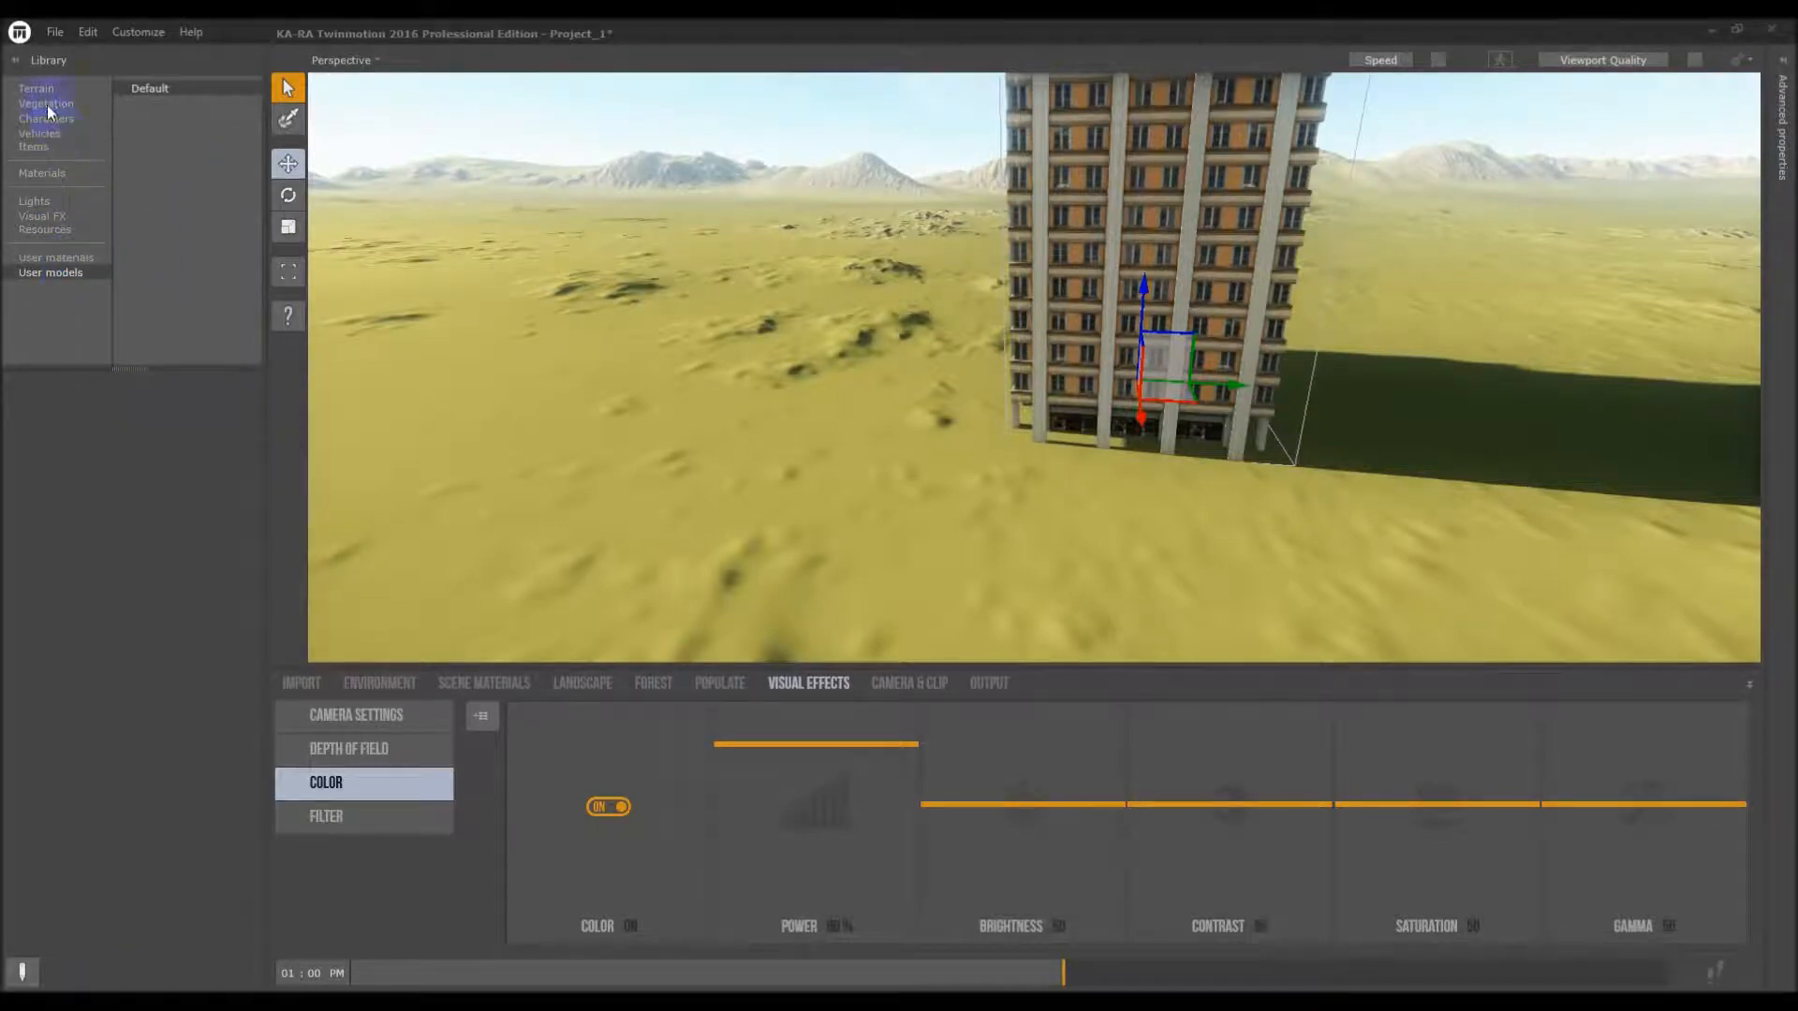
# Look at the 3D model import dialog and its file browser on the NOMI (G:) drive, and cancel the import
pyautogui.click(290, 120)
pyautogui.click(316, 686)
pyautogui.click(373, 723)
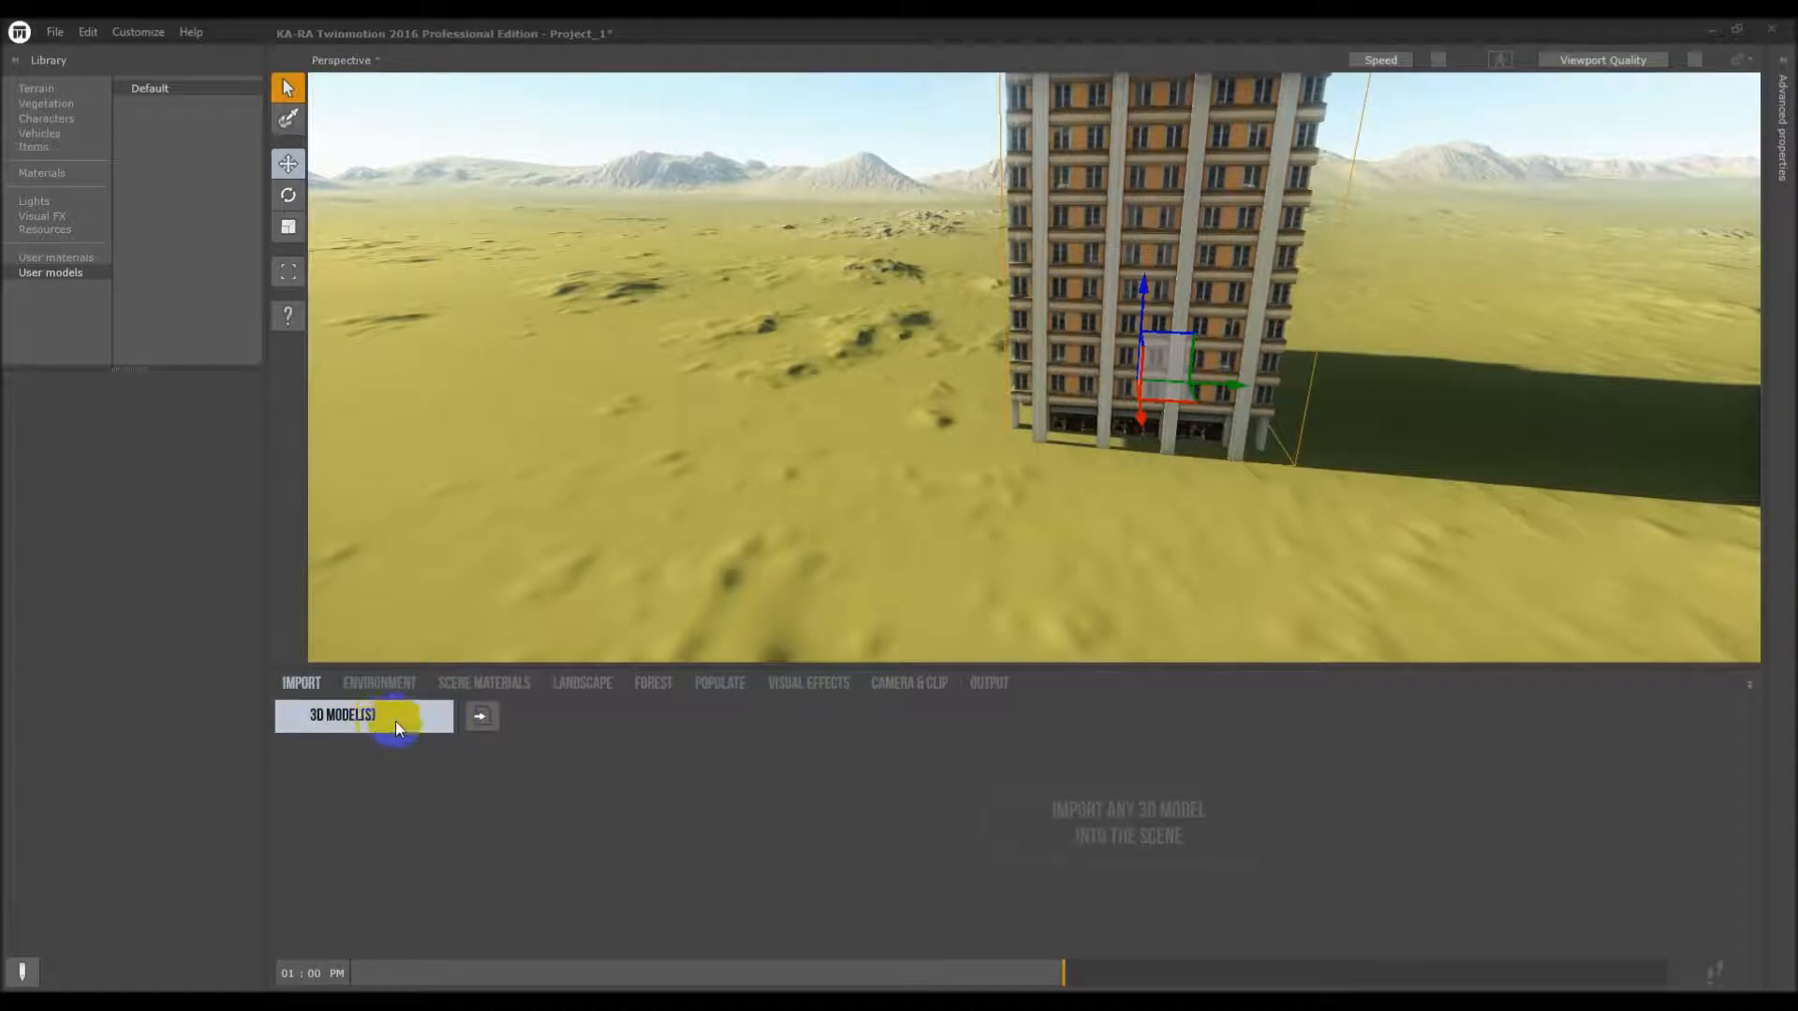
pyautogui.click(483, 718)
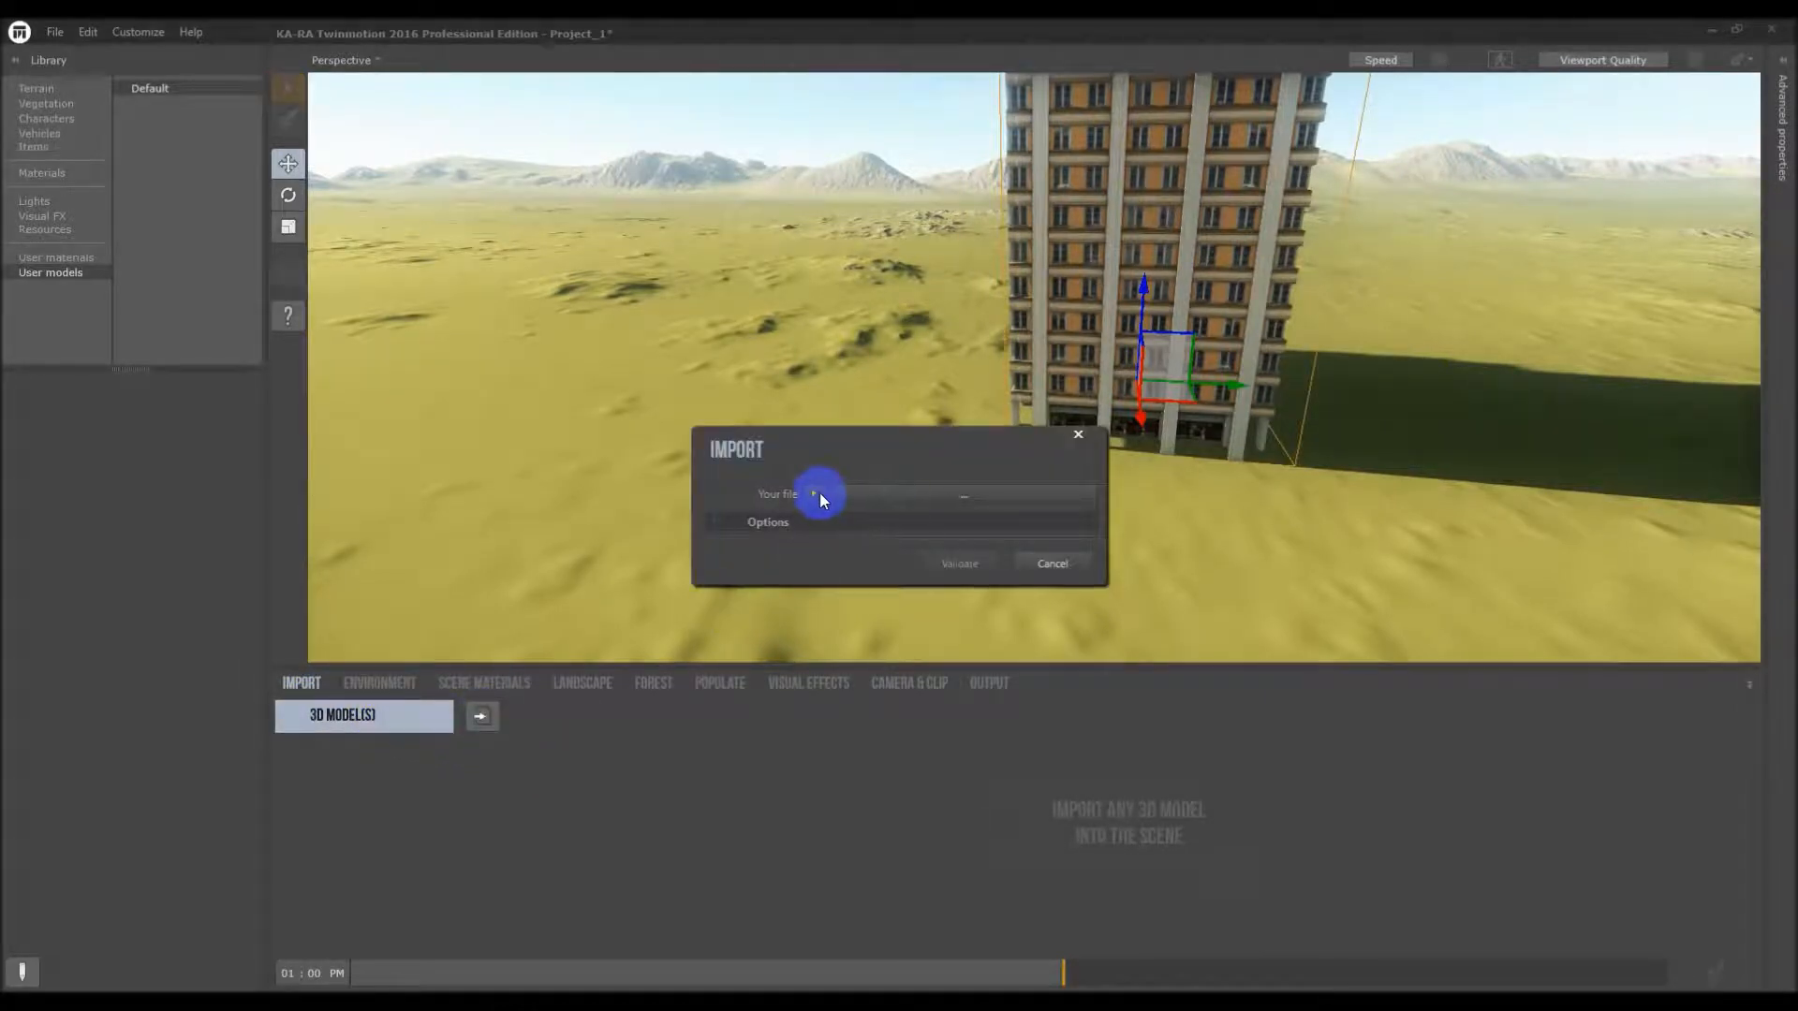
pyautogui.click(894, 497)
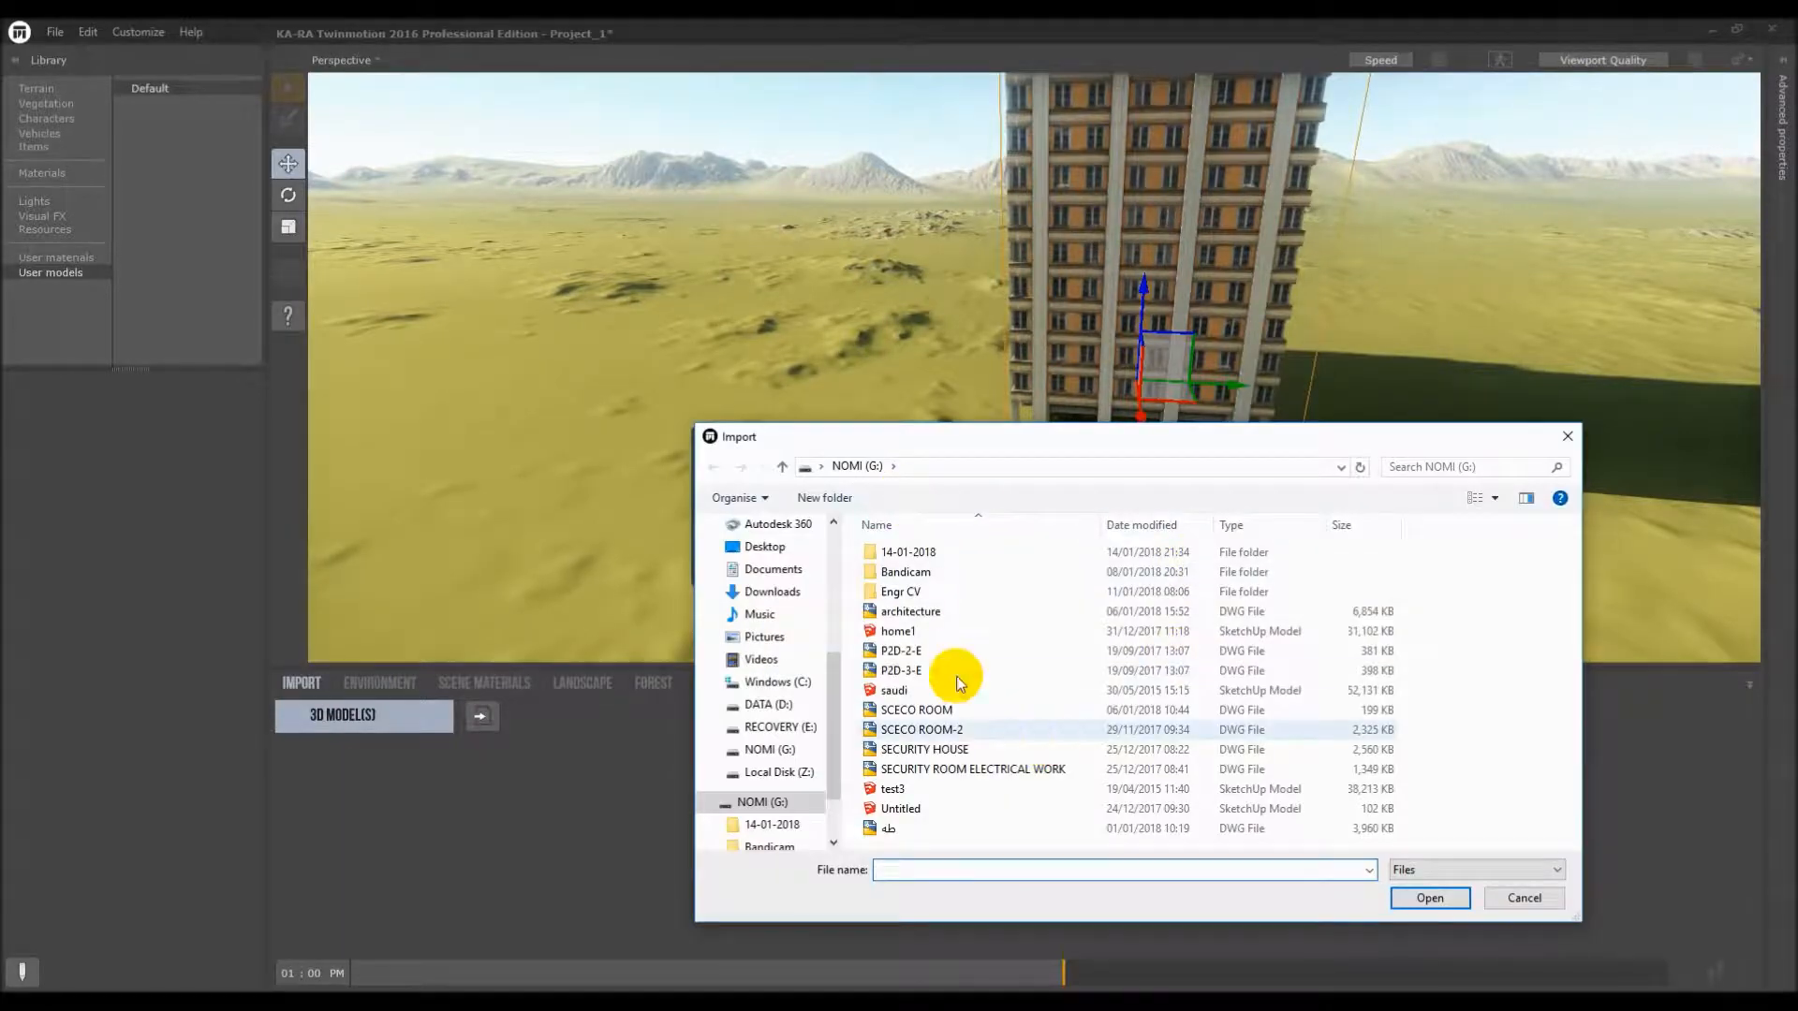
pyautogui.click(1573, 440)
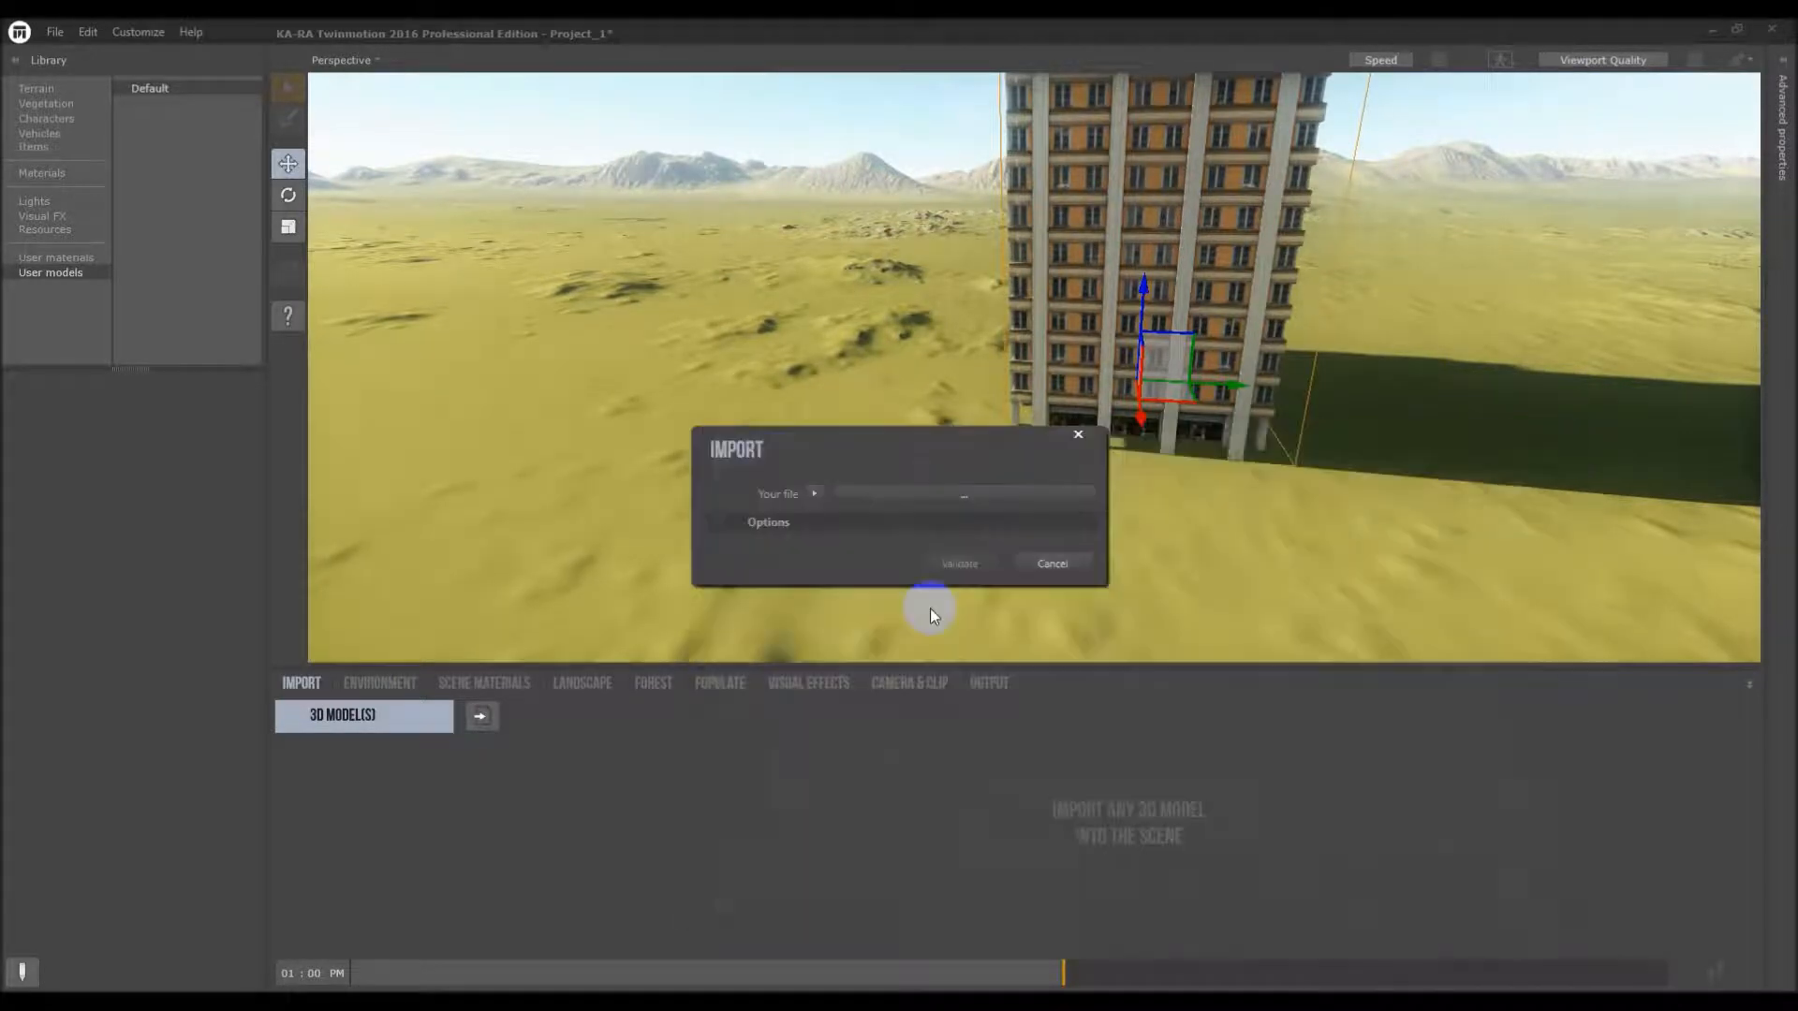
pyautogui.click(1052, 566)
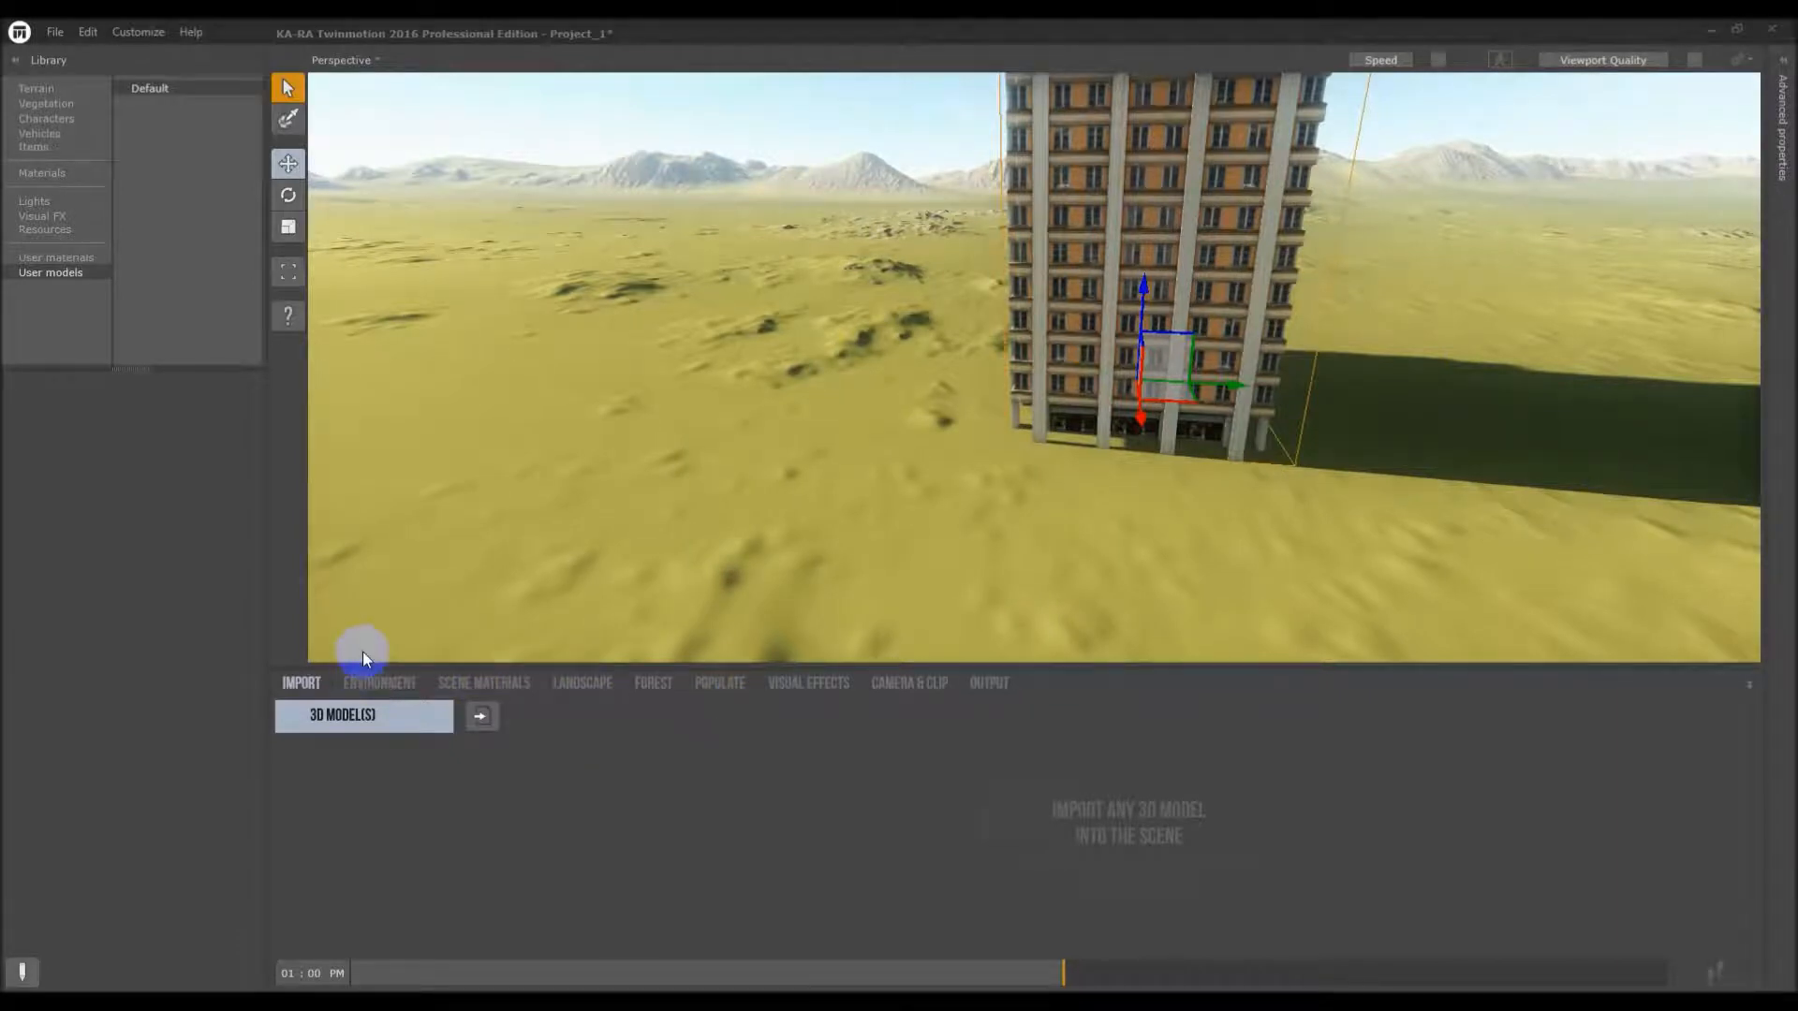
# Set the weather's cloud type to Cirrus and raise the fog power slightly, with the sky above the tower in view
pyautogui.click(426, 695)
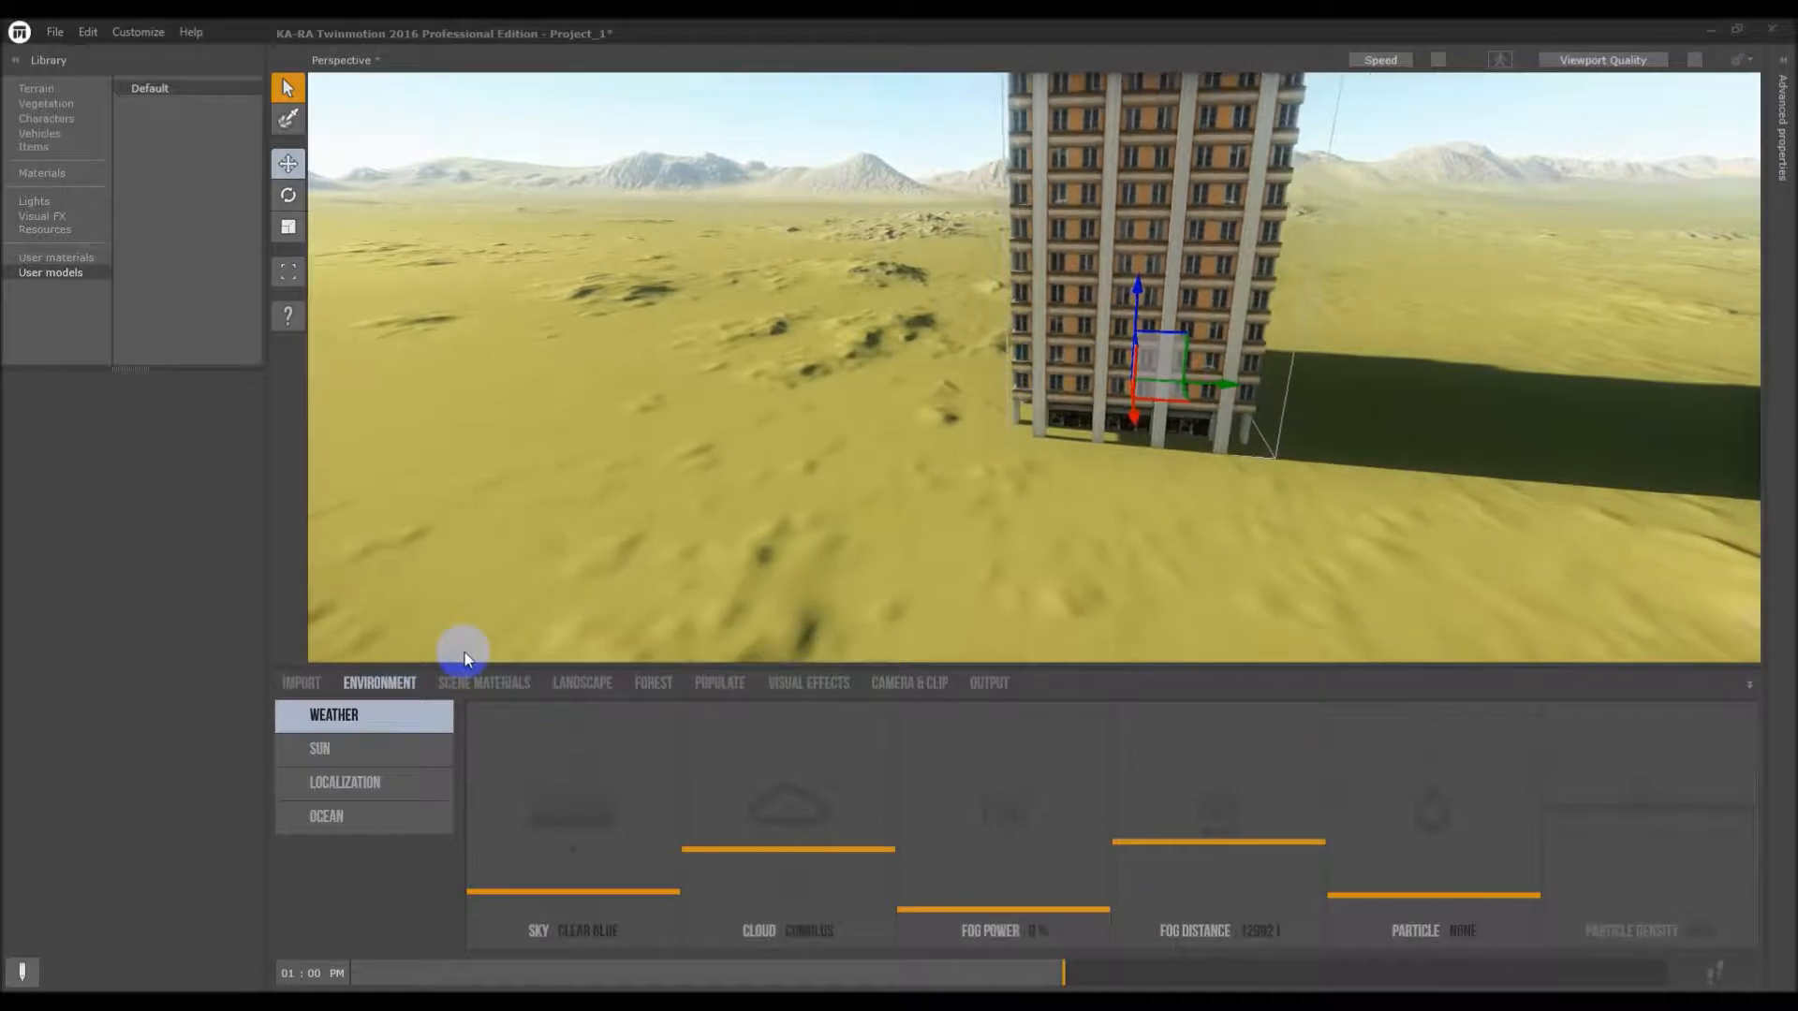
pyautogui.scroll(-3, 875, 462)
pyautogui.moveTo(856, 517); pyautogui.dragTo(1023, 369, button='right')
pyautogui.moveTo(605, 892)
pyautogui.mouseDown()
pyautogui.moveTo(633, 818)
pyautogui.moveTo(630, 887)
pyautogui.mouseUp()
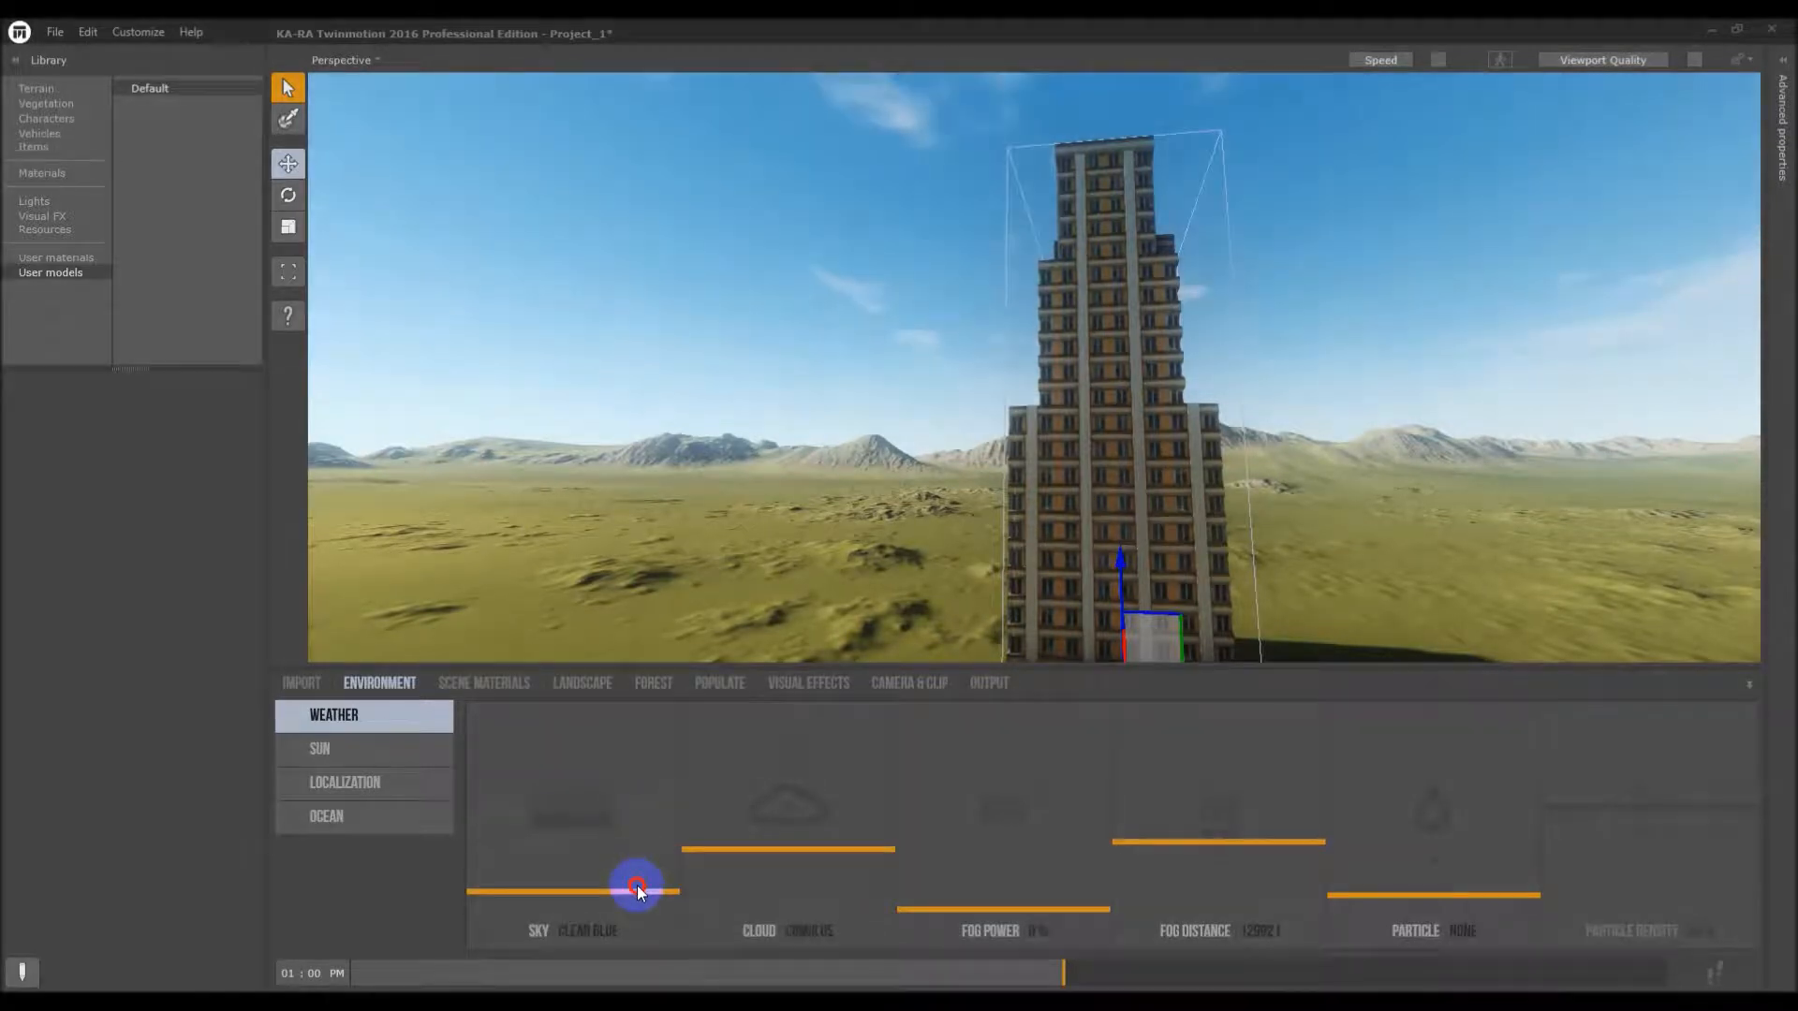
pyautogui.moveTo(799, 847); pyautogui.dragTo(836, 754)
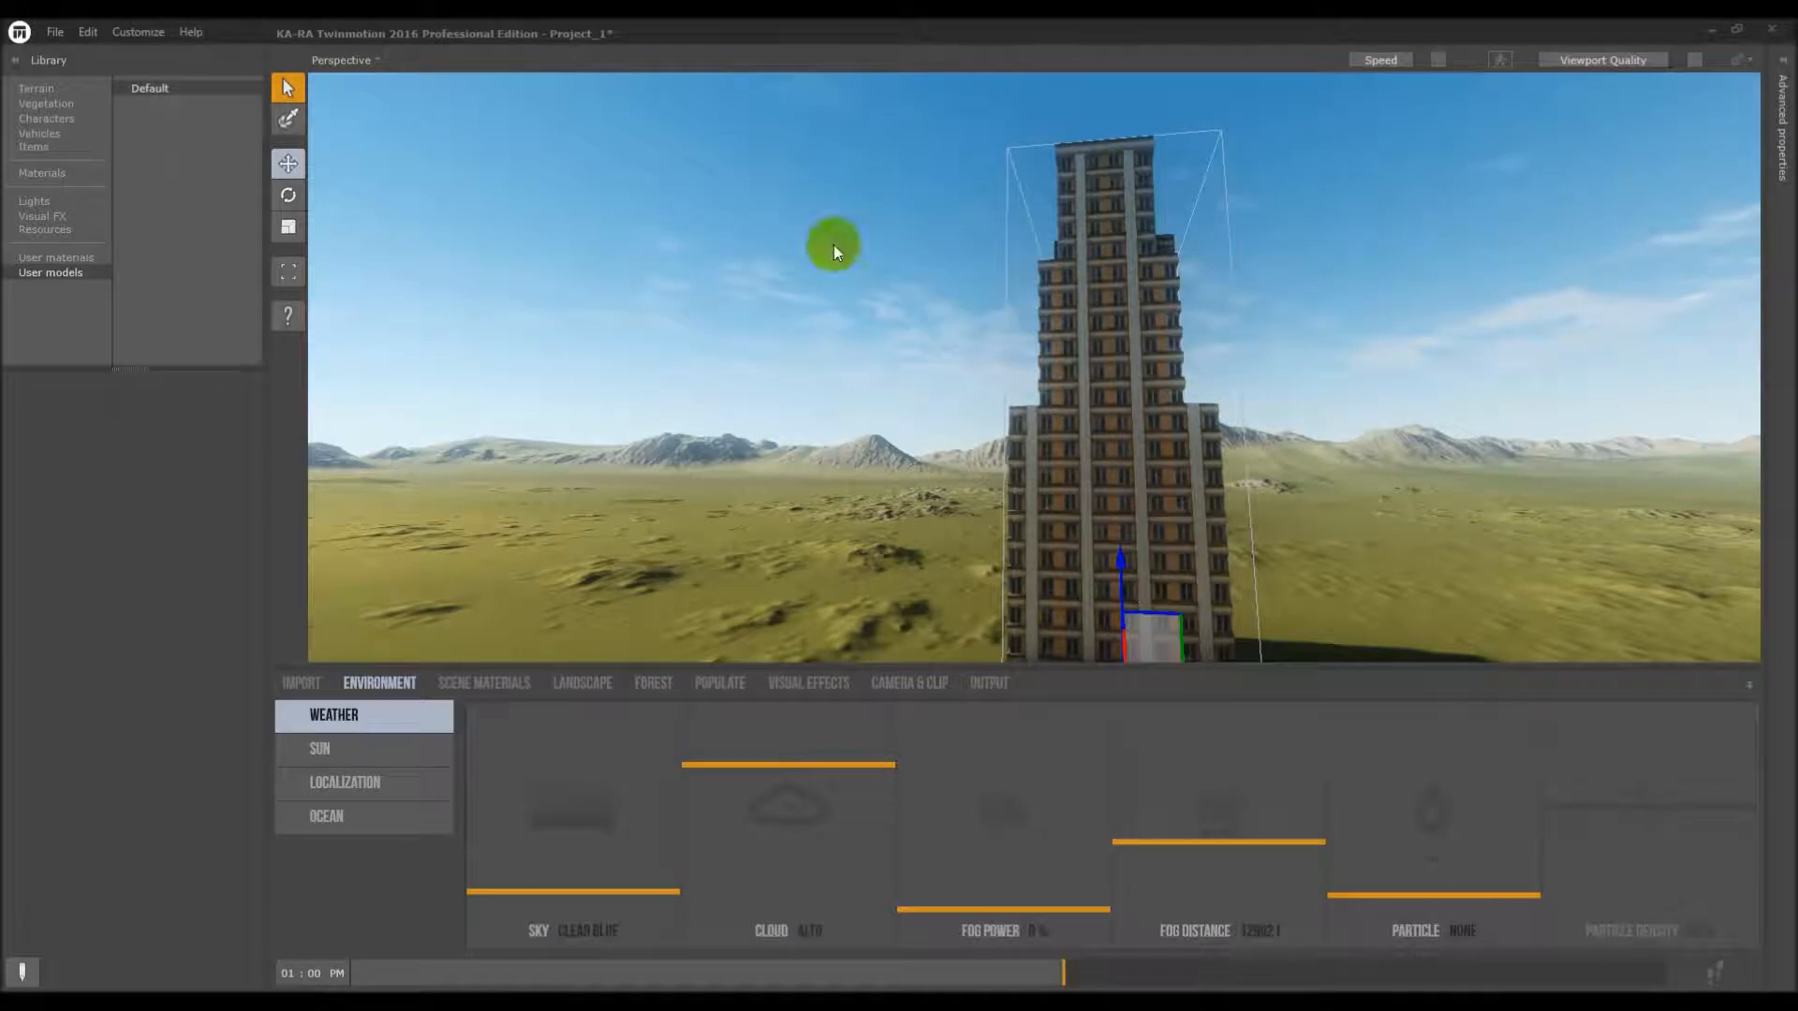
pyautogui.moveTo(784, 751); pyautogui.dragTo(785, 742)
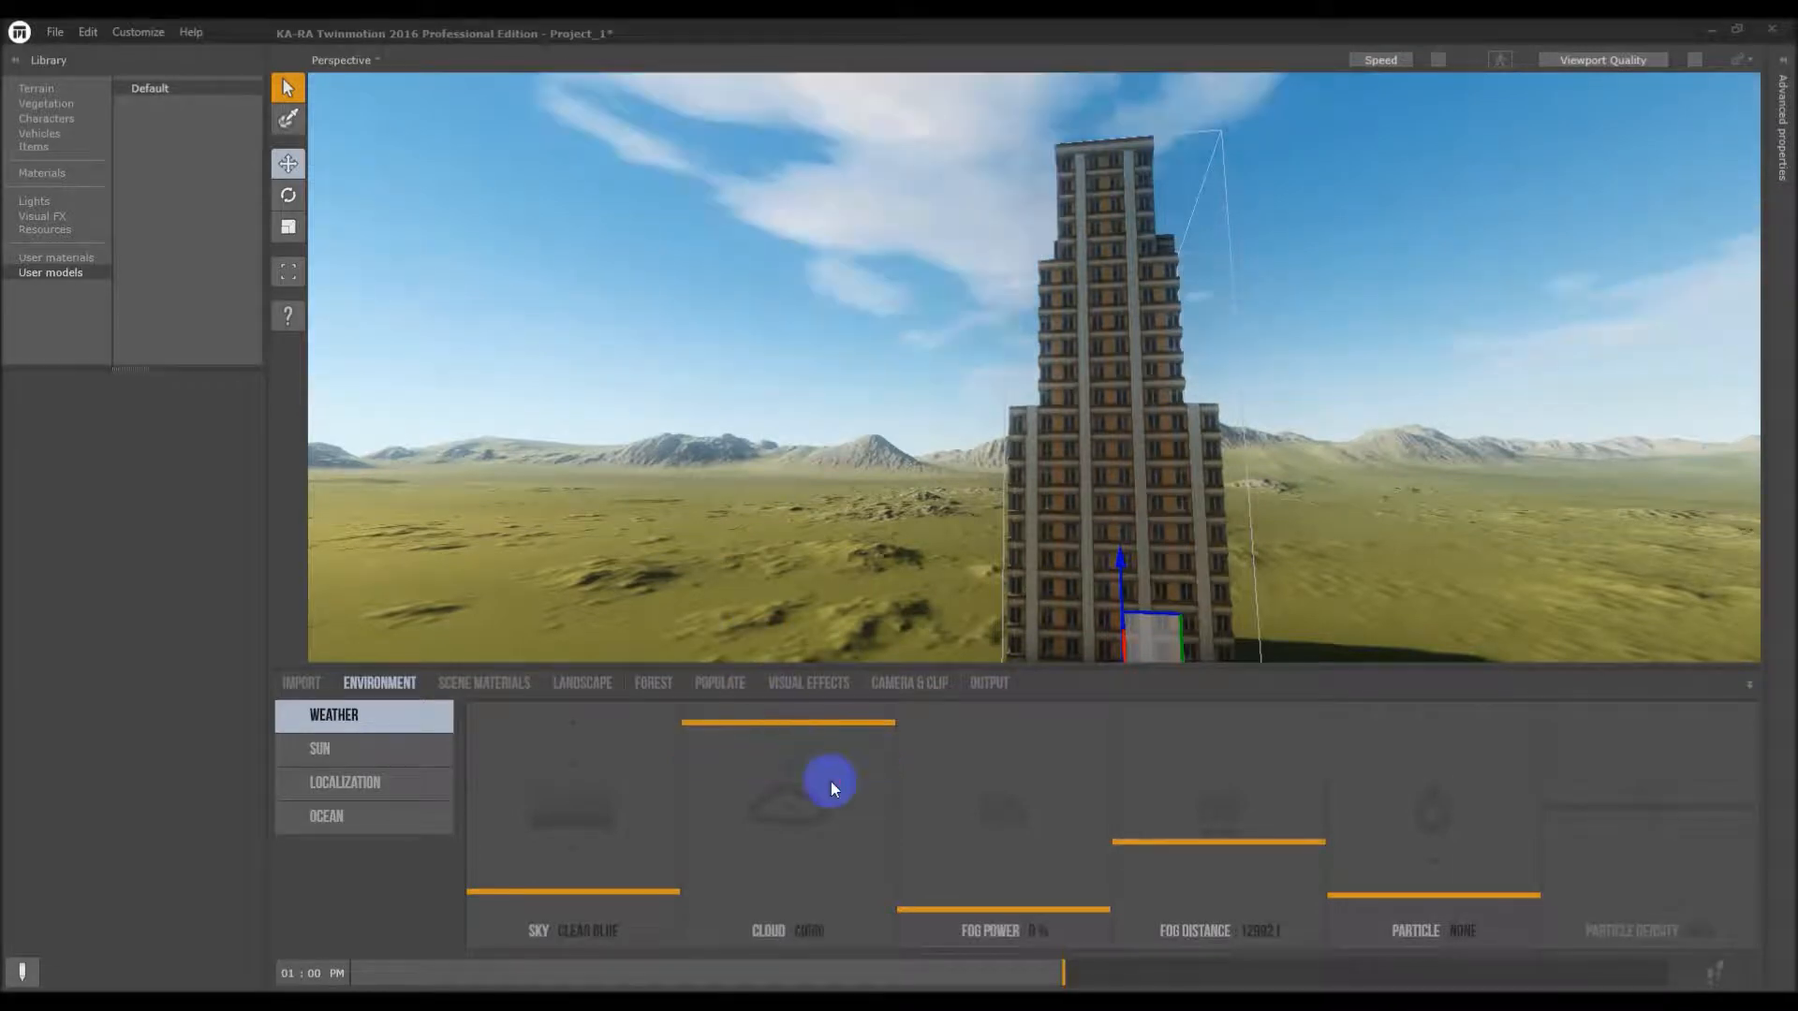
pyautogui.moveTo(1050, 897)
pyautogui.mouseDown()
pyautogui.moveTo(1035, 866)
pyautogui.moveTo(1035, 898)
pyautogui.moveTo(1052, 782)
pyautogui.moveTo(1061, 894)
pyautogui.mouseUp()
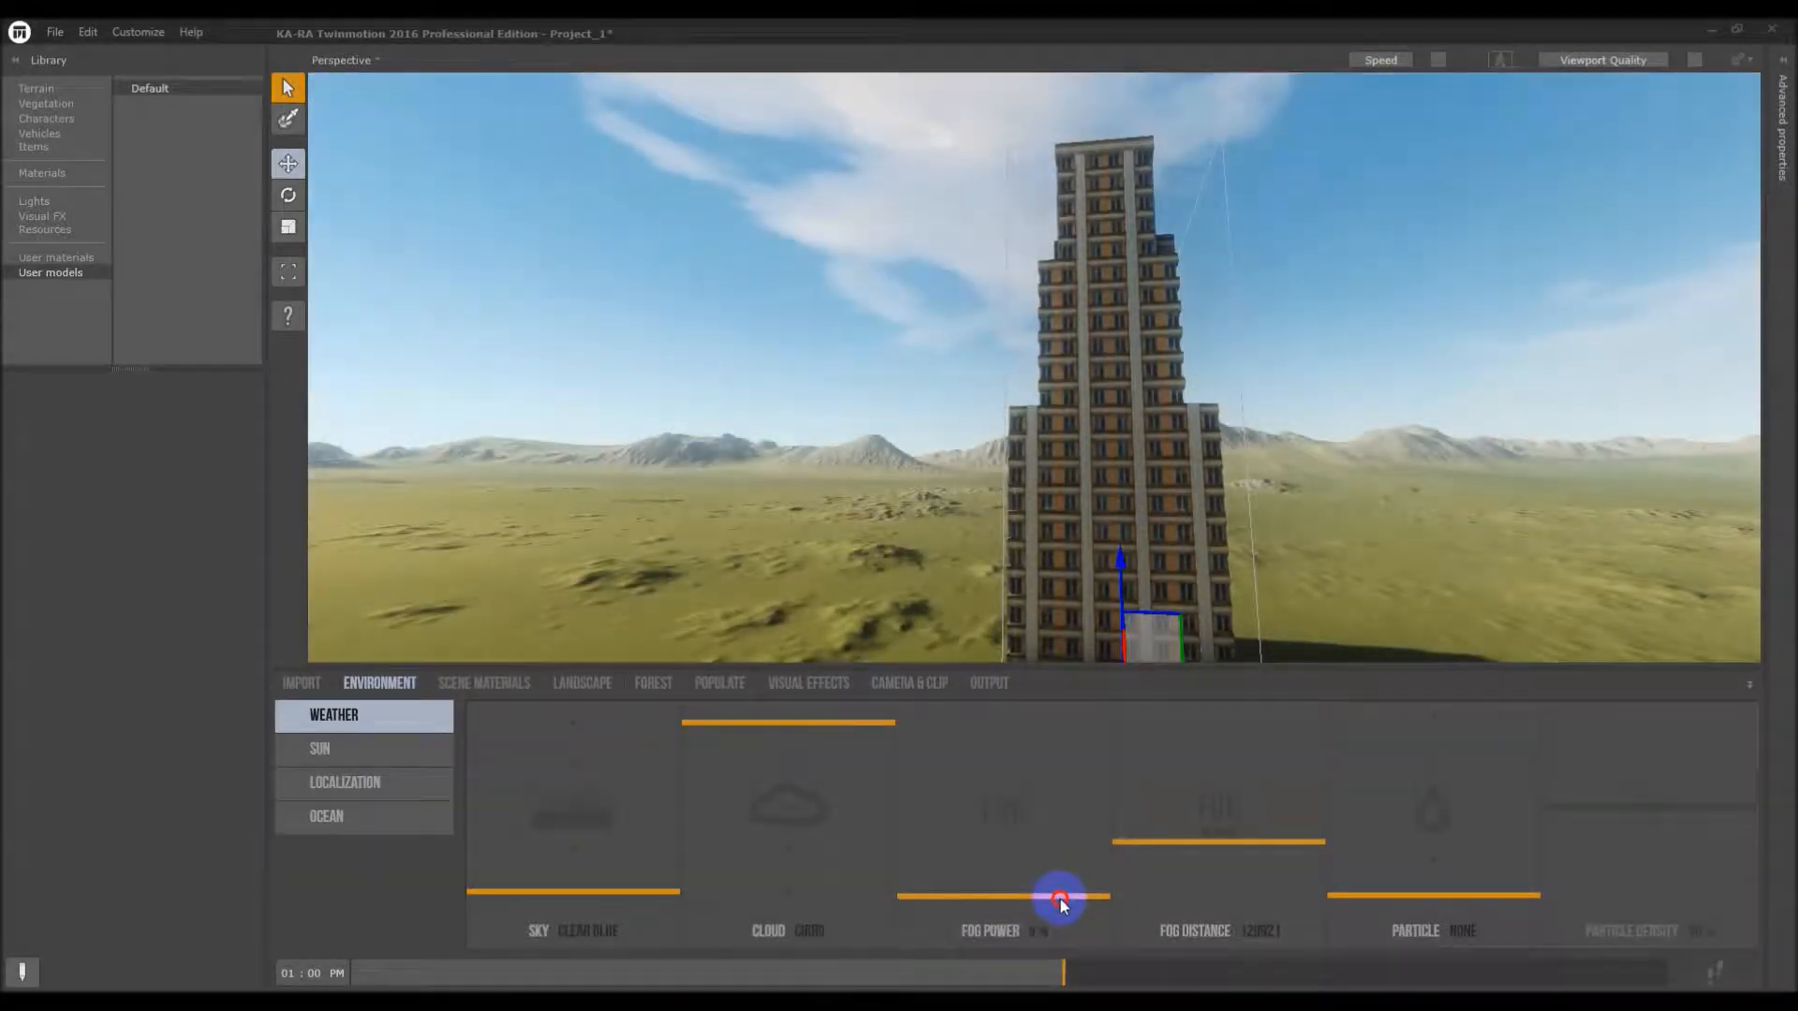
# Set the sun's power to 87% and raise its brightness
pyautogui.click(331, 749)
pyautogui.moveTo(726, 828)
pyautogui.mouseDown()
pyautogui.moveTo(727, 779)
pyautogui.moveTo(729, 822)
pyautogui.mouseUp()
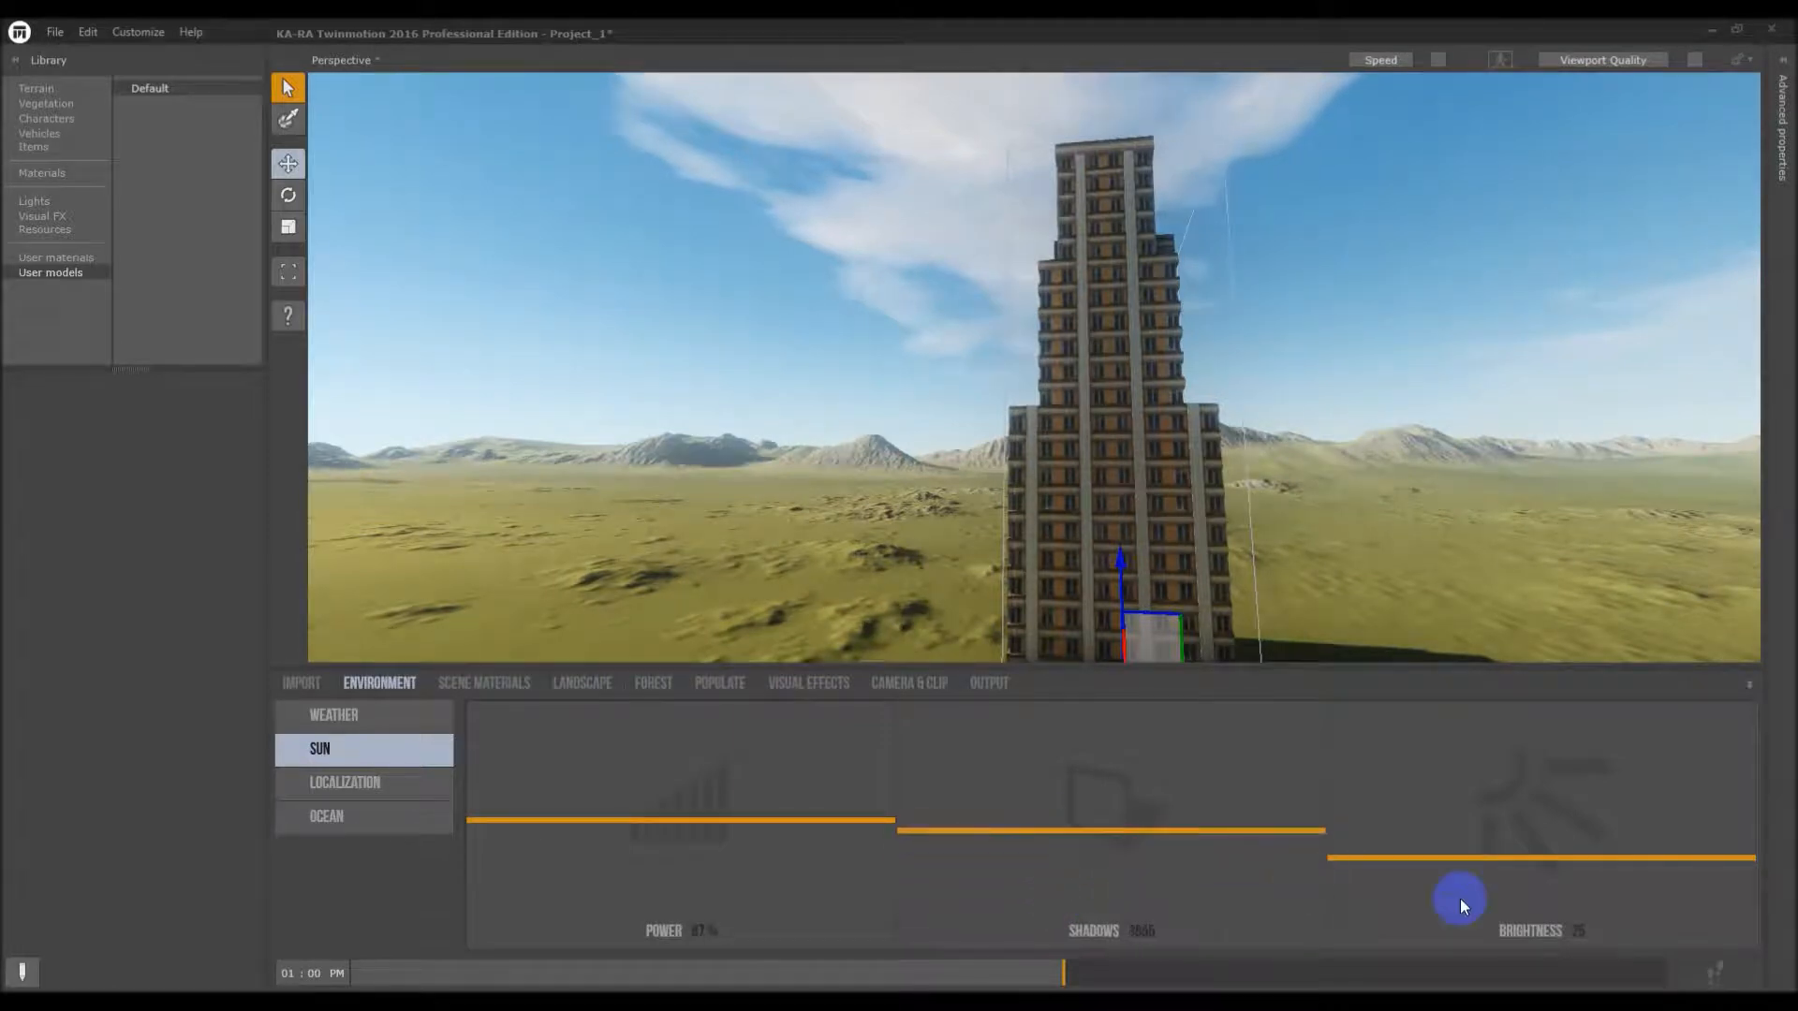
pyautogui.moveTo(1451, 837); pyautogui.dragTo(1467, 793)
# Set the environment's north offset to 43° and the day of the month to 27
pyautogui.click(371, 784)
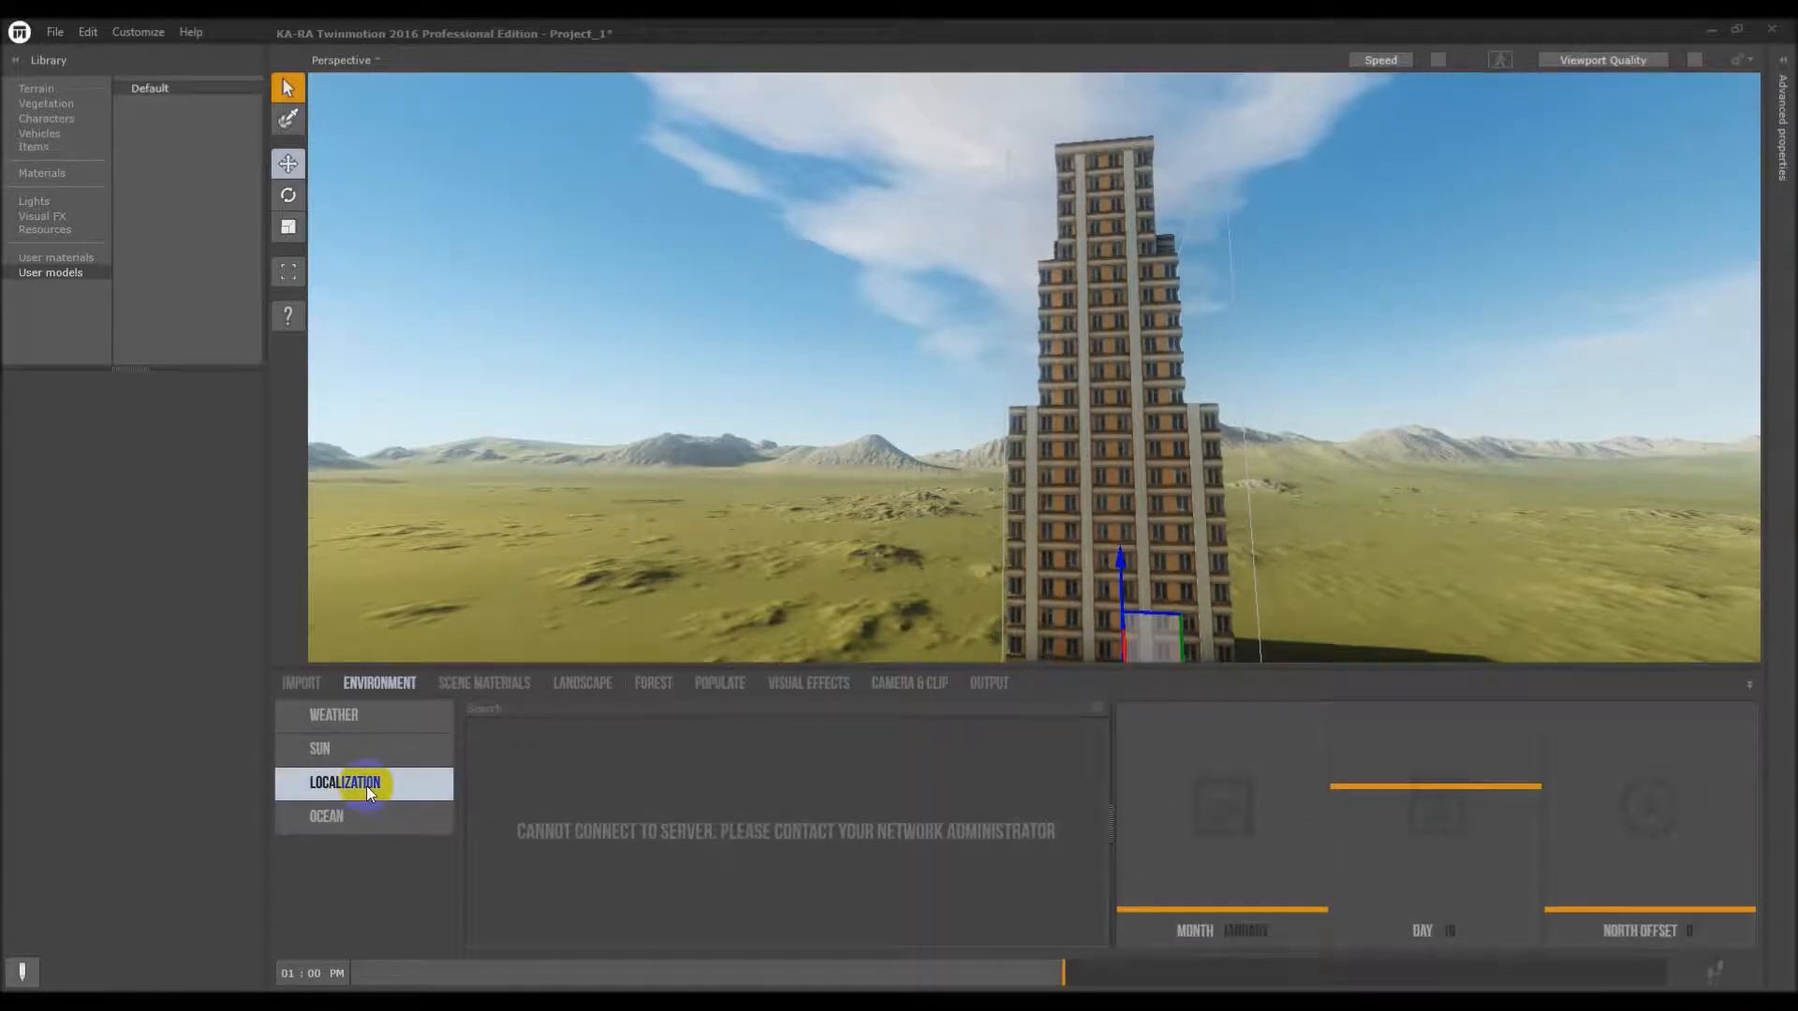
pyautogui.moveTo(1666, 909)
pyautogui.mouseDown()
pyautogui.moveTo(1667, 856)
pyautogui.moveTo(1685, 891)
pyautogui.mouseUp()
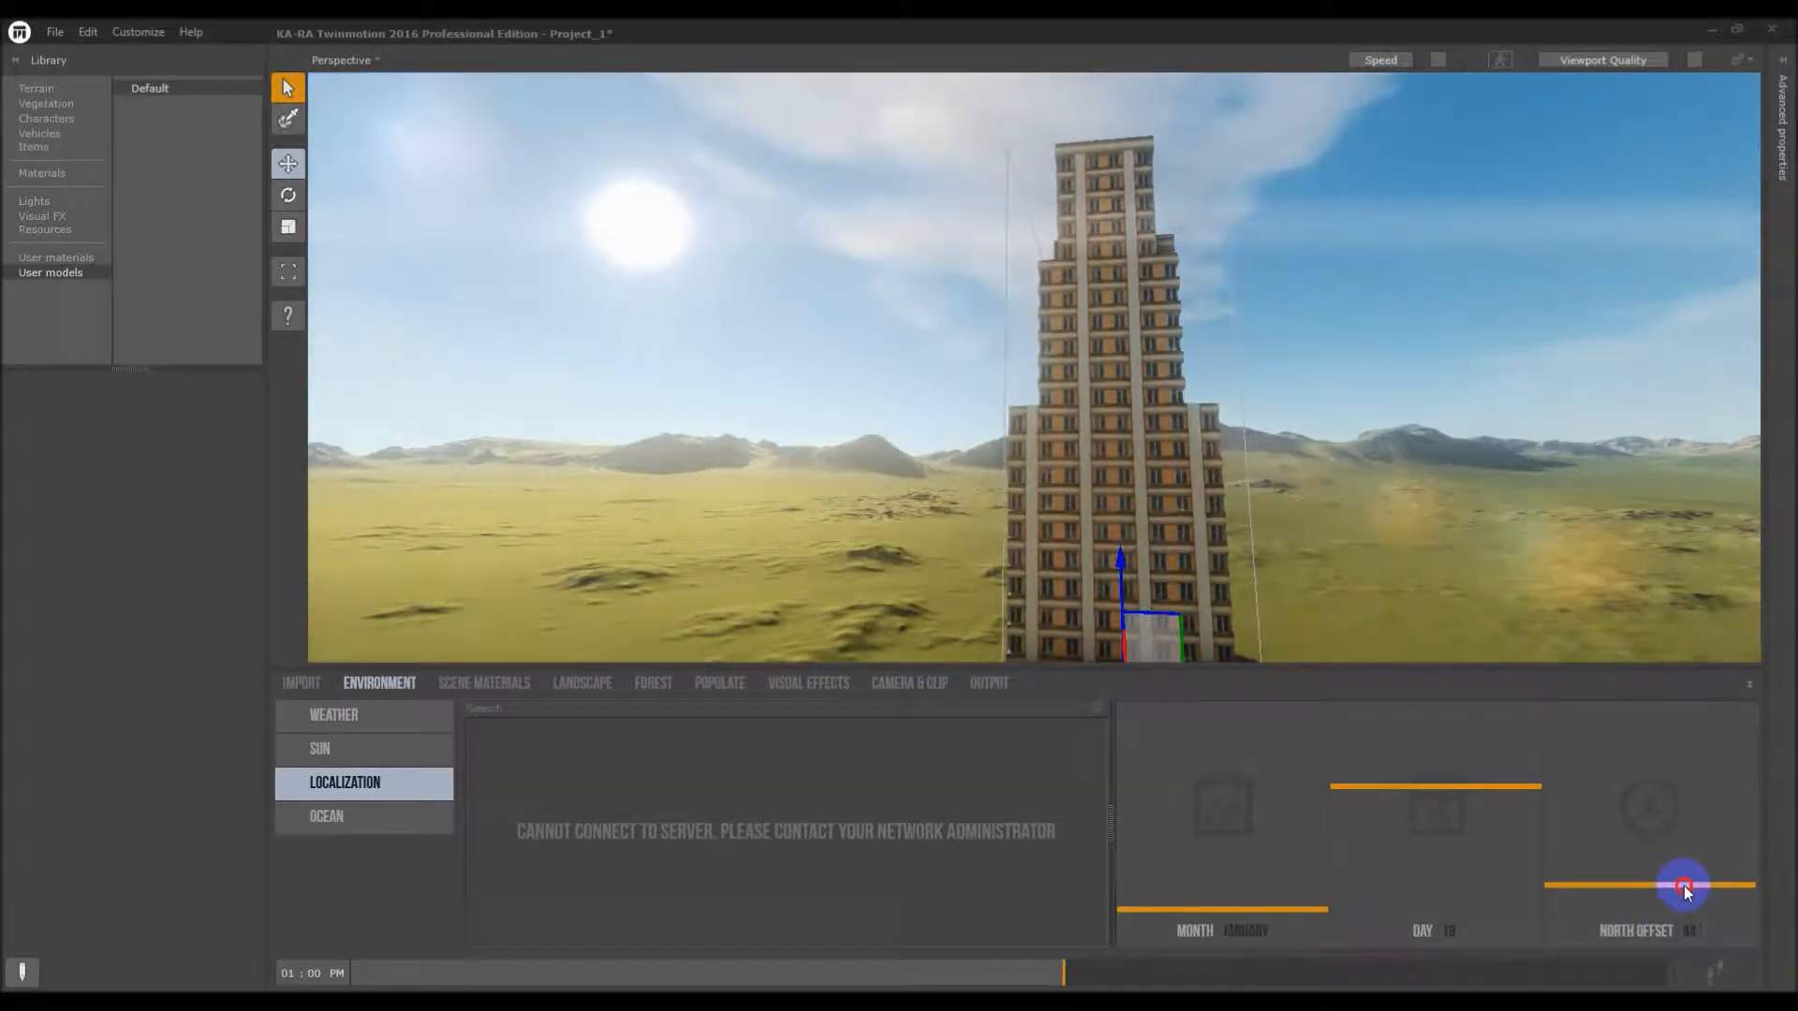
pyautogui.moveTo(1473, 788)
pyautogui.mouseDown()
pyautogui.moveTo(1456, 824)
pyautogui.moveTo(1462, 756)
pyautogui.mouseUp()
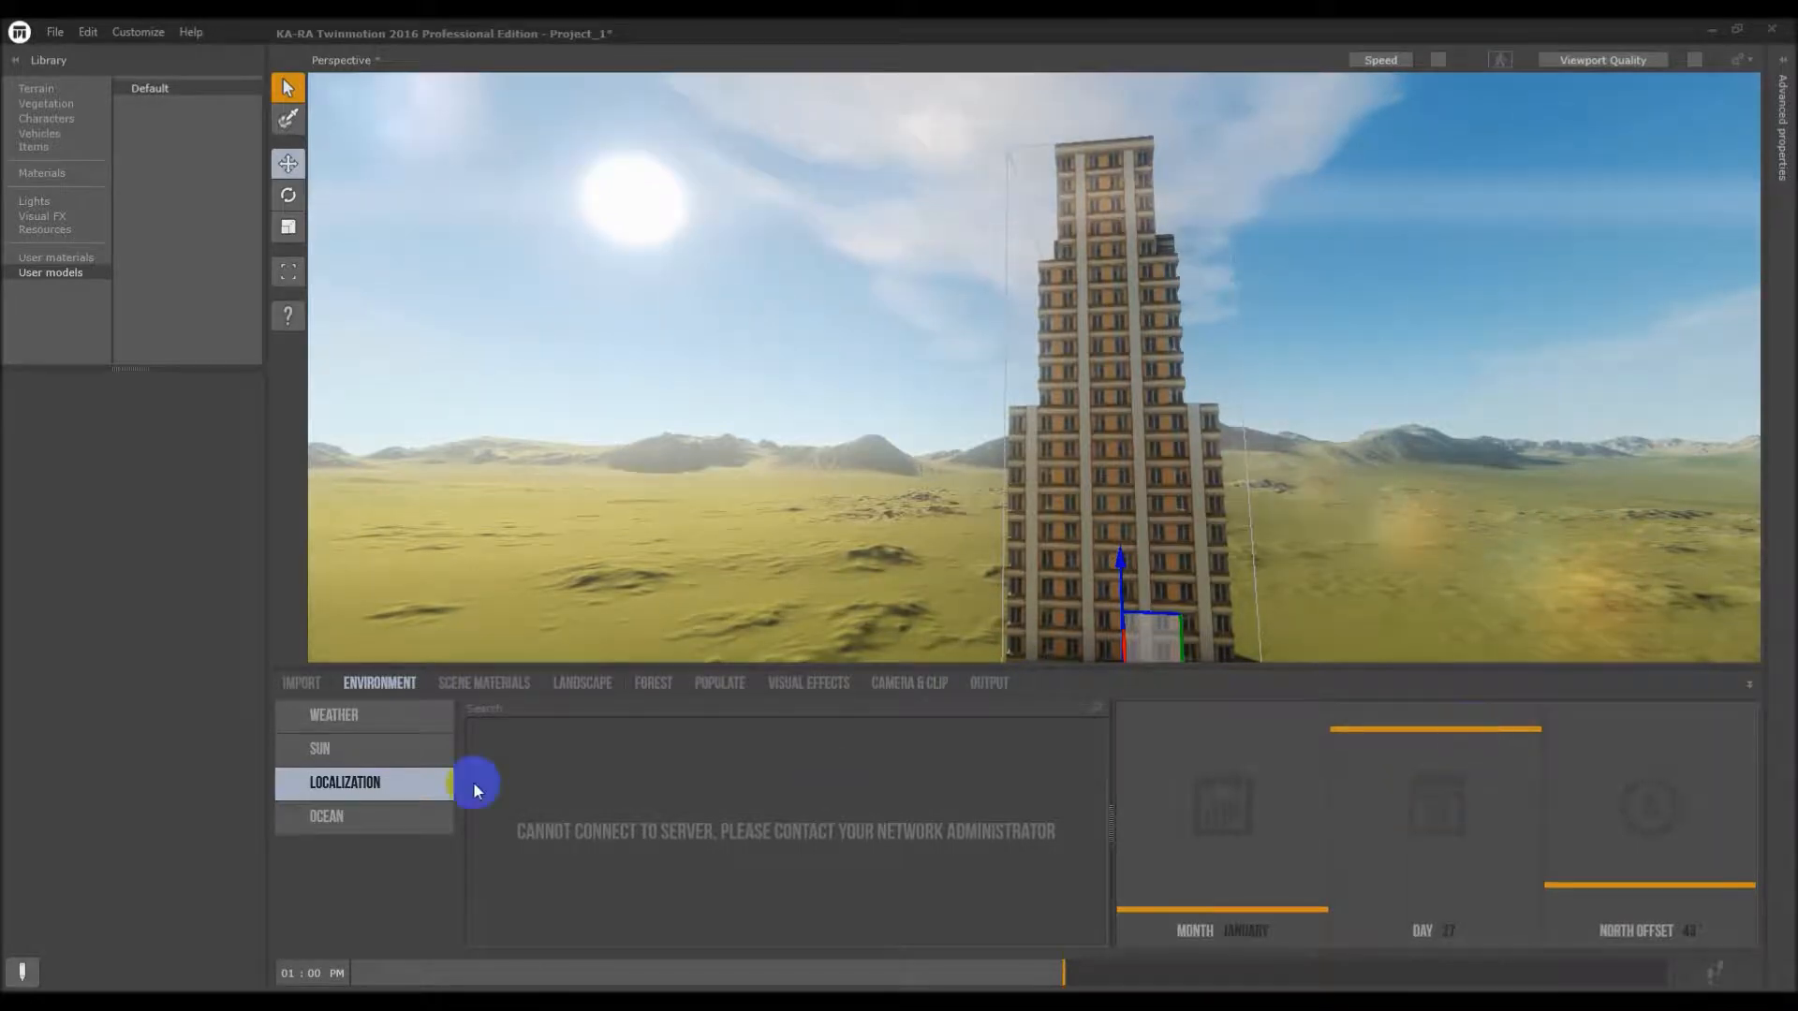
# Enable the environment's ocean and view the water around the base of the tower
pyautogui.click(324, 814)
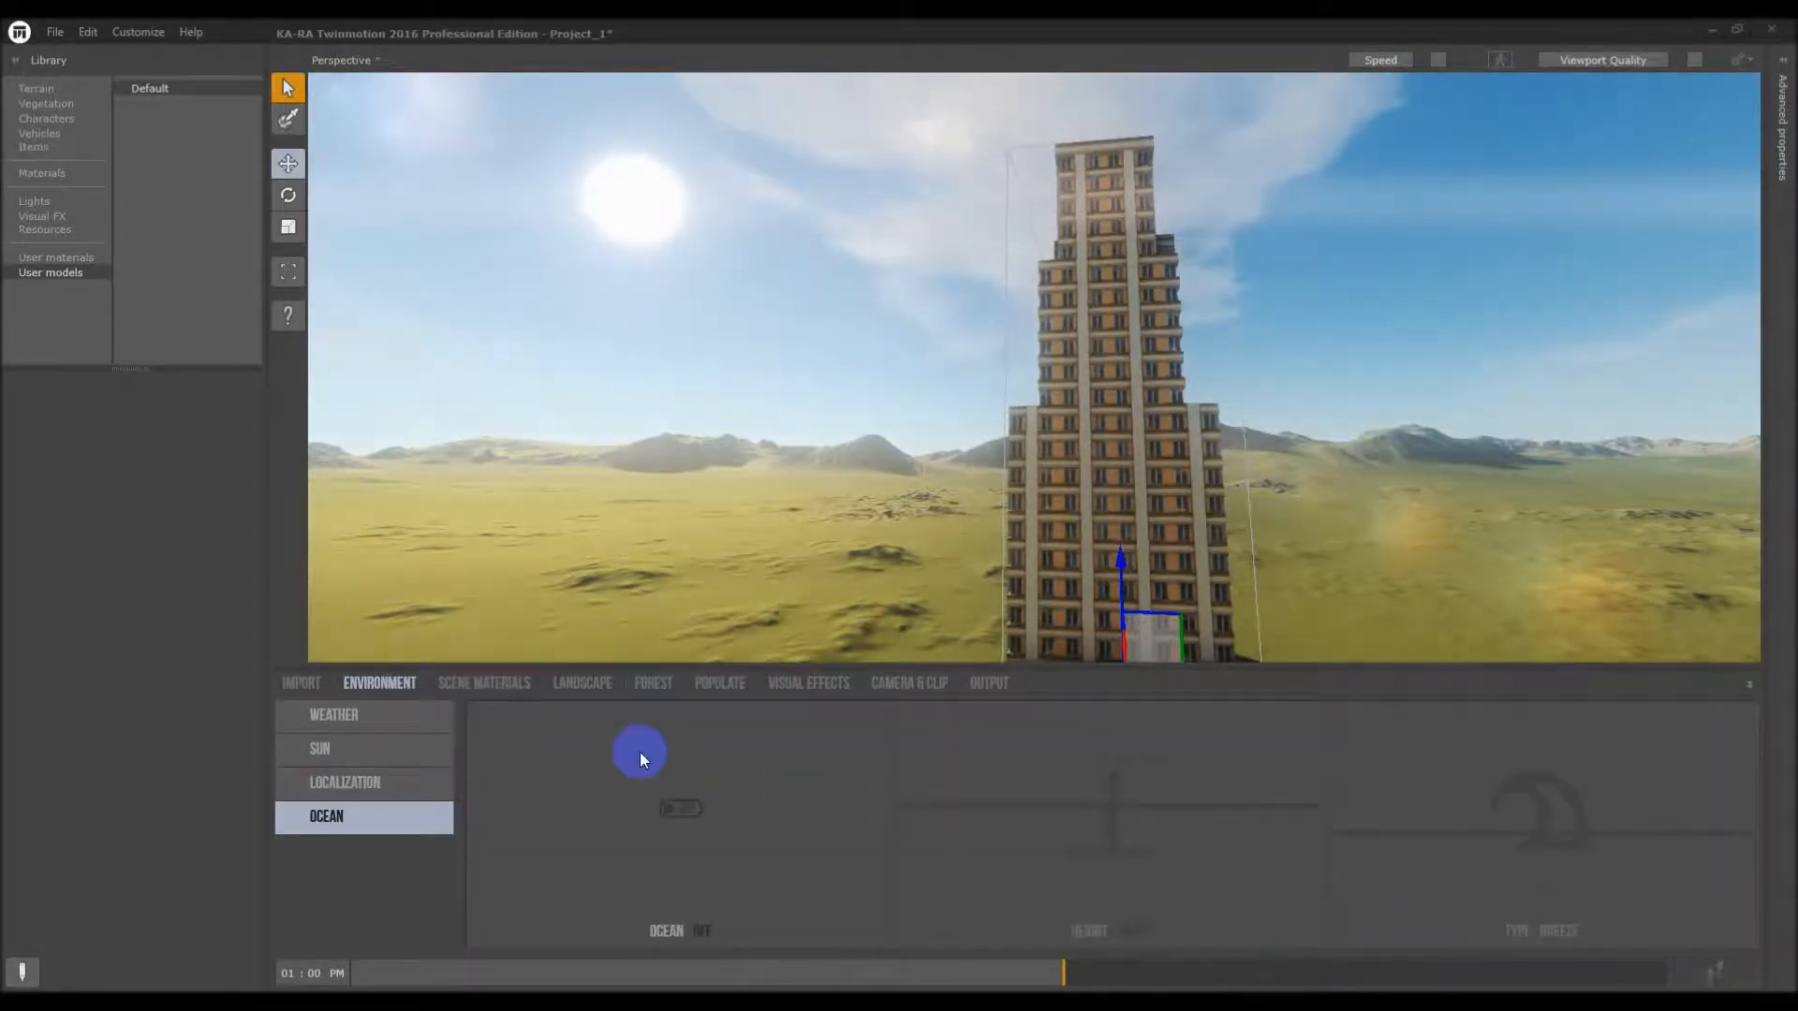
pyautogui.click(678, 807)
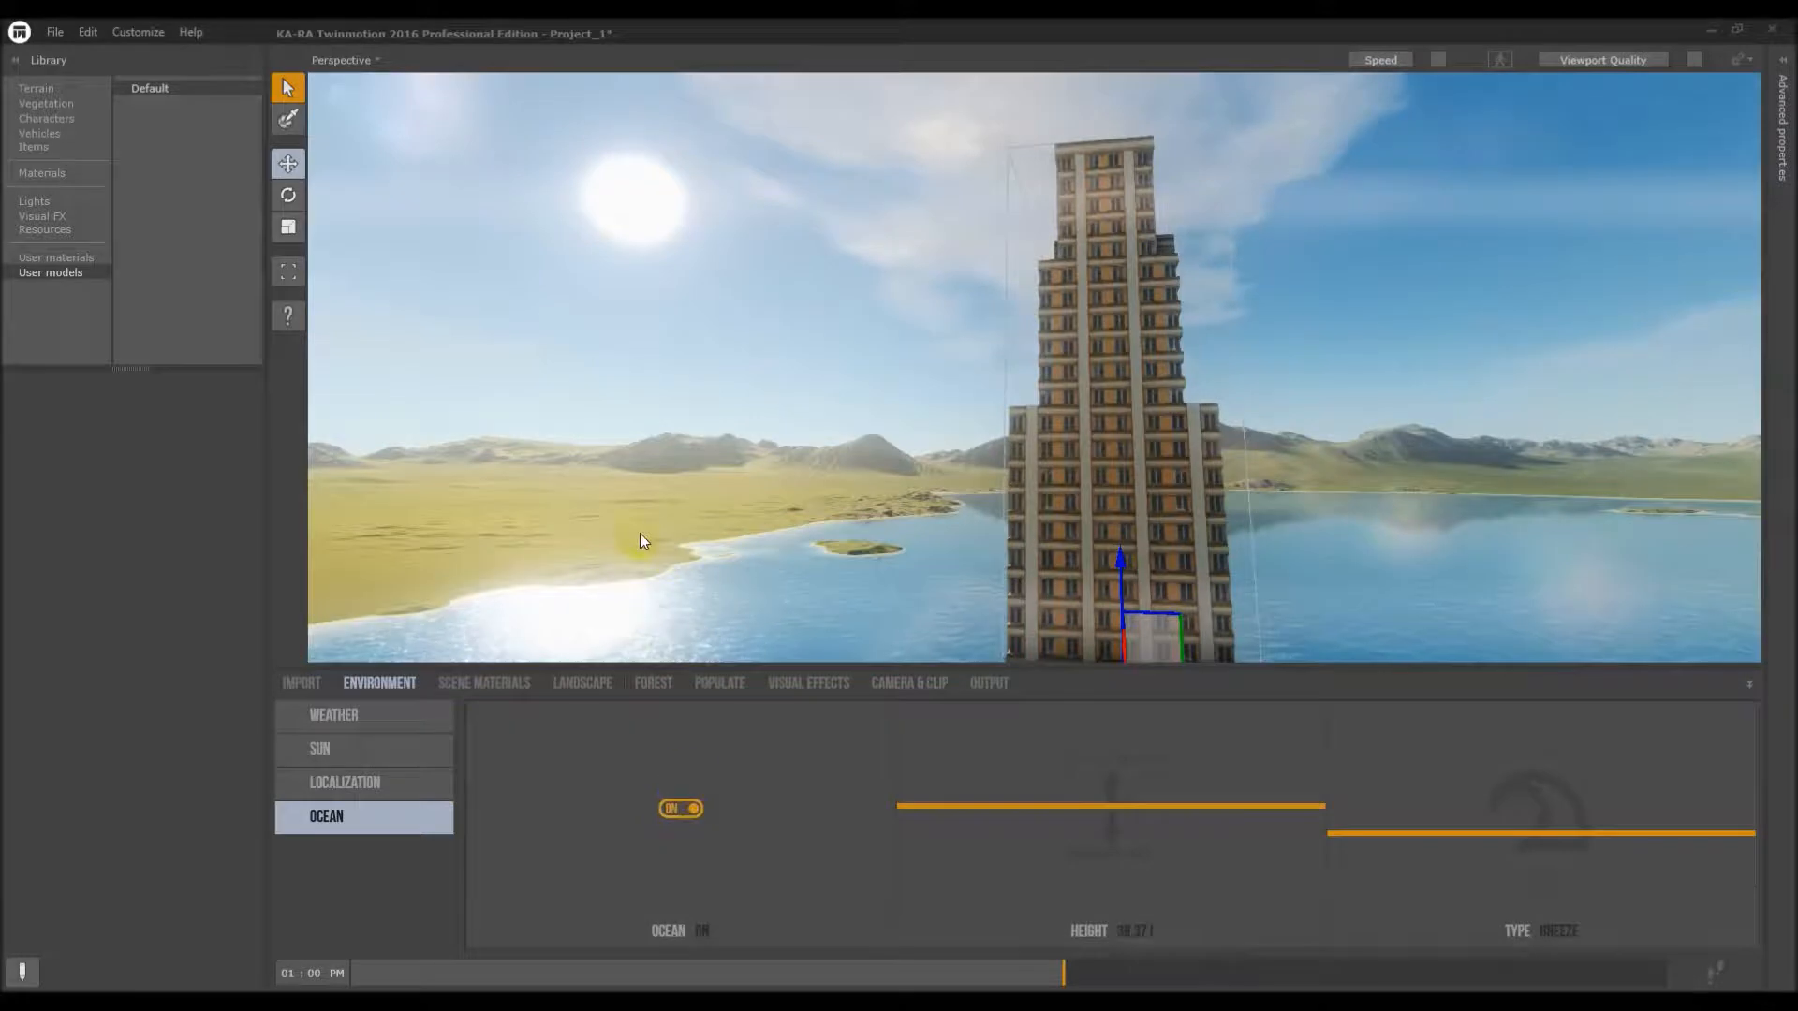
pyautogui.moveTo(675, 540); pyautogui.dragTo(655, 591)
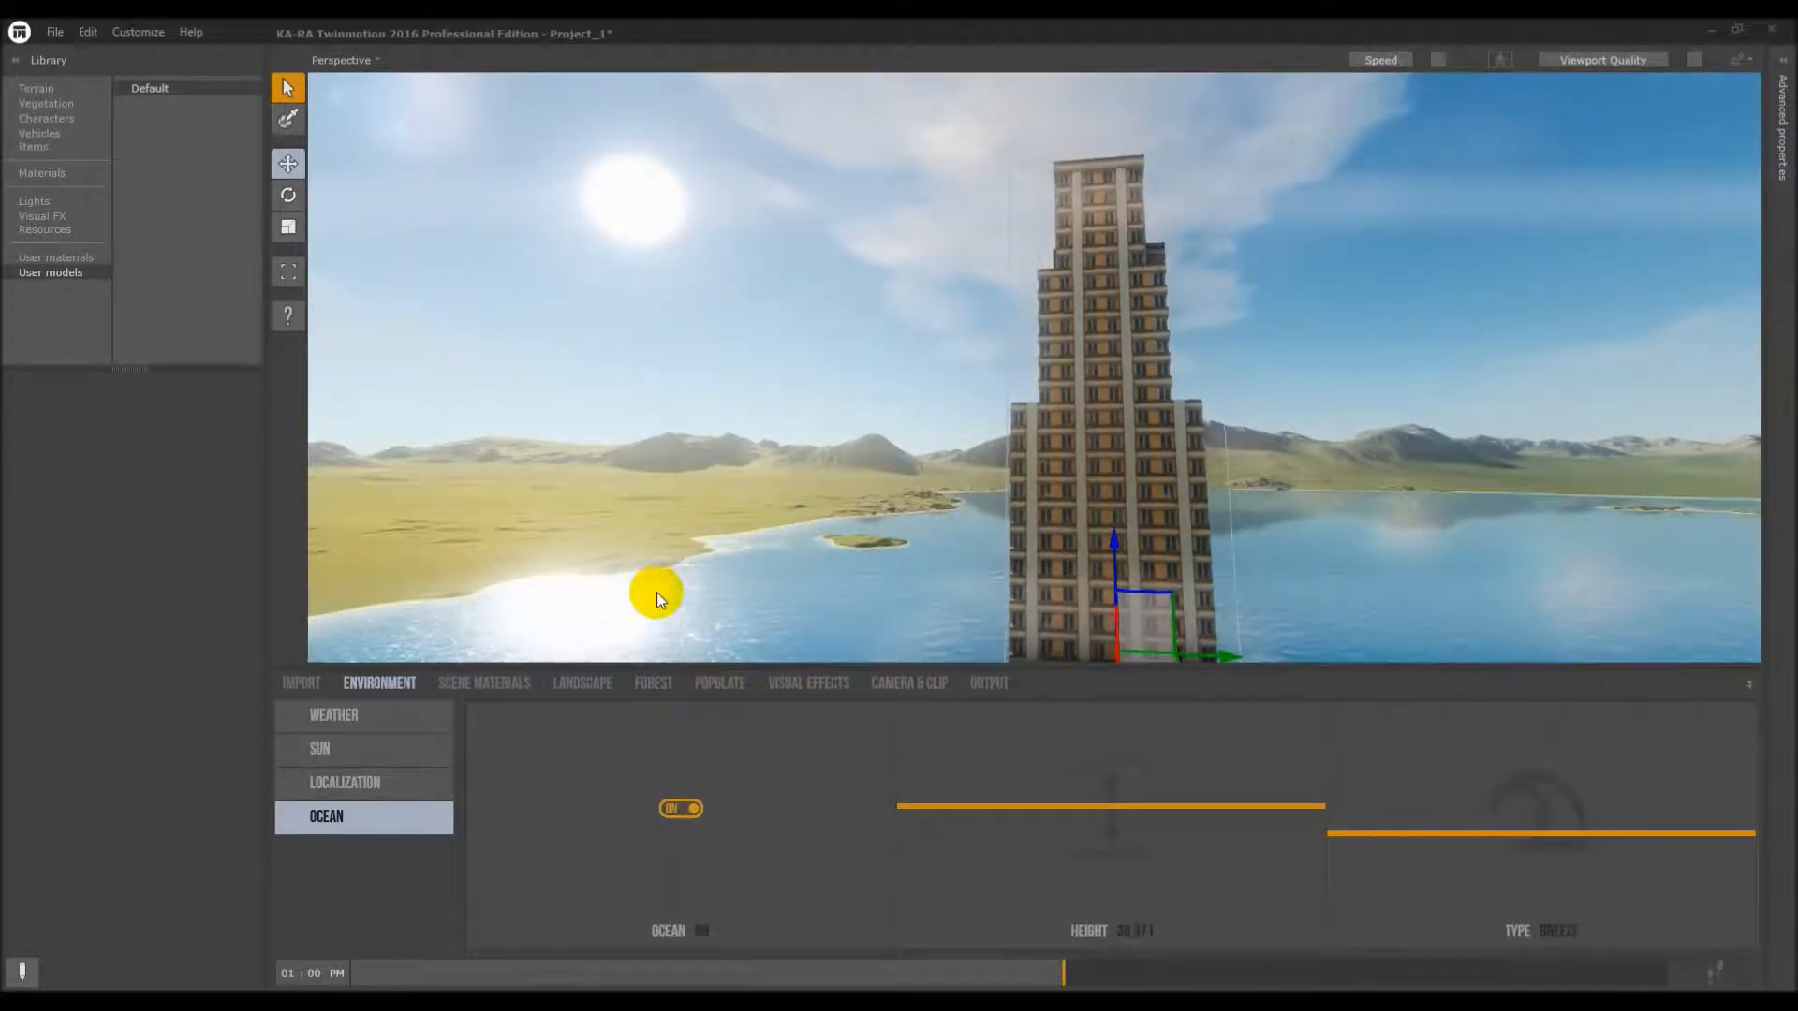
pyautogui.moveTo(846, 519); pyautogui.dragTo(874, 528, button='right')
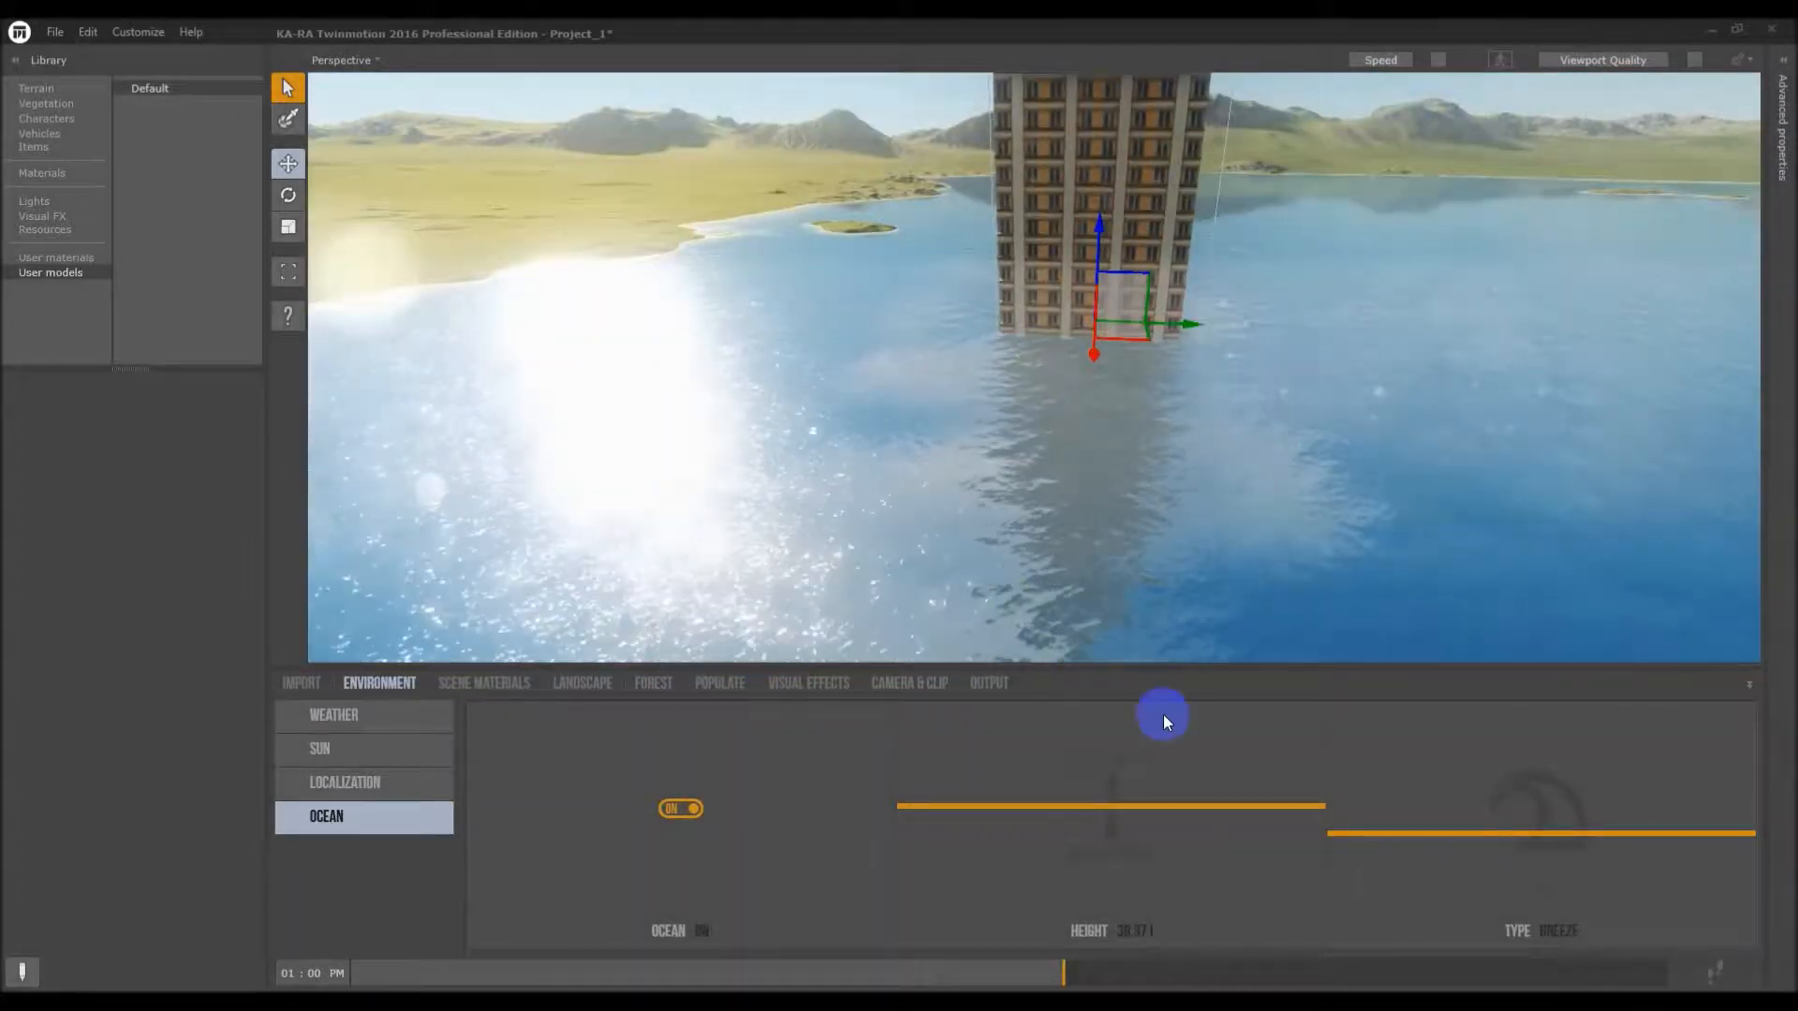
# Set the ocean's type to Gale and switch the ocean off
pyautogui.moveTo(1154, 815); pyautogui.dragTo(1161, 815)
pyautogui.moveTo(1398, 845)
pyautogui.mouseDown()
pyautogui.moveTo(1404, 789)
pyautogui.moveTo(1429, 908)
pyautogui.moveTo(1432, 848)
pyautogui.mouseUp()
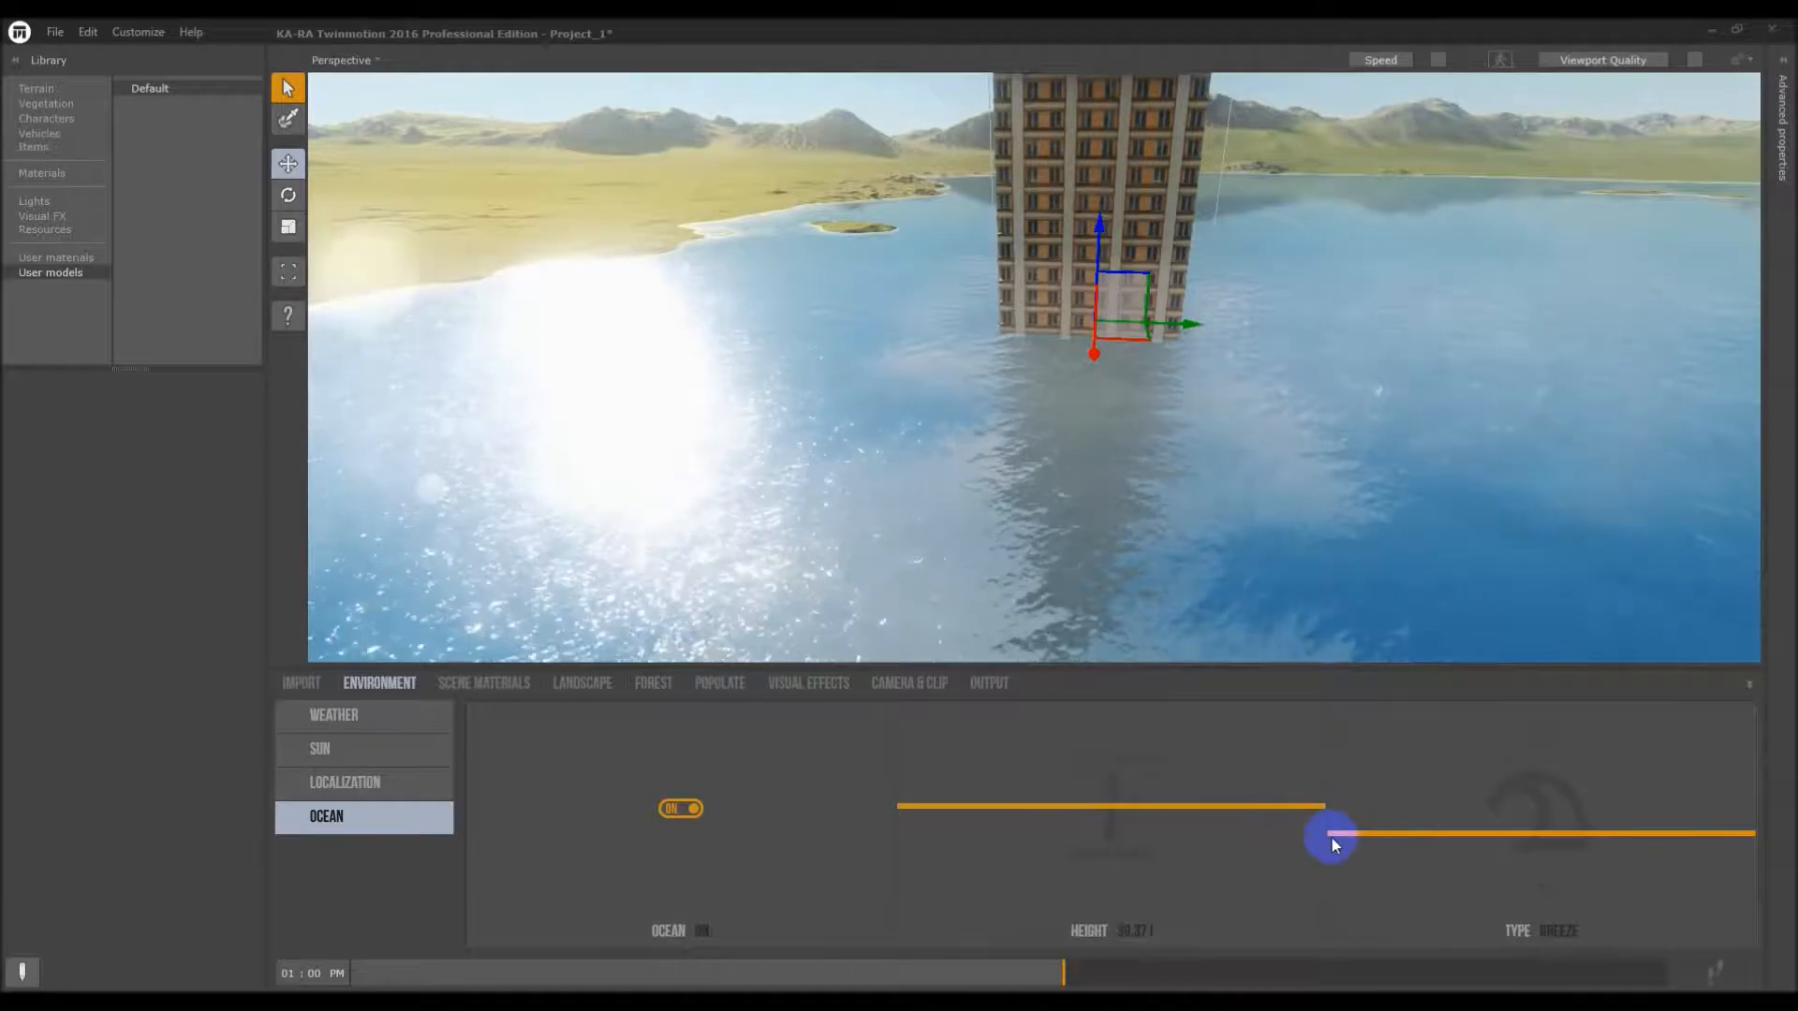
pyautogui.moveTo(1355, 806); pyautogui.dragTo(1358, 793)
pyautogui.scroll(-1, 833, 440)
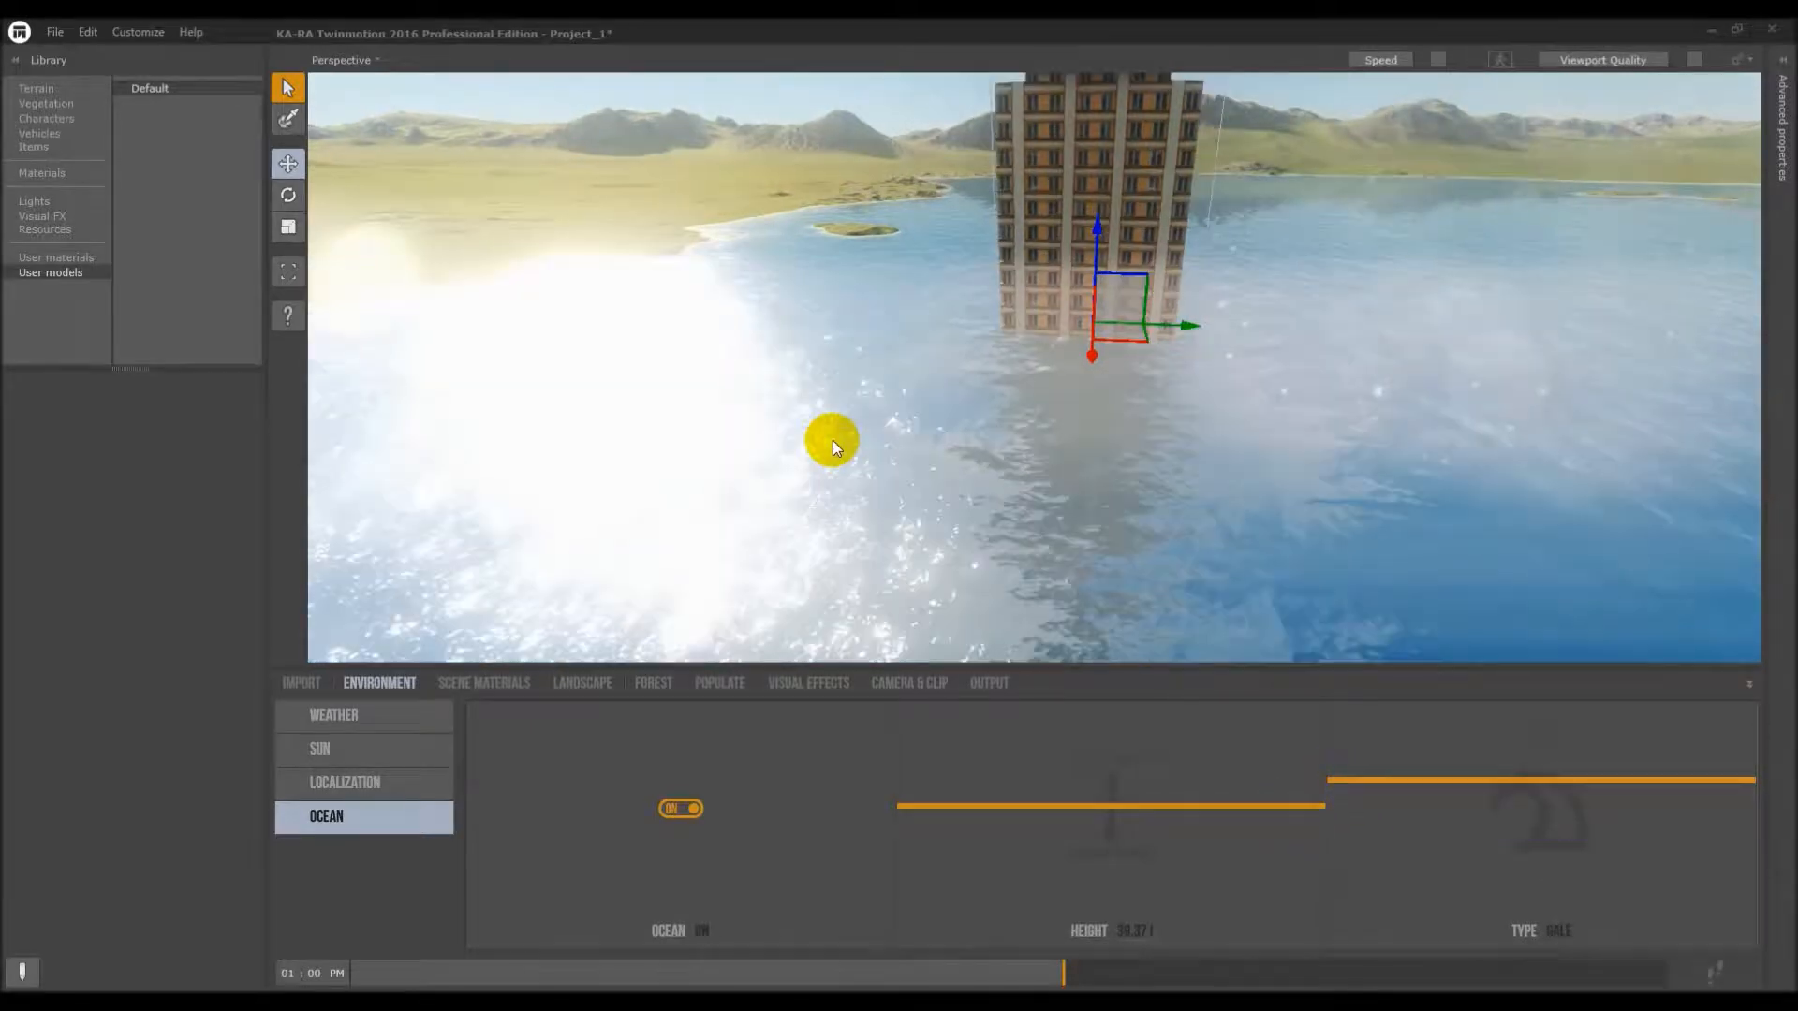
pyautogui.click(672, 807)
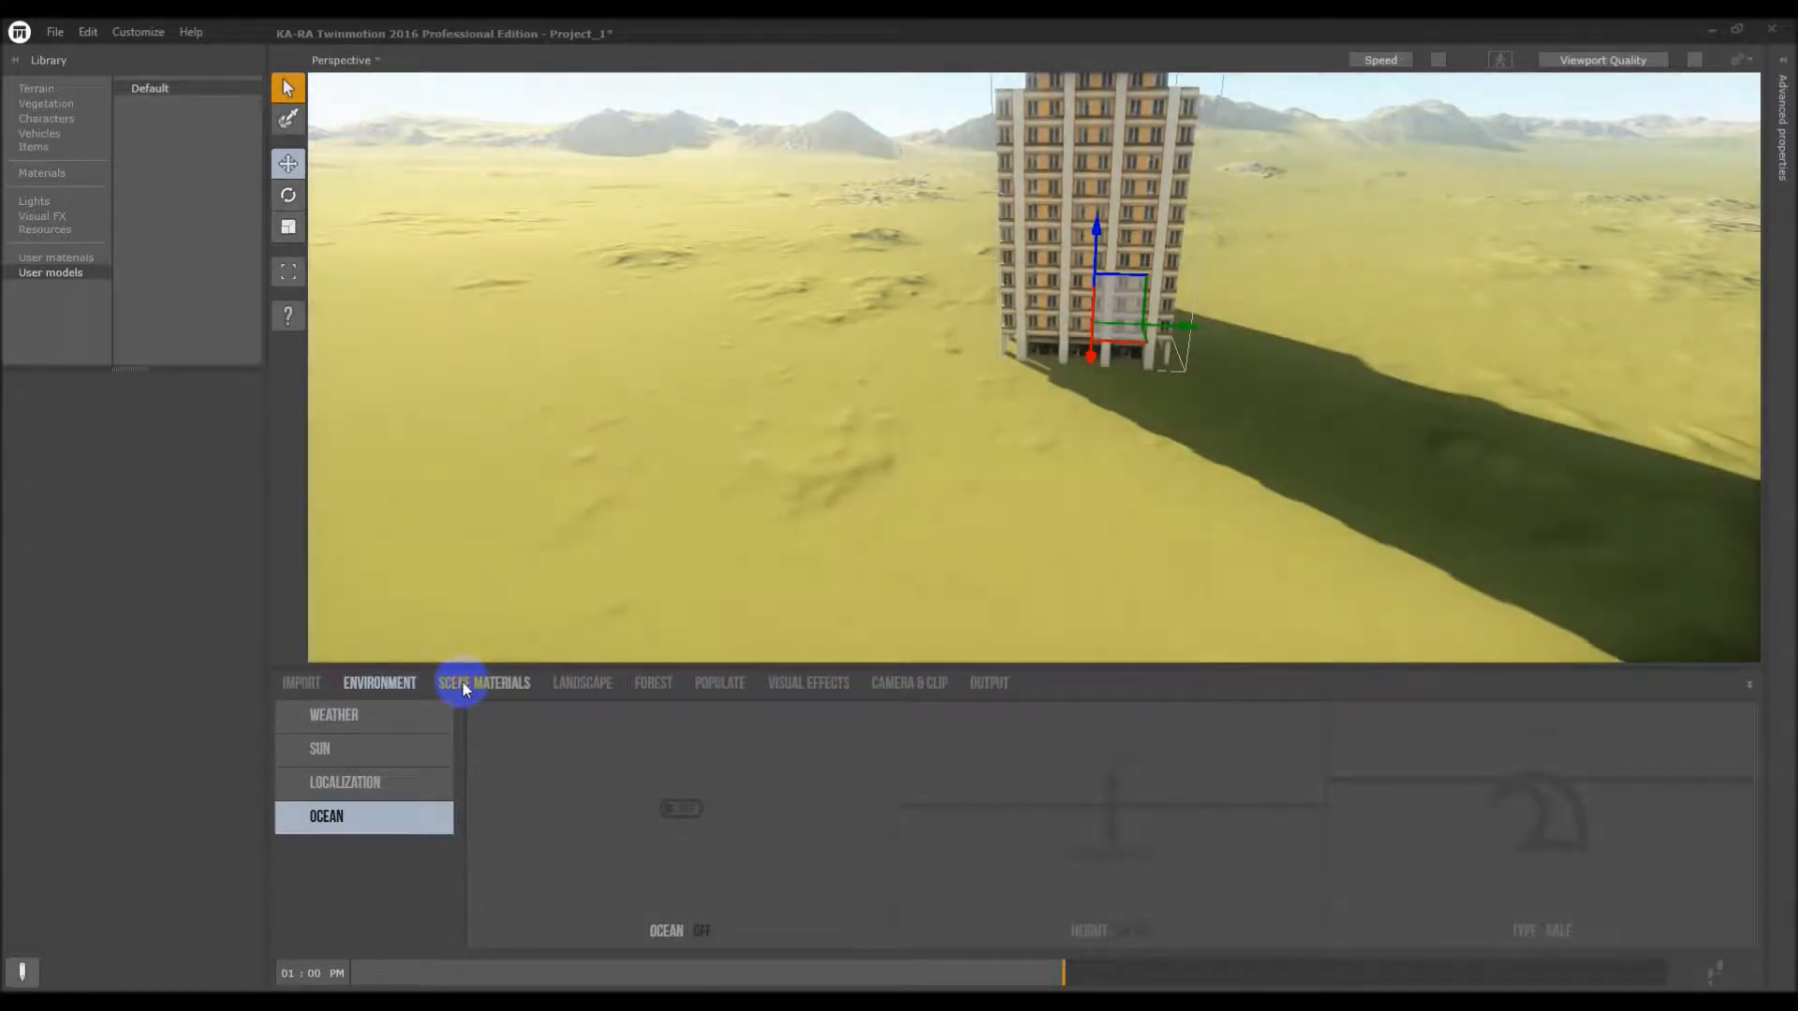
# Look at the Scene Materials settings and the Landscape tools for Sculpt, Paint and Terrain
pyautogui.click(461, 683)
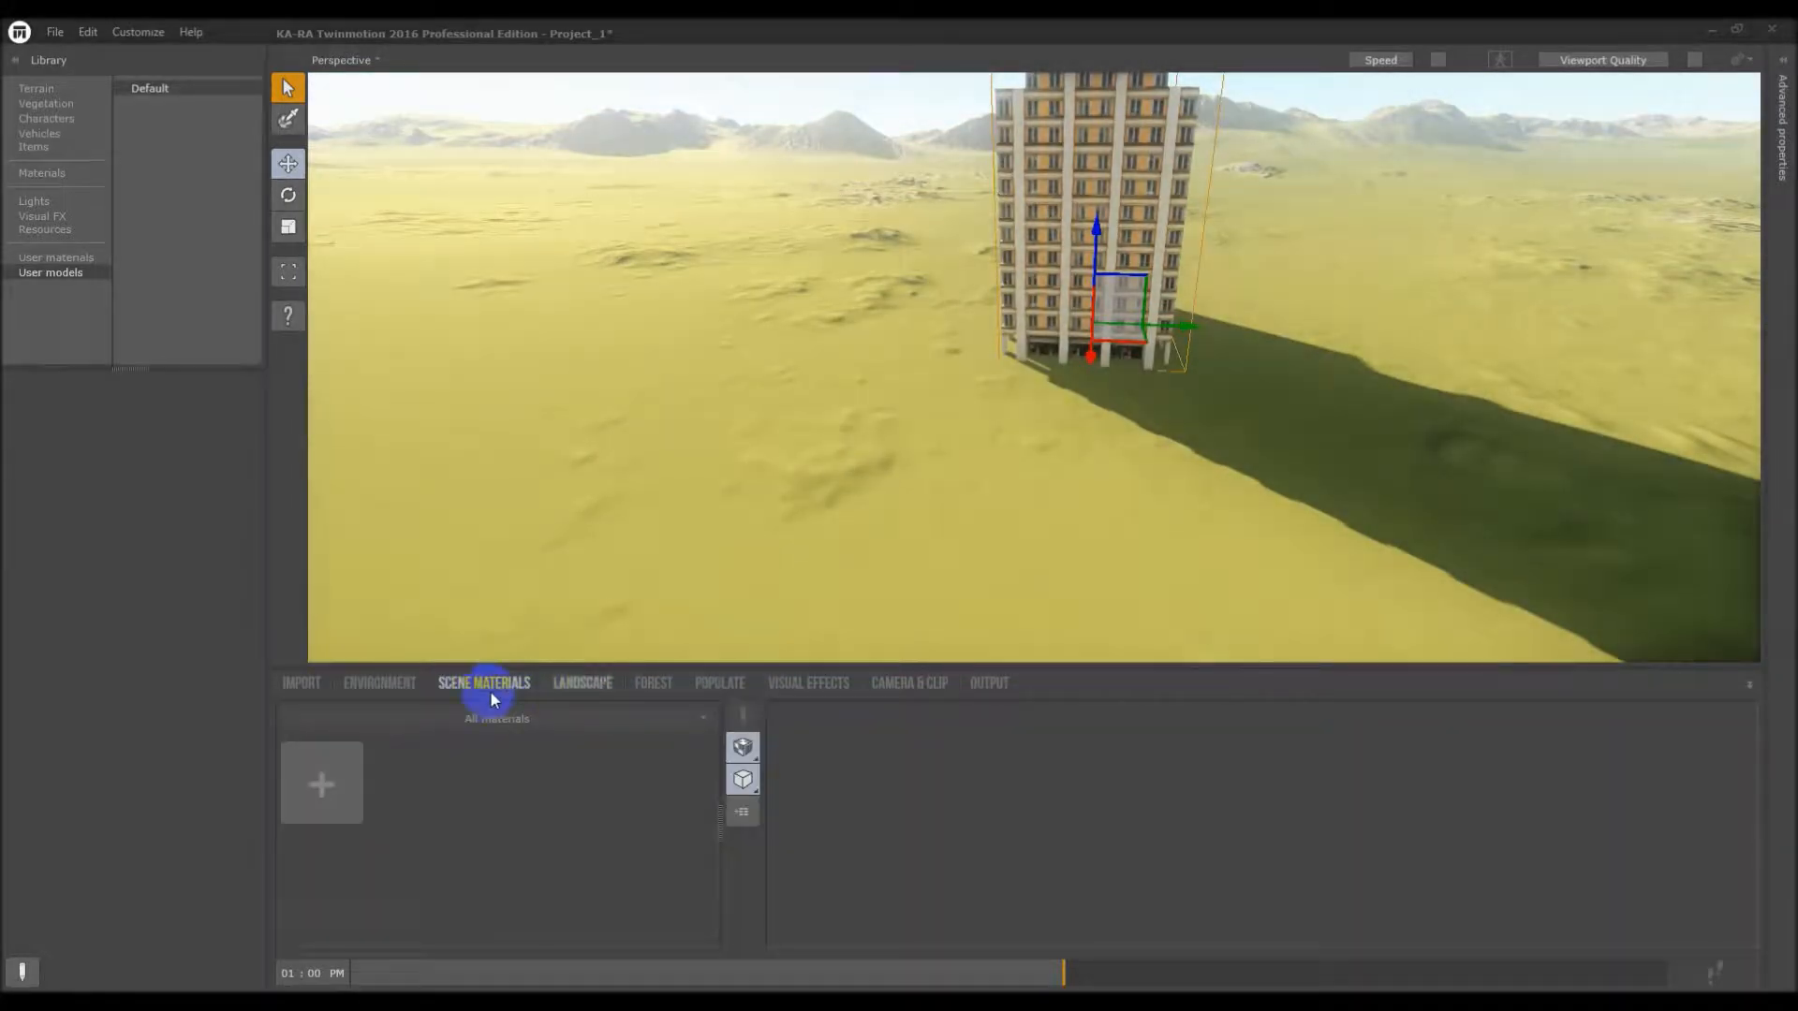
pyautogui.click(599, 689)
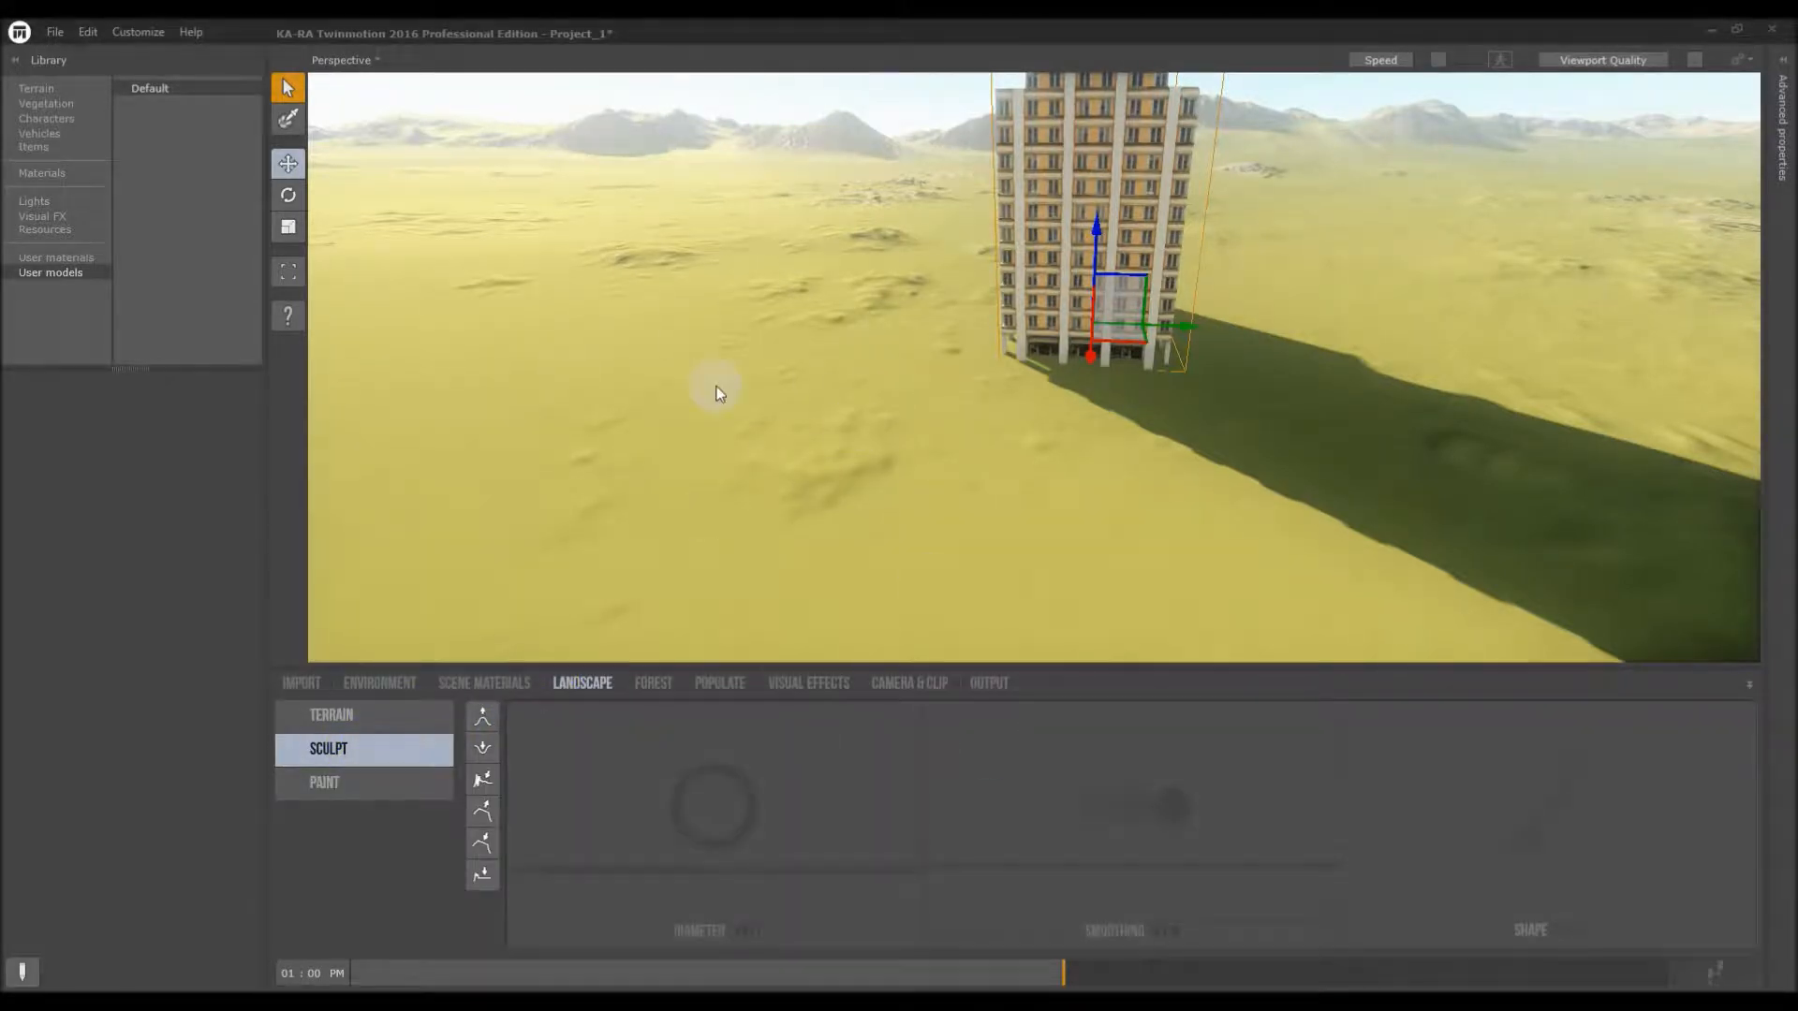
pyautogui.click(339, 783)
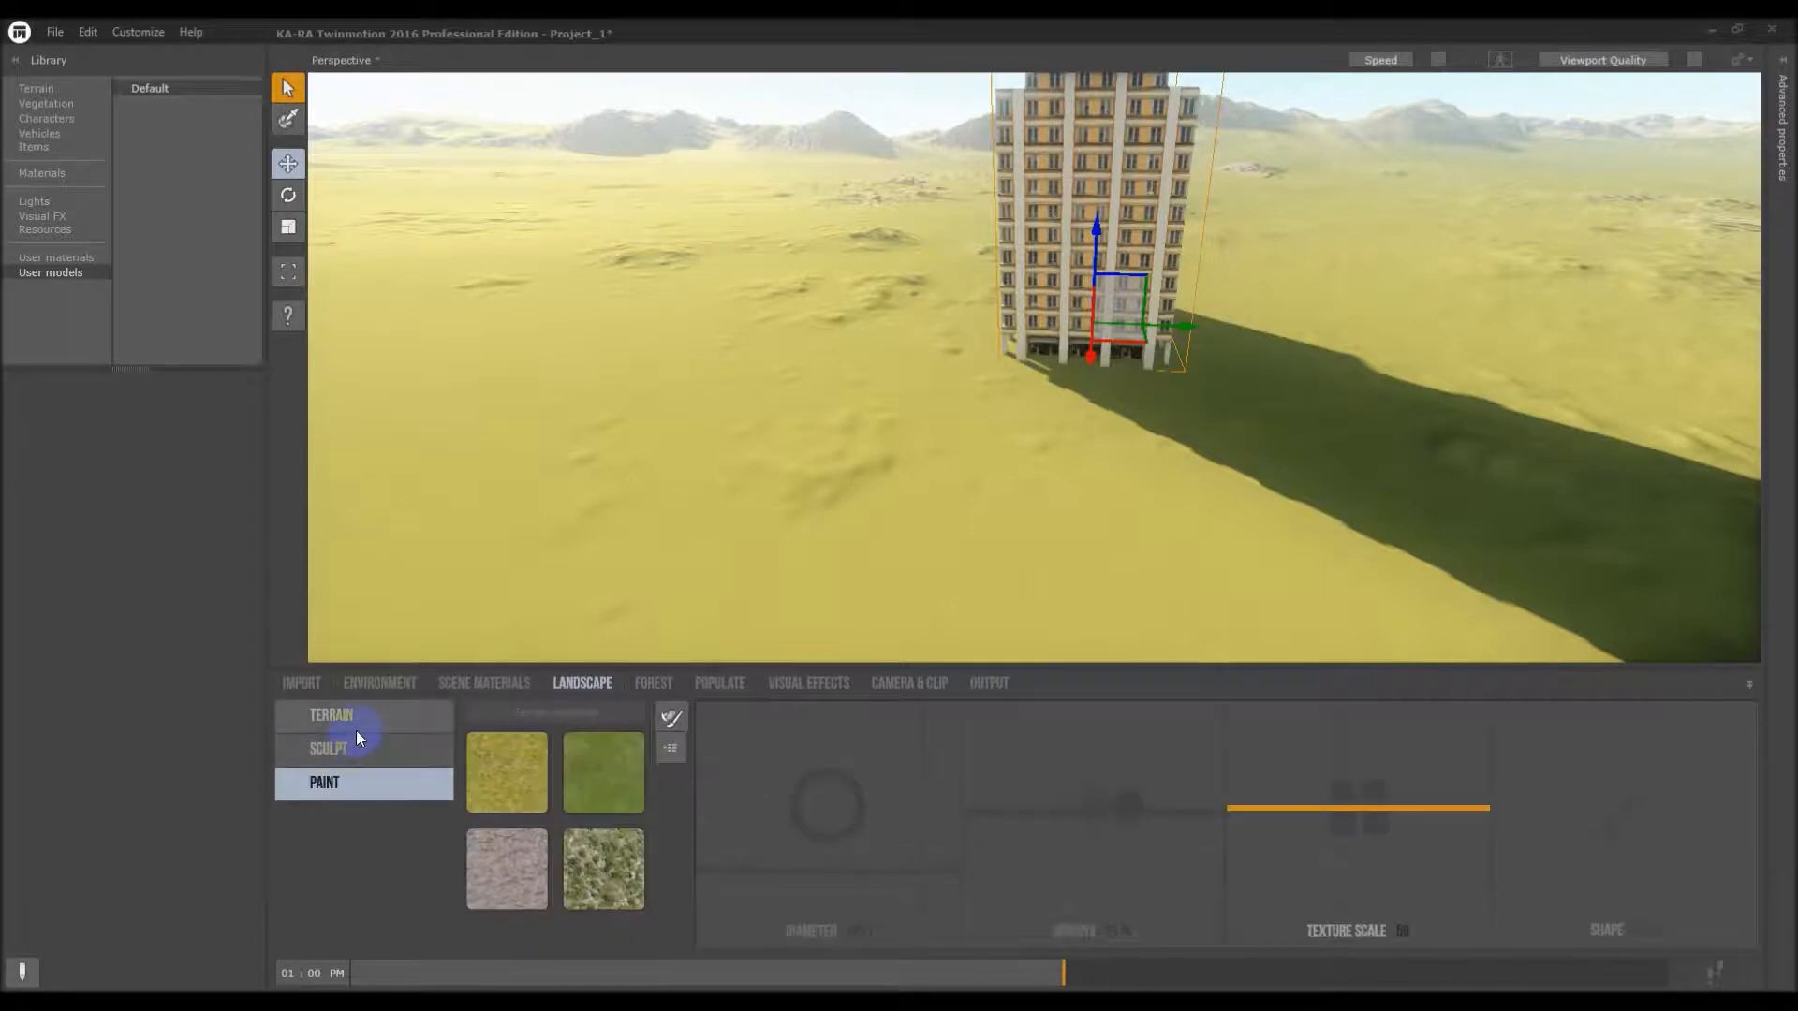
pyautogui.click(357, 725)
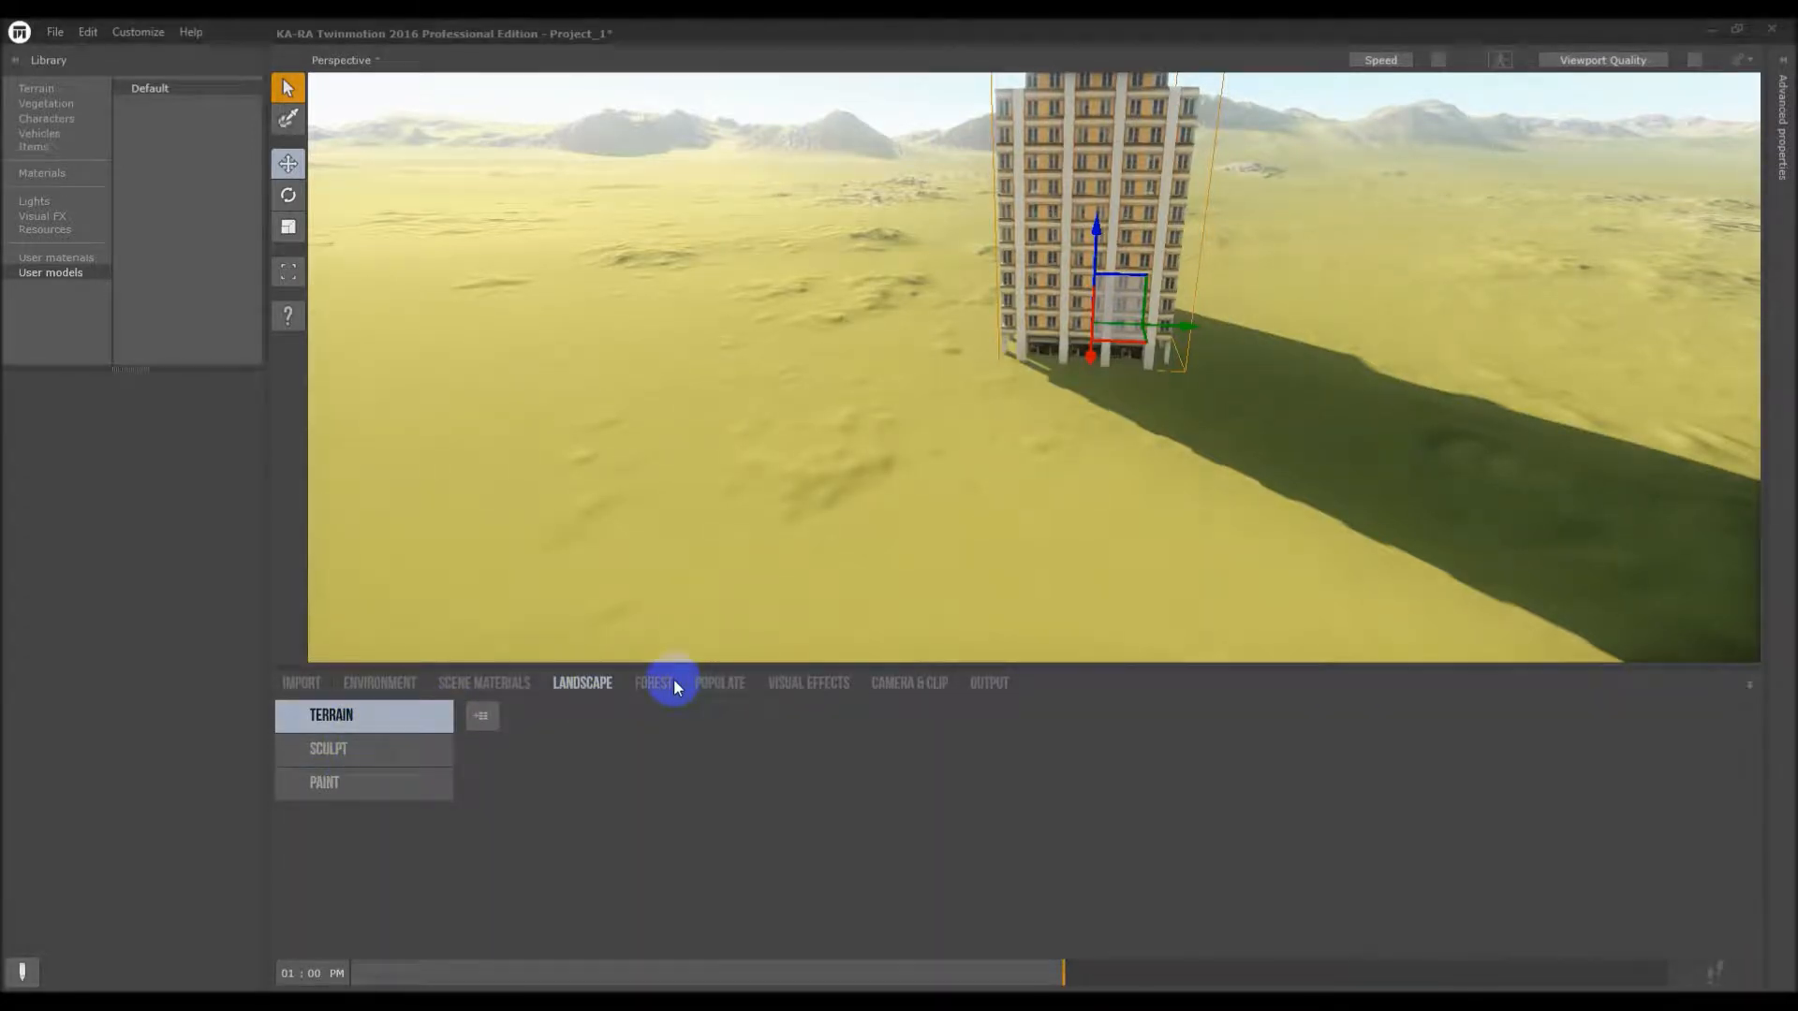
# Look at the Forest terrain-painting tools and the Populate settings for people
pyautogui.click(718, 683)
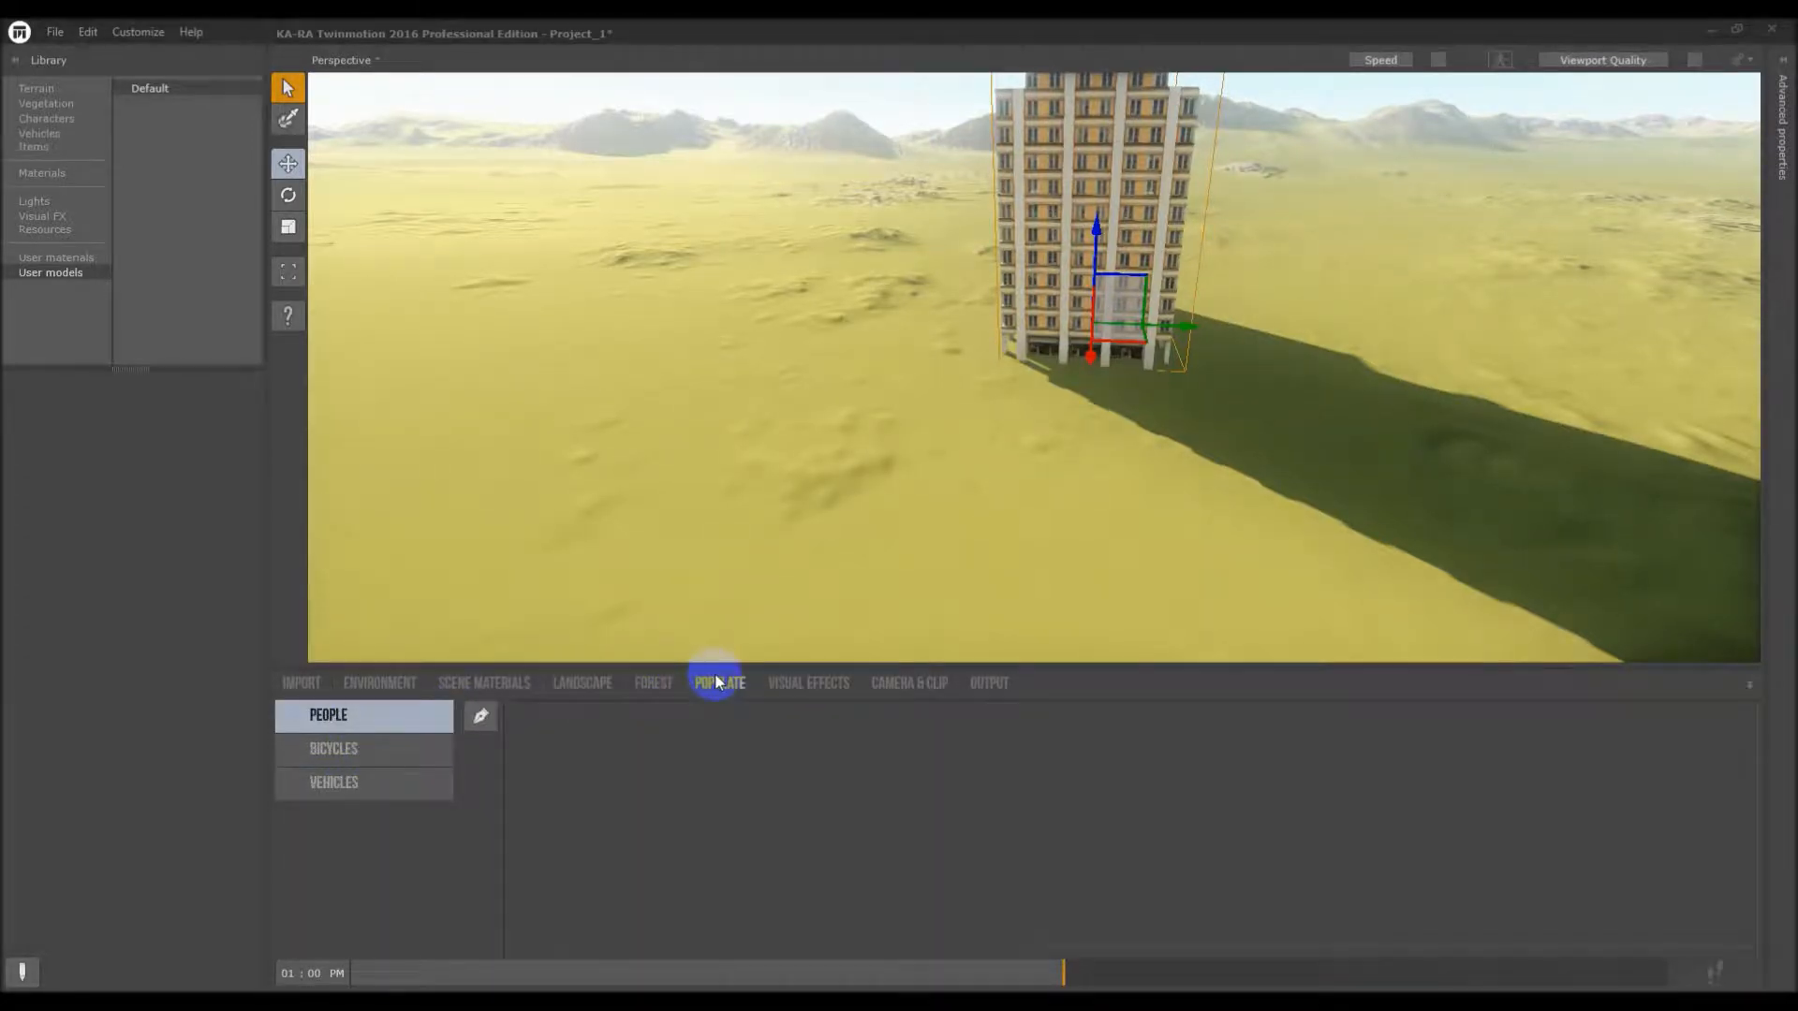
pyautogui.click(655, 688)
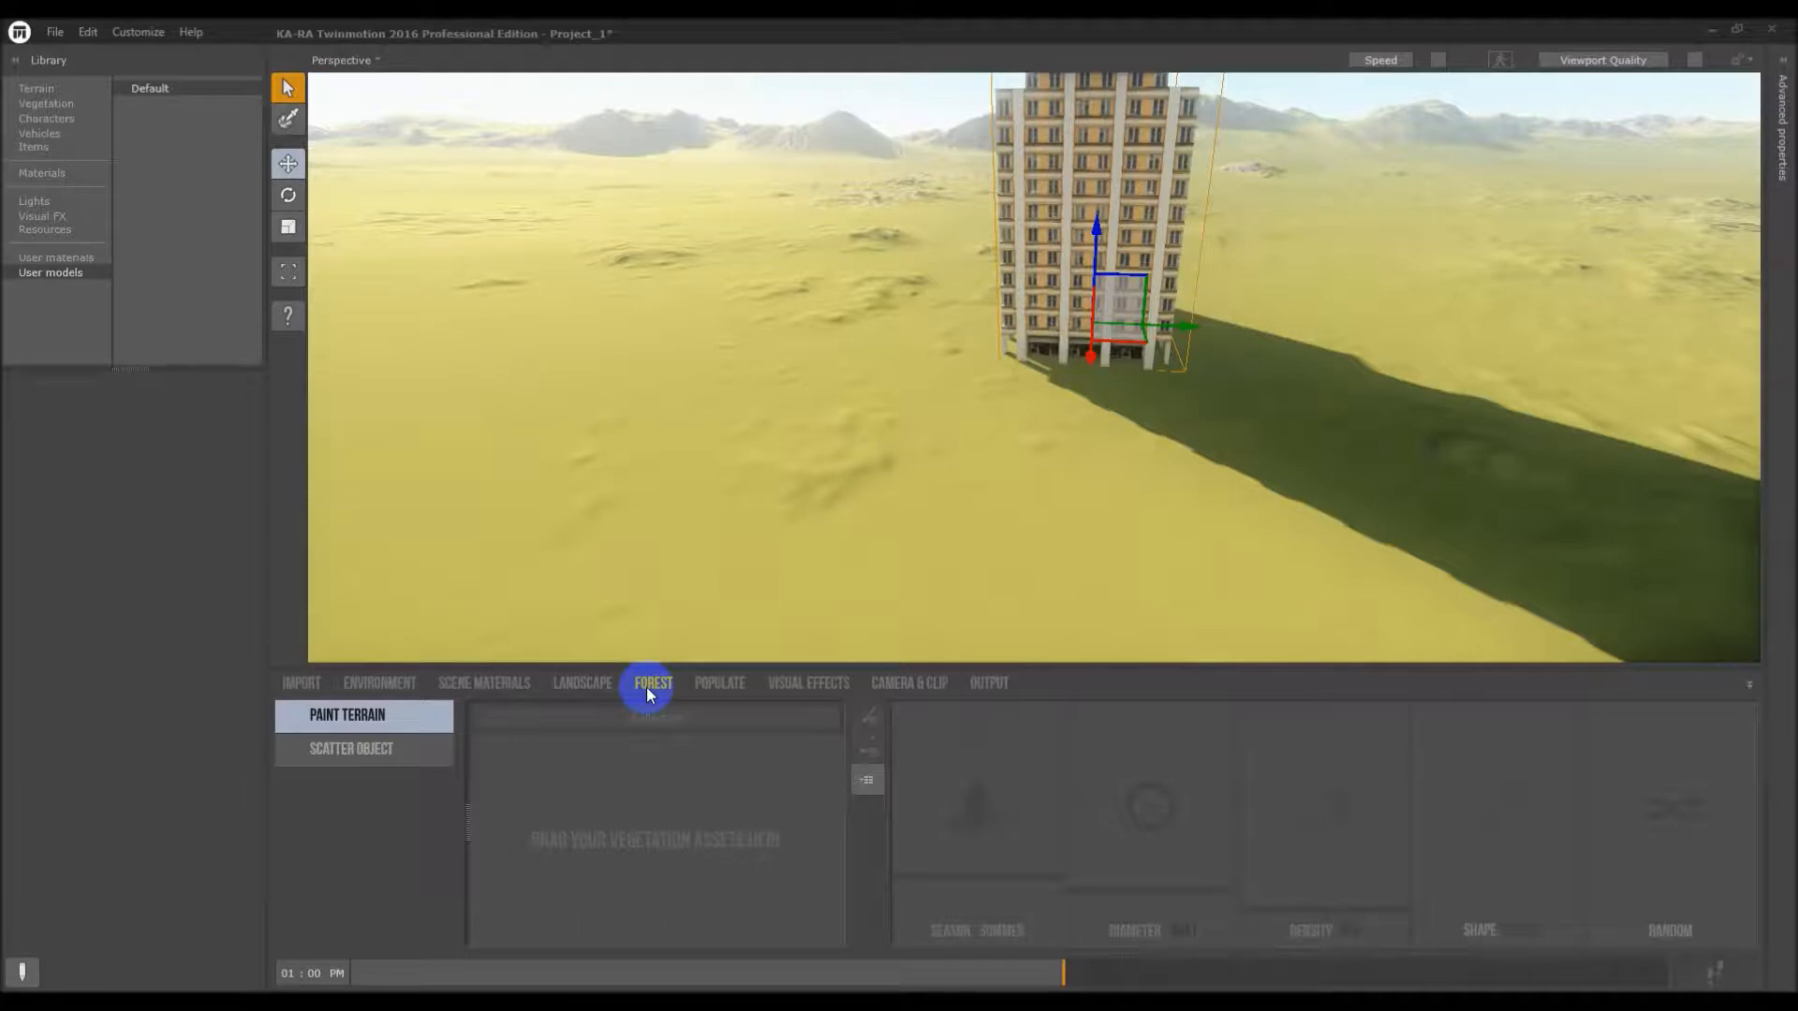
pyautogui.click(704, 684)
pyautogui.click(416, 723)
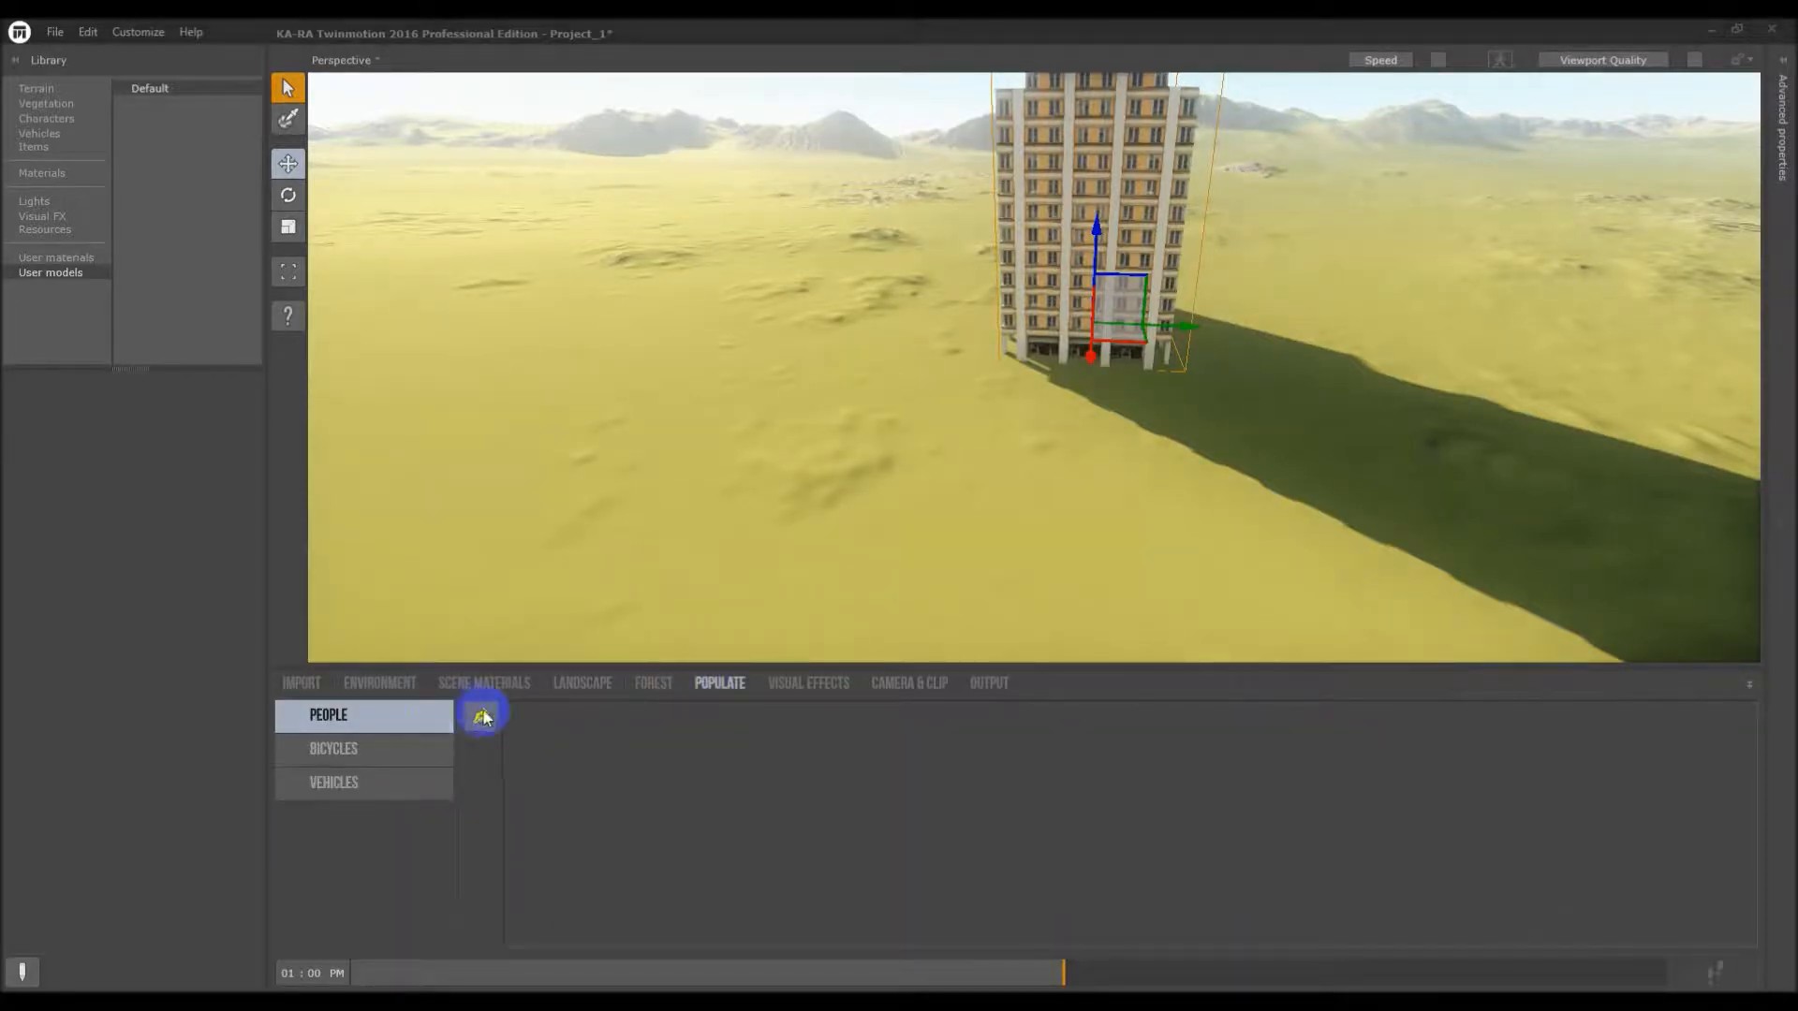
# Draw a straight walking path for people on the ground in front of the tower and finish it
pyautogui.scroll(1, 587, 525)
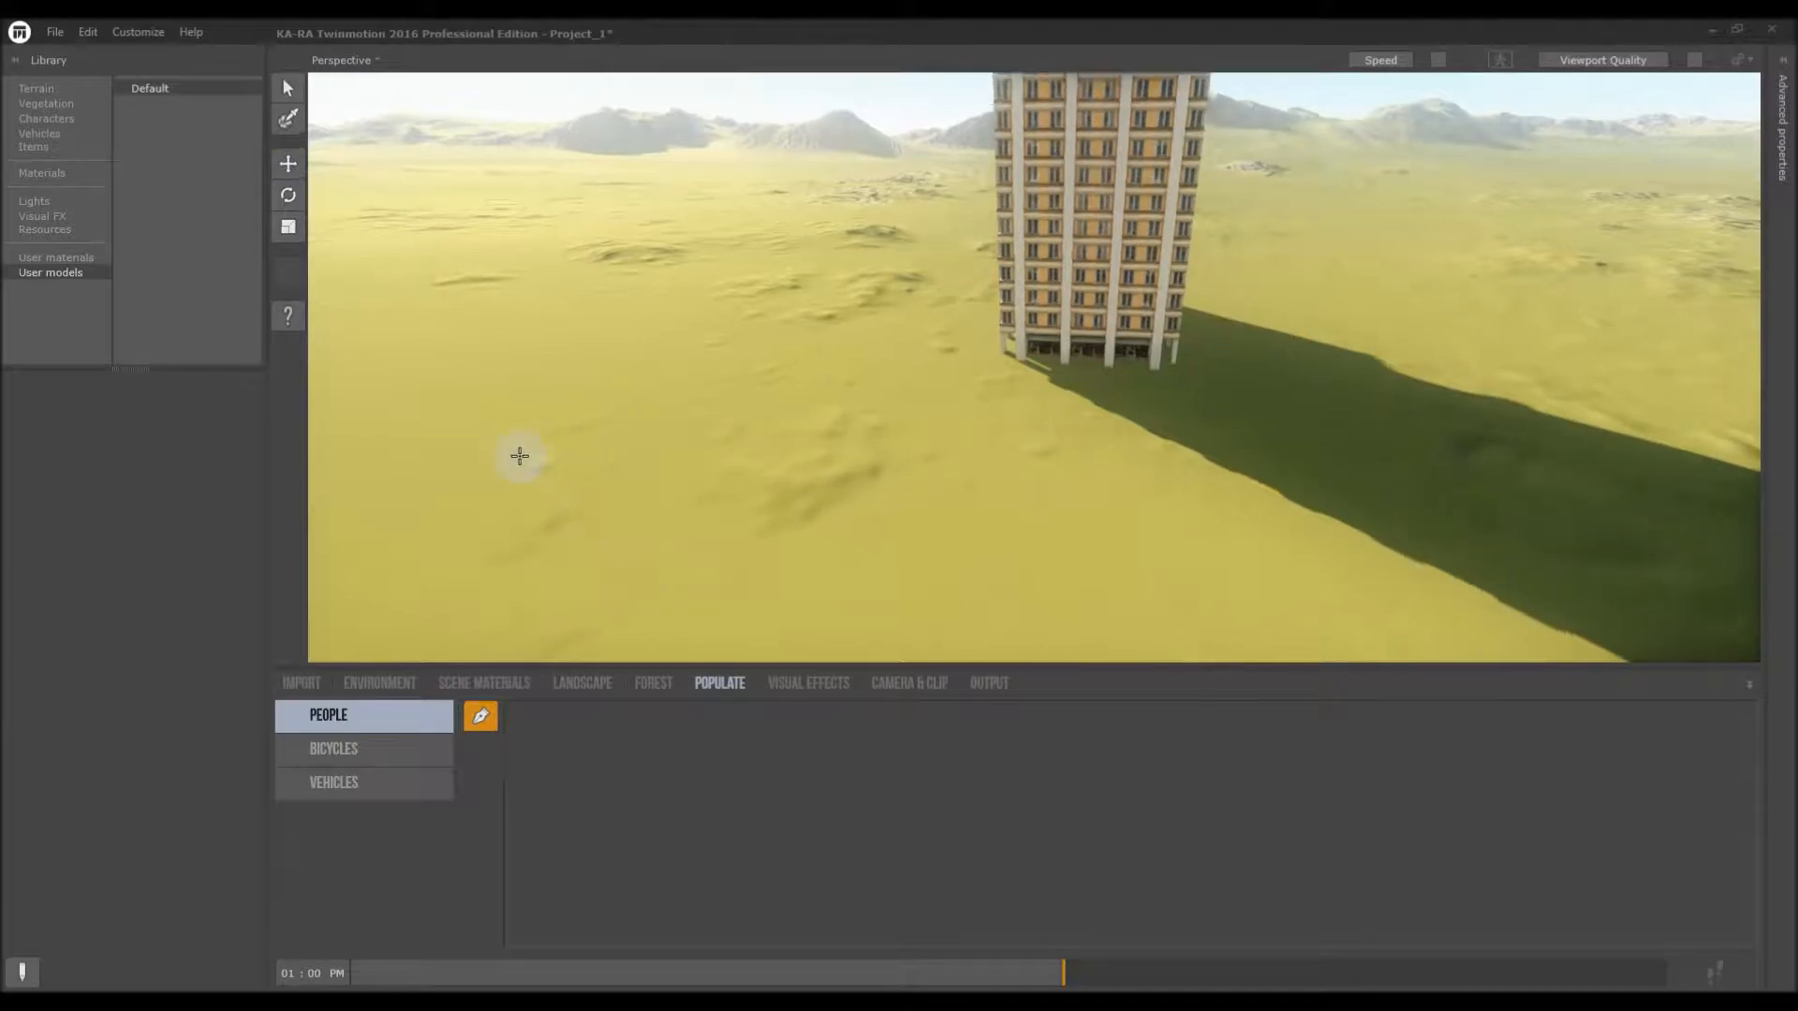
pyautogui.click(662, 502)
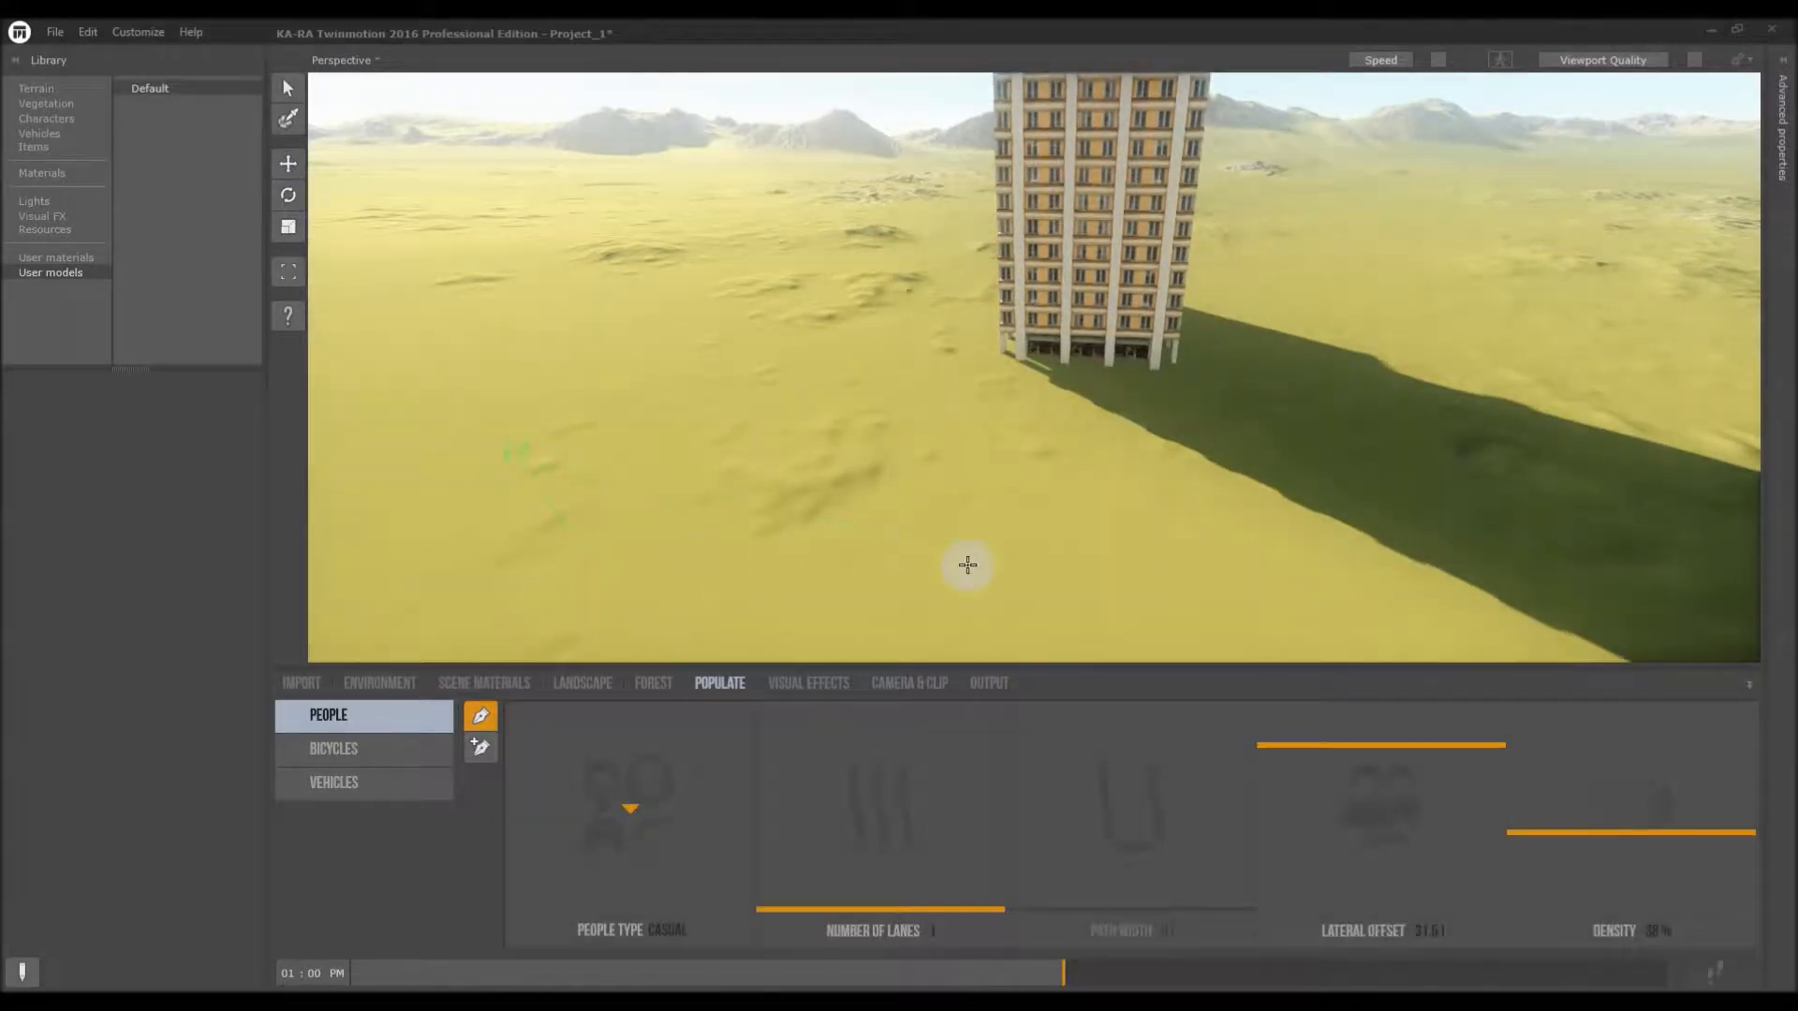
pyautogui.scroll(3, 823, 578)
pyautogui.rightClick(755, 570)
pyautogui.click(717, 599)
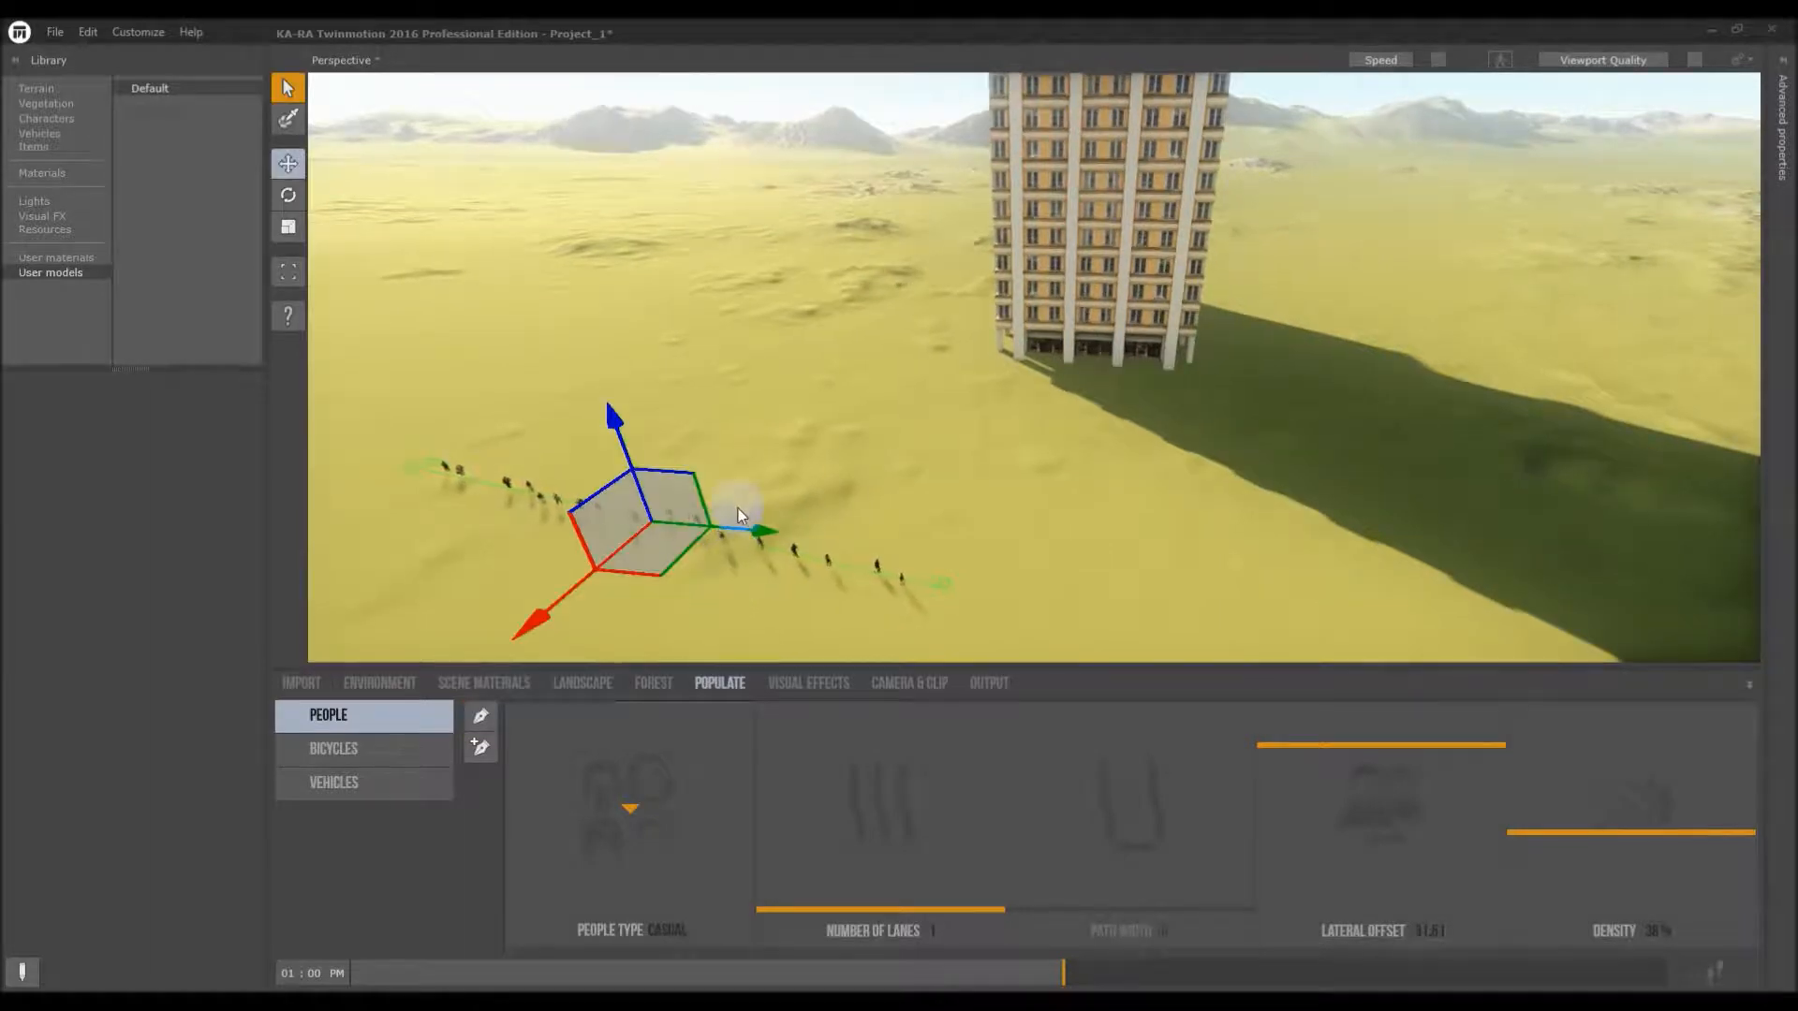
# Set the people path's density to 44% and check the spacing of the walking figures
pyautogui.moveTo(886, 443)
pyautogui.mouseDown(button='right')
pyautogui.moveTo(879, 714)
pyautogui.moveTo(1036, 362)
pyautogui.moveTo(871, 438)
pyautogui.mouseUp(button='right')
pyautogui.scroll(5, 887, 382)
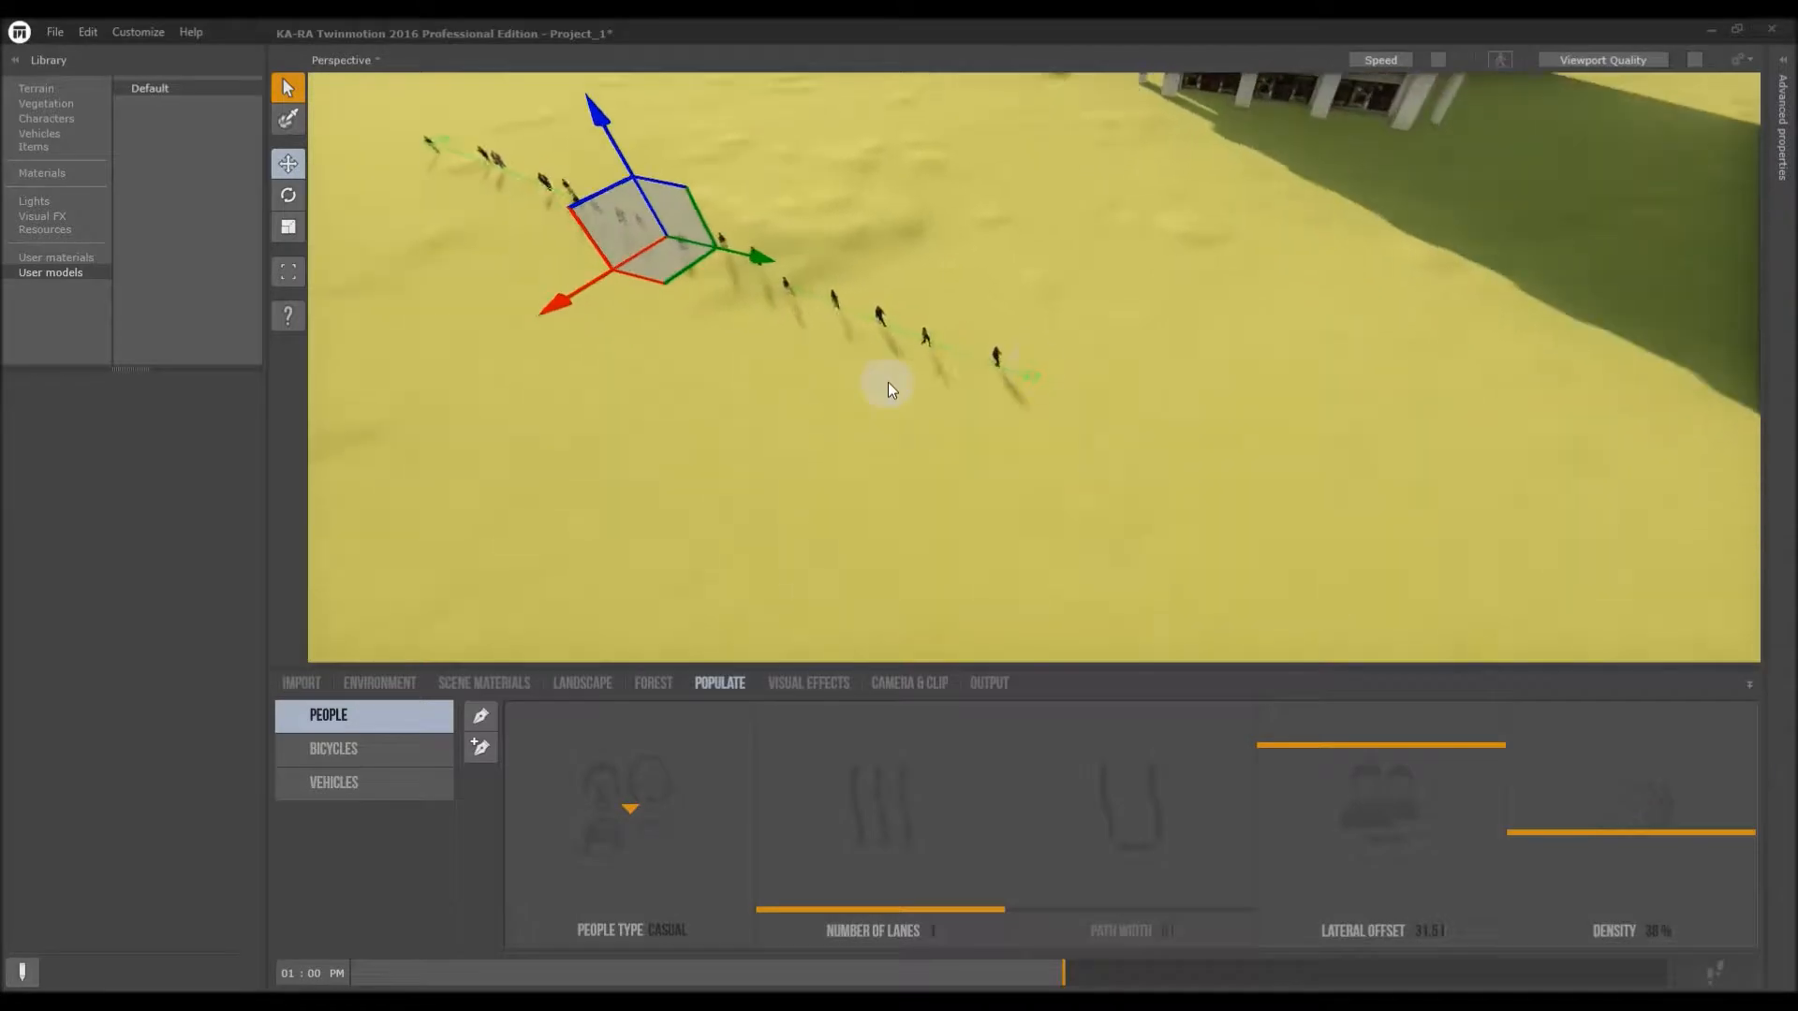
pyautogui.scroll(2, 888, 382)
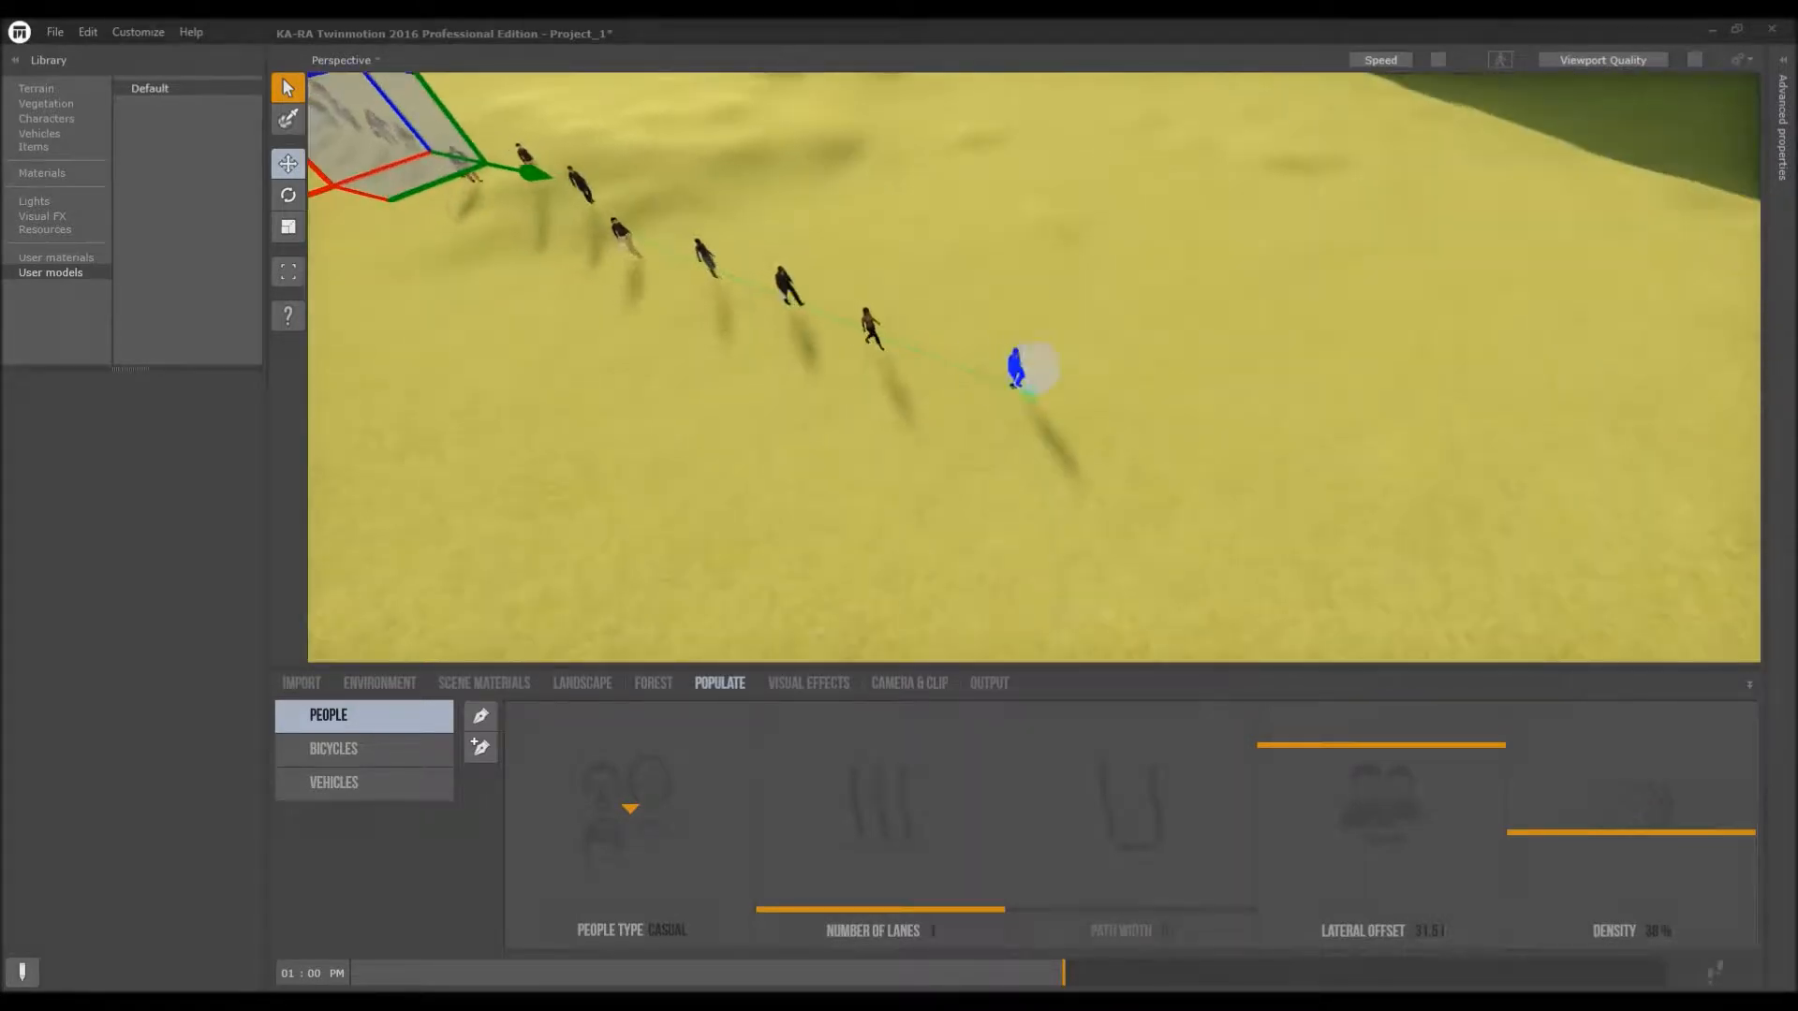
pyautogui.moveTo(1010, 378); pyautogui.dragTo(1031, 369, button='right')
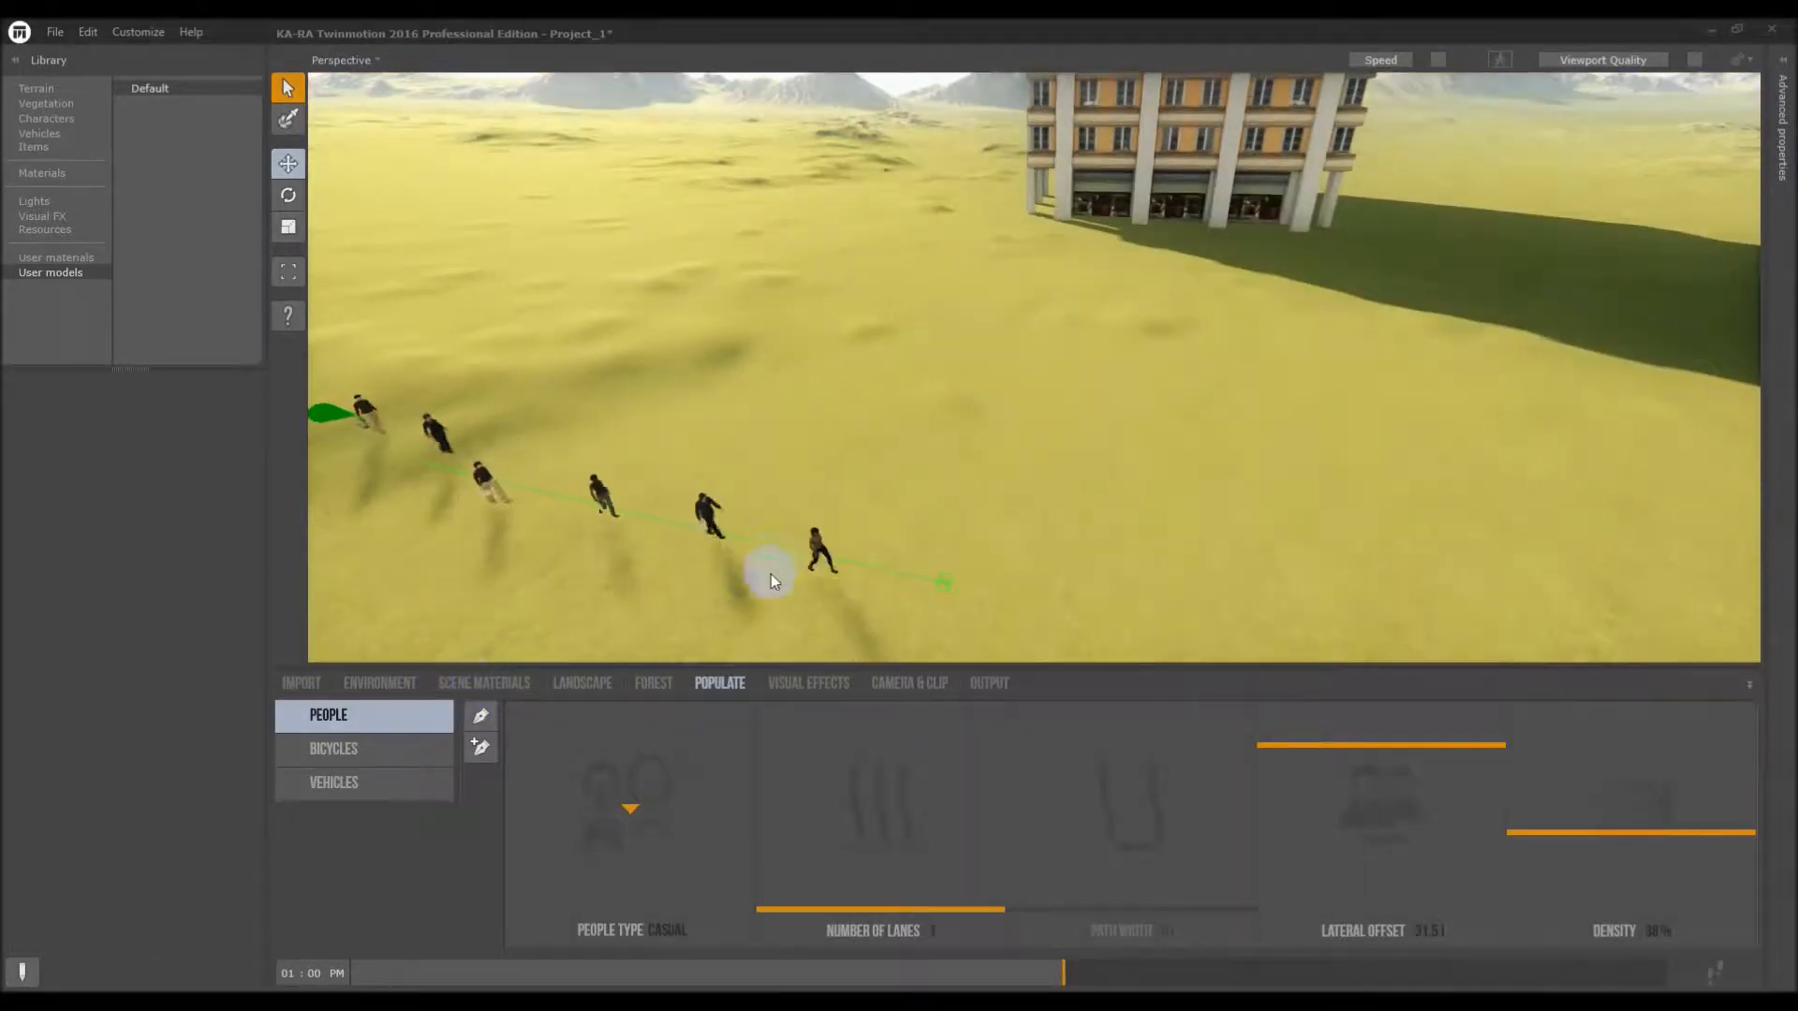
pyautogui.scroll(-1, 934, 403)
pyautogui.moveTo(1573, 831); pyautogui.dragTo(1573, 819)
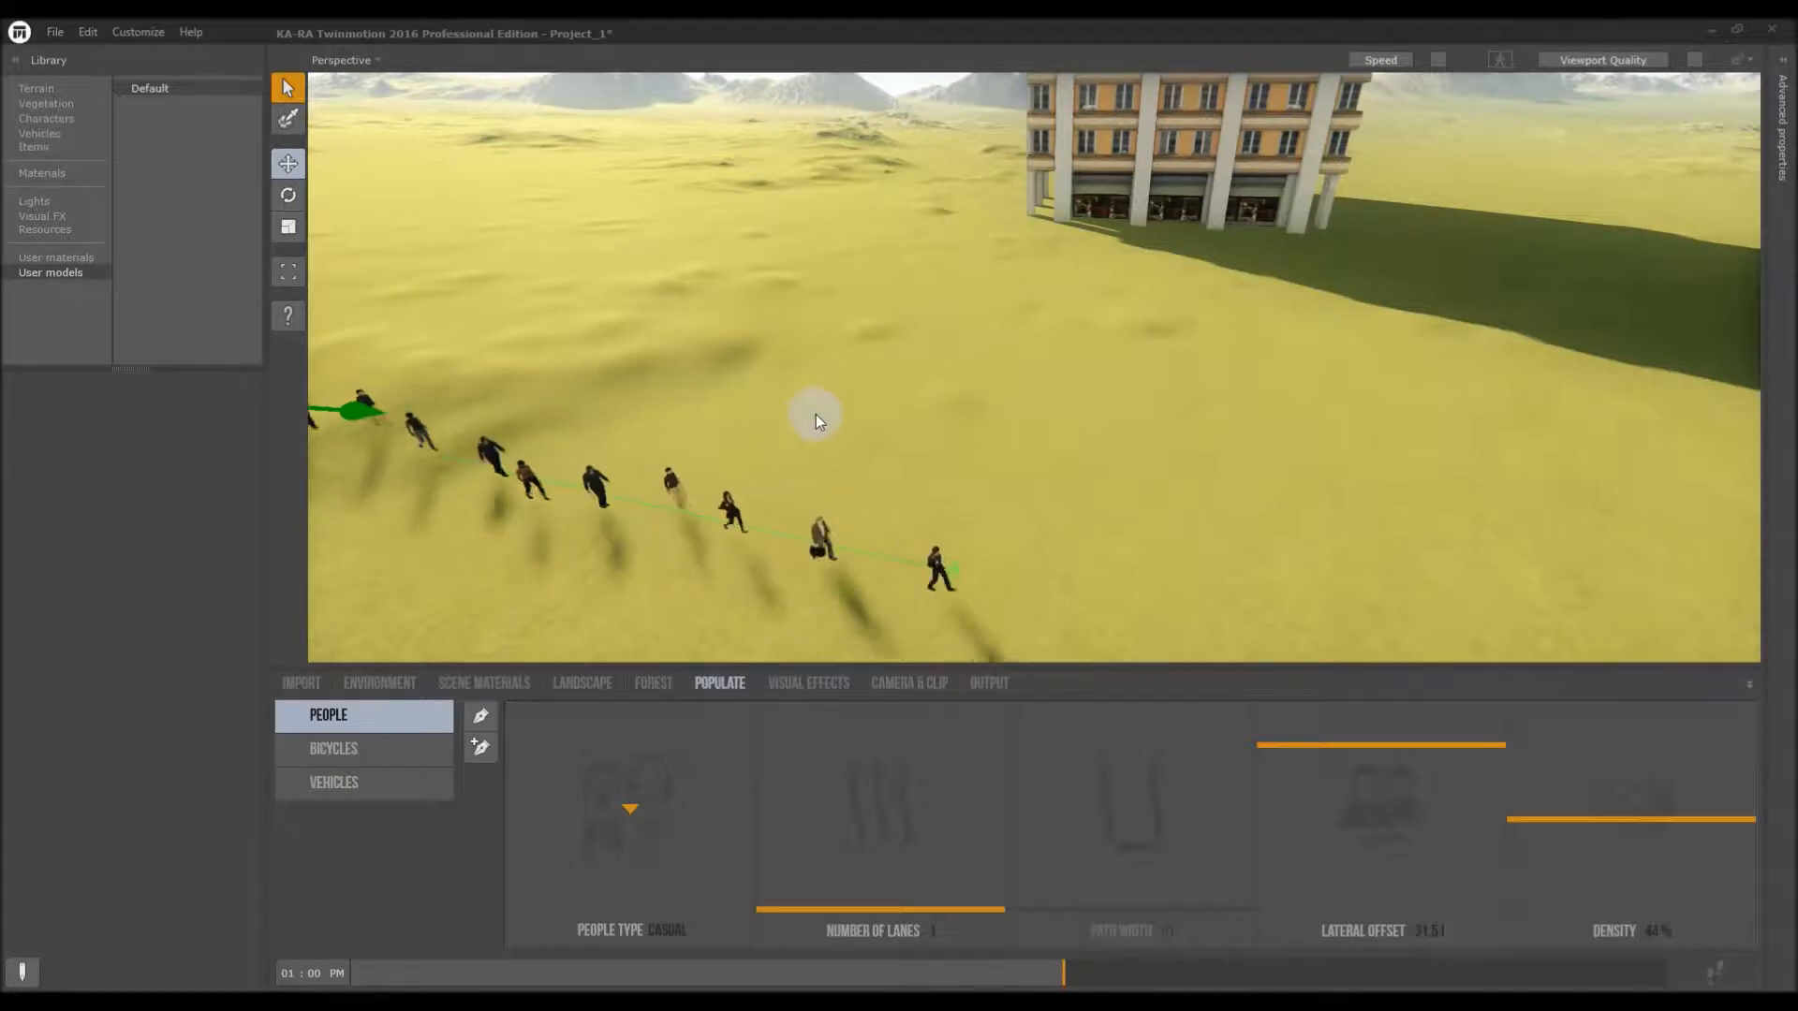
pyautogui.scroll(-1, 823, 415)
pyautogui.scroll(-3, 768, 422)
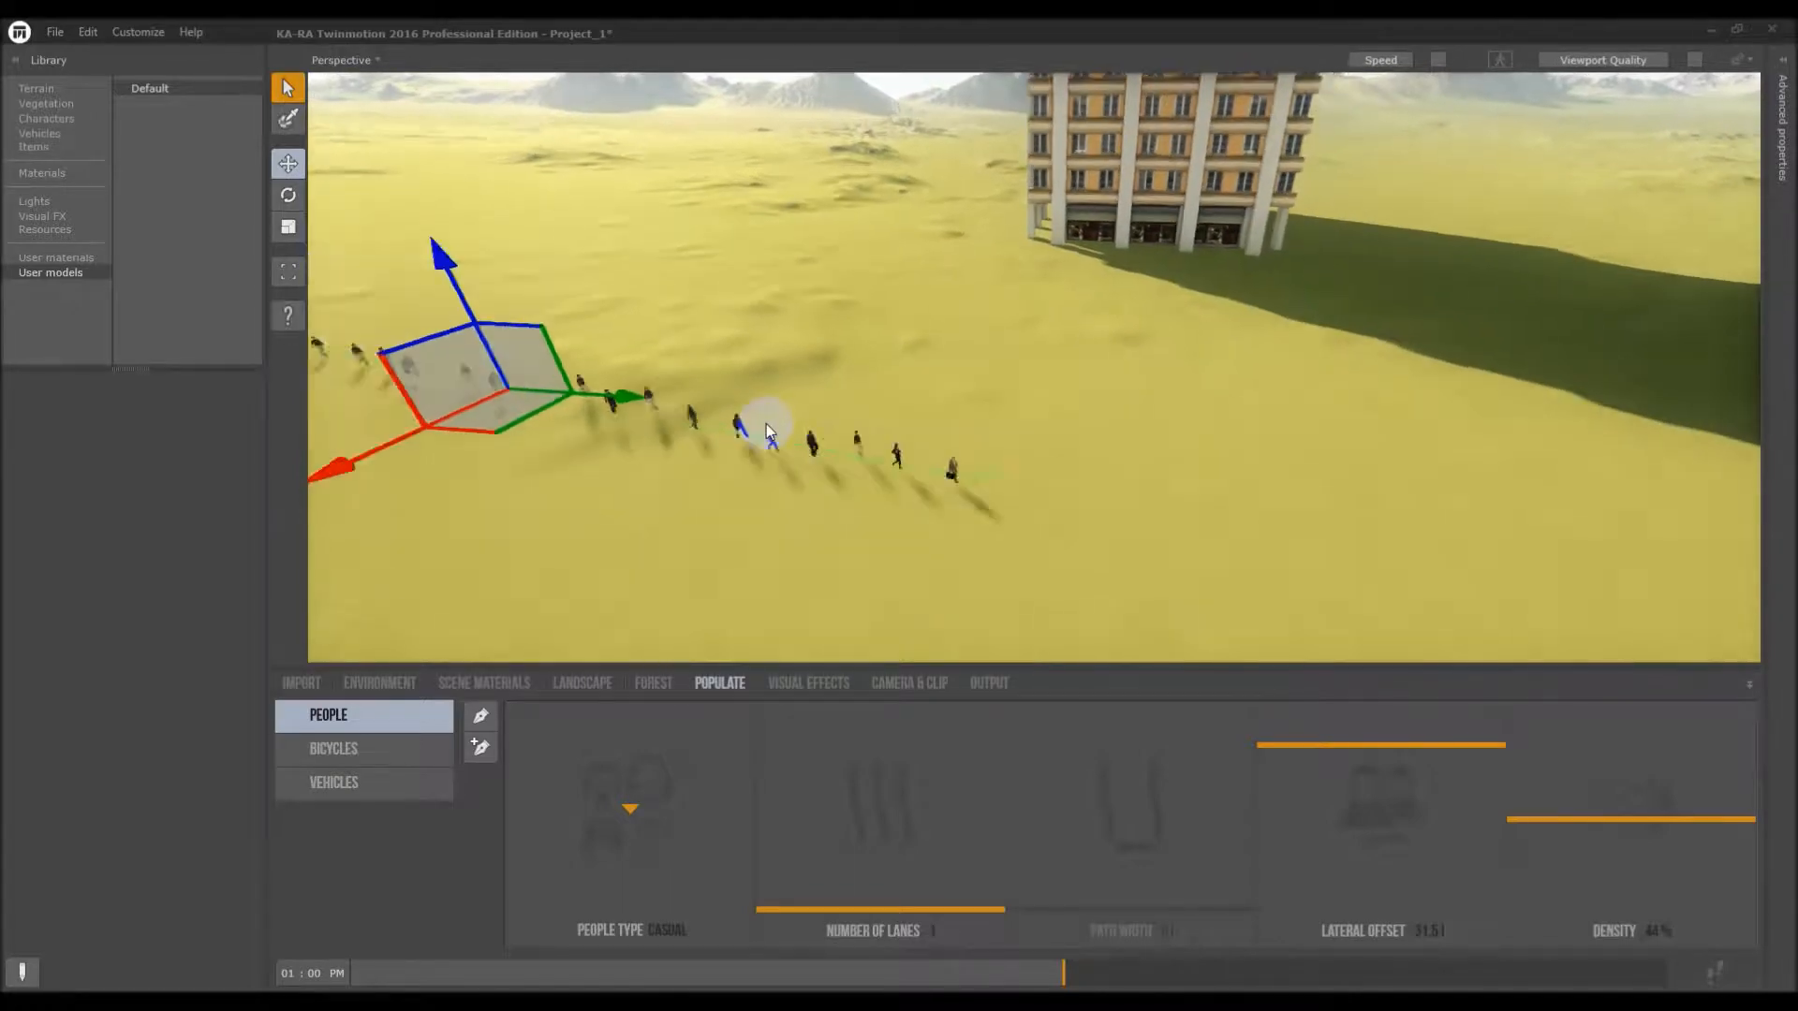
# Draw a single-lane, U-shaped vehicle path around the line of people and finish it
pyautogui.click(378, 750)
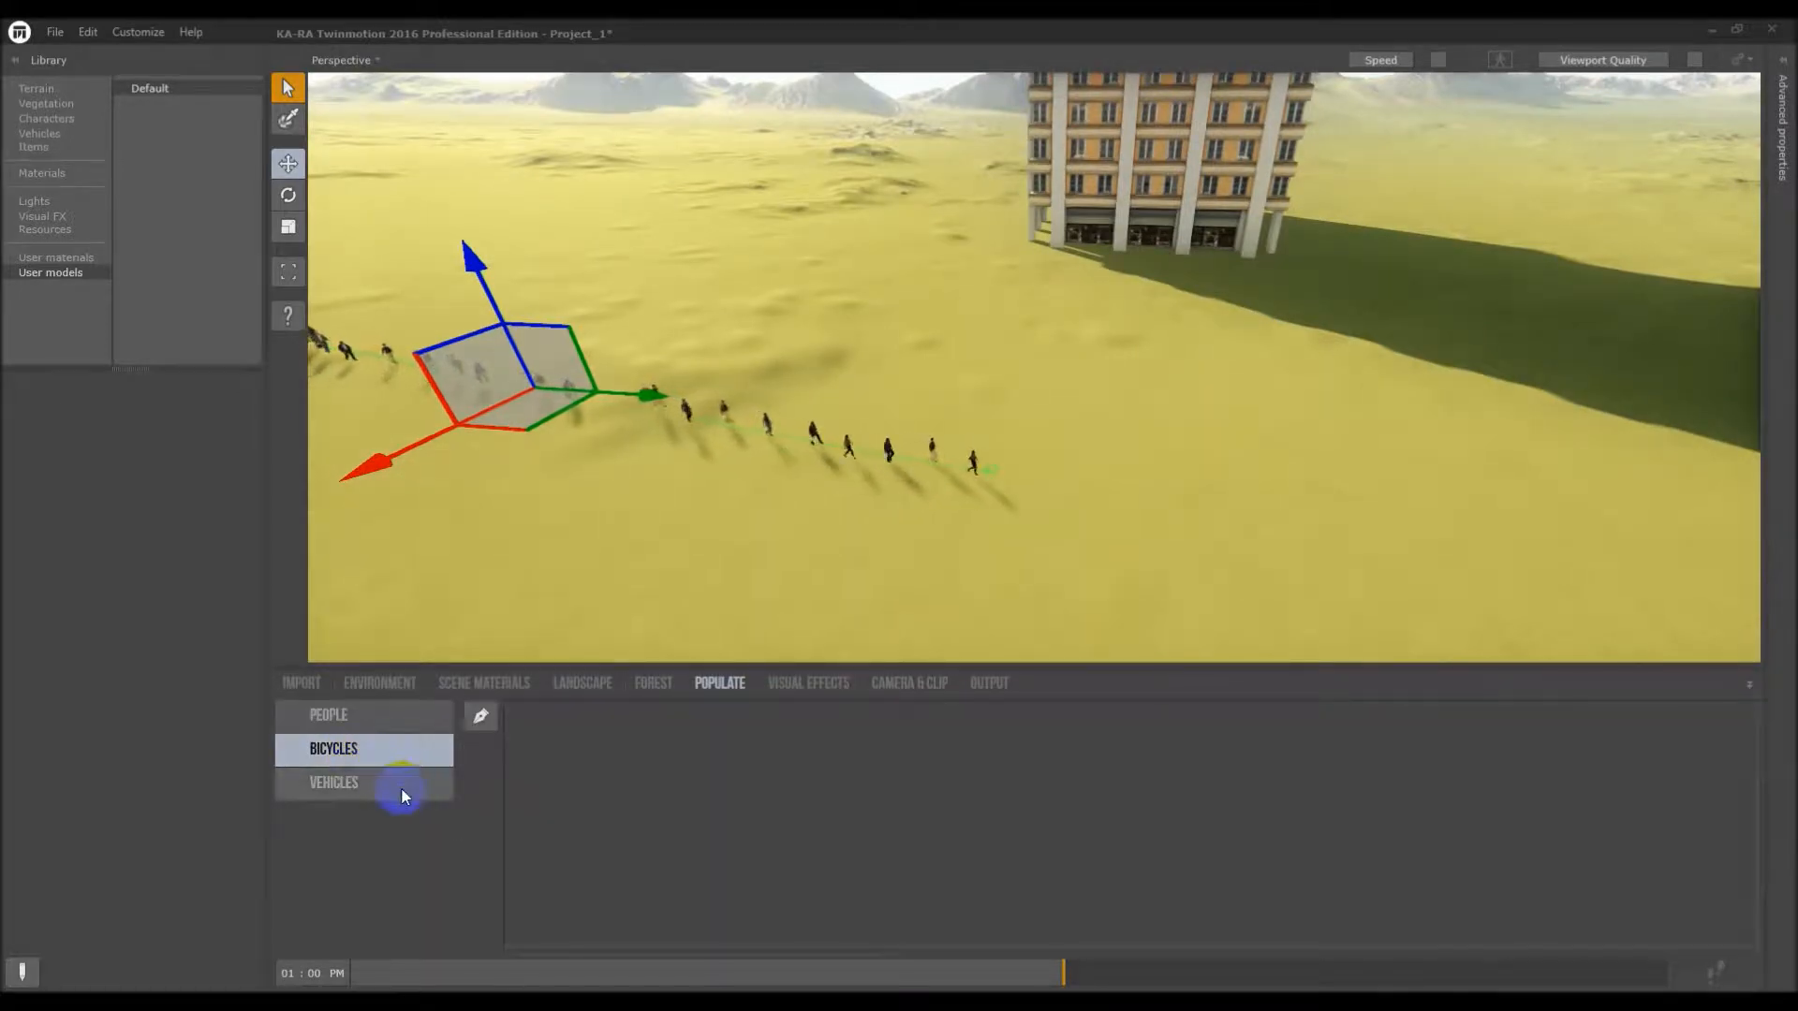
pyautogui.click(409, 786)
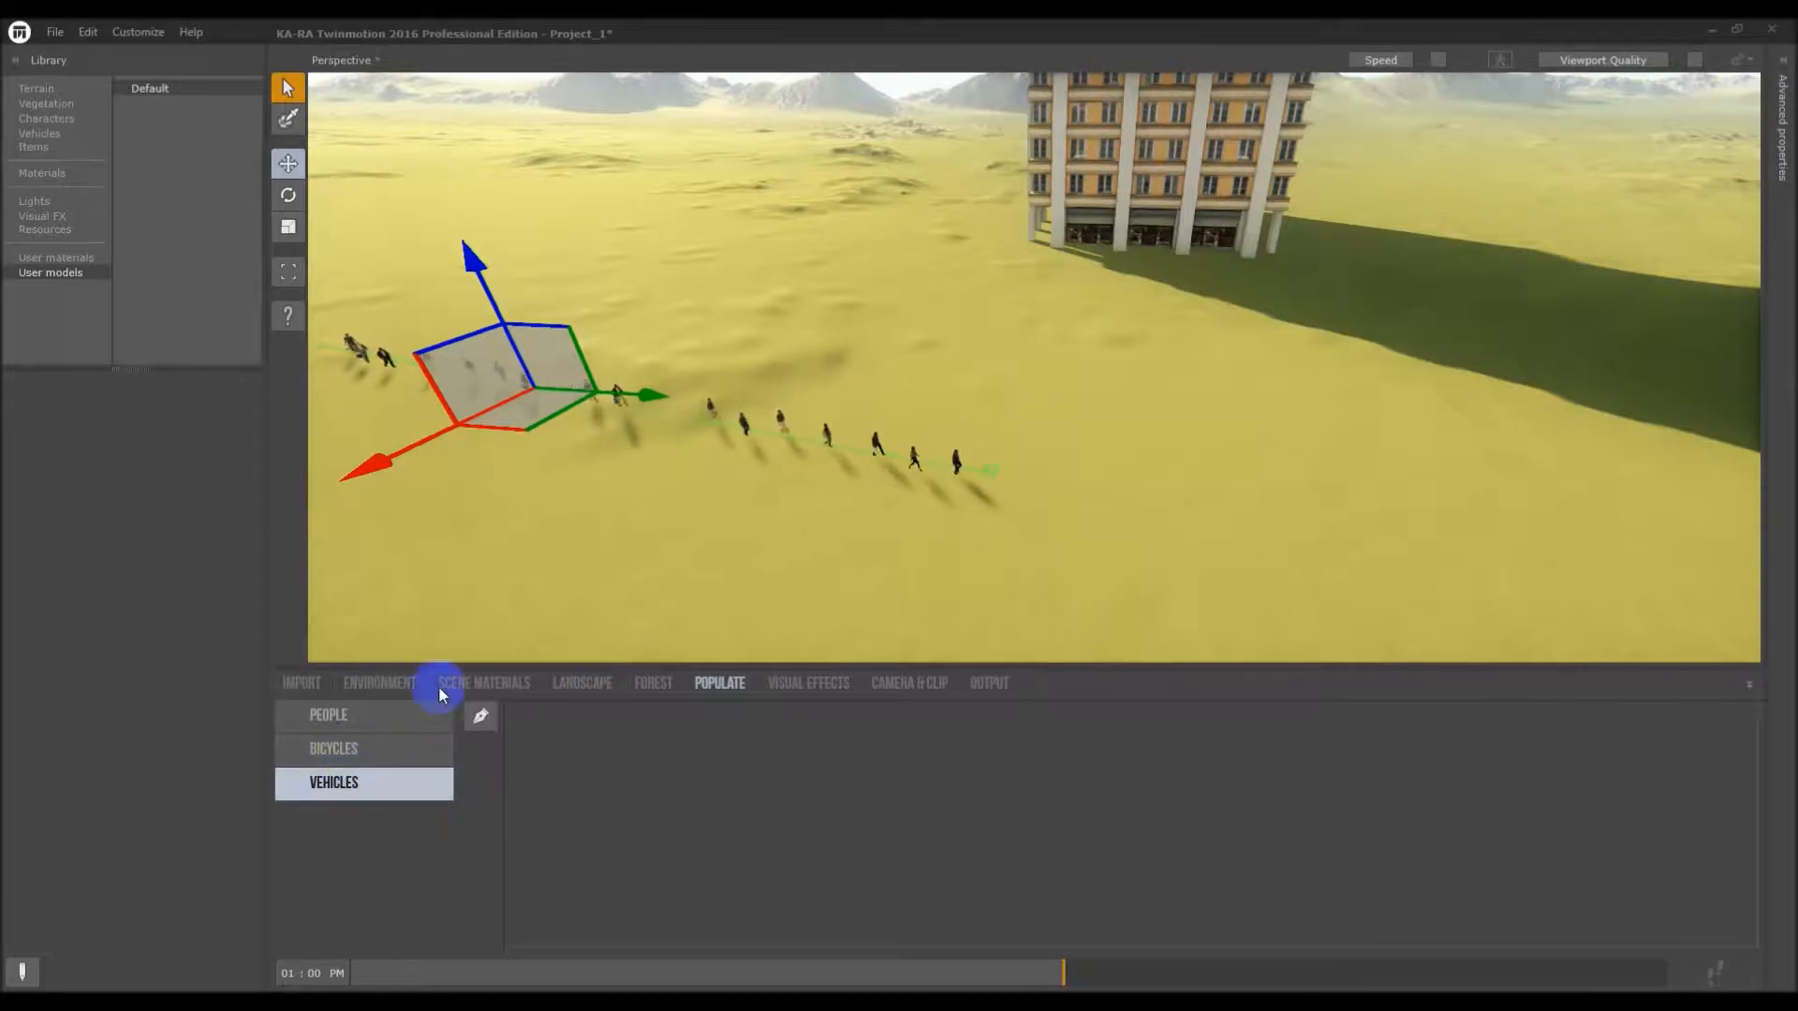
pyautogui.click(478, 727)
pyautogui.click(595, 581)
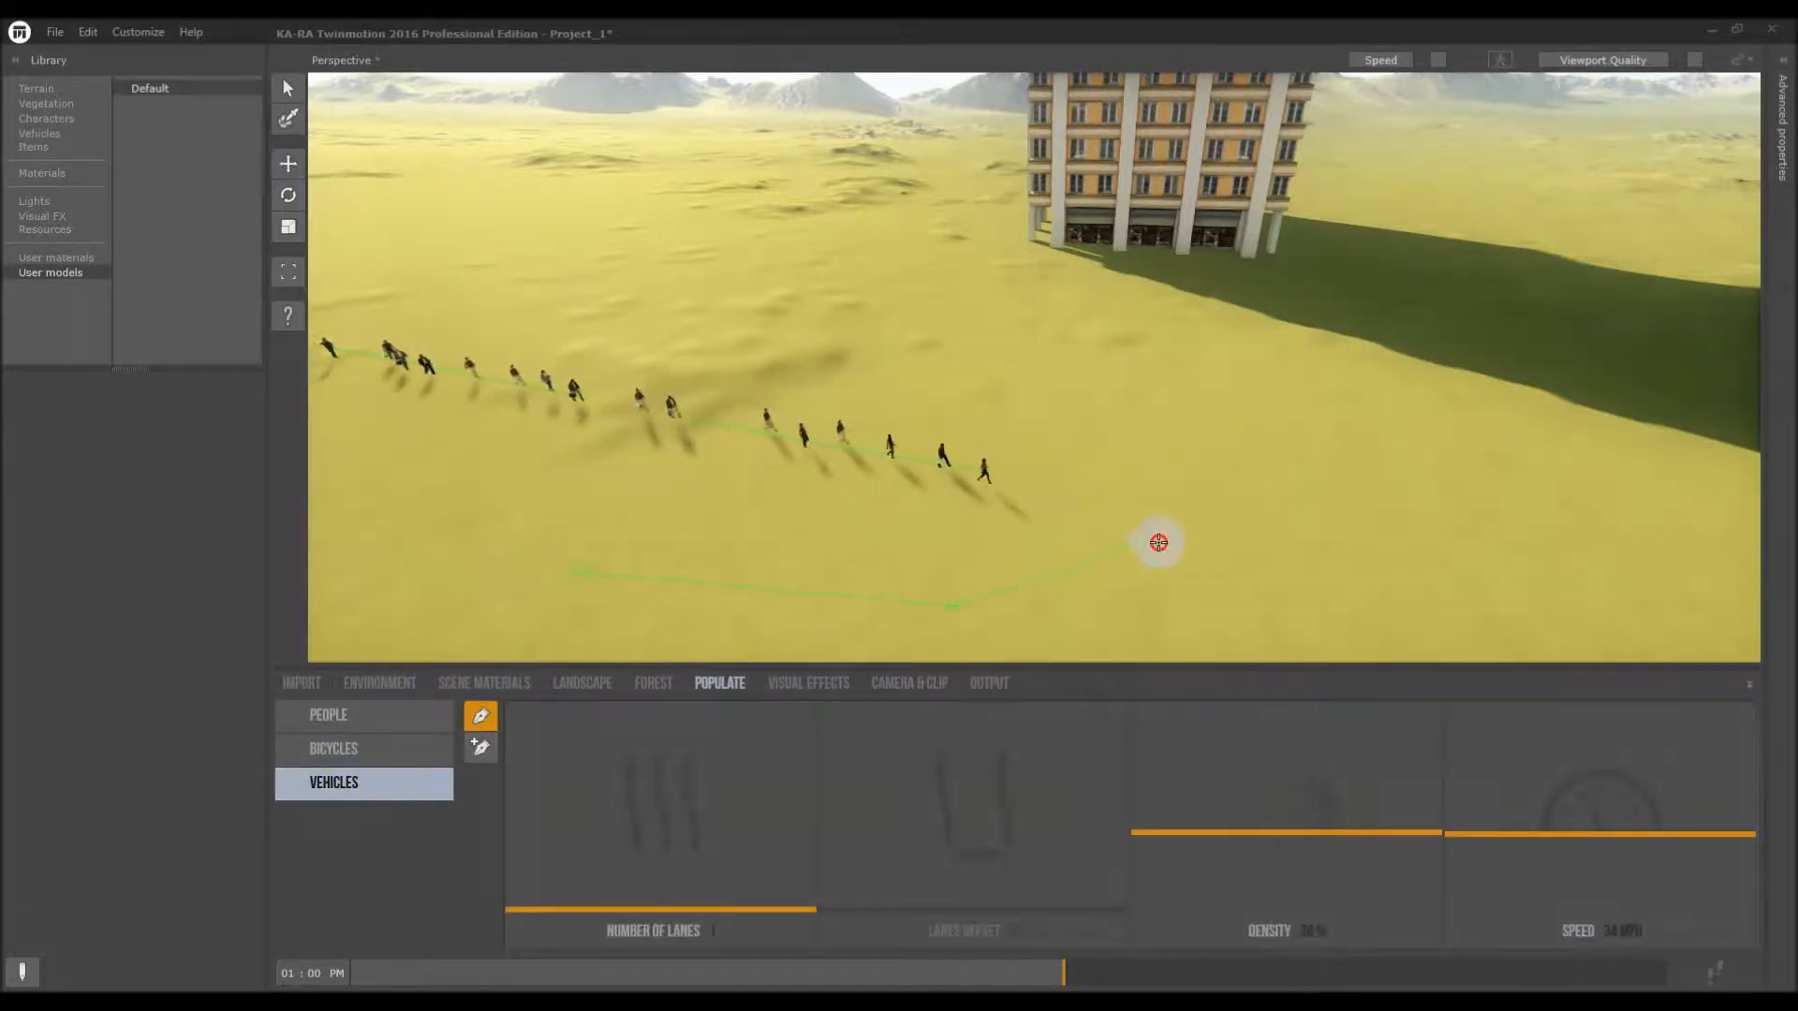
pyautogui.click(1345, 409)
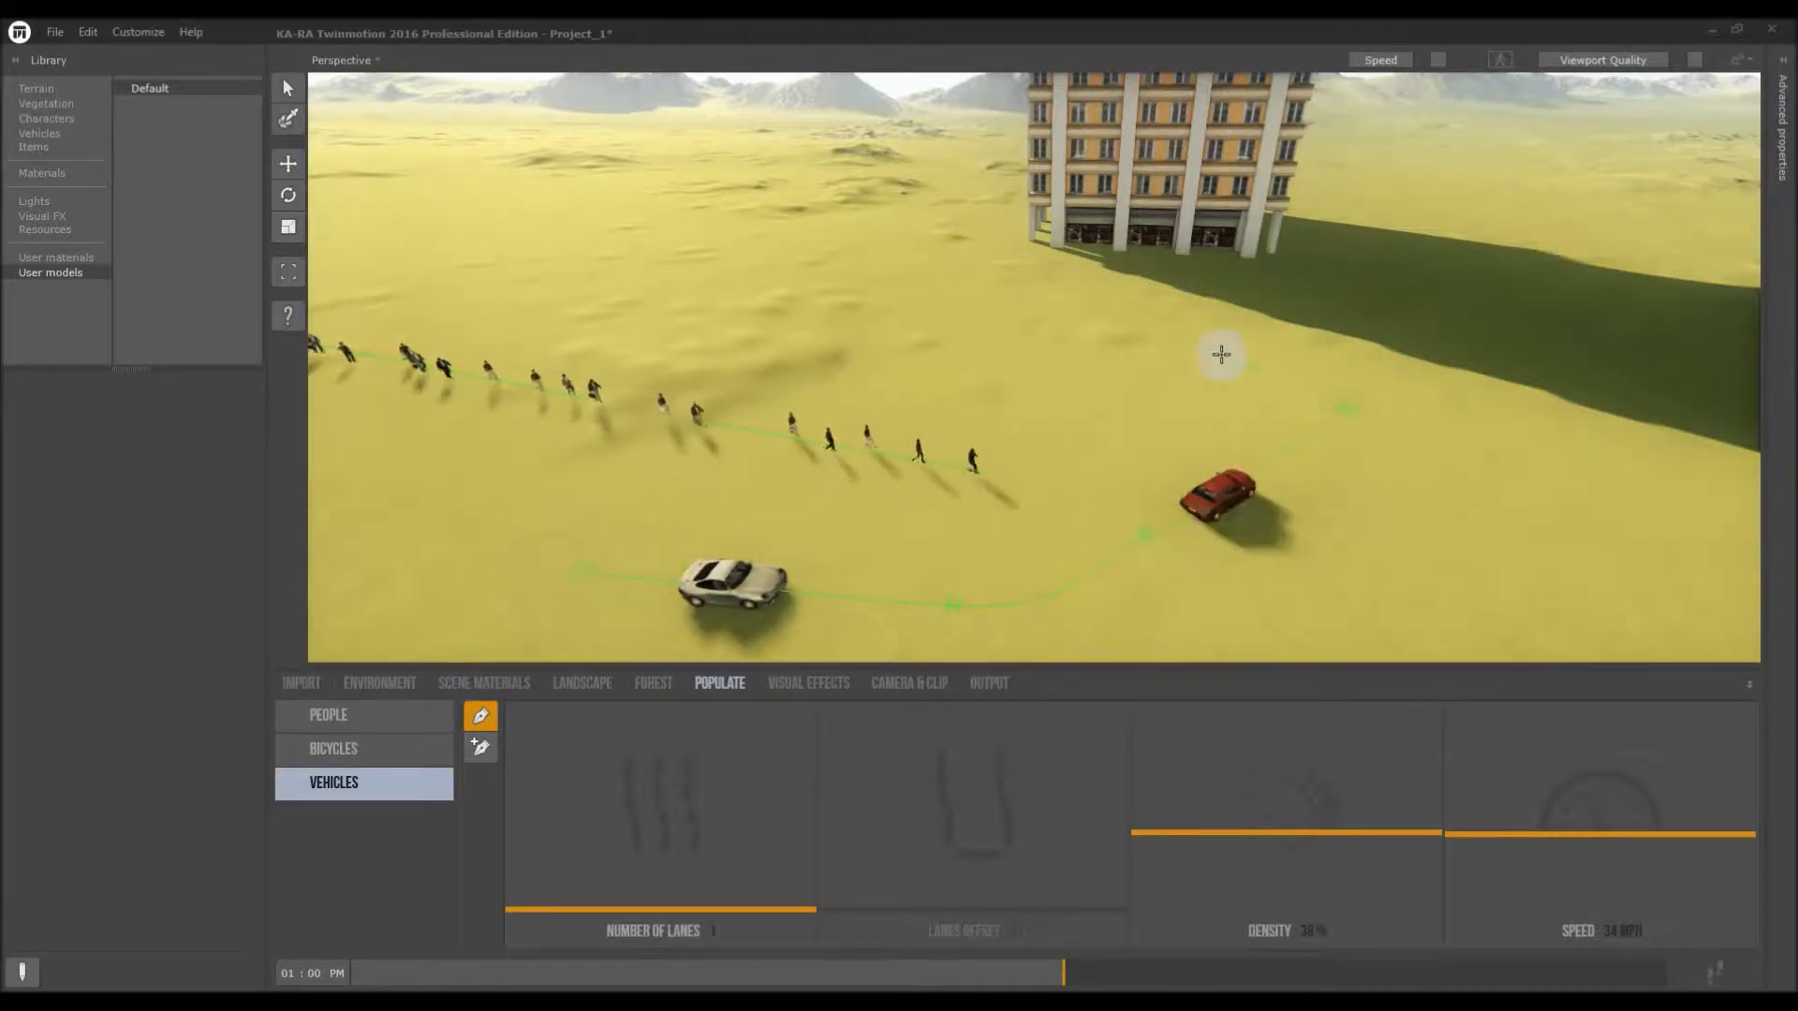
pyautogui.click(1204, 352)
pyautogui.click(974, 312)
pyautogui.click(658, 277)
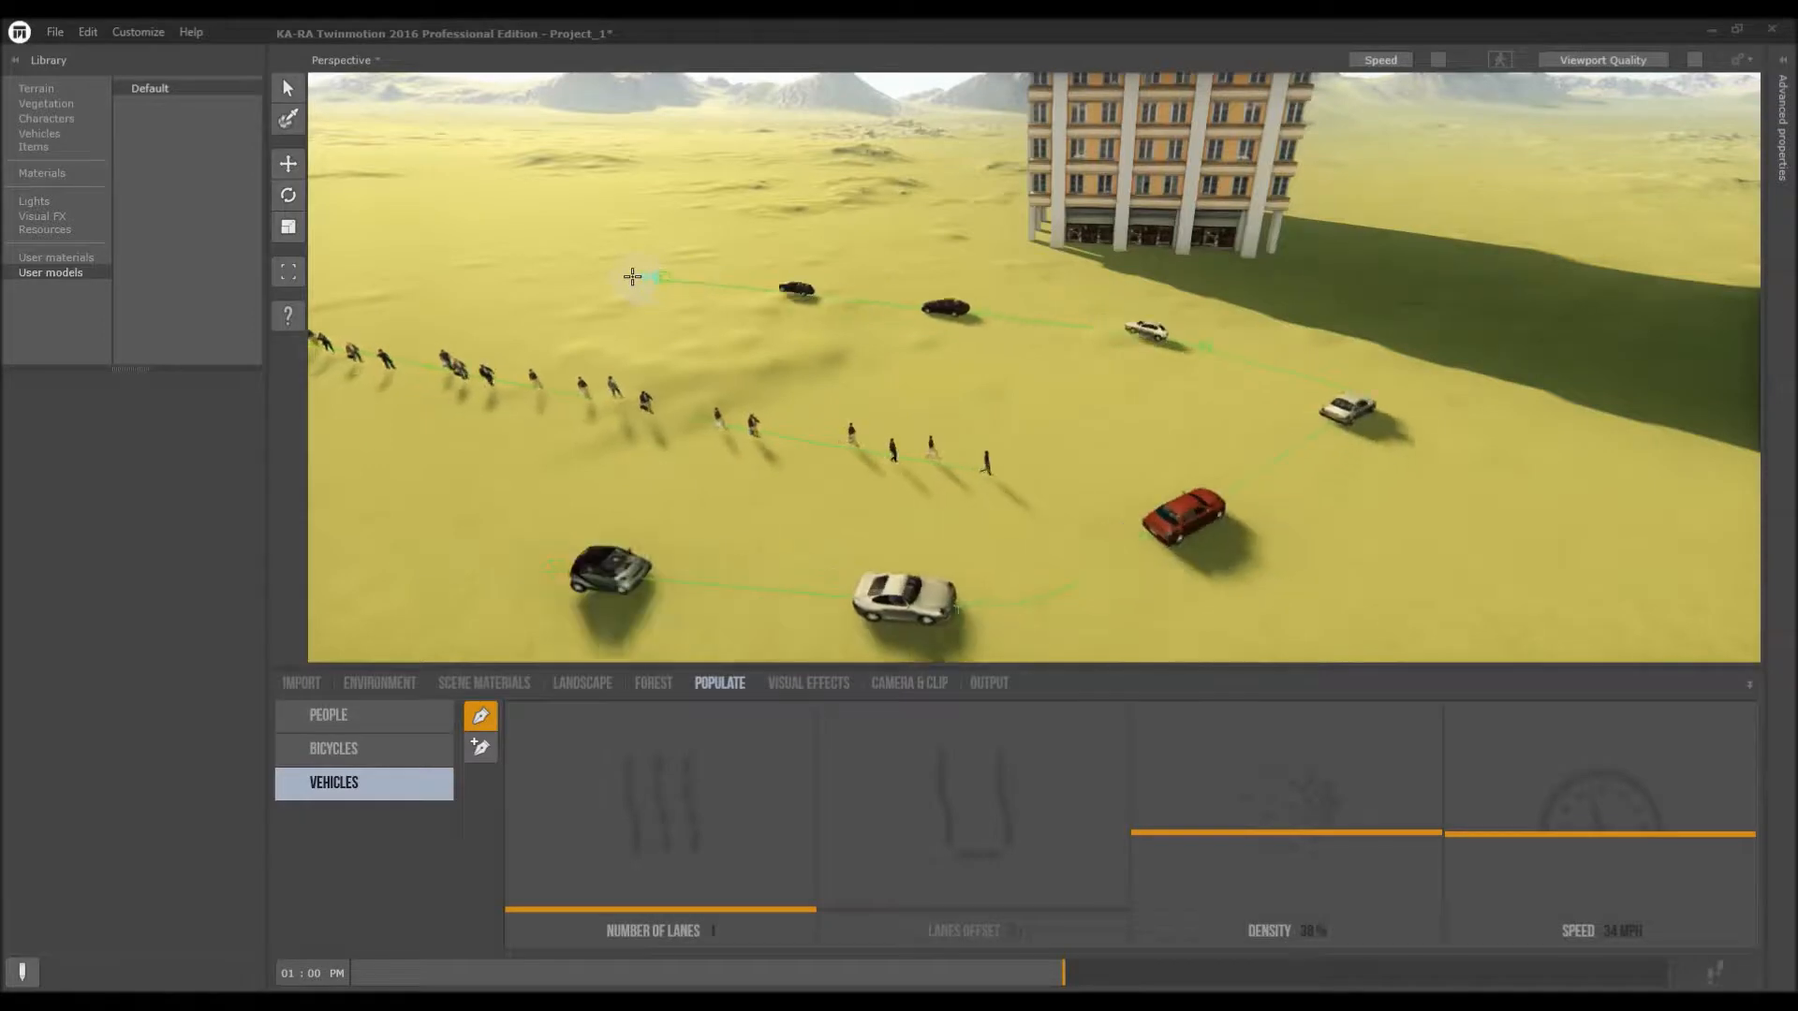
pyautogui.rightClick(582, 276)
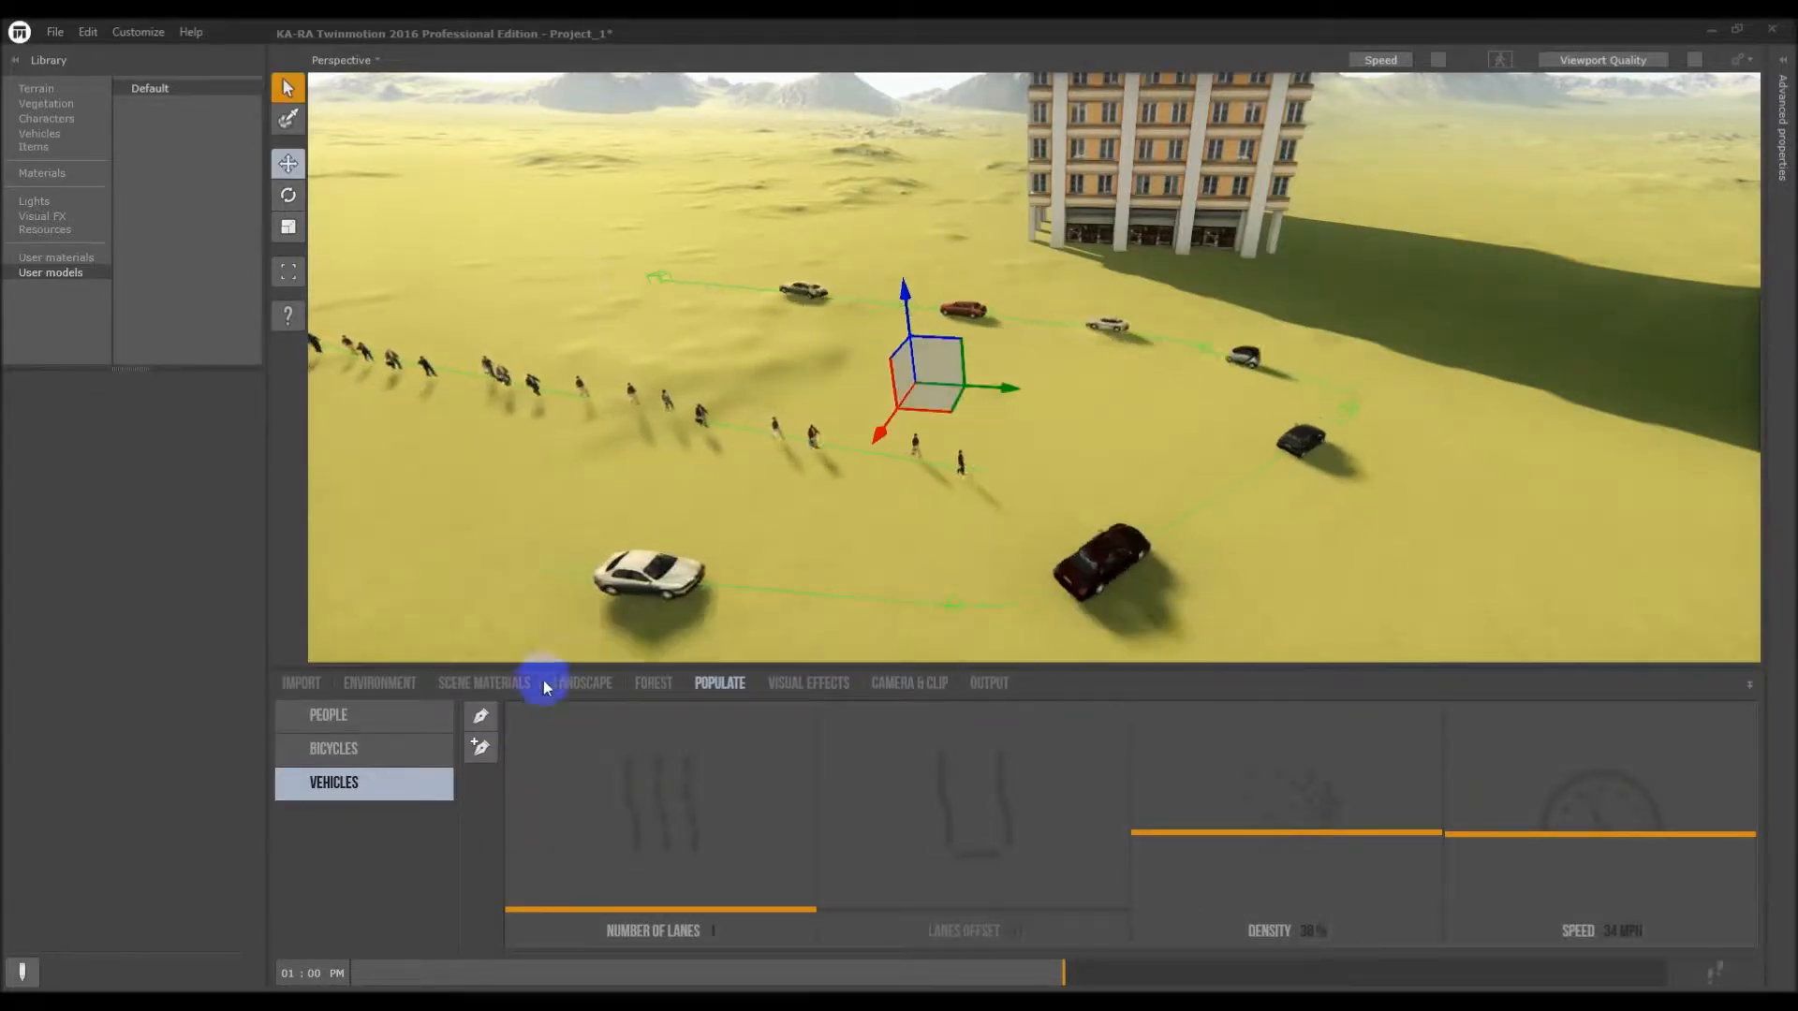
# In the camera visual effects, set the focal length to 32 mm and raise the vignetting power and dirt type
pyautogui.click(809, 689)
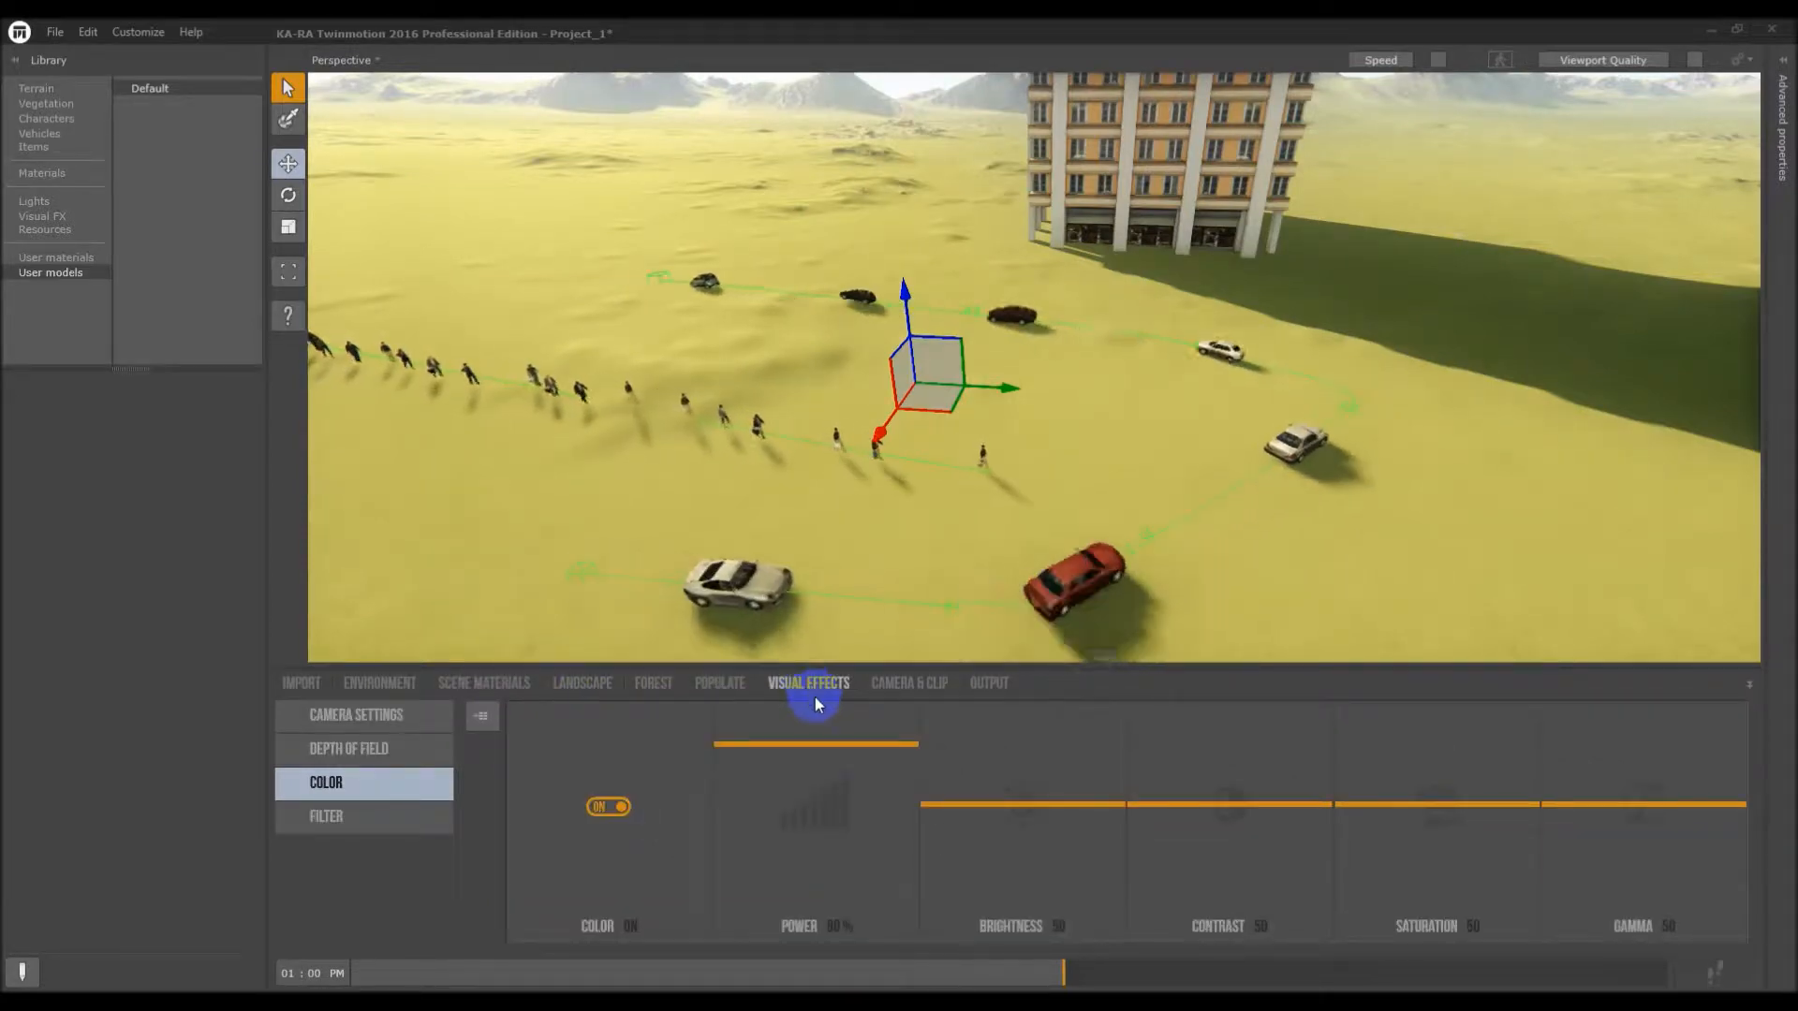
pyautogui.click(382, 714)
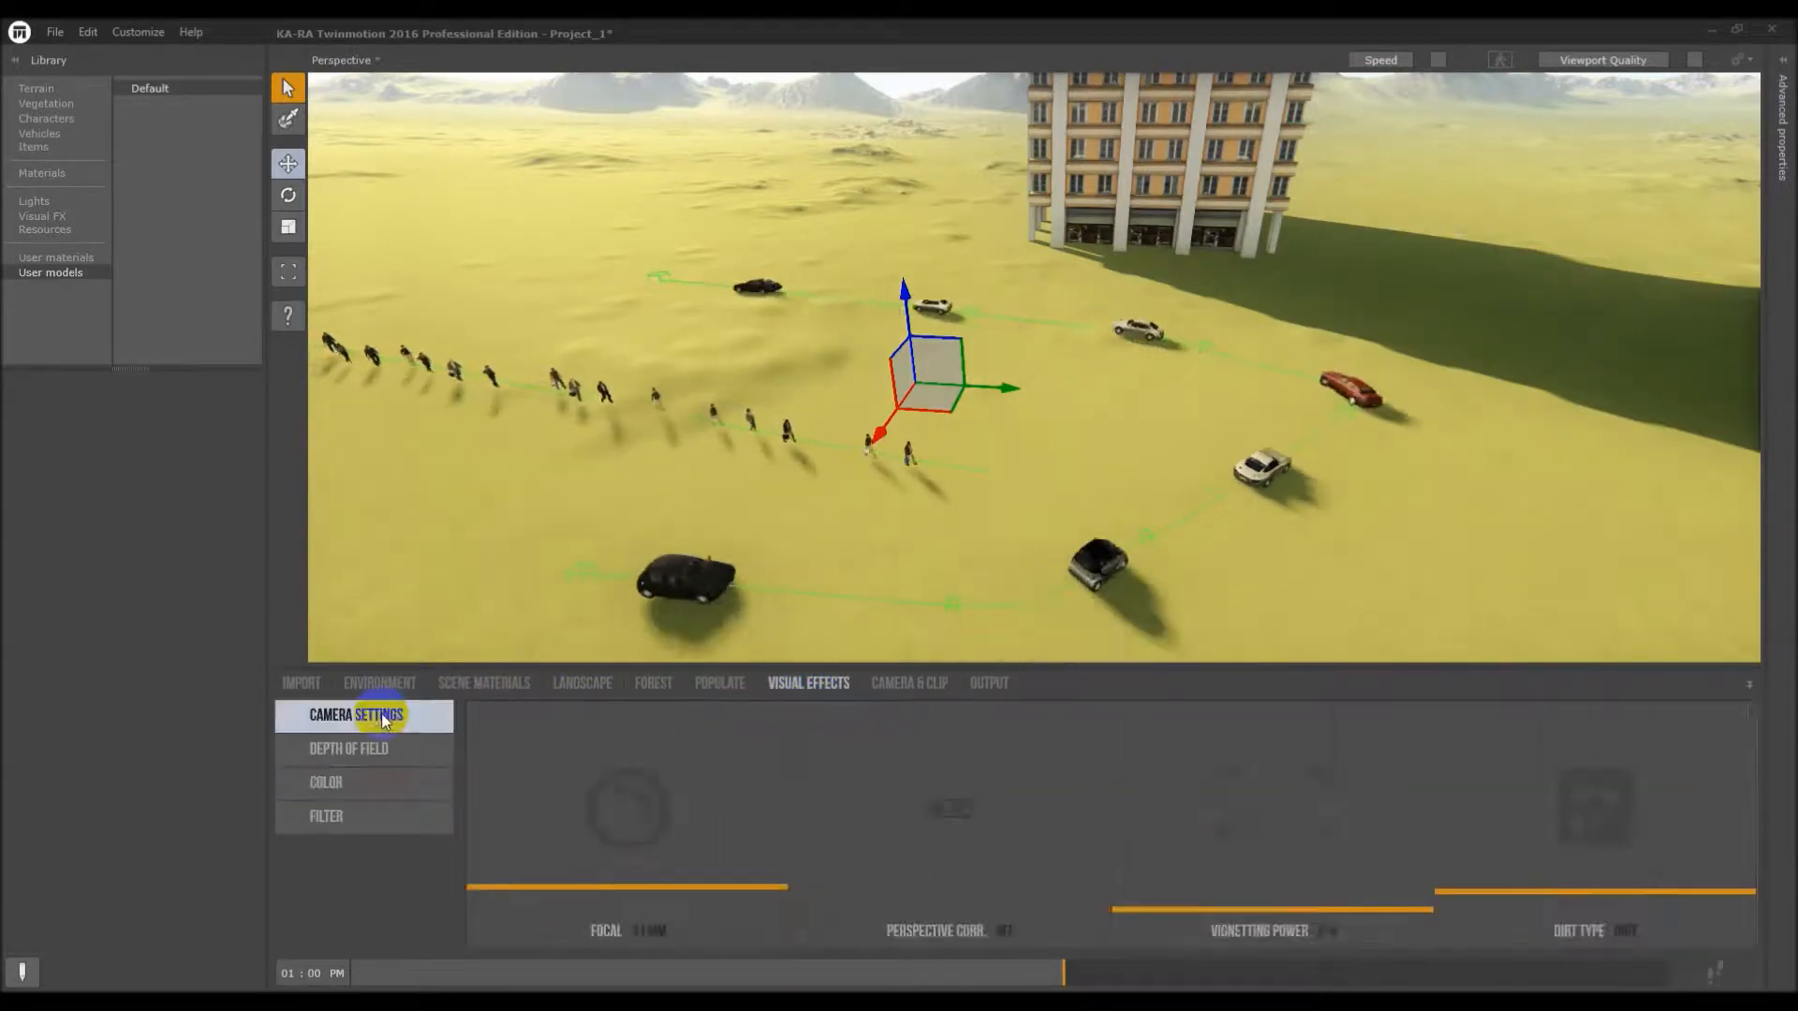
pyautogui.moveTo(683, 884)
pyautogui.mouseDown()
pyautogui.moveTo(687, 849)
pyautogui.moveTo(692, 888)
pyautogui.mouseUp()
pyautogui.moveTo(1135, 906); pyautogui.dragTo(1217, 829)
pyautogui.moveTo(1597, 915); pyautogui.dragTo(1621, 827)
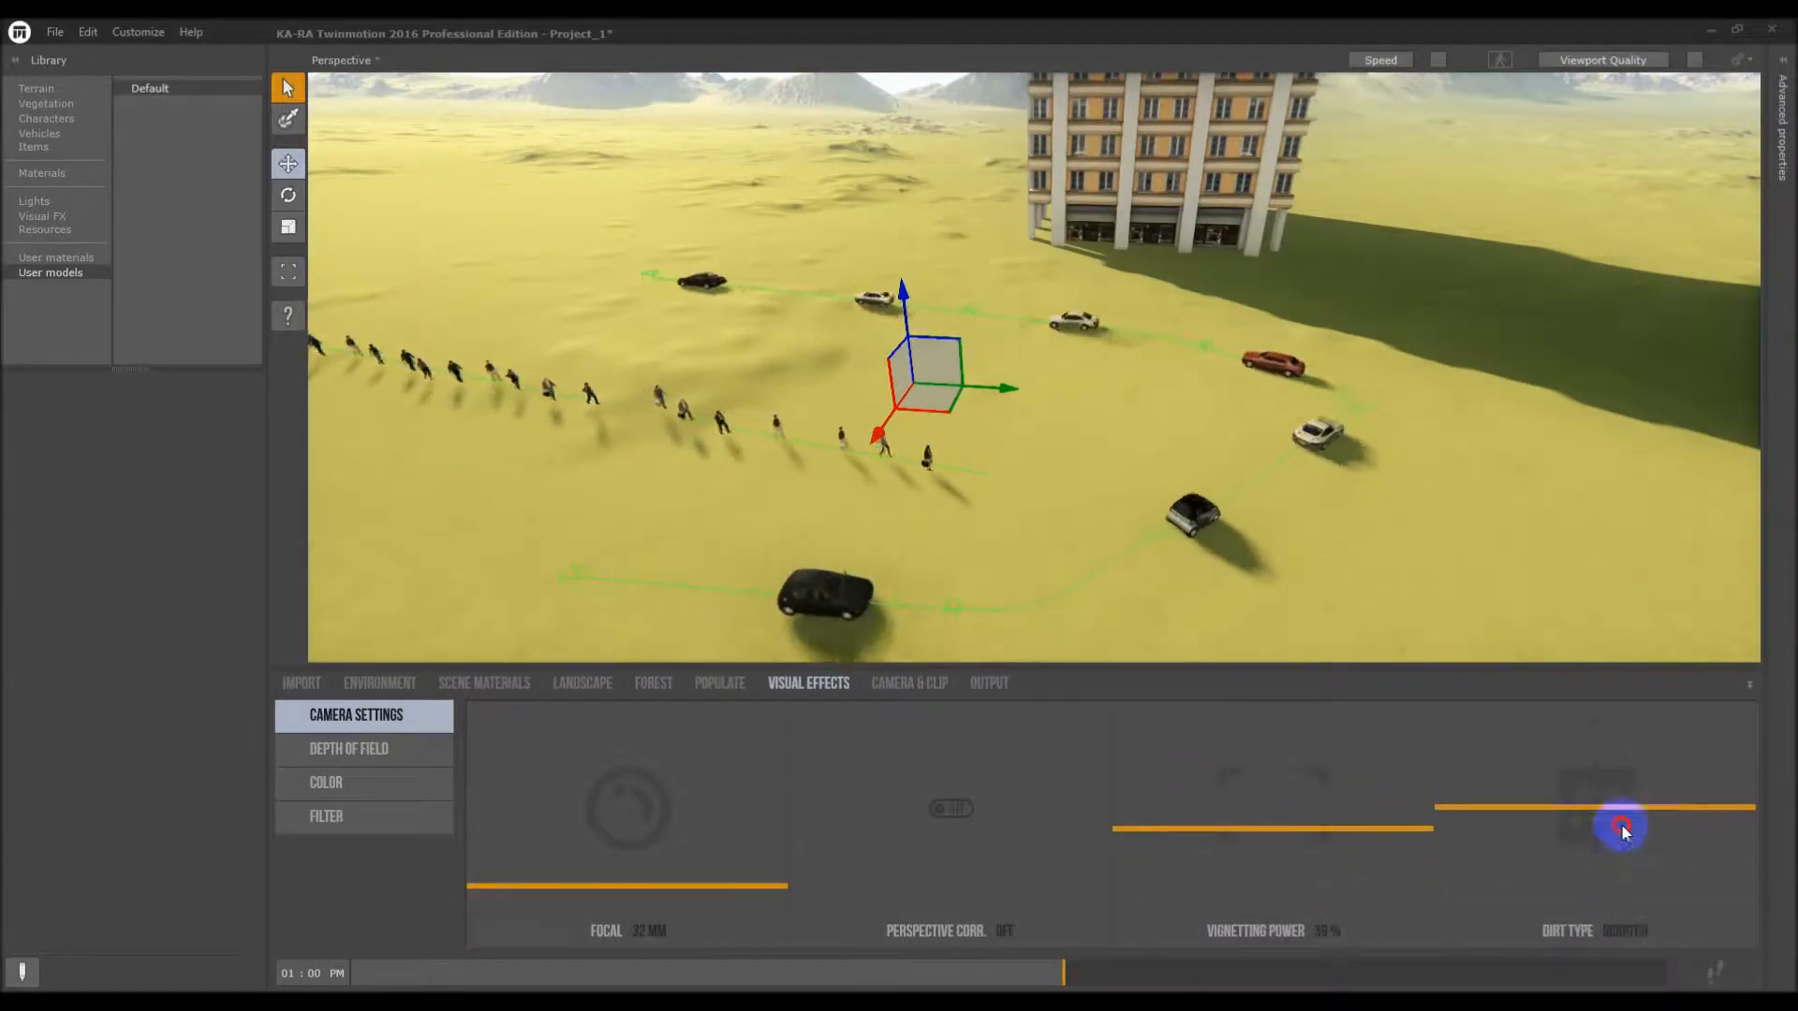
# Look at the Depth of Field, Color and Filter effects, the Camera & Clip tools and the image output options
pyautogui.click(356, 753)
pyautogui.click(358, 783)
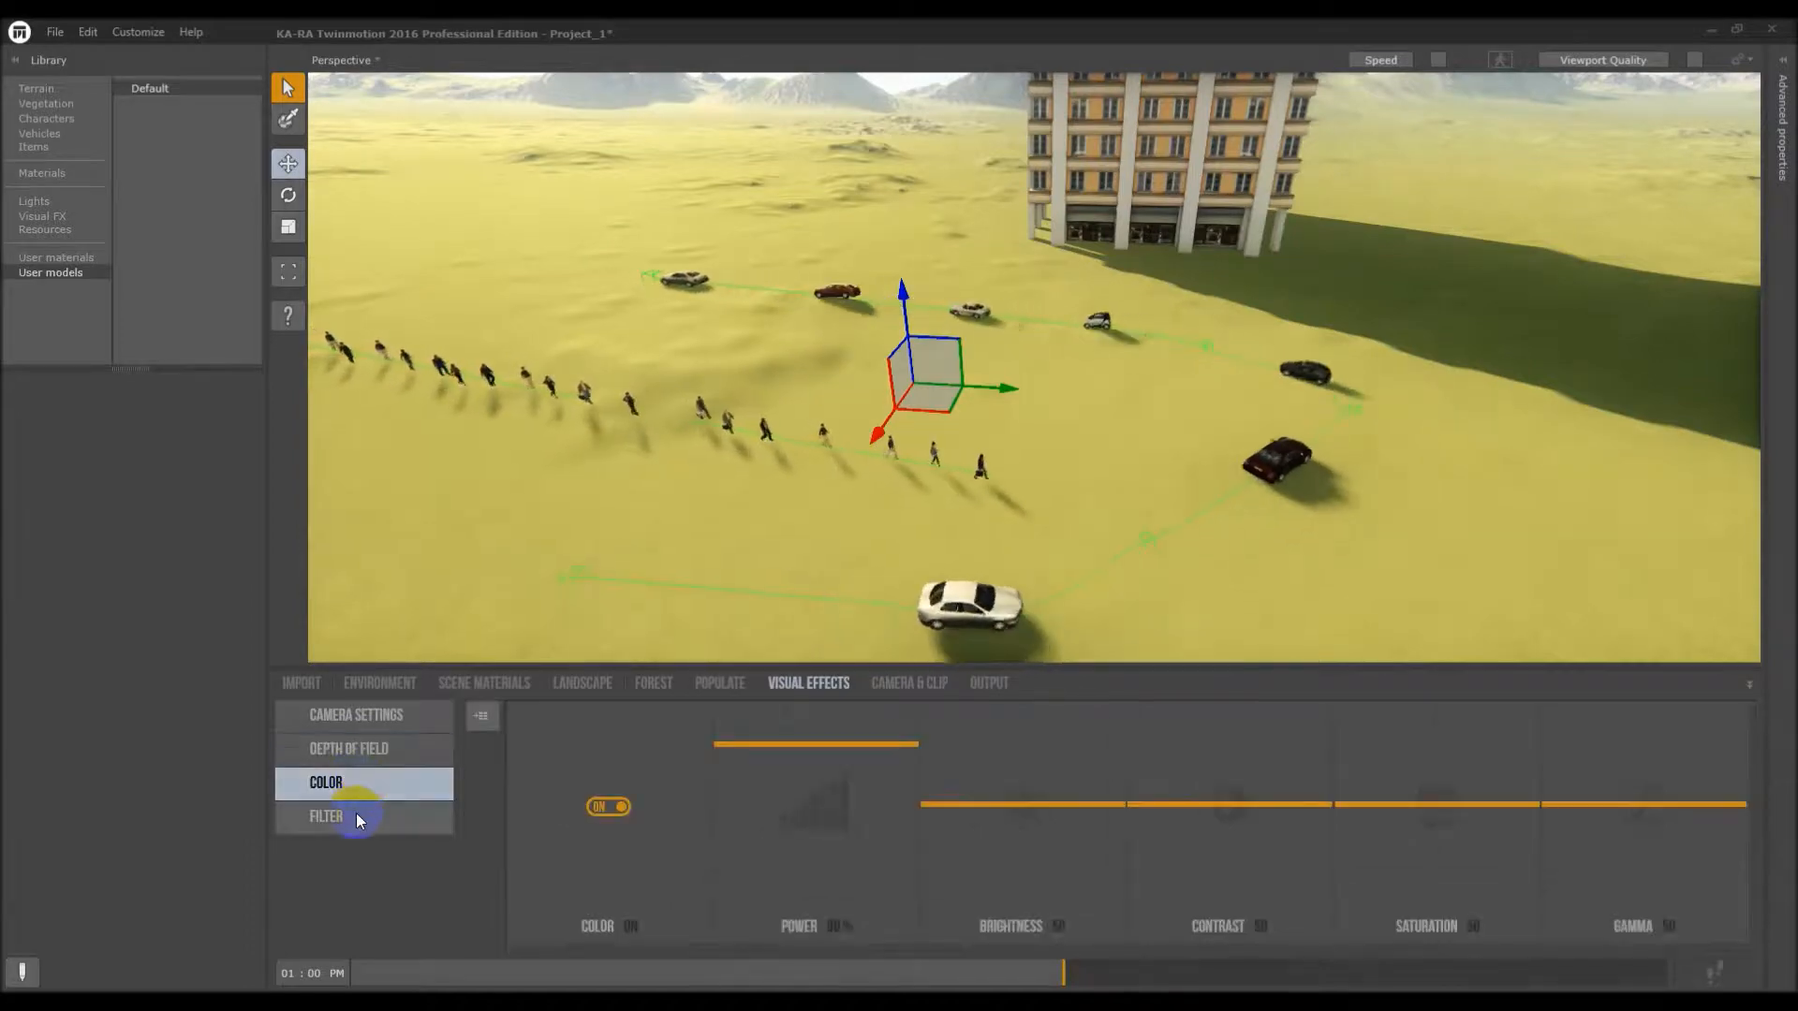
pyautogui.click(365, 813)
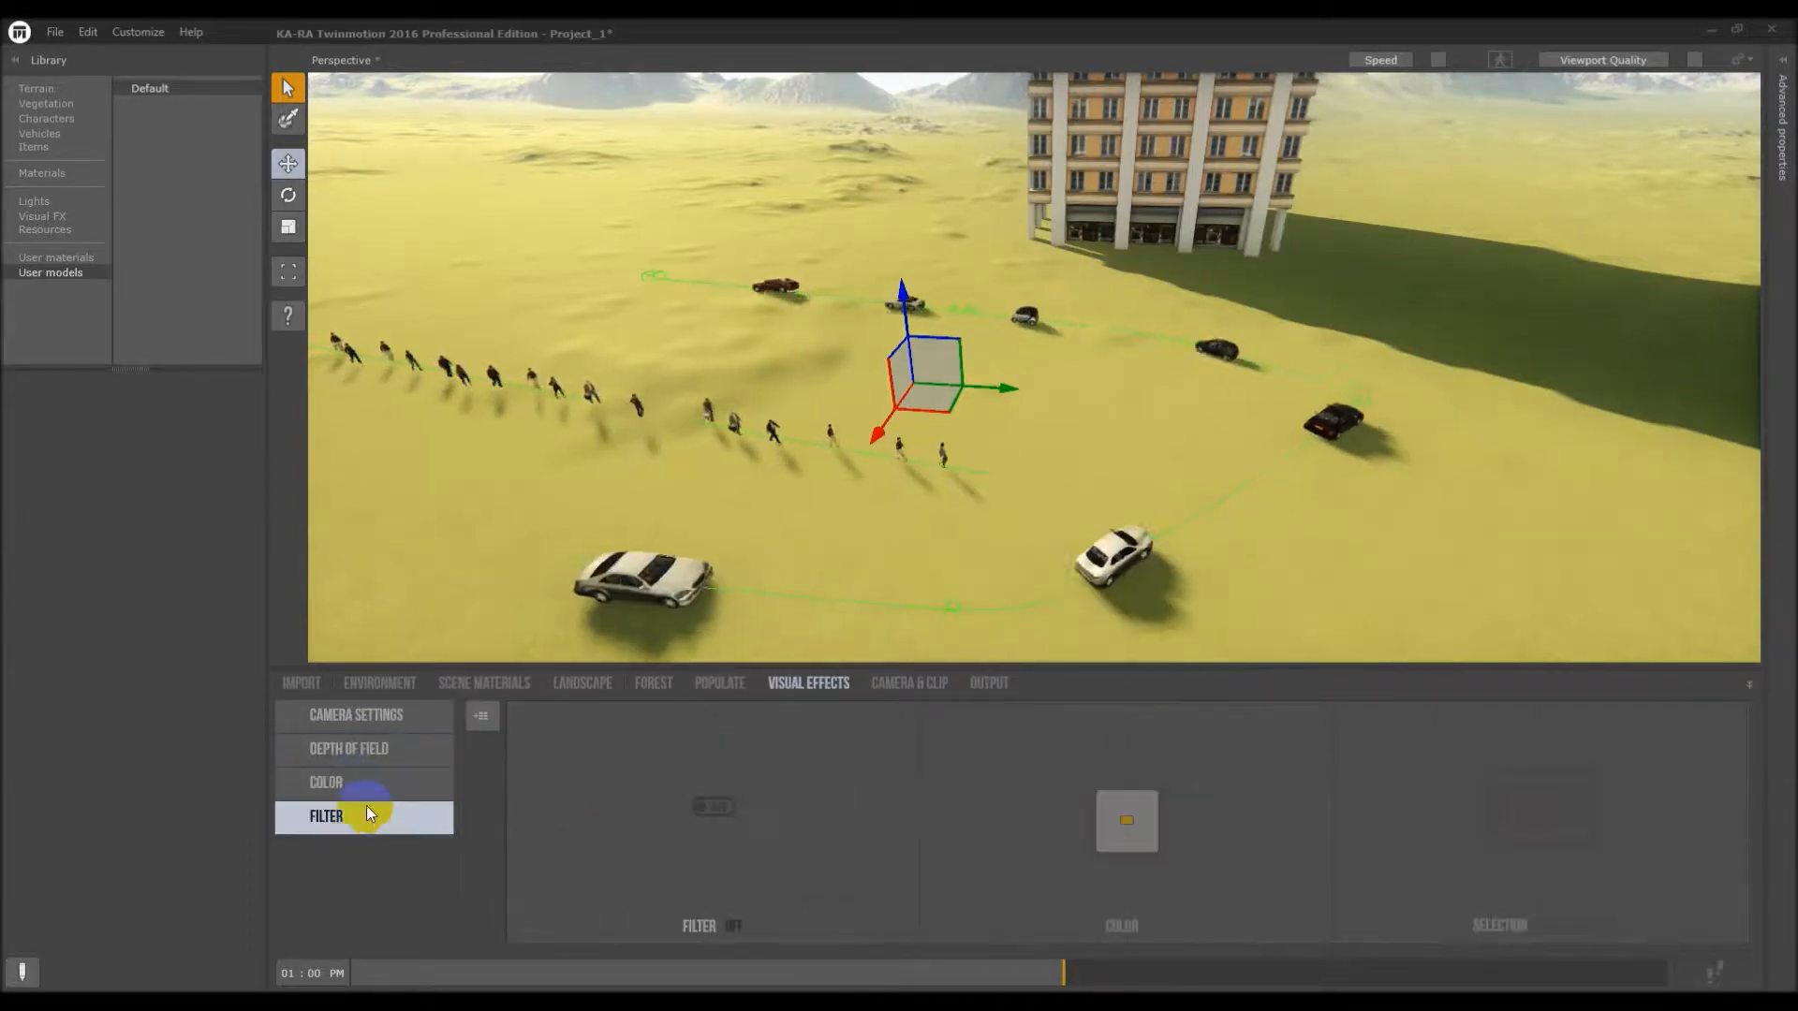
pyautogui.click(927, 688)
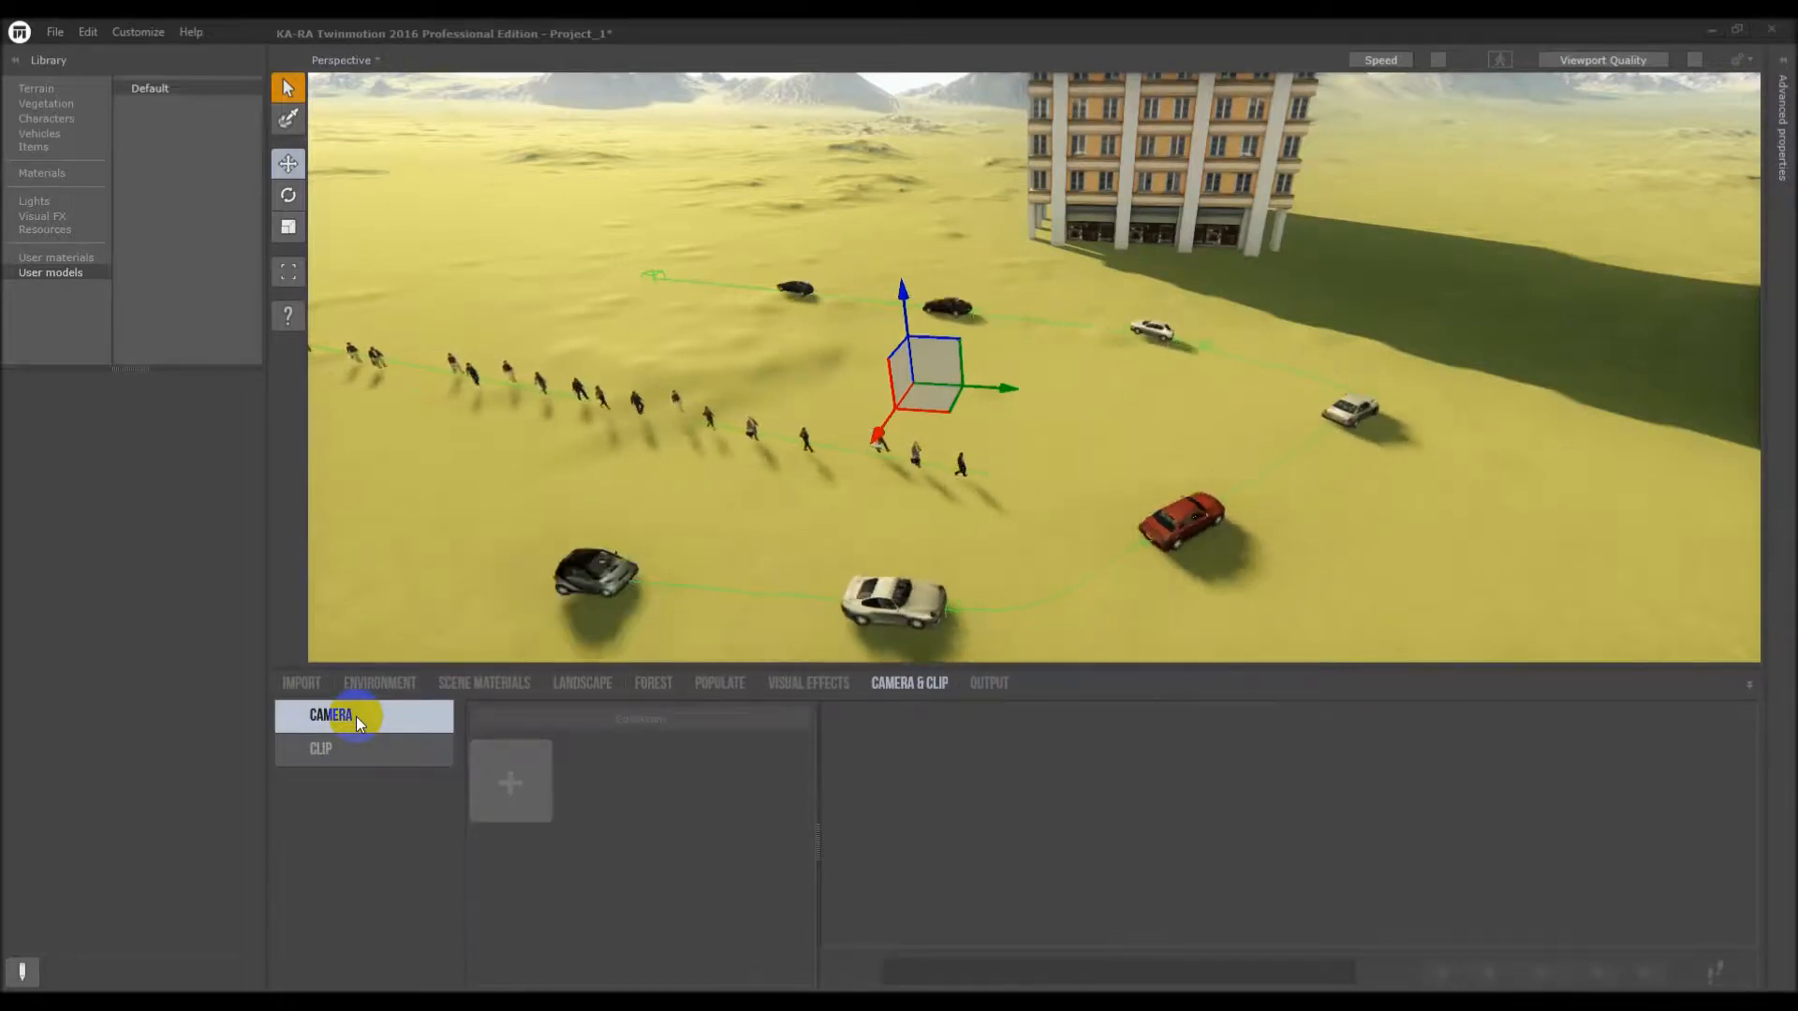
pyautogui.click(993, 686)
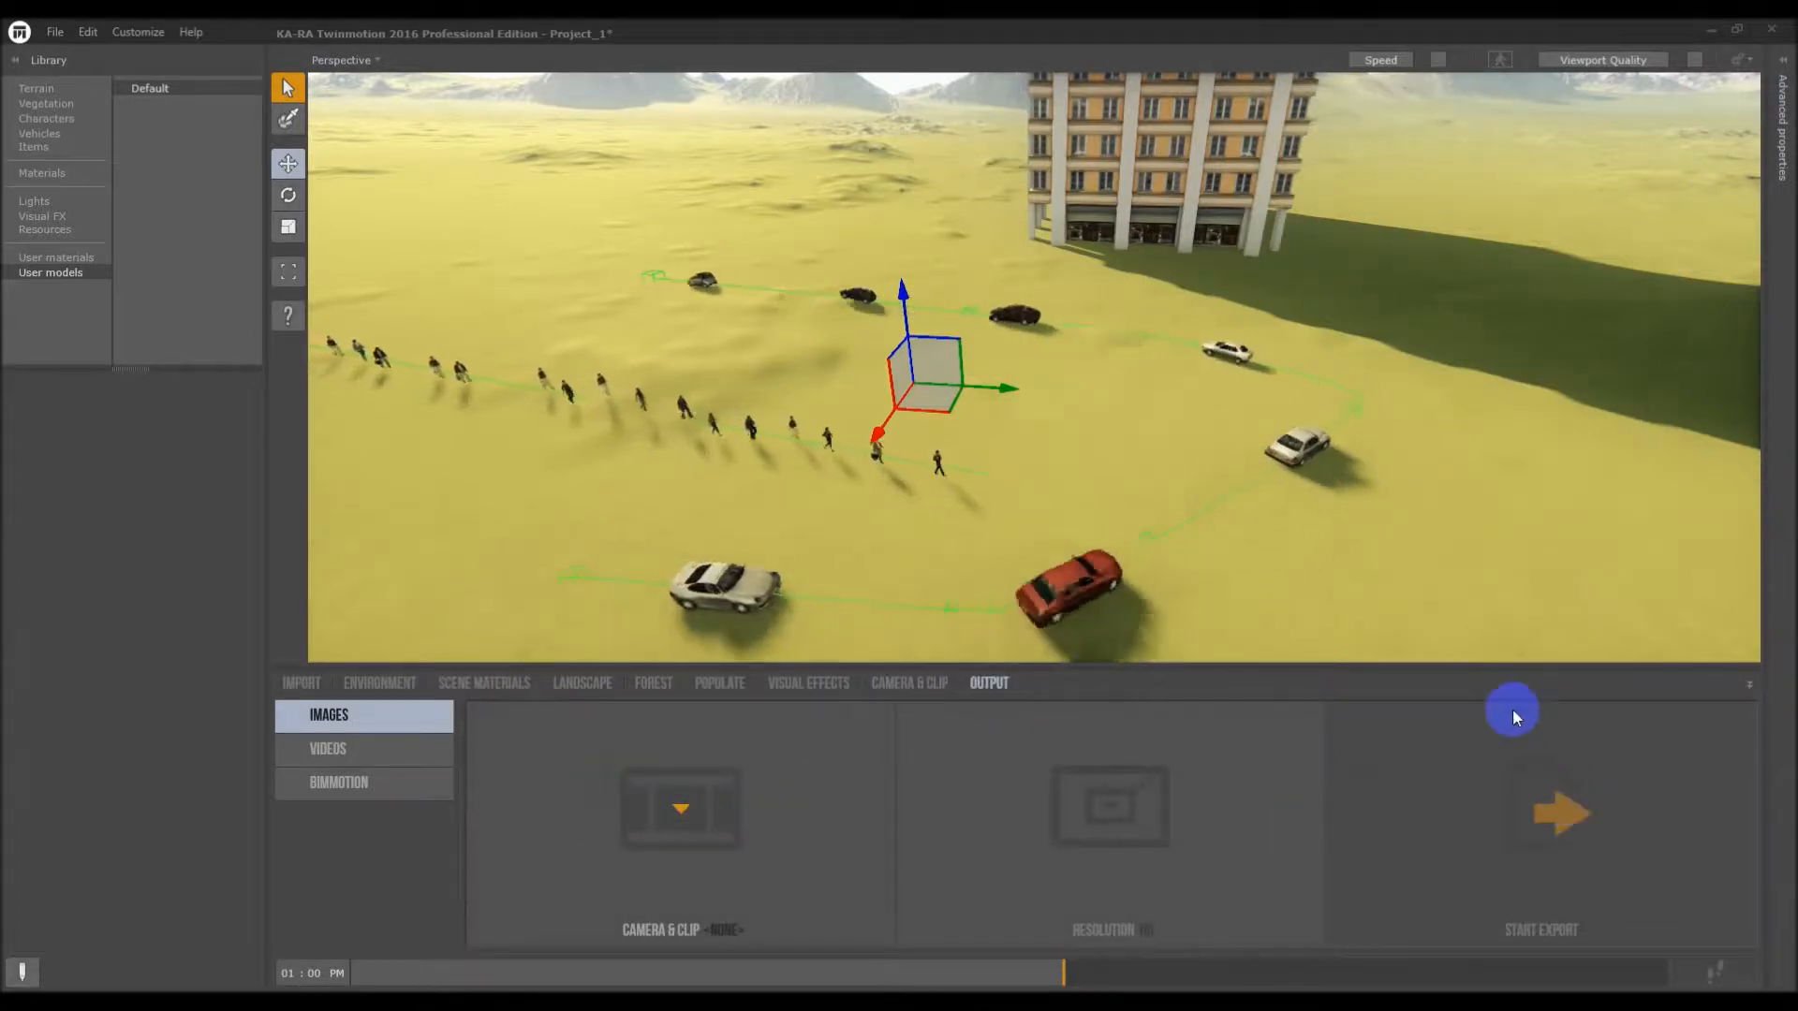
# Preview the scene at 11:24 PM and 6:10 PM, and set the time of day to 11:30 AM
pyautogui.scroll(-3, 1276, 616)
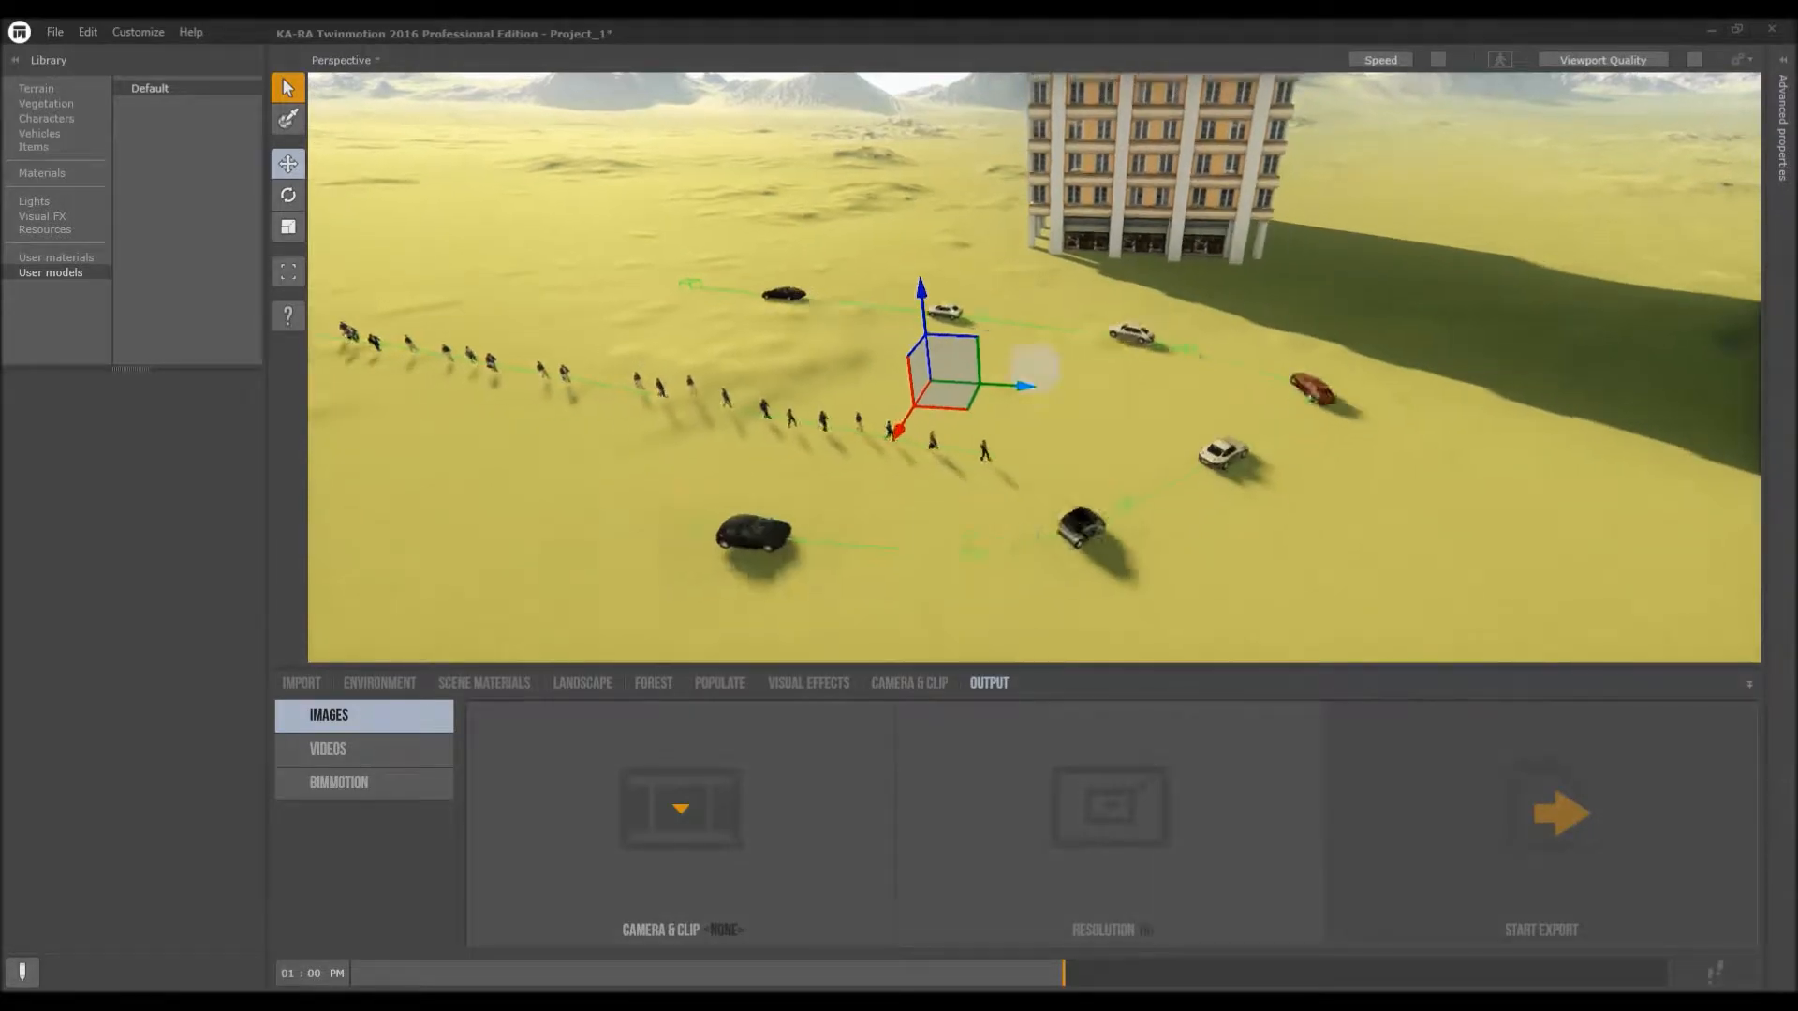
pyautogui.moveTo(1025, 373); pyautogui.dragTo(1035, 369, button='right')
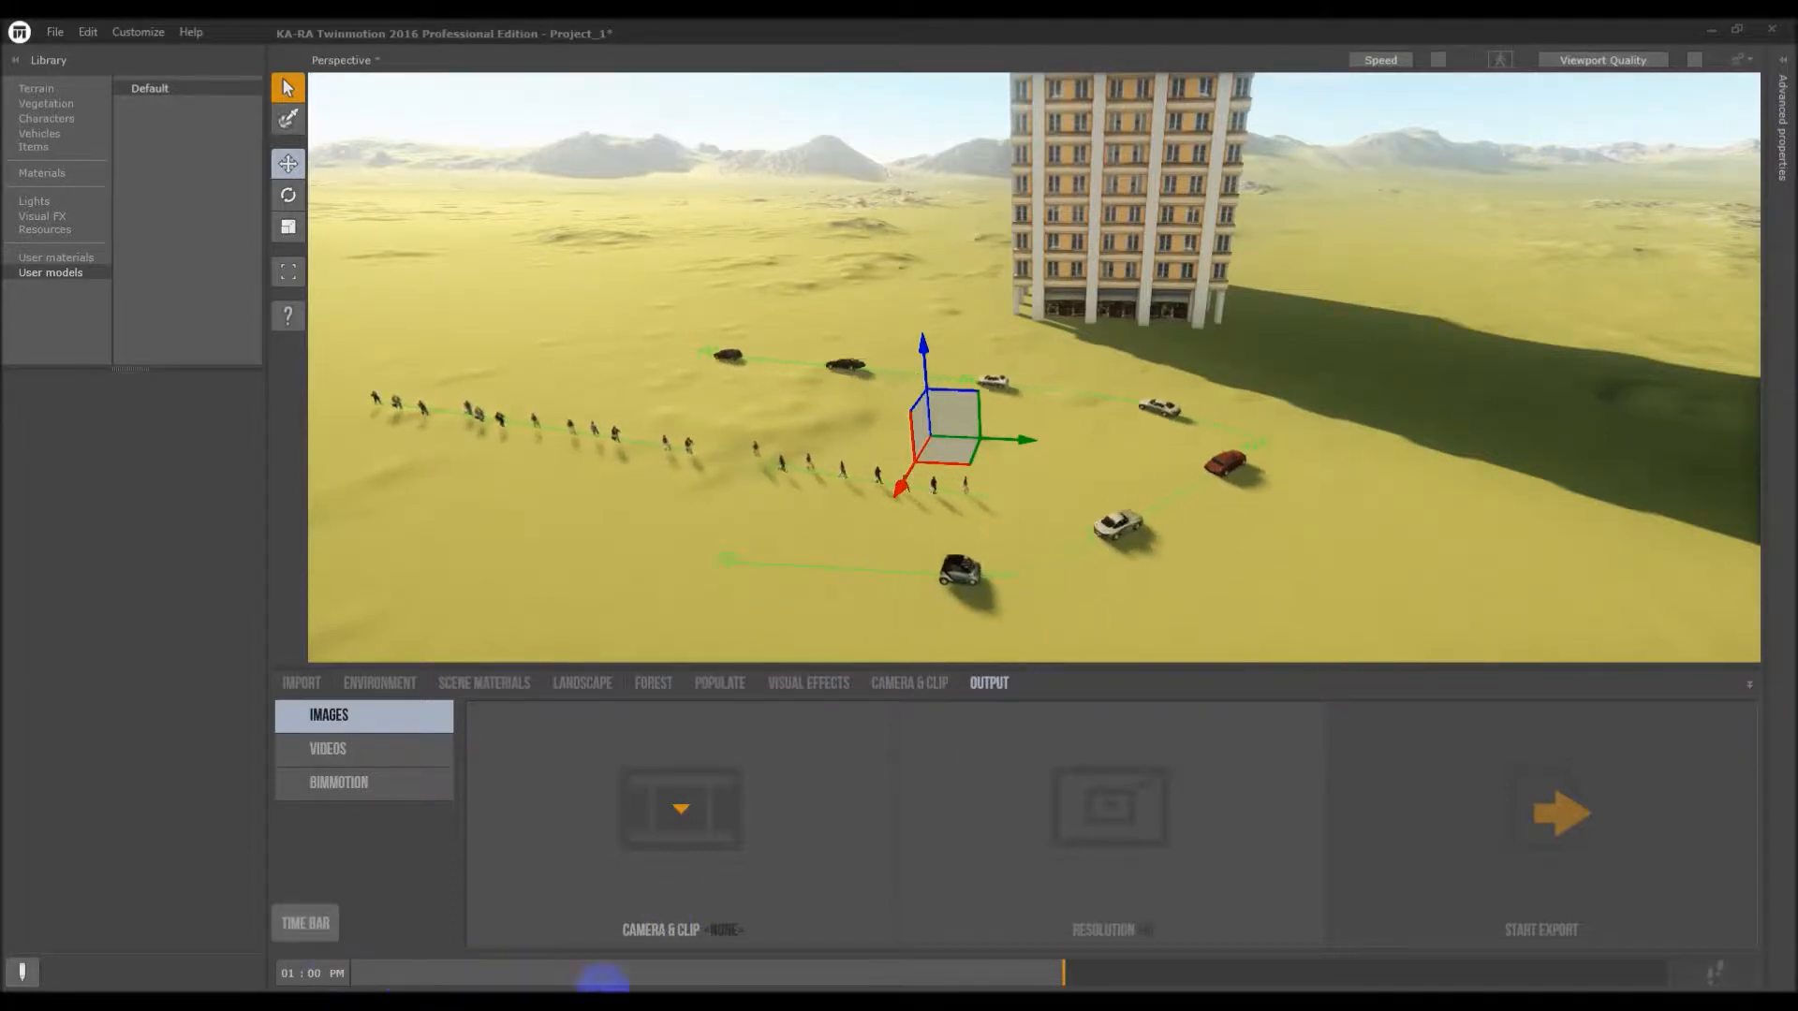
pyautogui.moveTo(1063, 971); pyautogui.dragTo(1608, 967)
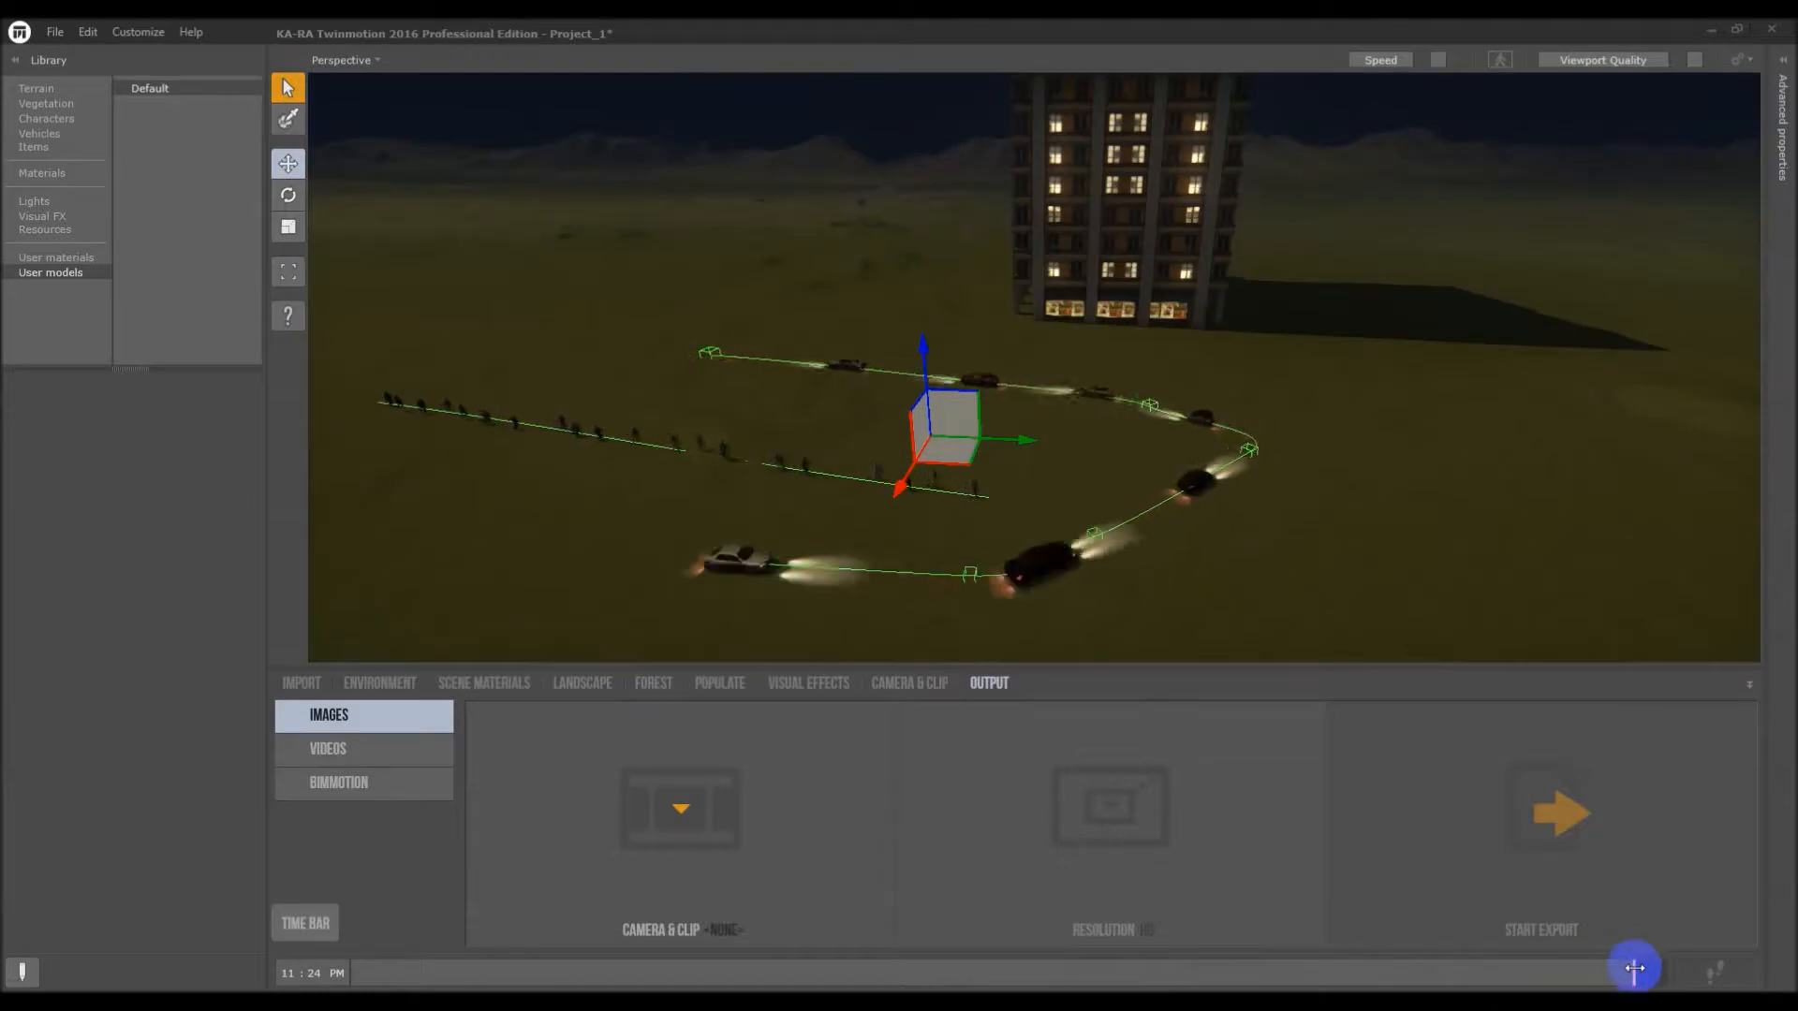
pyautogui.moveTo(1627, 976); pyautogui.dragTo(945, 938)
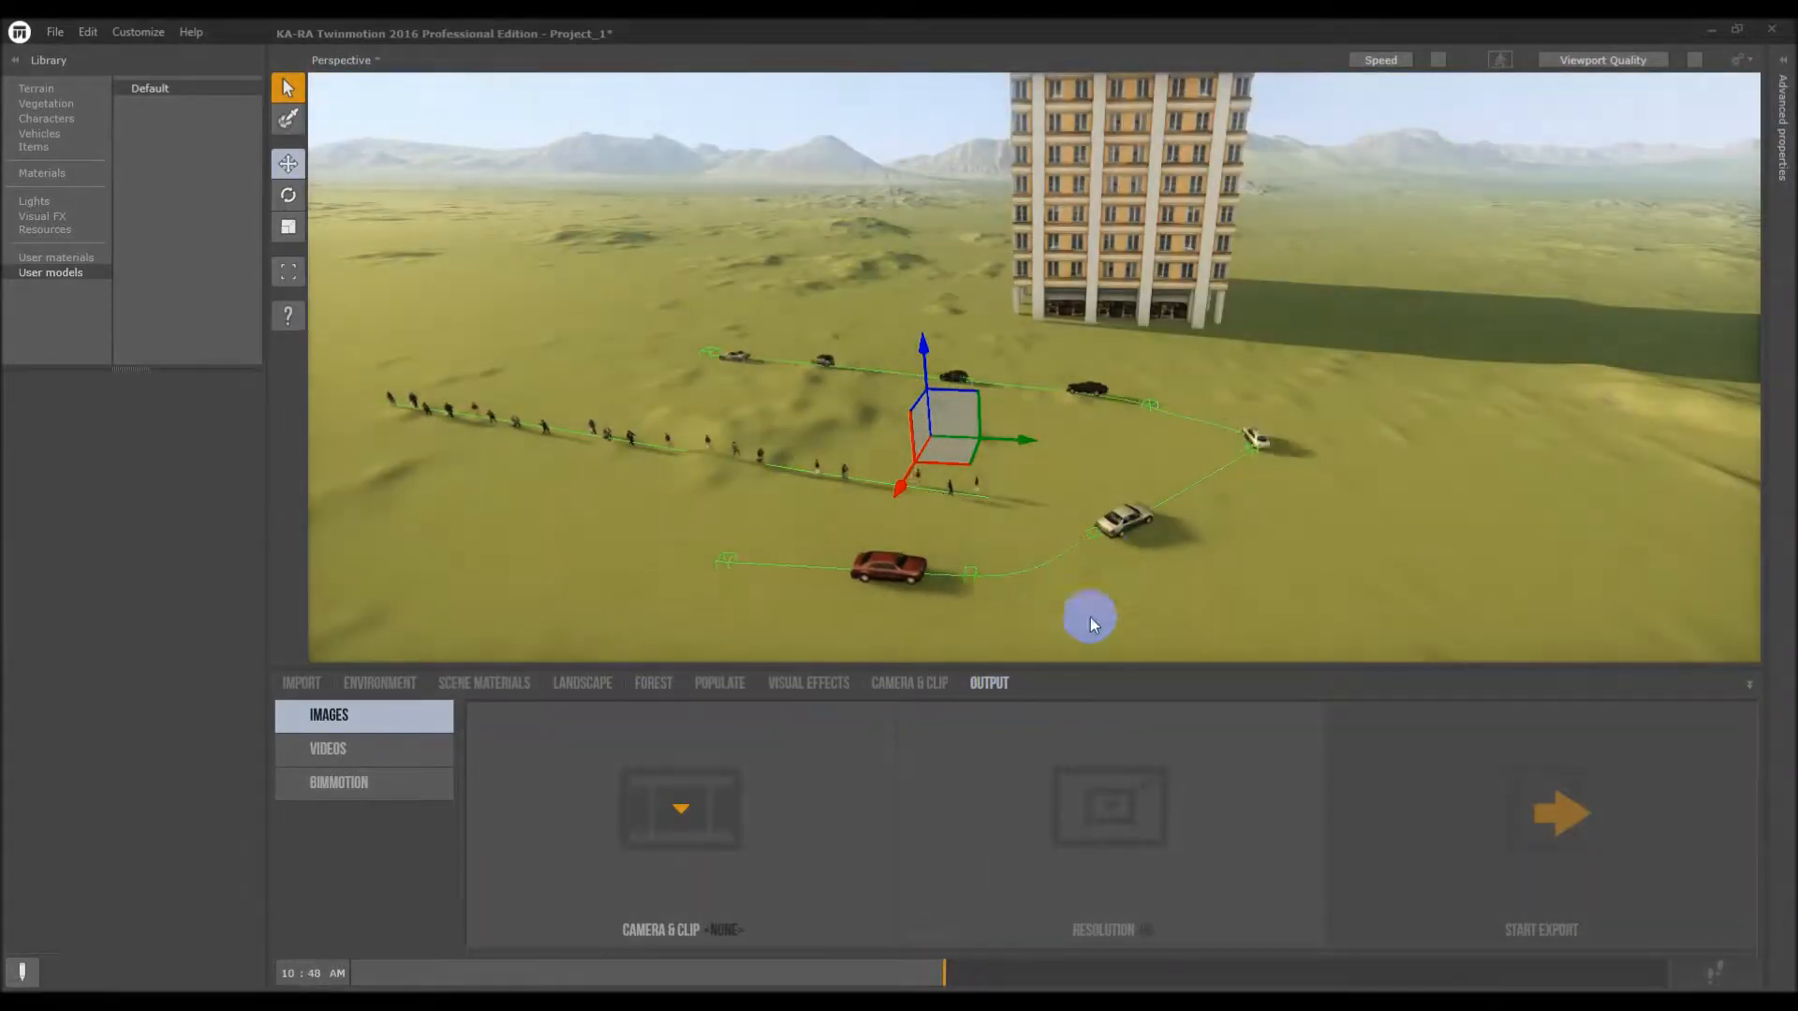
pyautogui.moveTo(945, 972); pyautogui.dragTo(1348, 972)
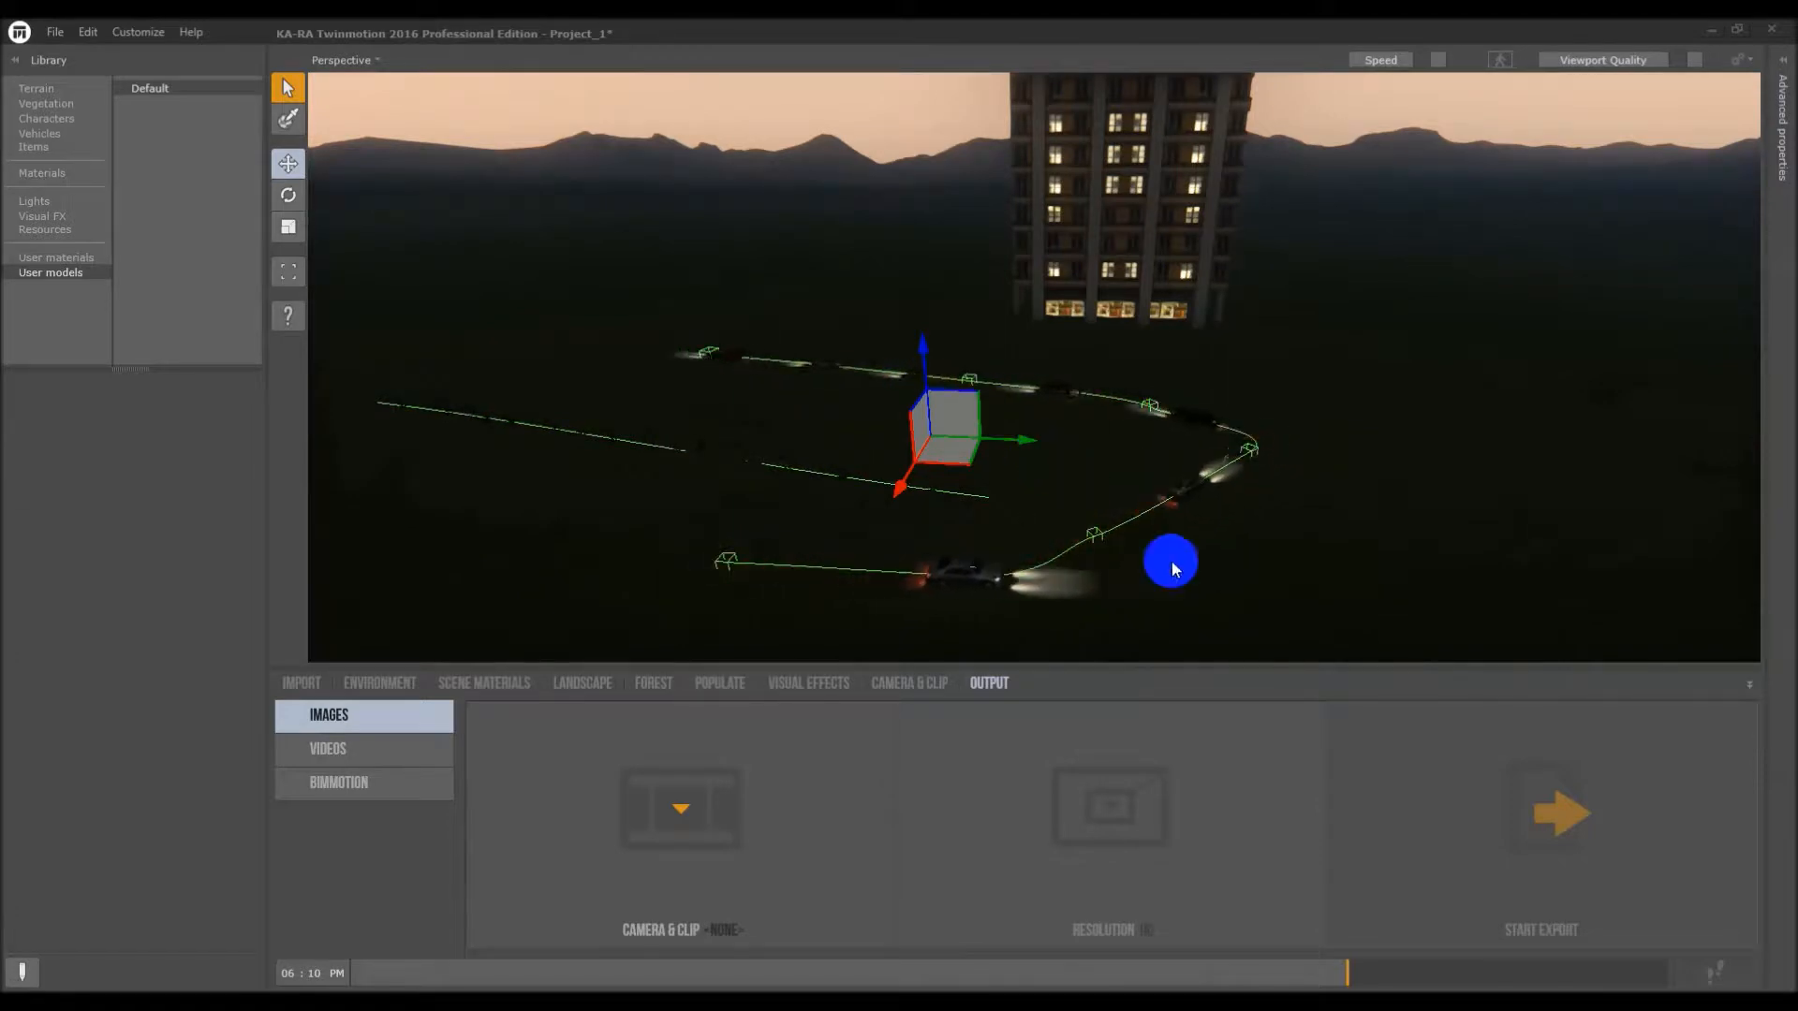
pyautogui.moveTo(1347, 974); pyautogui.dragTo(982, 934)
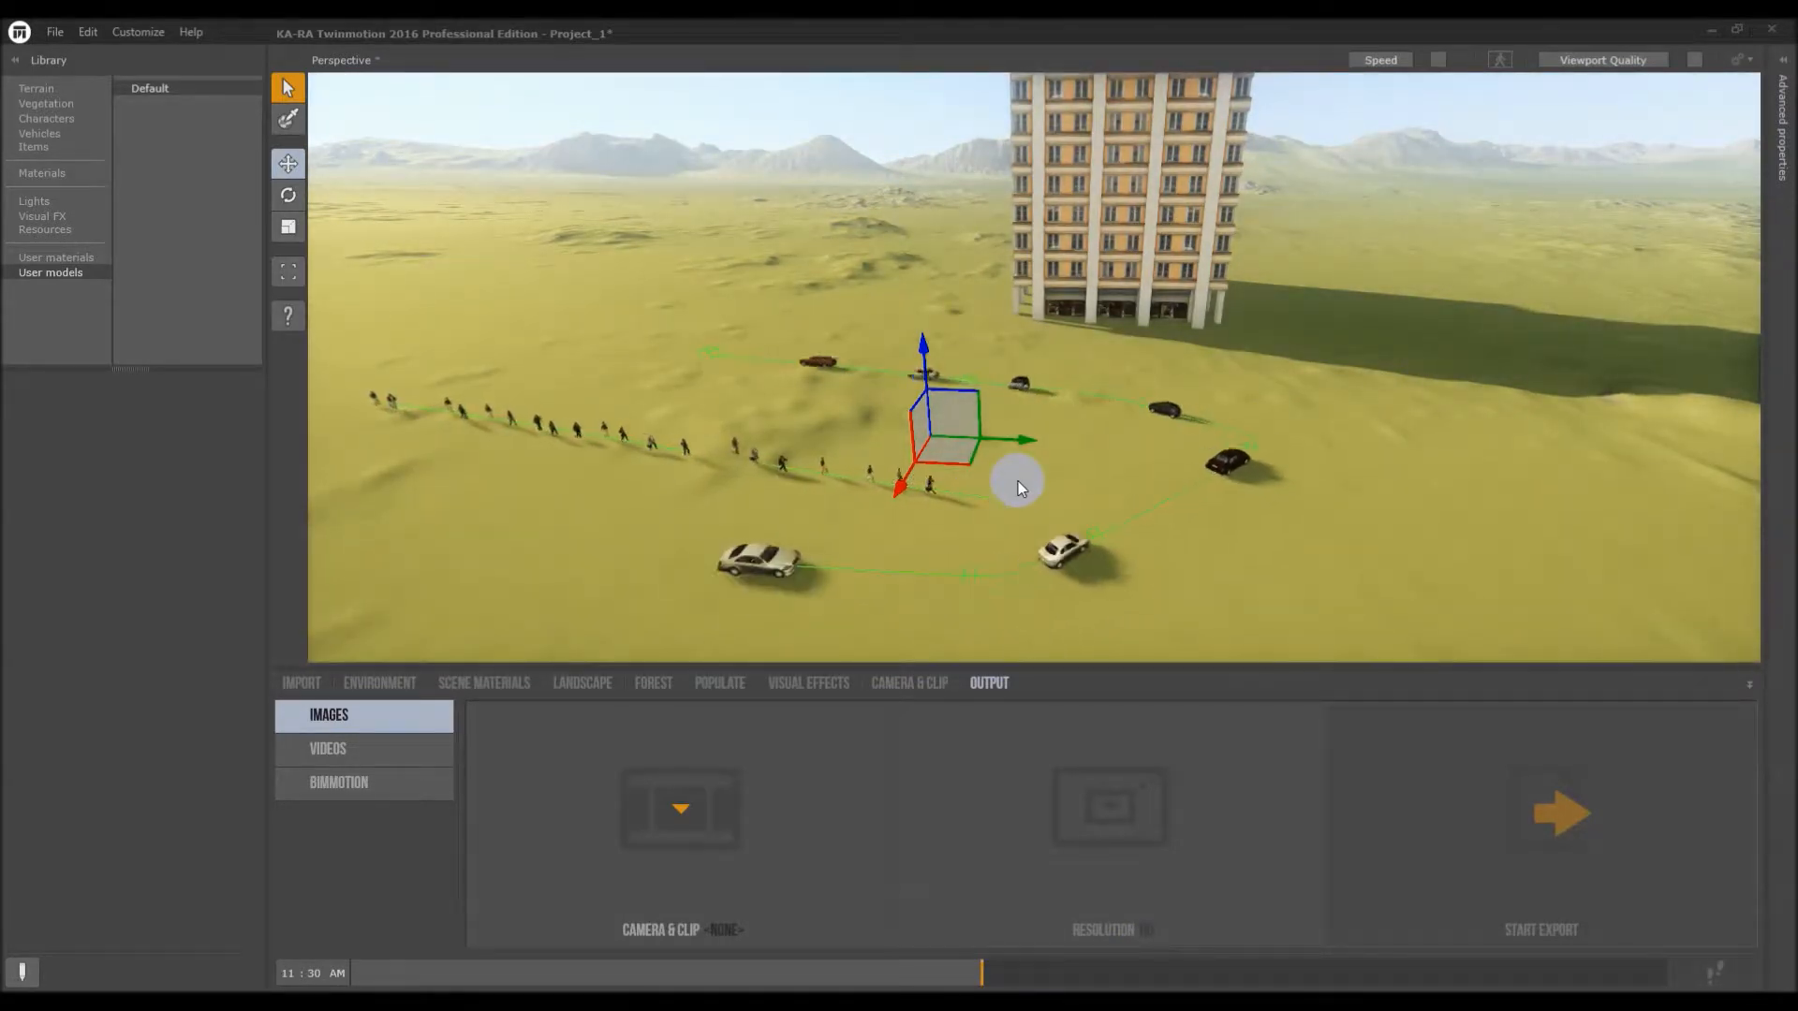
pyautogui.click(905, 490)
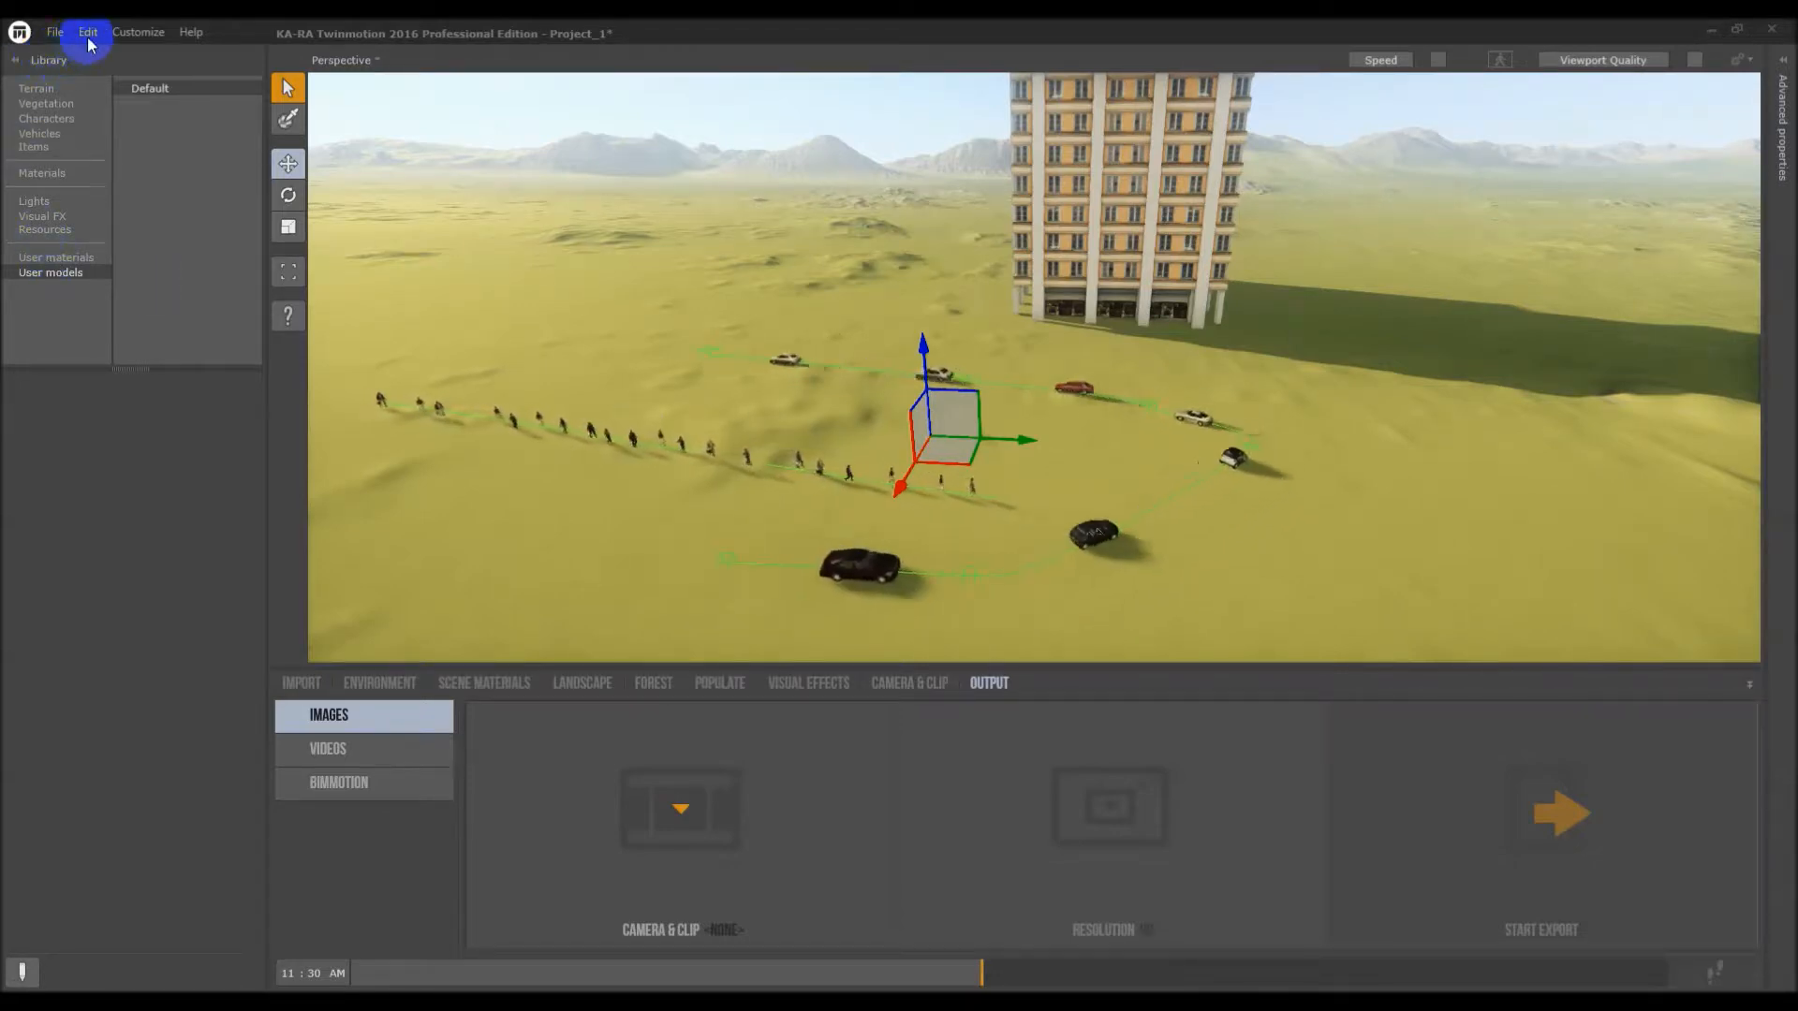
# Open the House demo scene without saving the current project
pyautogui.click(53, 35)
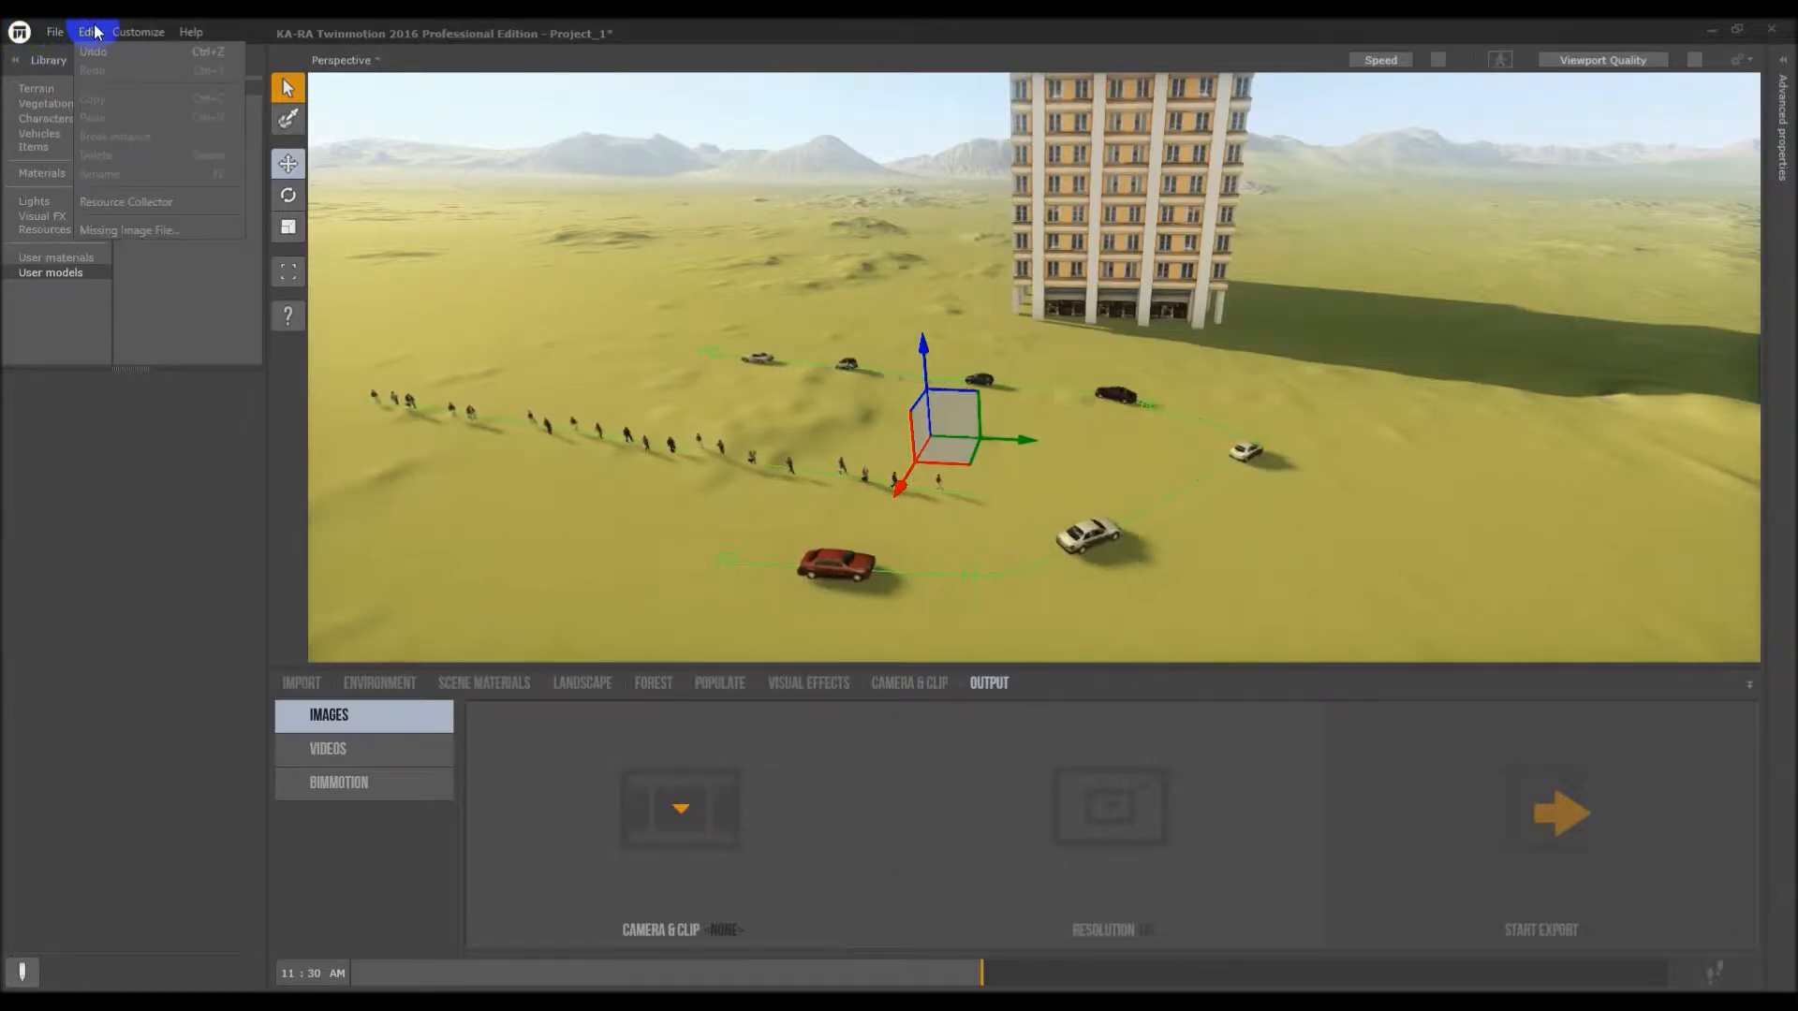
pyautogui.moveTo(183, 36)
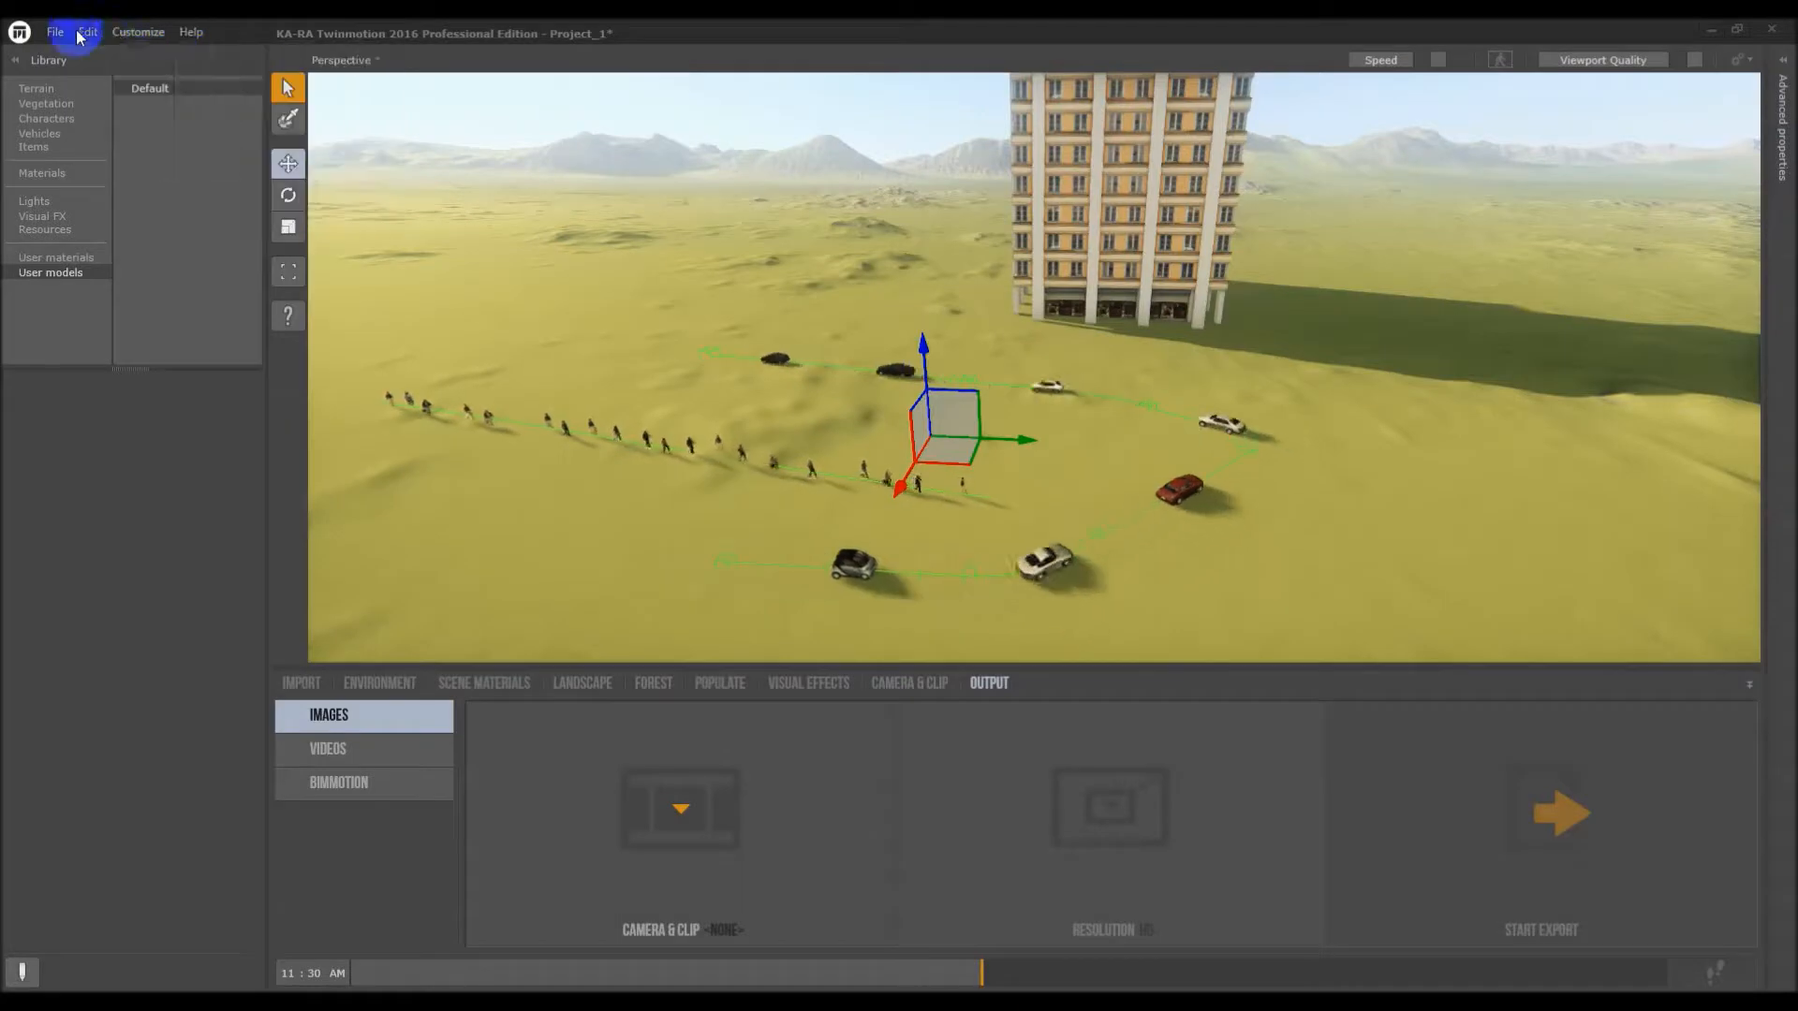
pyautogui.moveTo(60, 35)
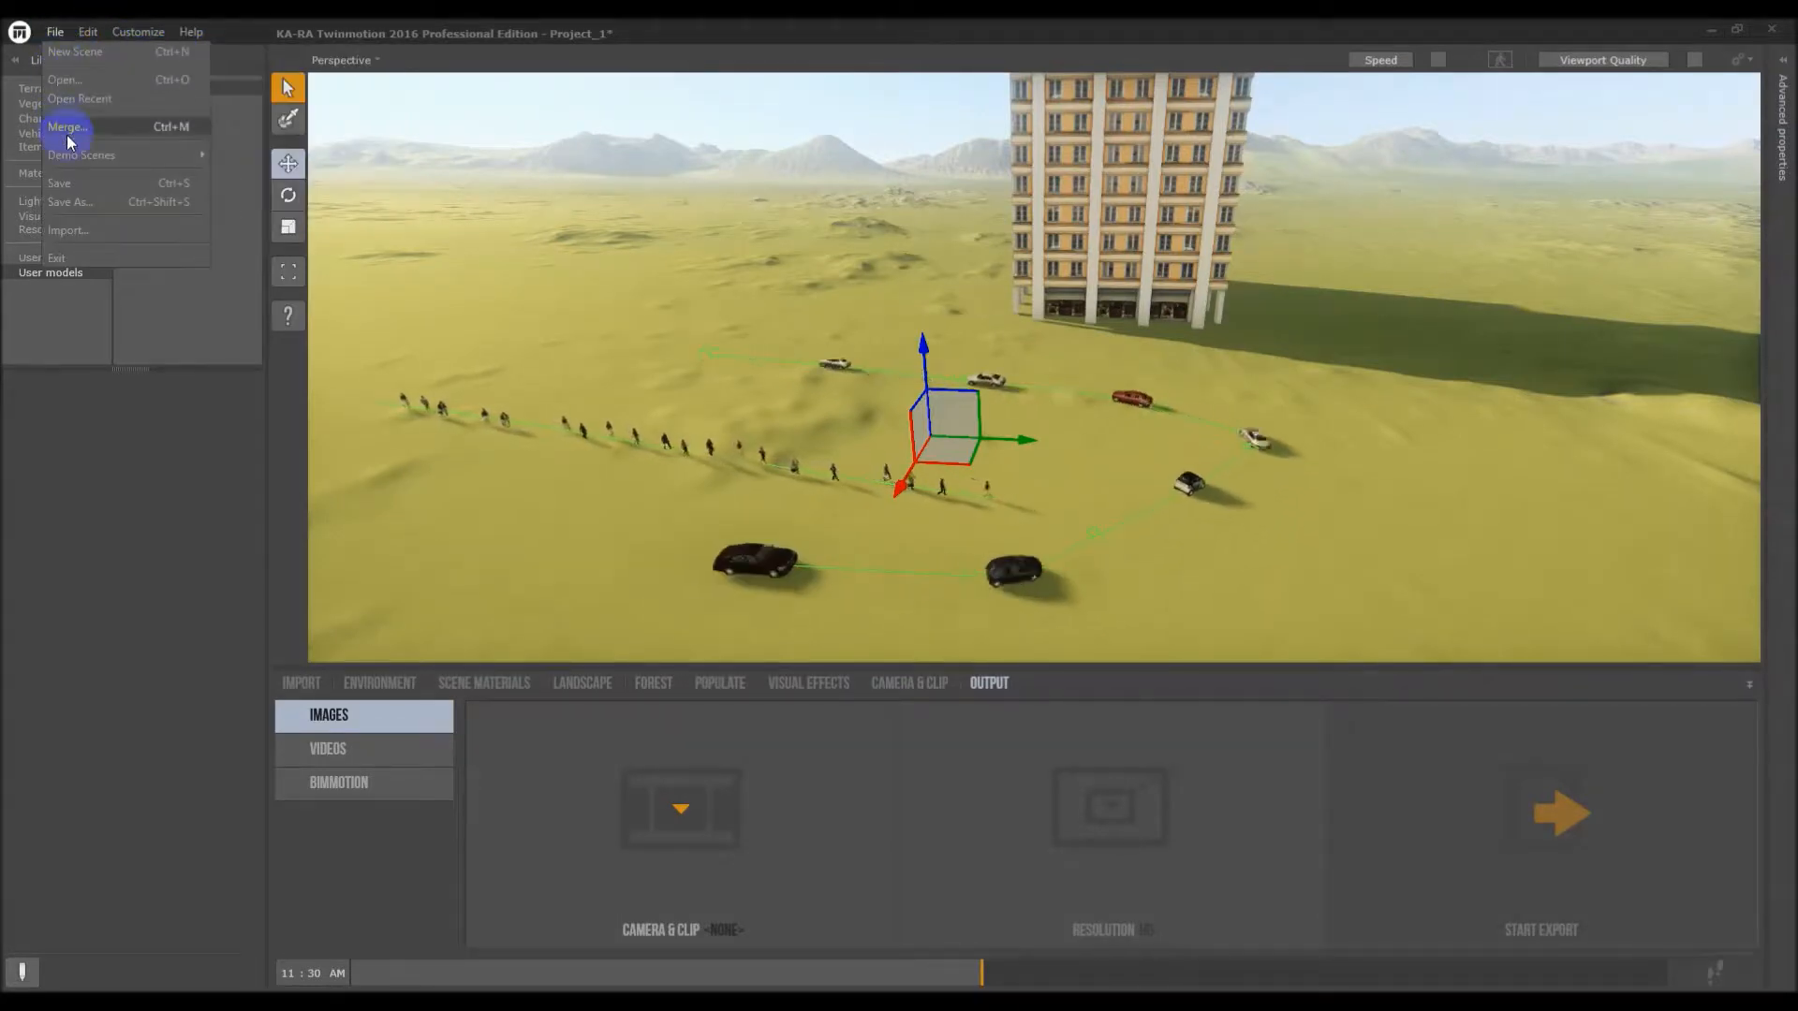
pyautogui.moveTo(168, 152)
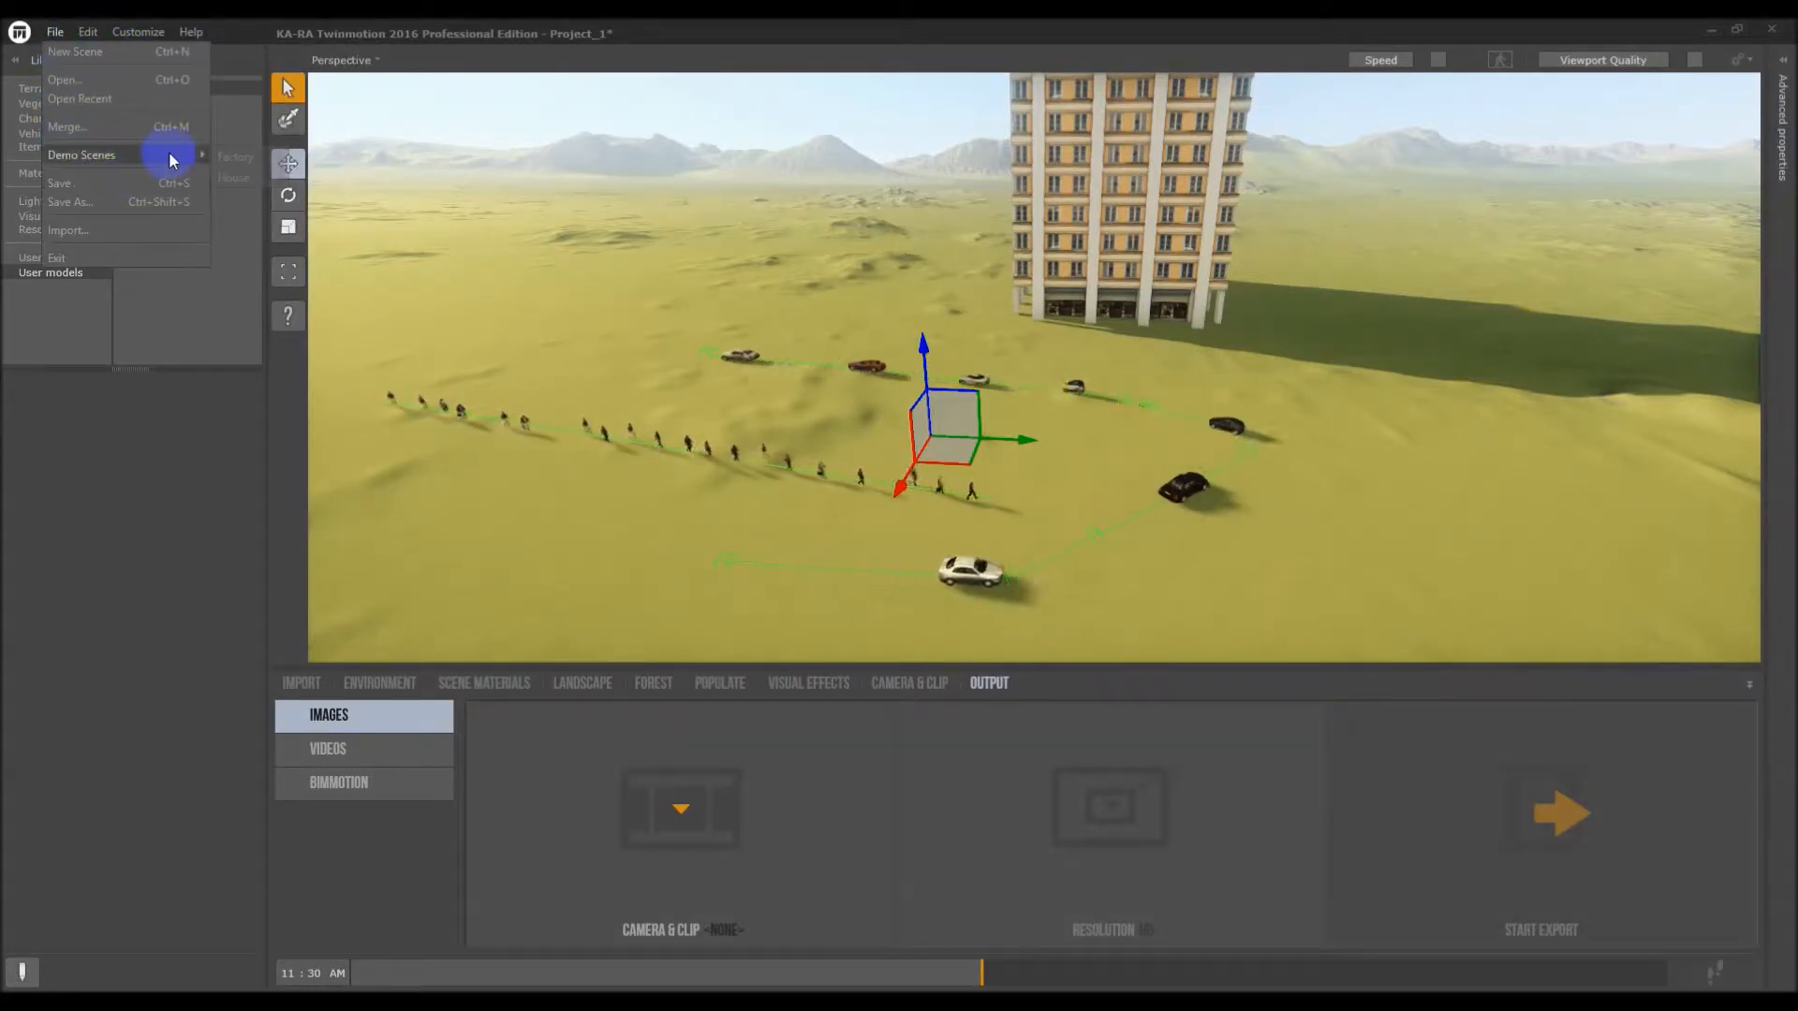
pyautogui.click(245, 178)
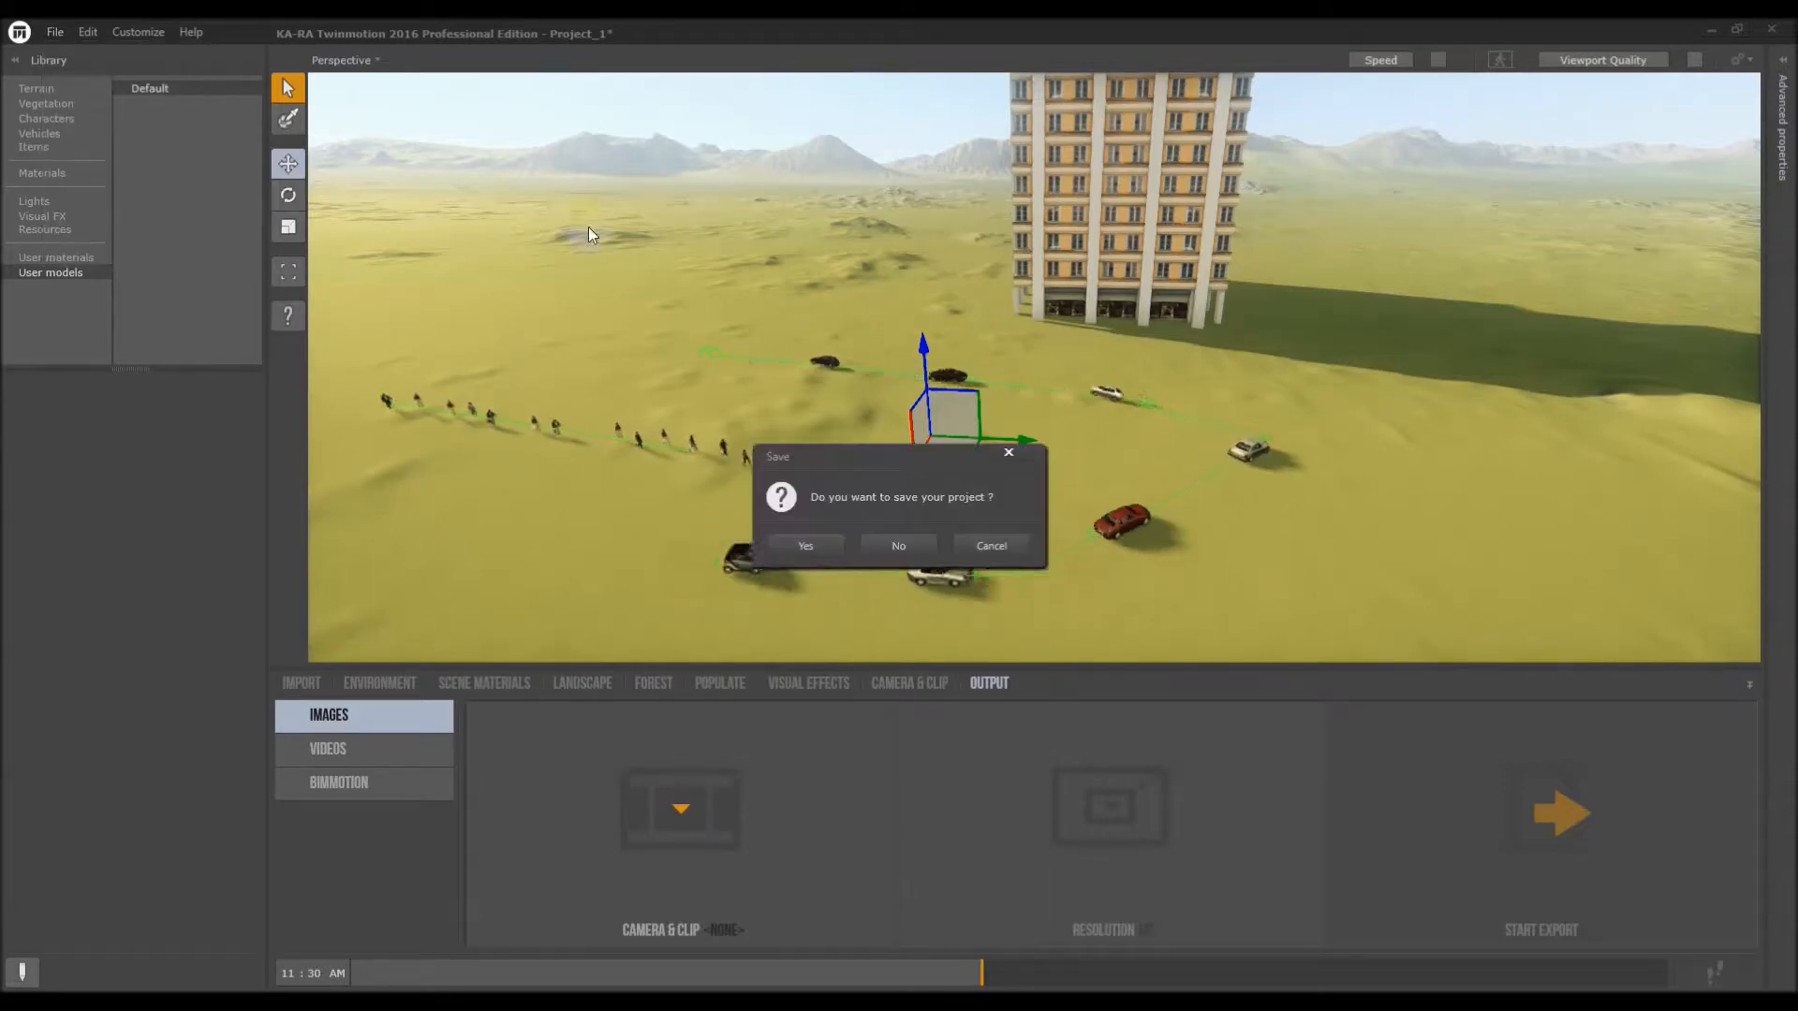
pyautogui.click(905, 541)
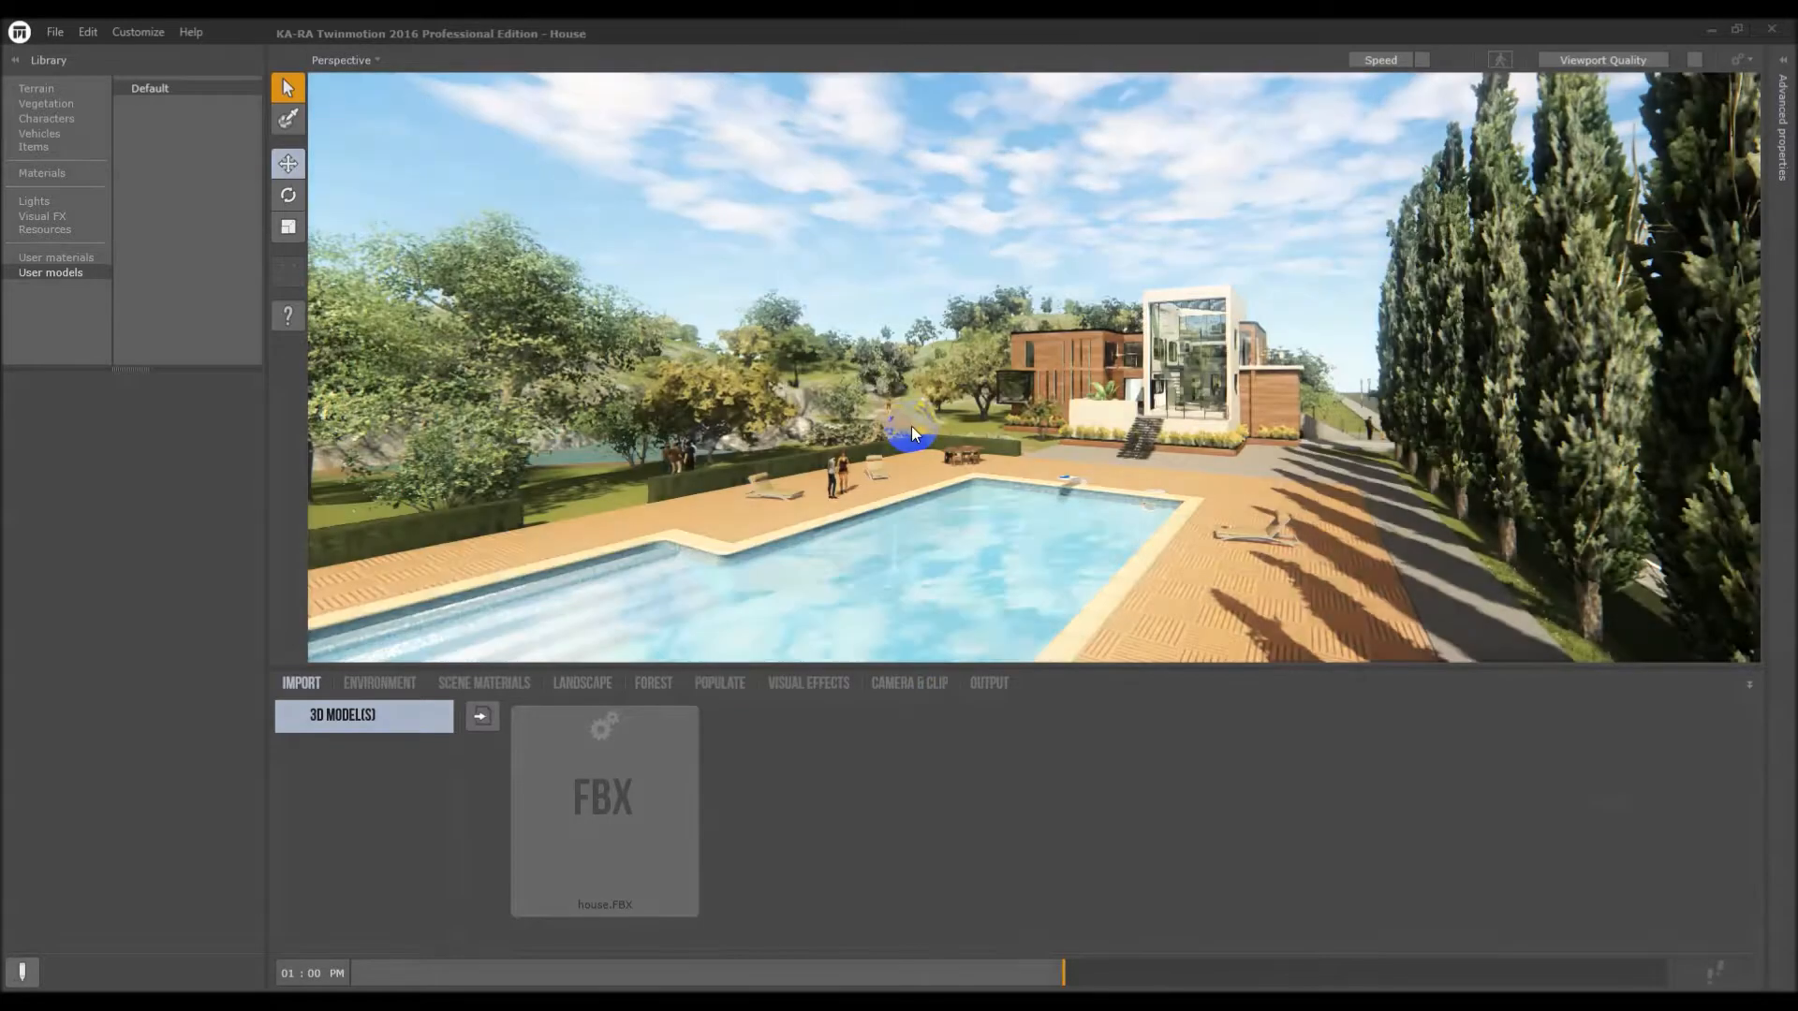
pyautogui.scroll(-3, 1040, 376)
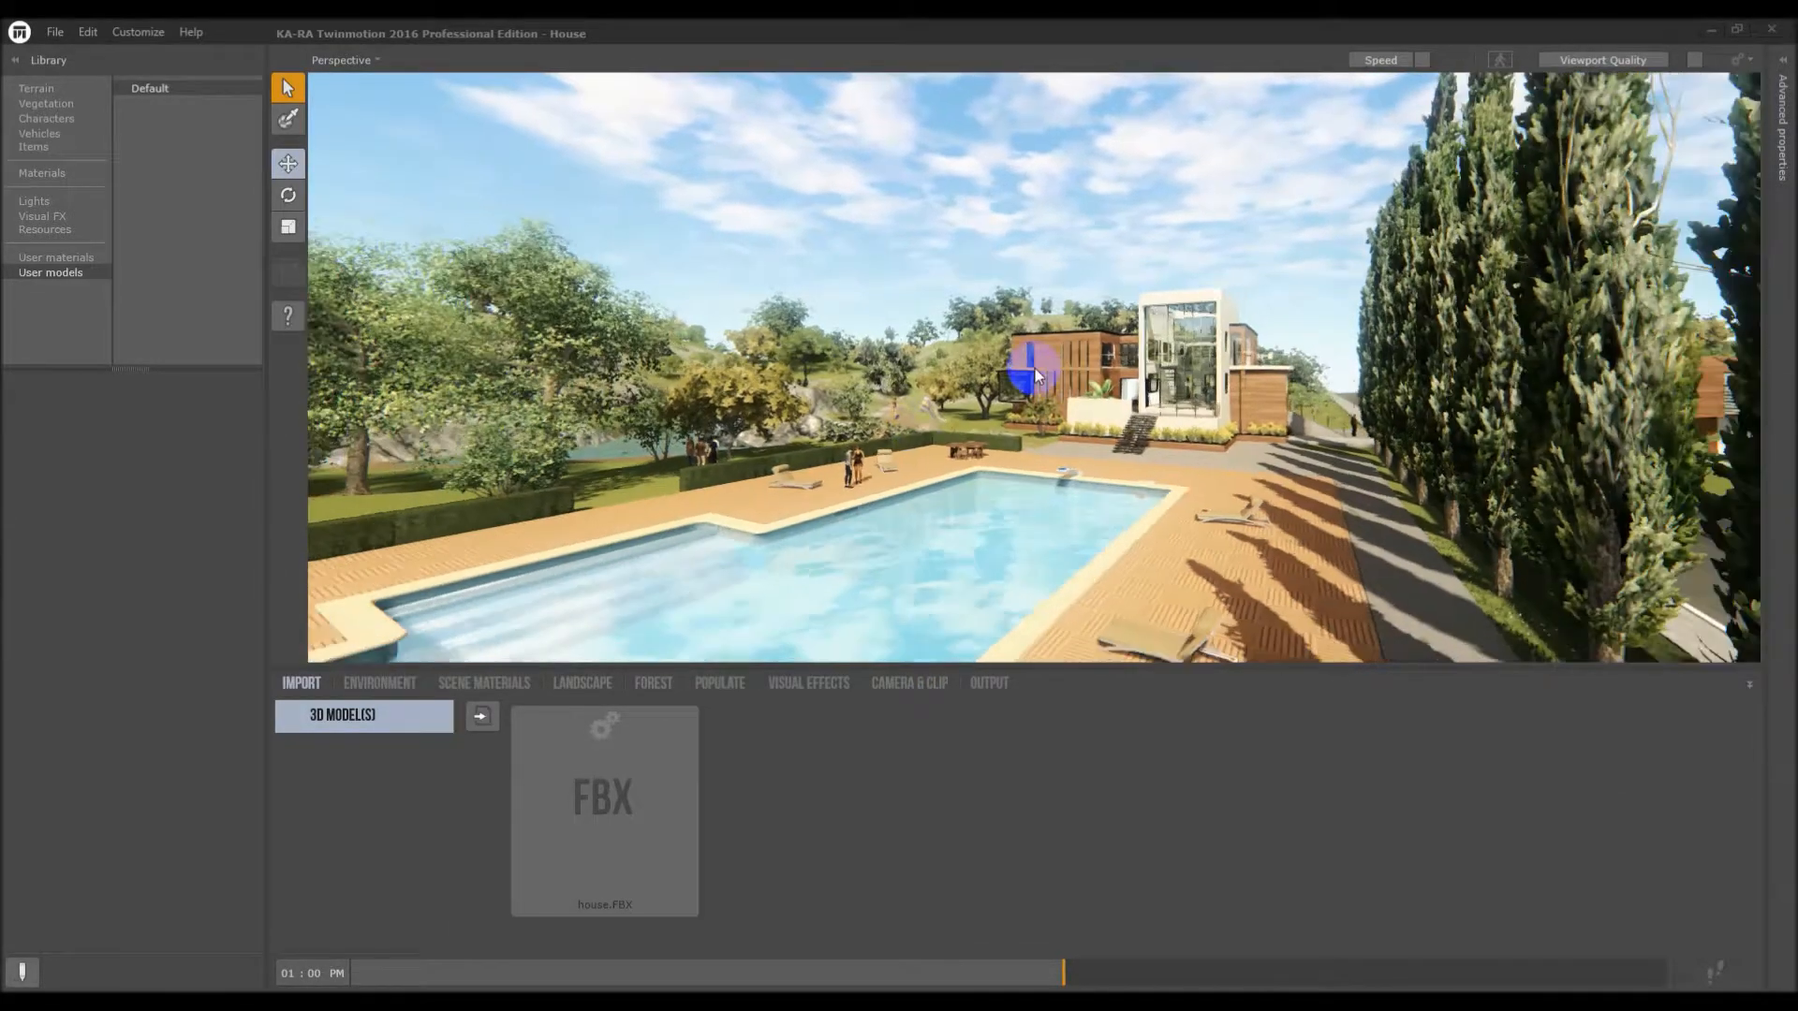
# Examine the swimming pool, terrace and neighbouring street from raised viewpoints, moving the view towards the front of the house
pyautogui.scroll(-2, 1045, 379)
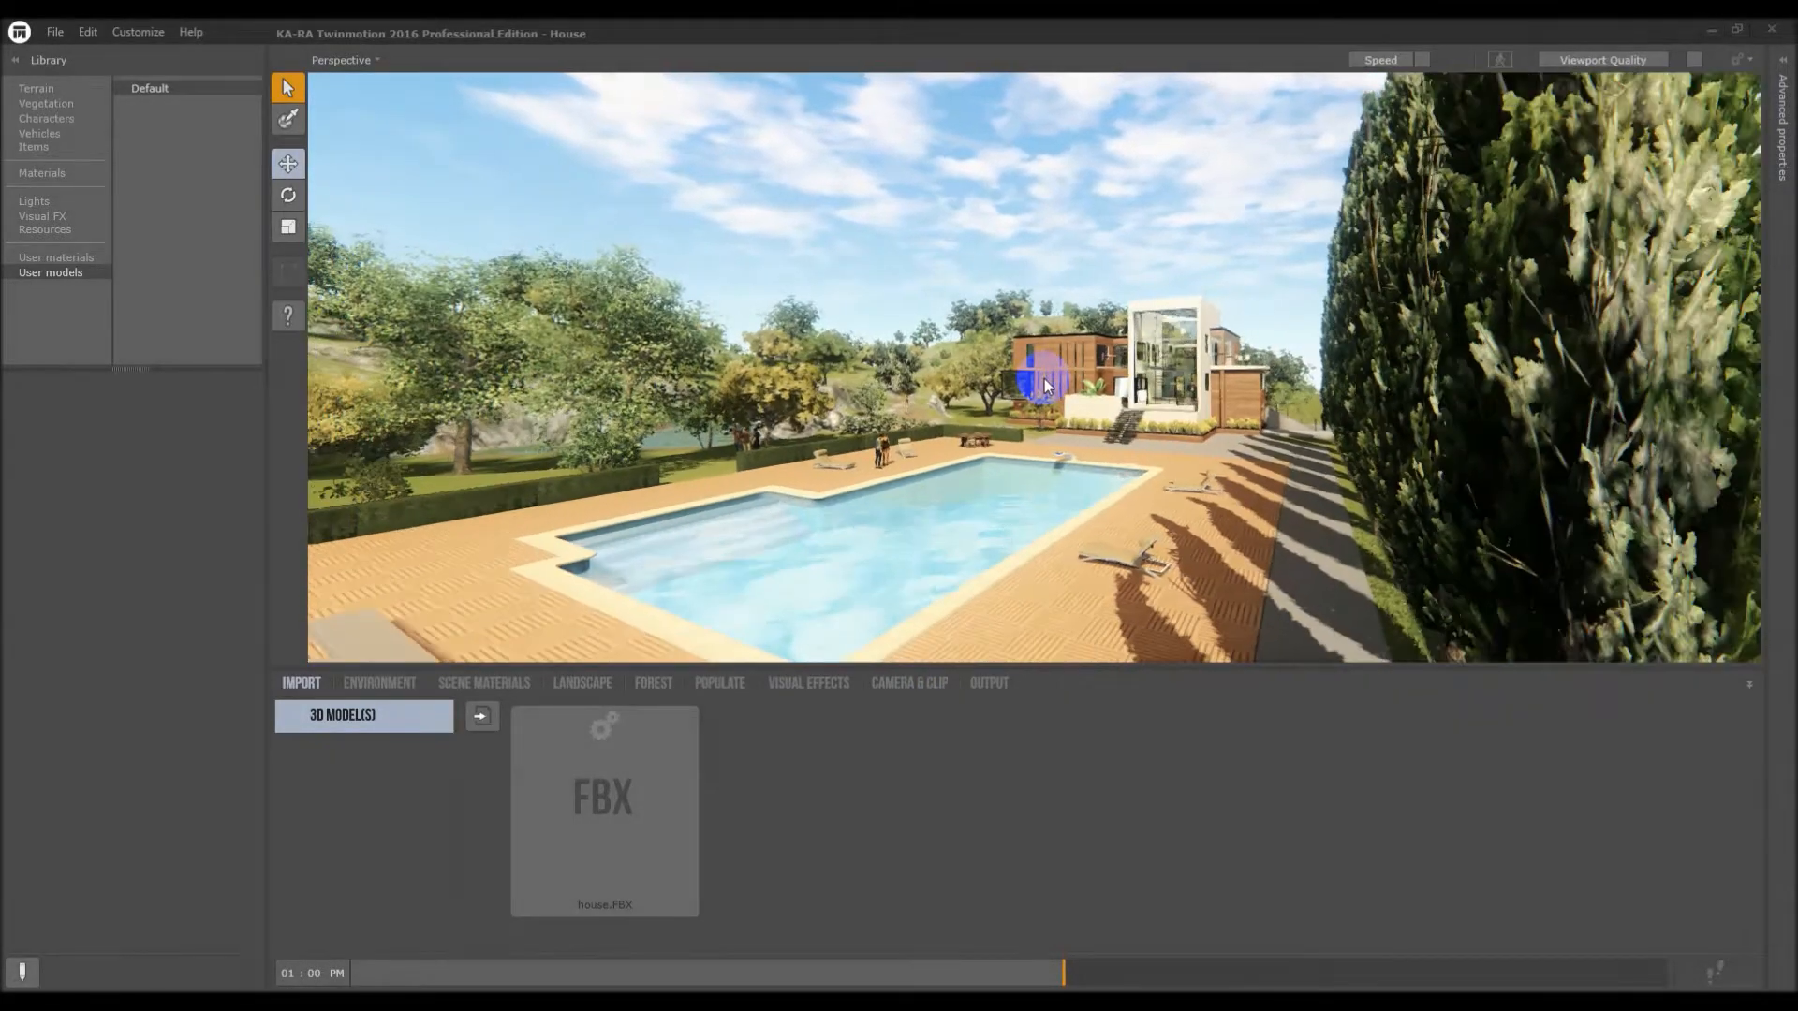
pyautogui.press('pageup')
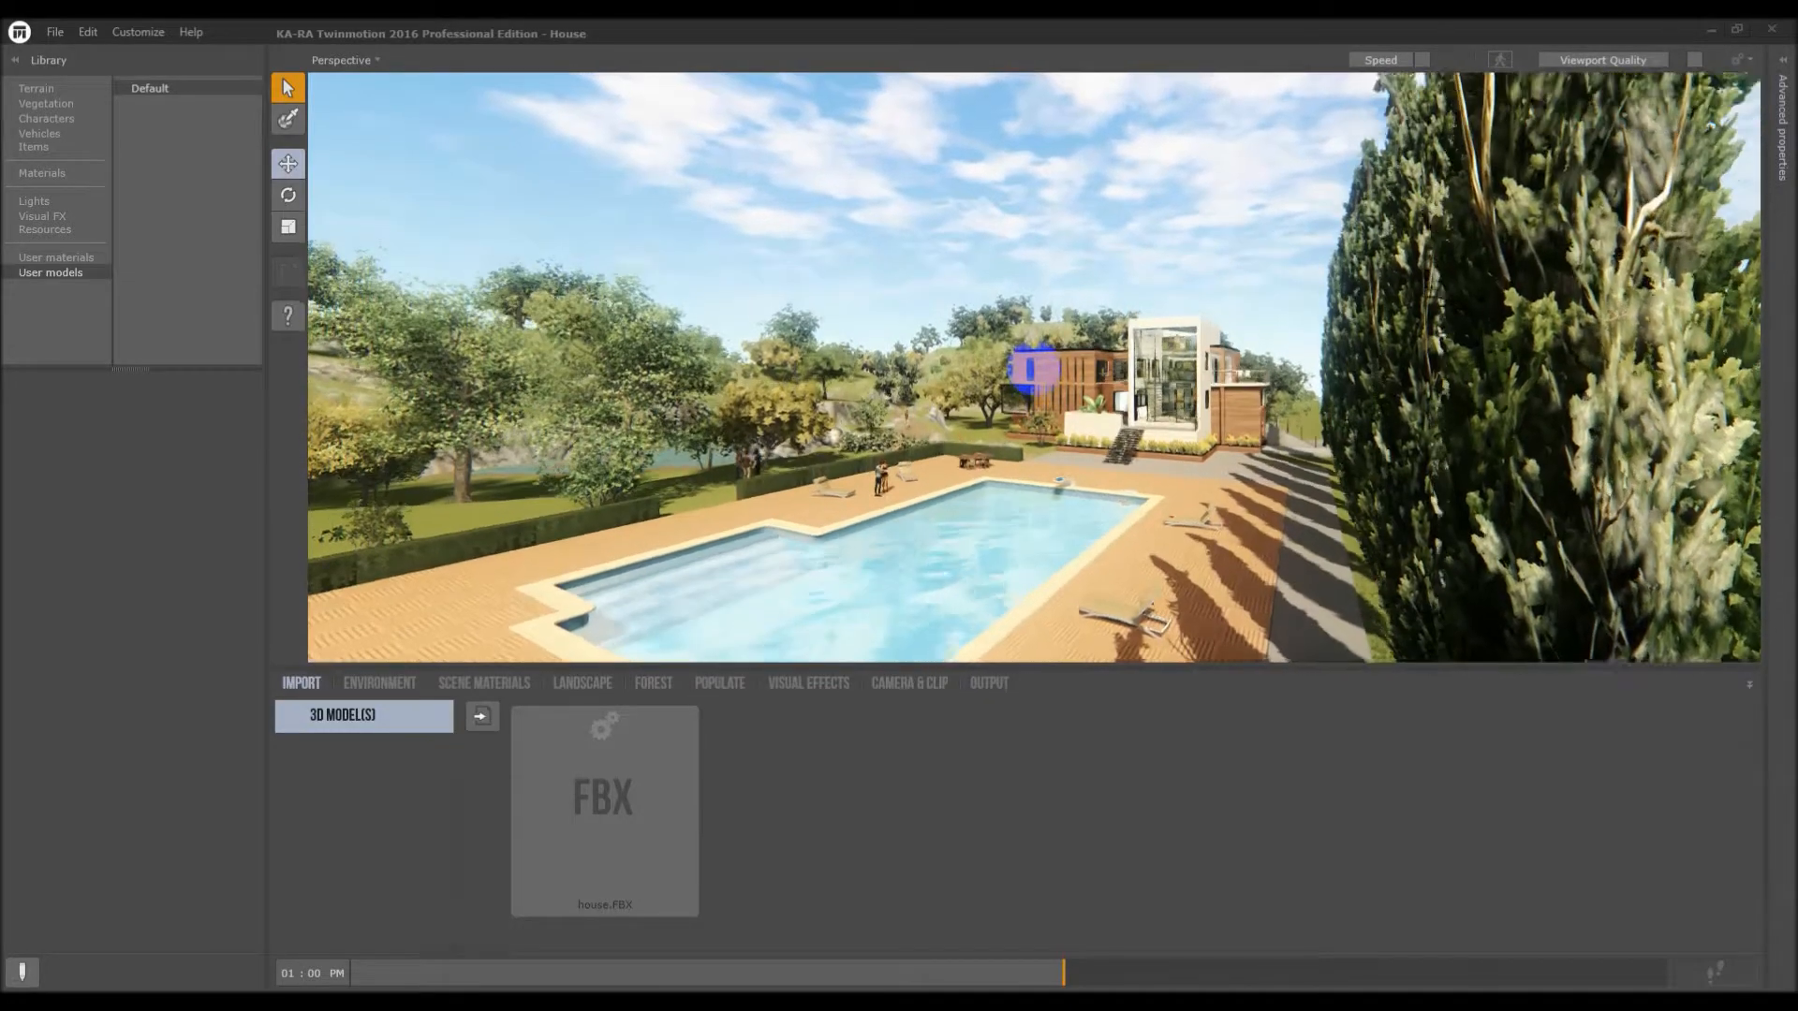
pyautogui.press('pageup')
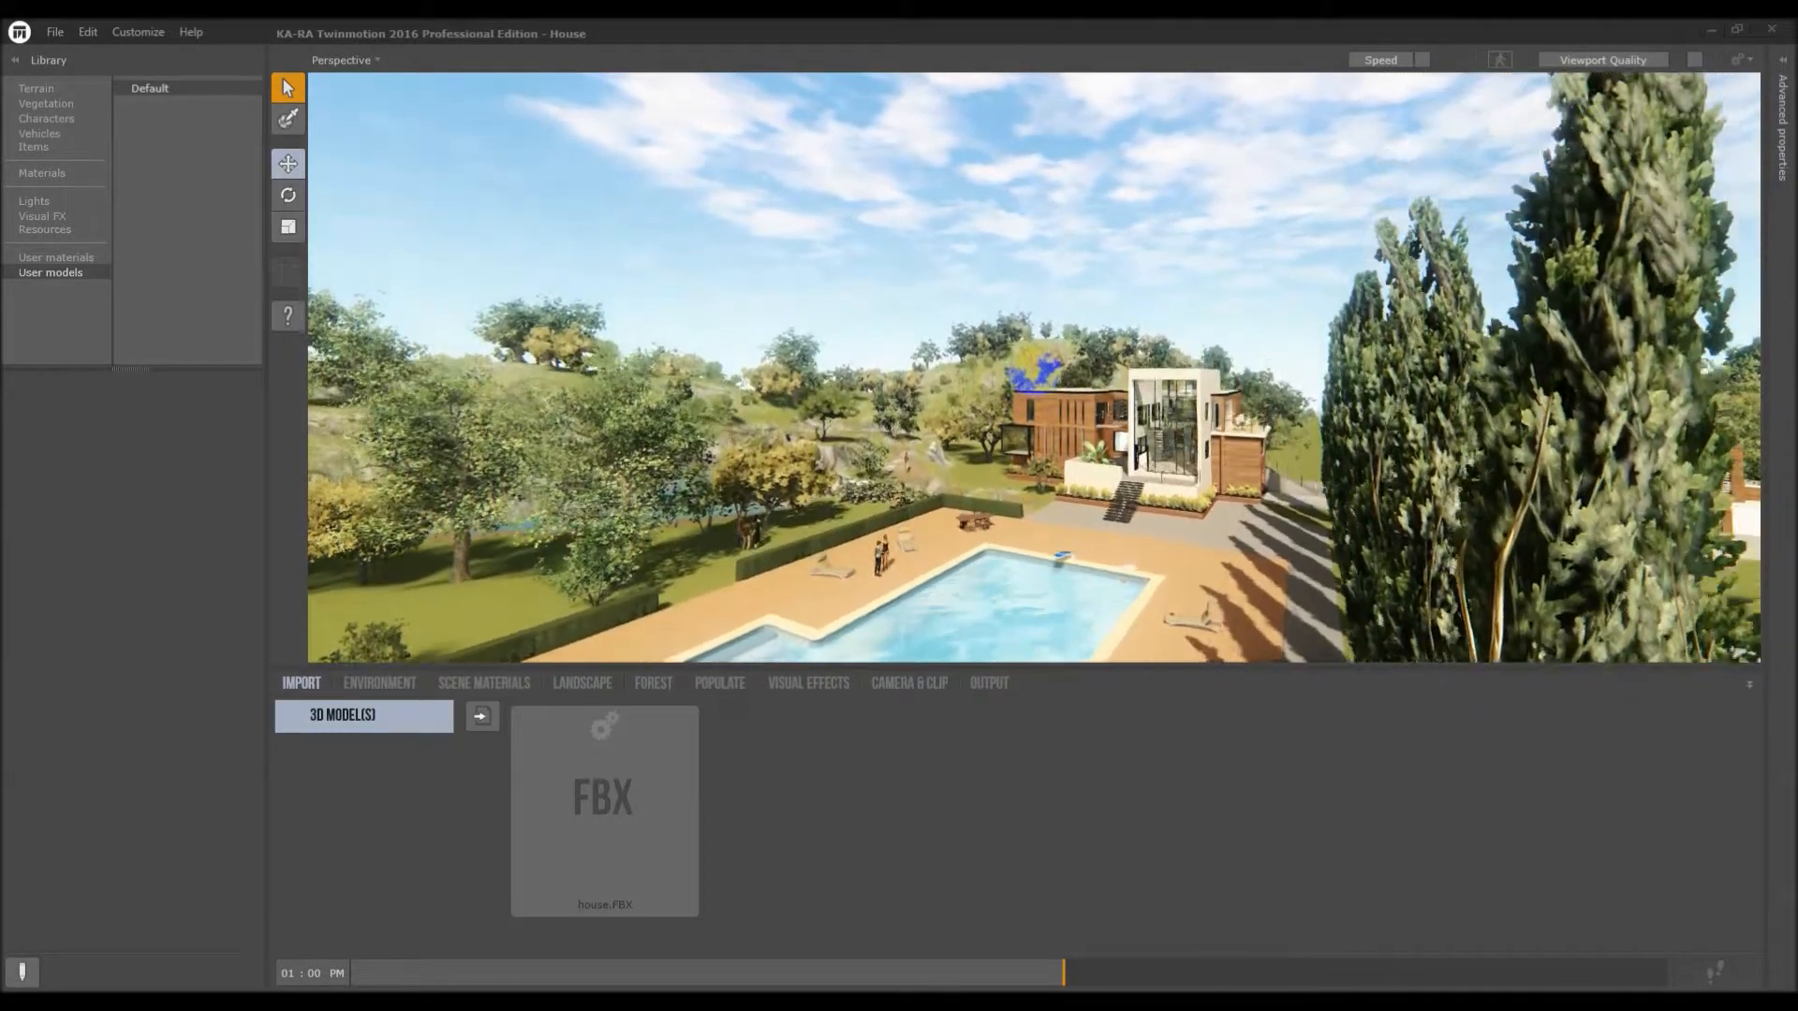
pyautogui.press('pageup')
pyautogui.moveTo(1040, 363)
pyautogui.mouseDown(button='right')
pyautogui.moveTo(1098, 377)
pyautogui.moveTo(1035, 369)
pyautogui.mouseUp(button='right')
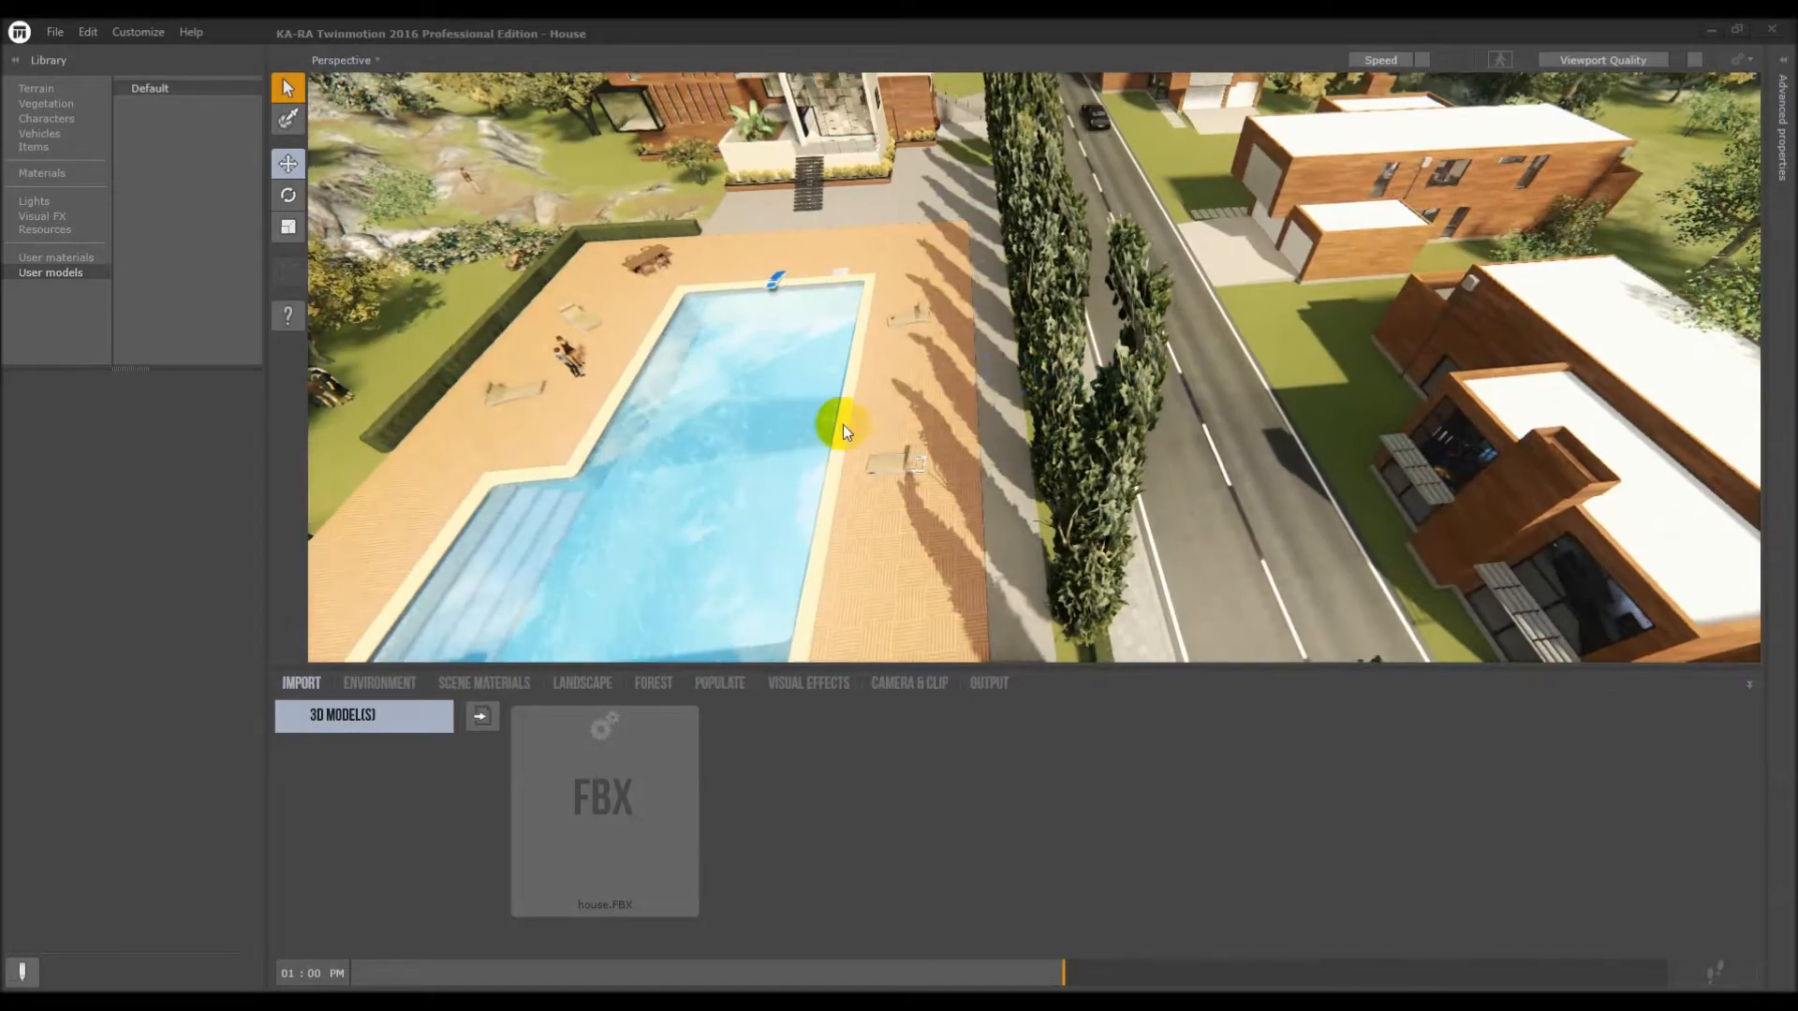
pyautogui.scroll(2, 736, 442)
pyautogui.moveTo(733, 442); pyautogui.dragTo(880, 333)
pyautogui.moveTo(891, 339)
pyautogui.mouseDown(button='right')
pyautogui.moveTo(1031, 369)
pyautogui.moveTo(890, 337)
pyautogui.mouseUp(button='right')
pyautogui.moveTo(913, 419); pyautogui.dragTo(1103, 246)
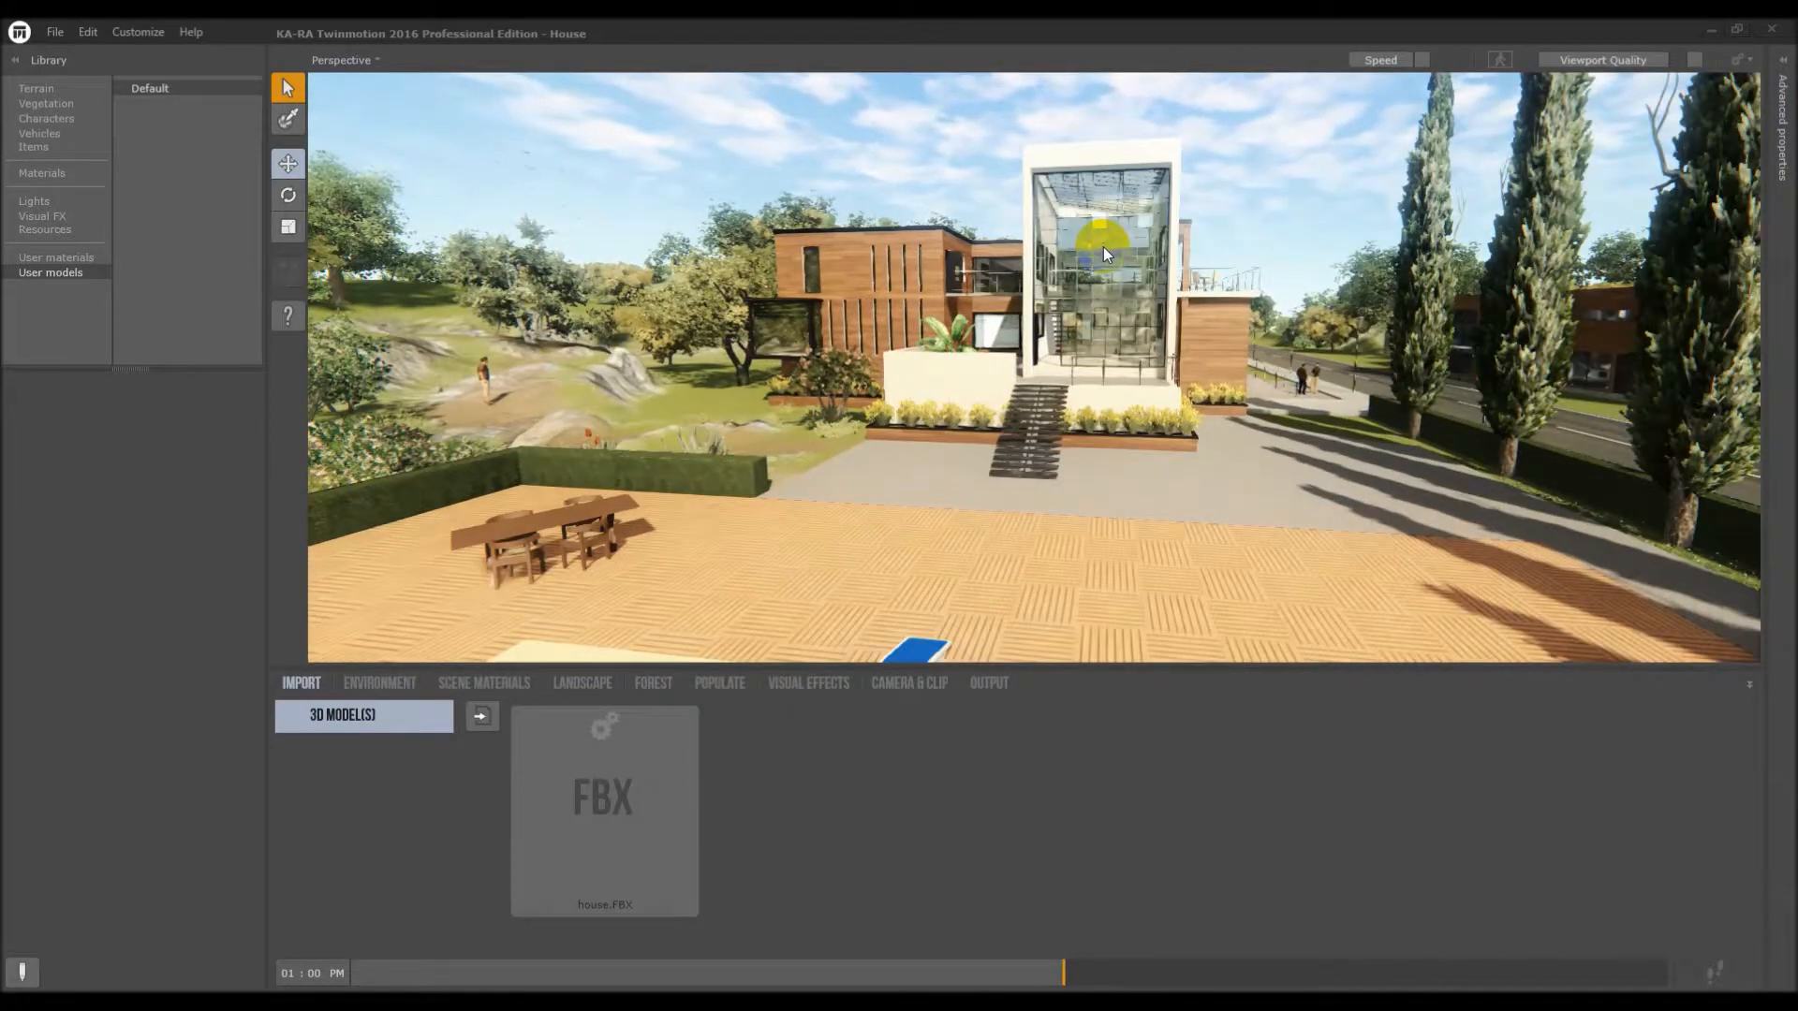
# Examine the house's entrance stairs, glazed facade and adjoining tree-lined walkway from close up
pyautogui.moveTo(1103, 245); pyautogui.dragTo(1178, 215, button='right')
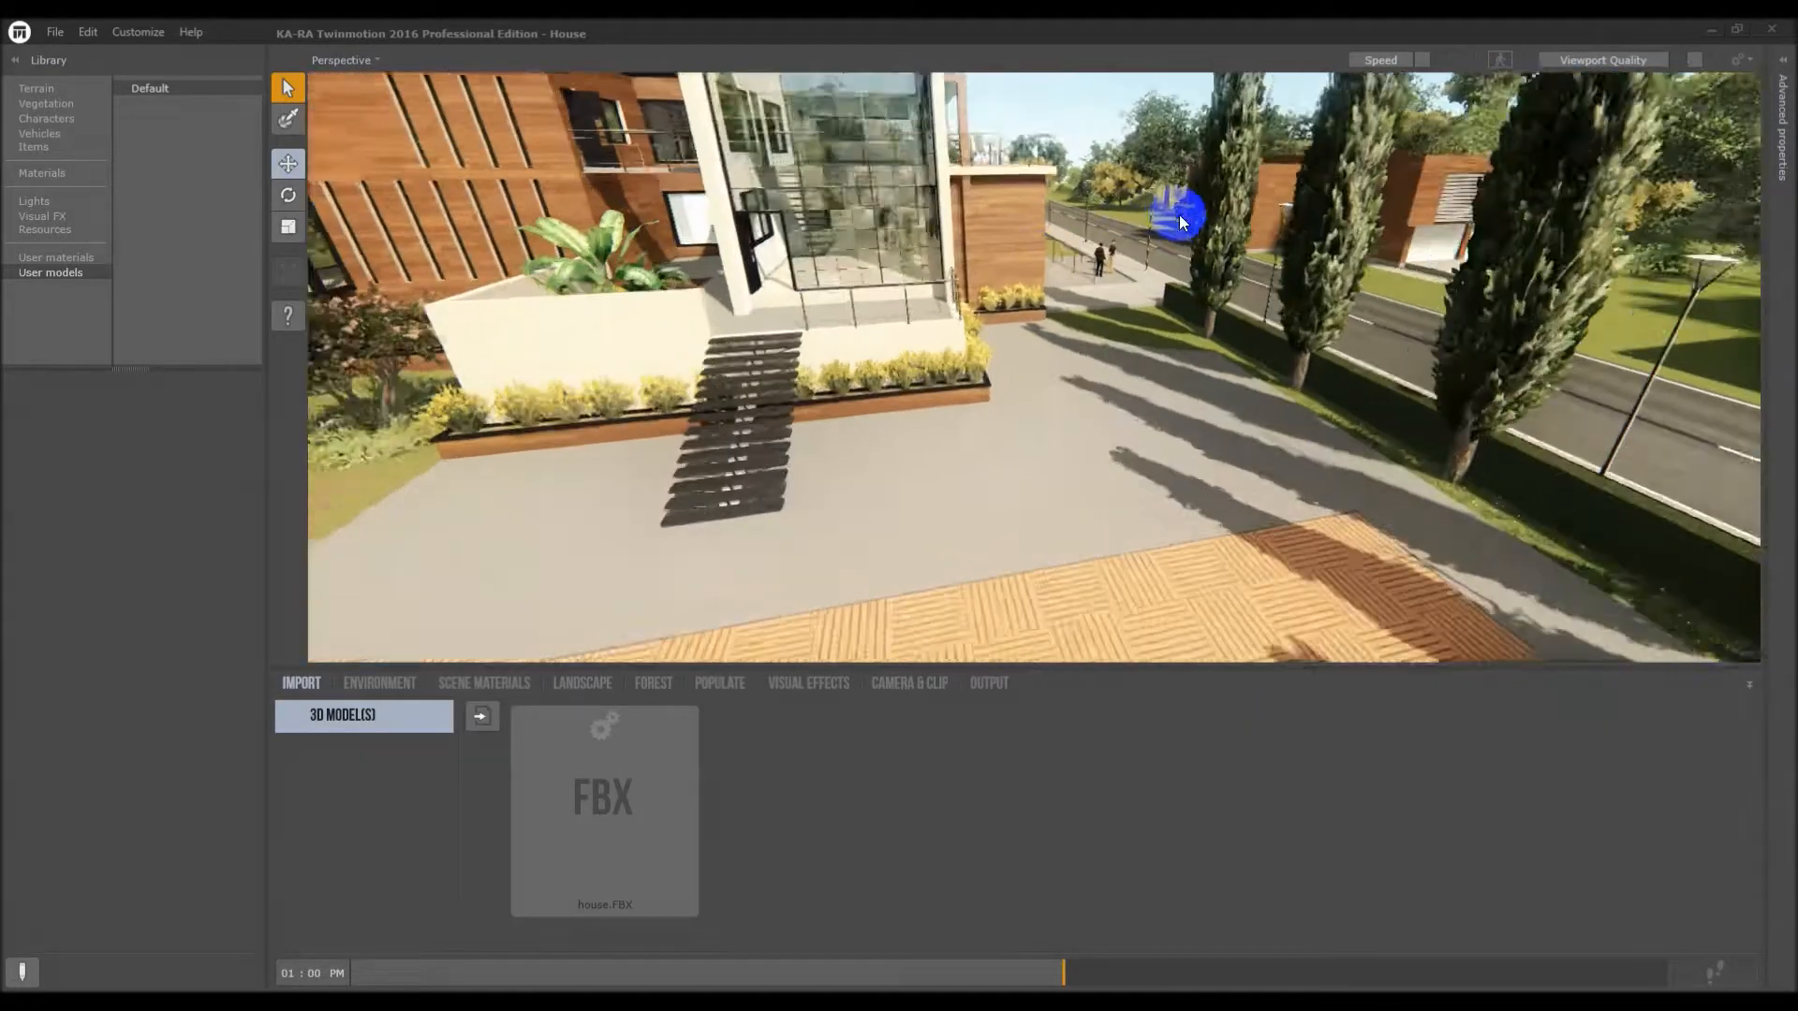
pyautogui.moveTo(1177, 215); pyautogui.dragTo(1034, 367)
pyautogui.moveTo(1034, 367); pyautogui.dragTo(1178, 187, button='right')
pyautogui.moveTo(1178, 185)
pyautogui.mouseDown(button='middle')
pyautogui.moveTo(1031, 374)
pyautogui.moveTo(1195, 161)
pyautogui.mouseUp(button='middle')
pyautogui.scroll(2, 1217, 161)
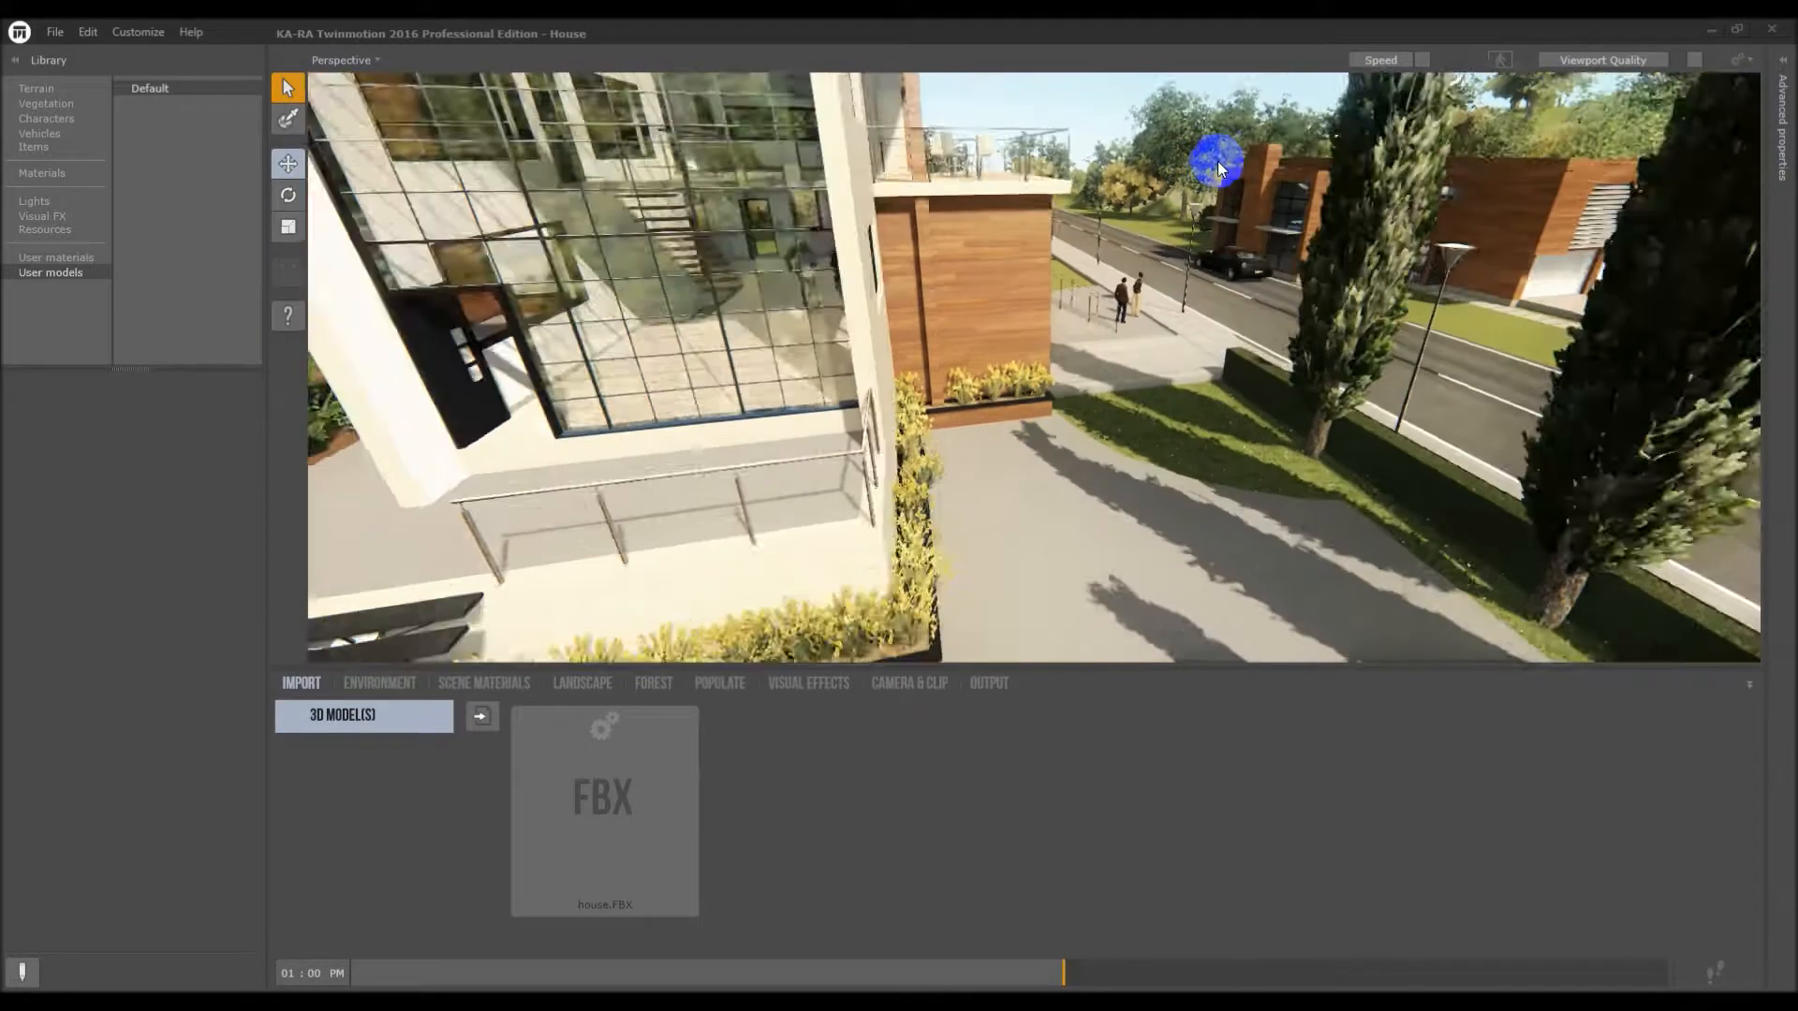
pyautogui.scroll(3, 1218, 161)
pyautogui.moveTo(1092, 301); pyautogui.dragTo(1033, 367, button='middle')
pyautogui.scroll(-6, 1011, 478)
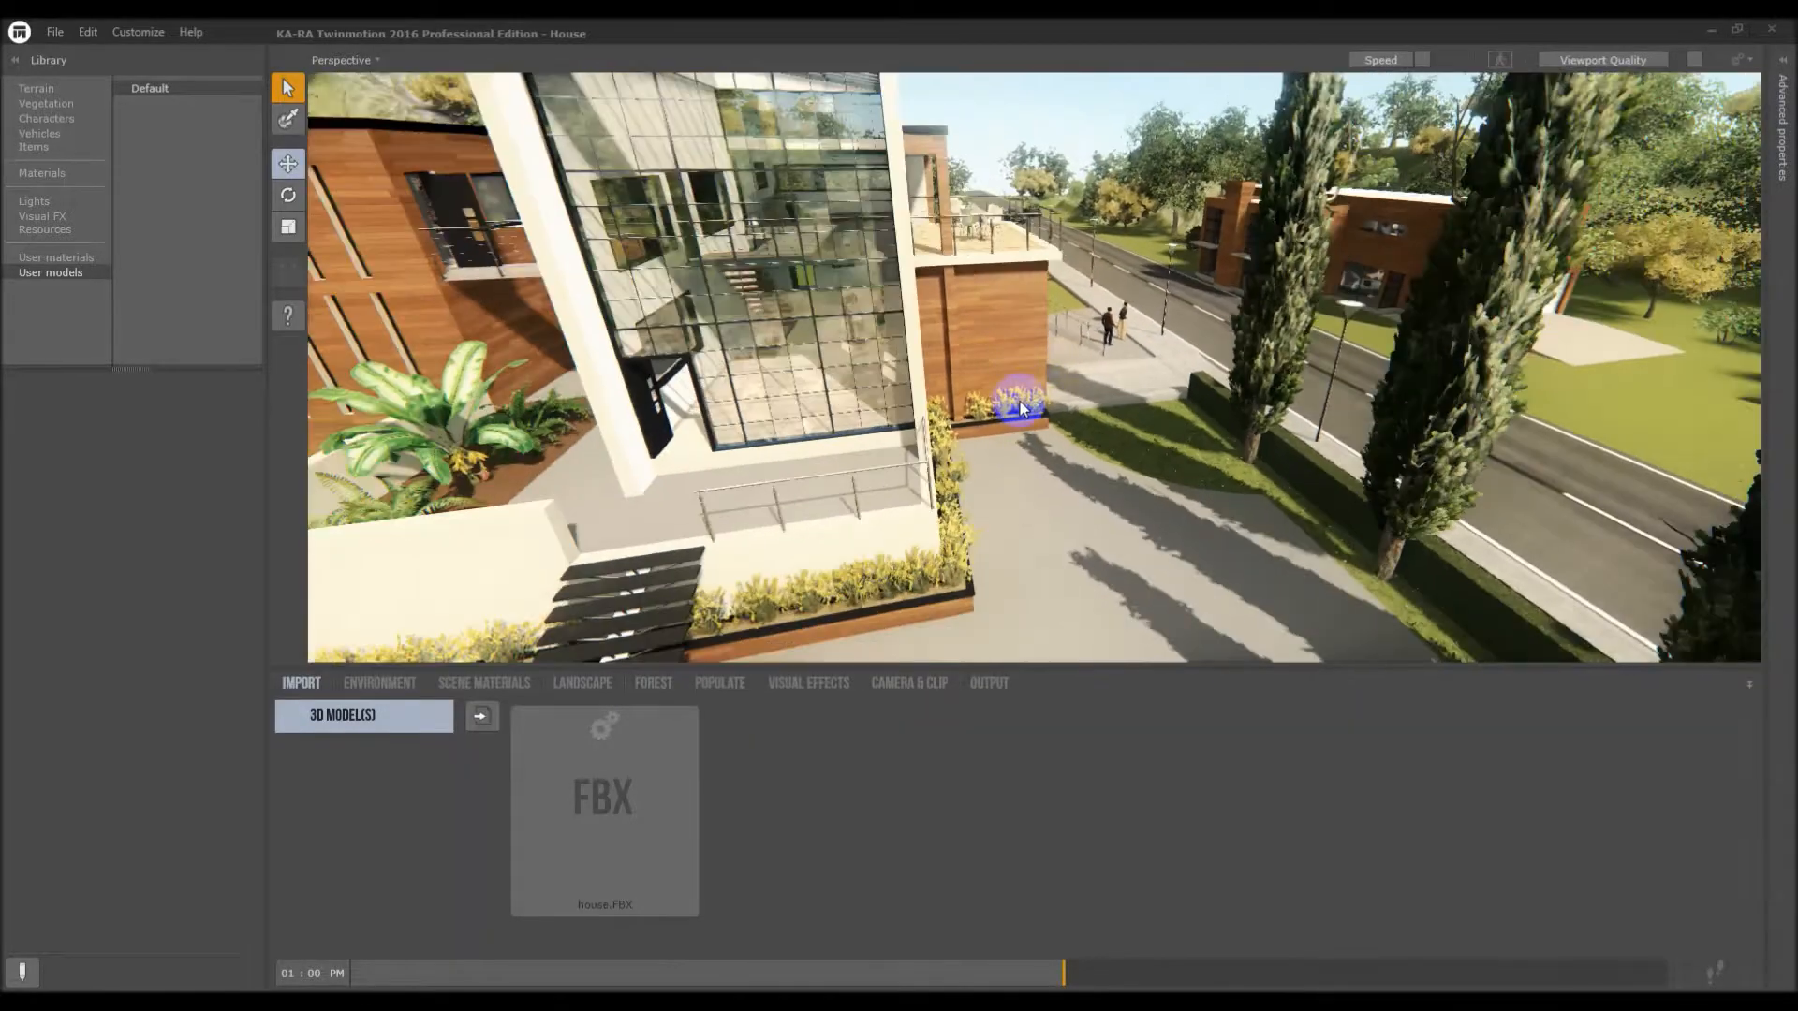
# Examine the whole house front with its surrounding garden and rocks from farther back, finishing close to the glass facade
pyautogui.moveTo(1020, 408); pyautogui.dragTo(1034, 370)
pyautogui.scroll(-5, 906, 217)
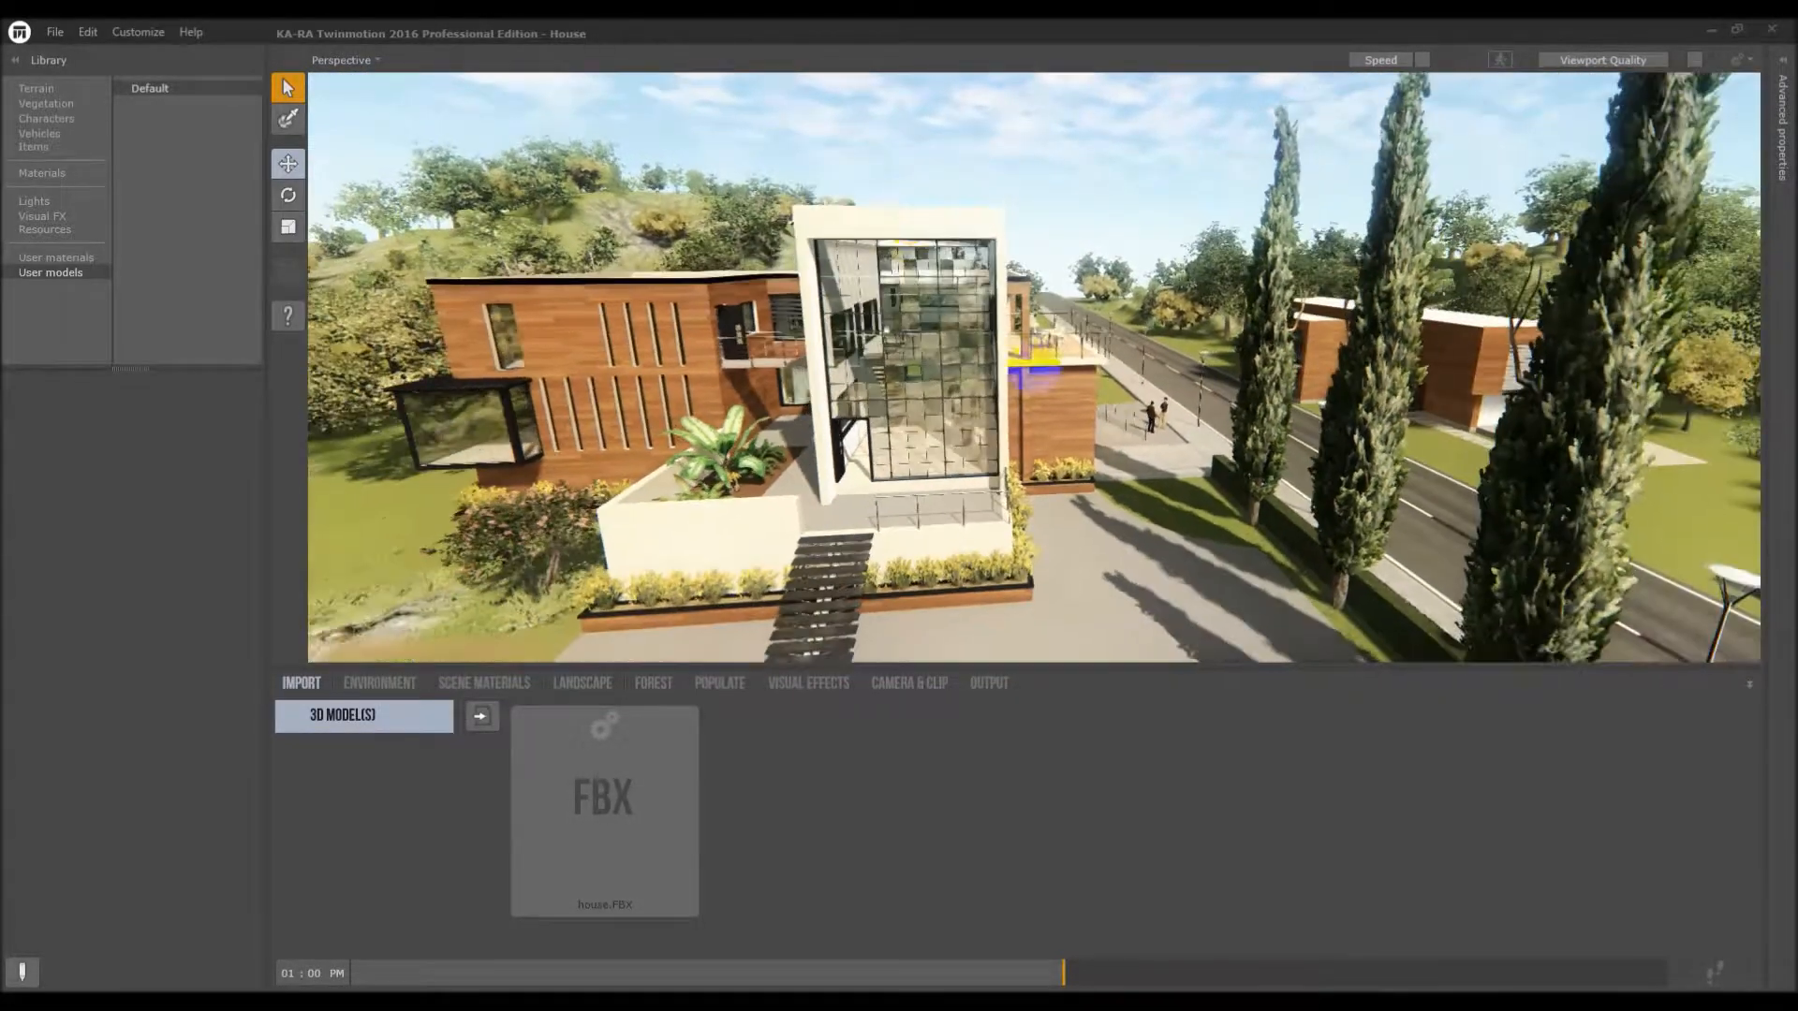
pyautogui.scroll(-3, 908, 216)
pyautogui.moveTo(900, 302); pyautogui.dragTo(702, 210, button='right')
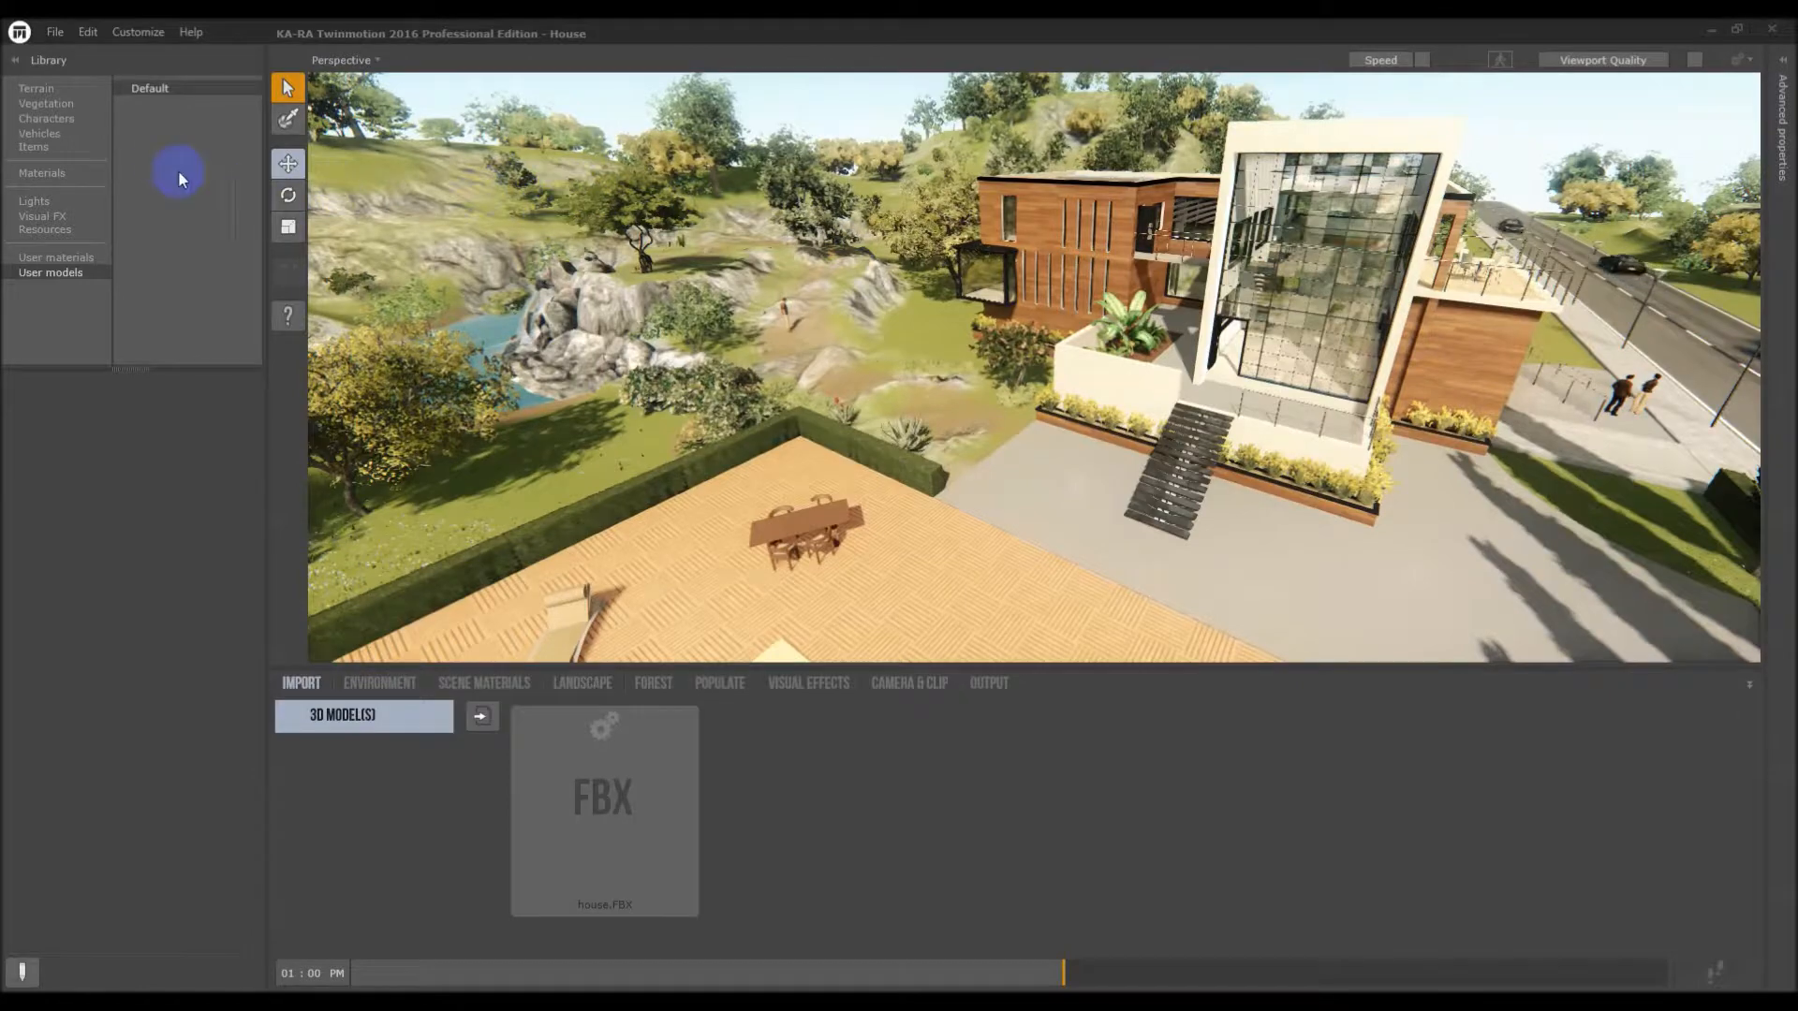
pyautogui.moveTo(843, 256); pyautogui.dragTo(1049, 363, button='right')
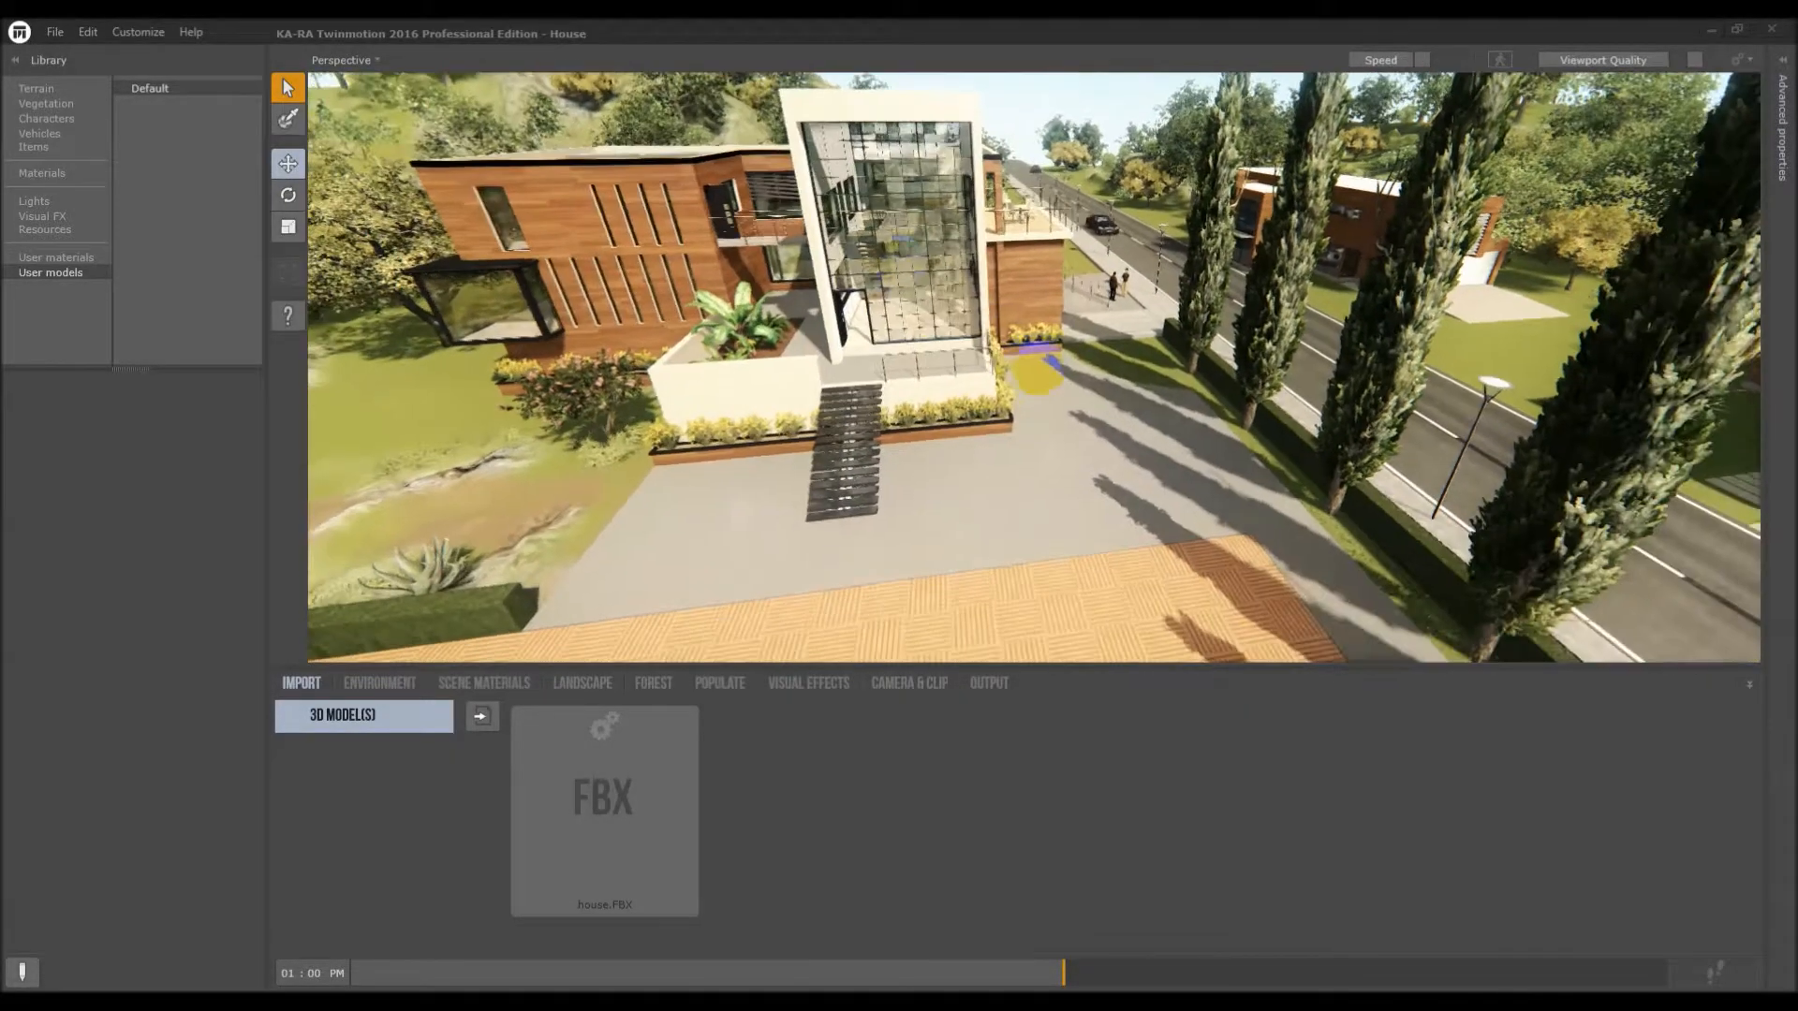
pyautogui.moveTo(1023, 271); pyautogui.dragTo(1035, 365, button='right')
pyautogui.scroll(5, 637, 463)
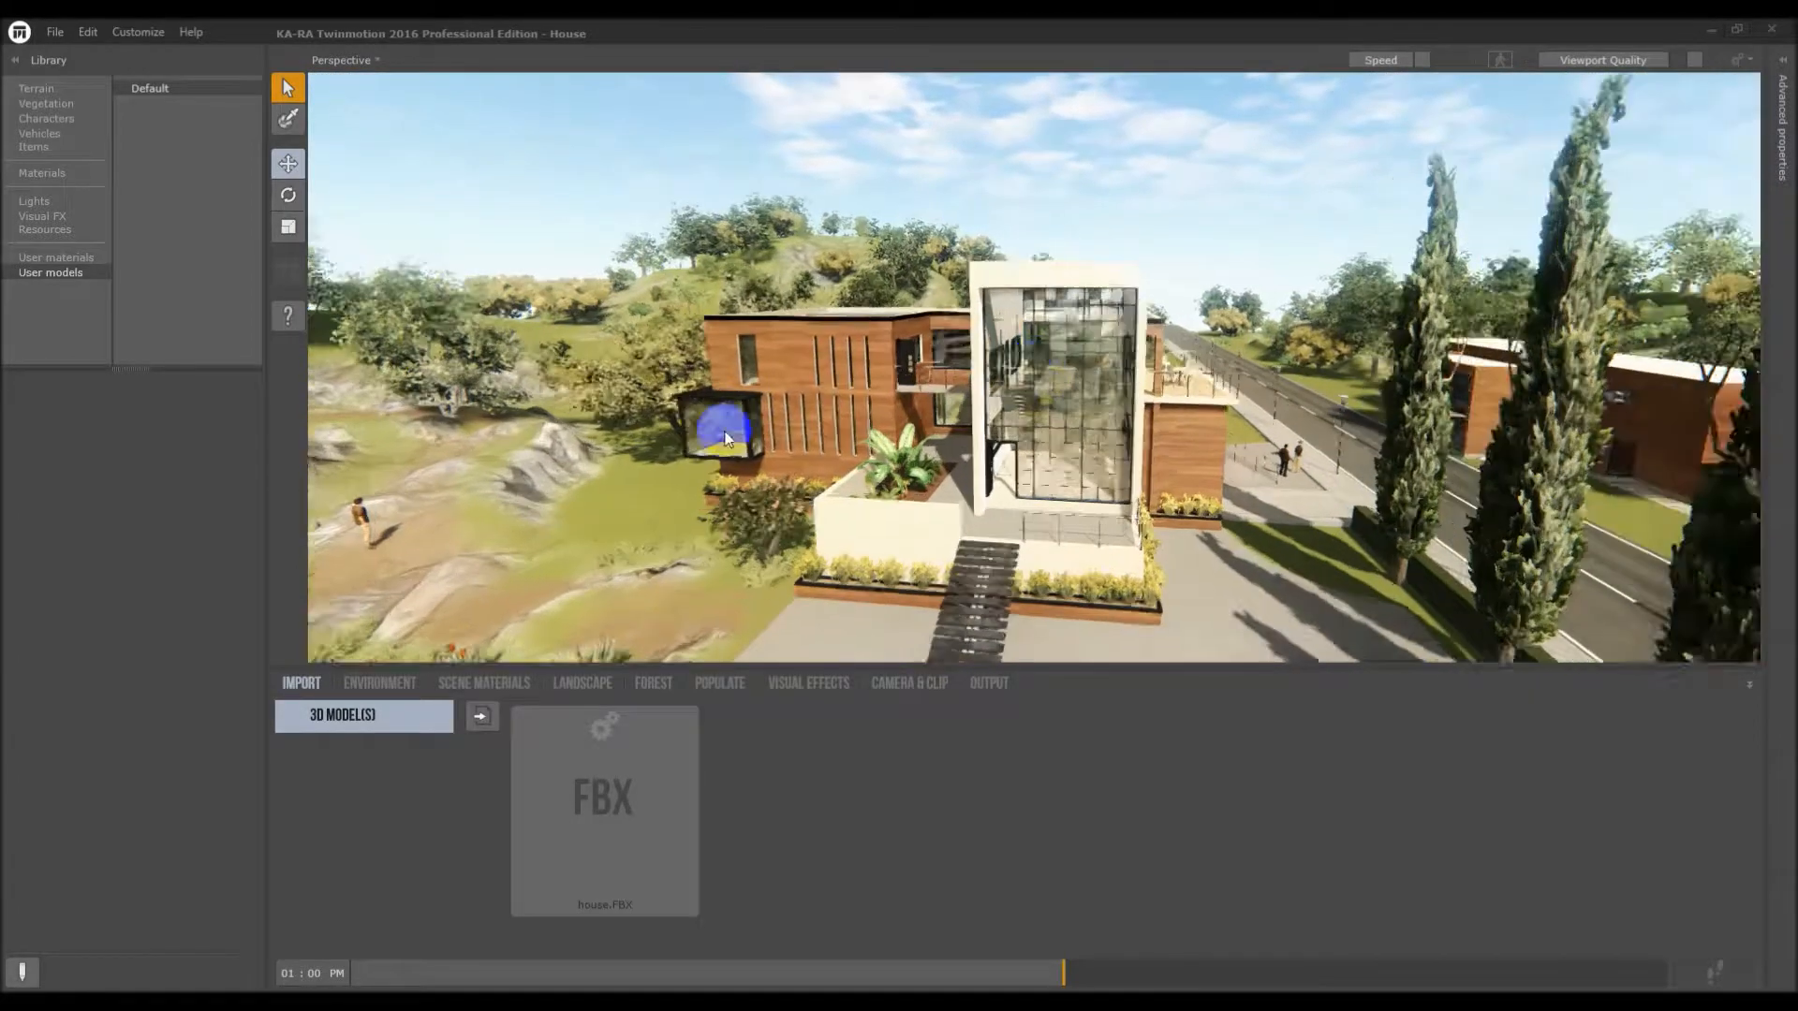
pyautogui.scroll(5, 636, 463)
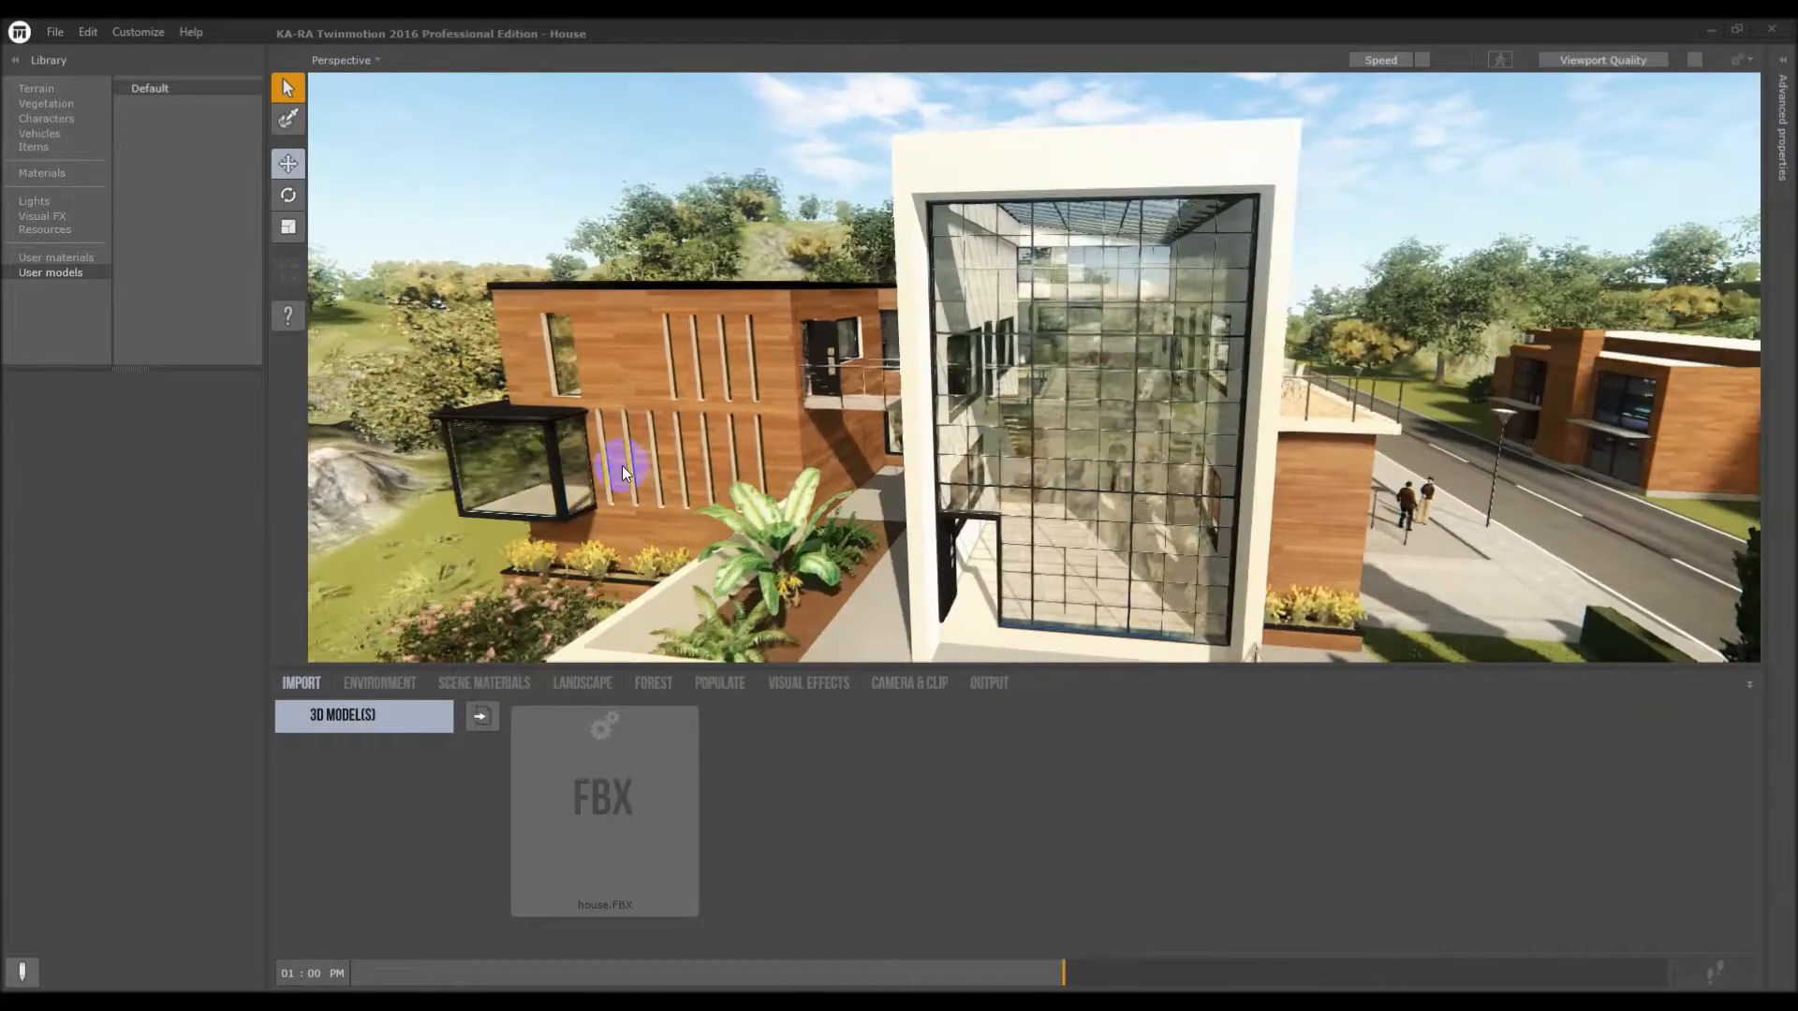